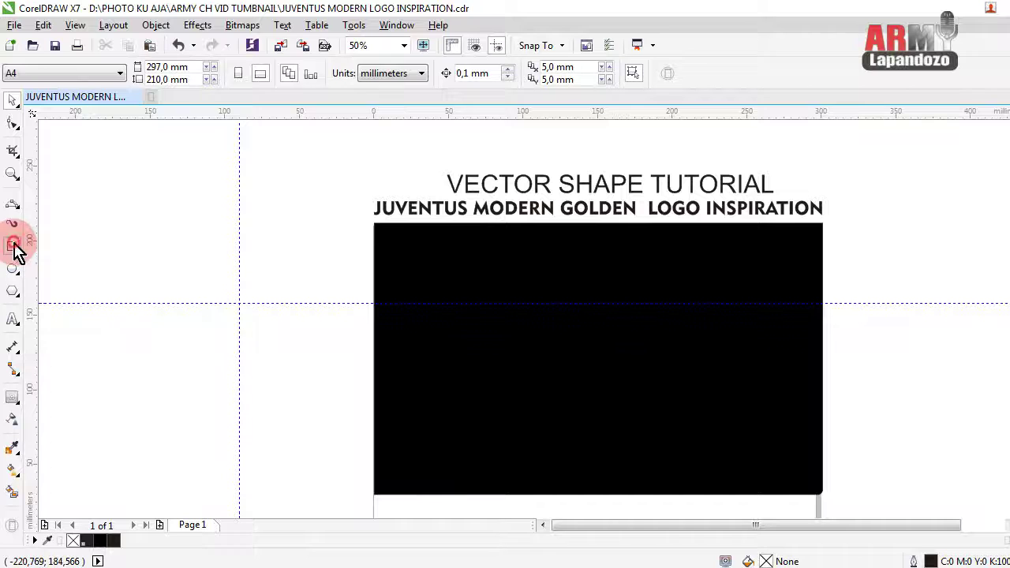
# - Draw a 63.5 × 110.6 mm rectangle left of the banner, centred on the vertical guide
pyautogui.click(13, 244)
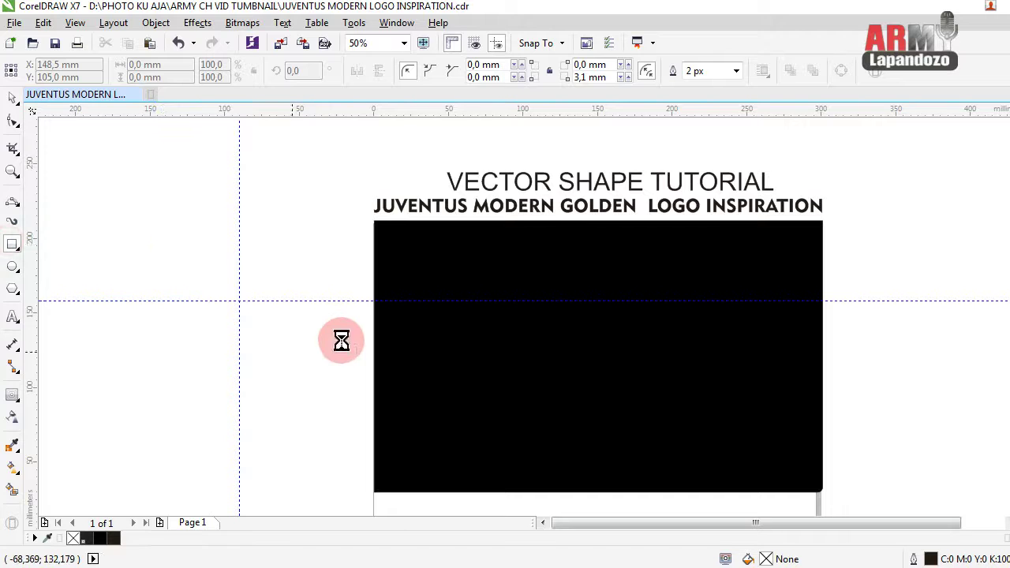
pyautogui.moveTo(237, 251); pyautogui.dragTo(332, 416)
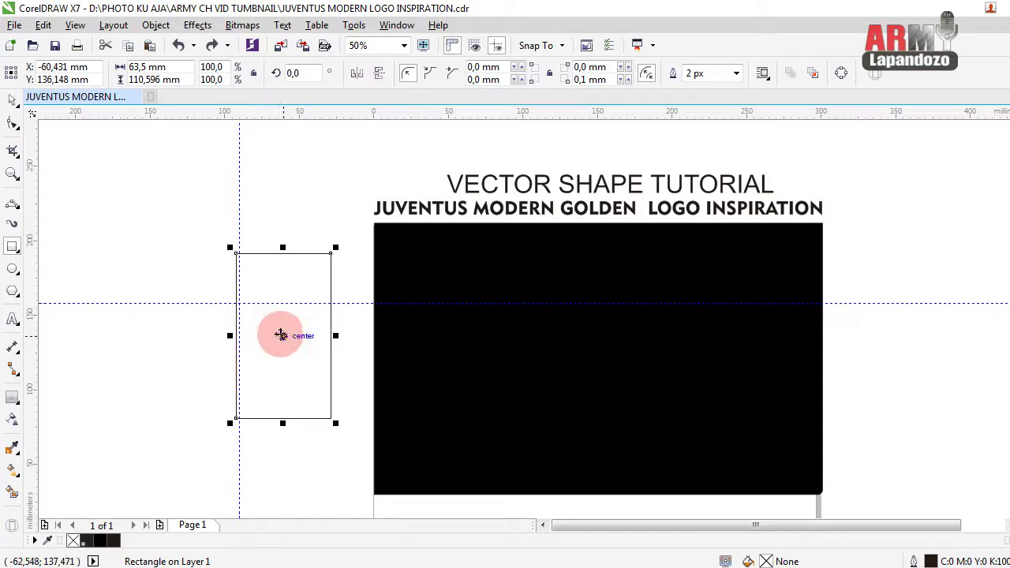
pyautogui.moveTo(281, 334); pyautogui.dragTo(236, 285)
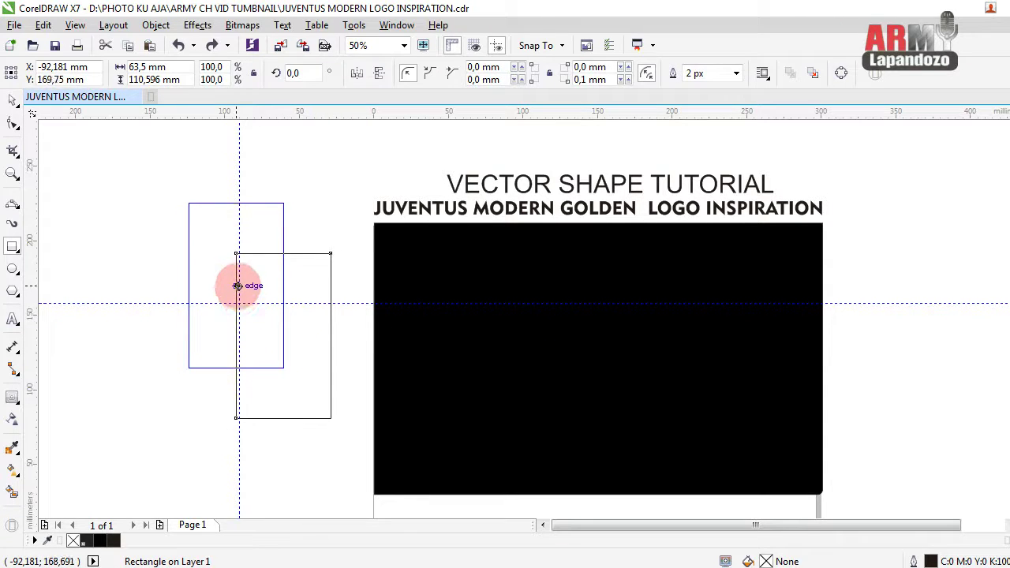
pyautogui.moveTo(237, 285); pyautogui.dragTo(237, 285)
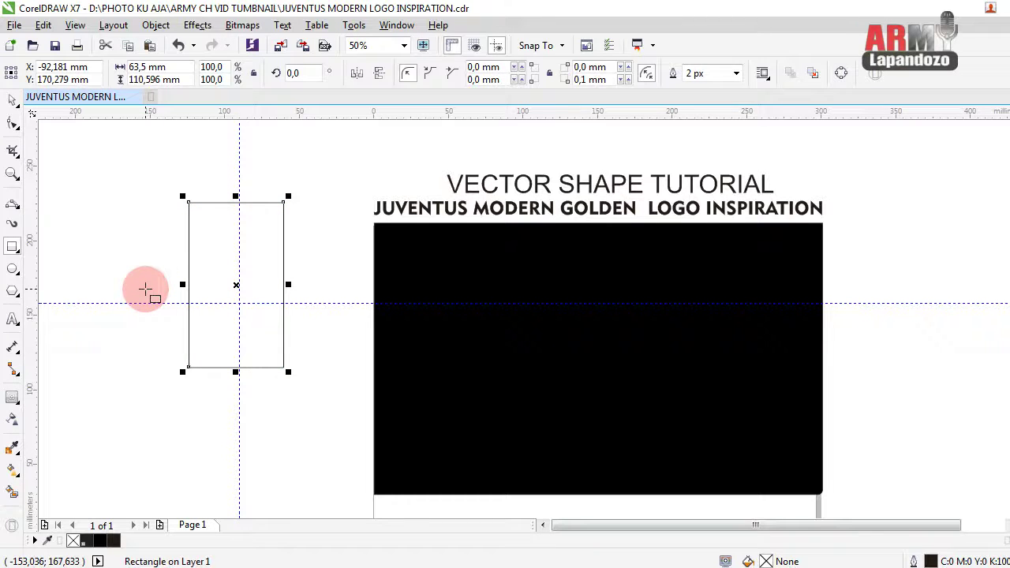
pyautogui.click(10, 208)
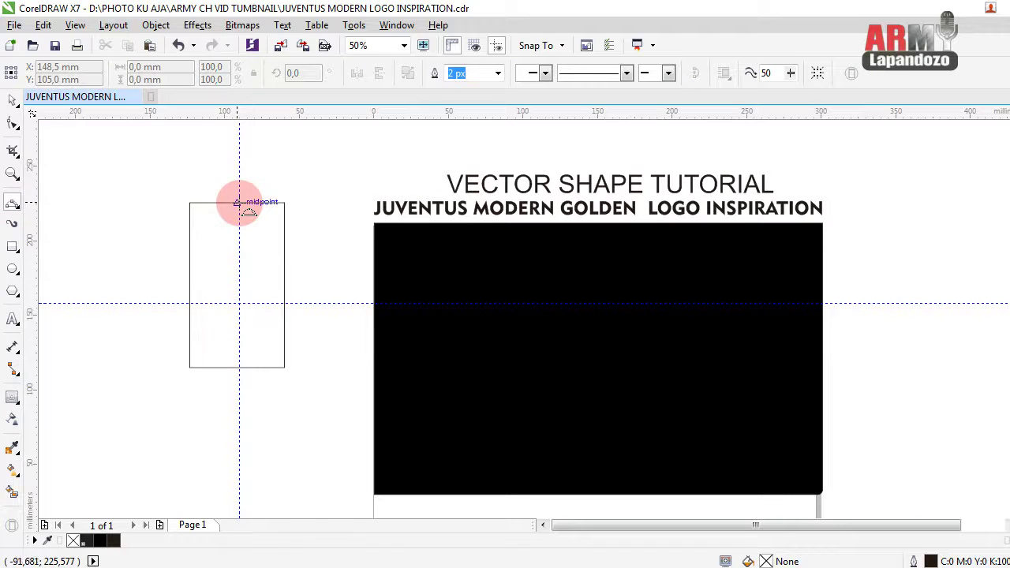
# - Trace a closed half-shield curve over the rectangle's right half and move it beside the rectangle
pyautogui.moveTo(238, 203); pyautogui.dragTo(280, 203)
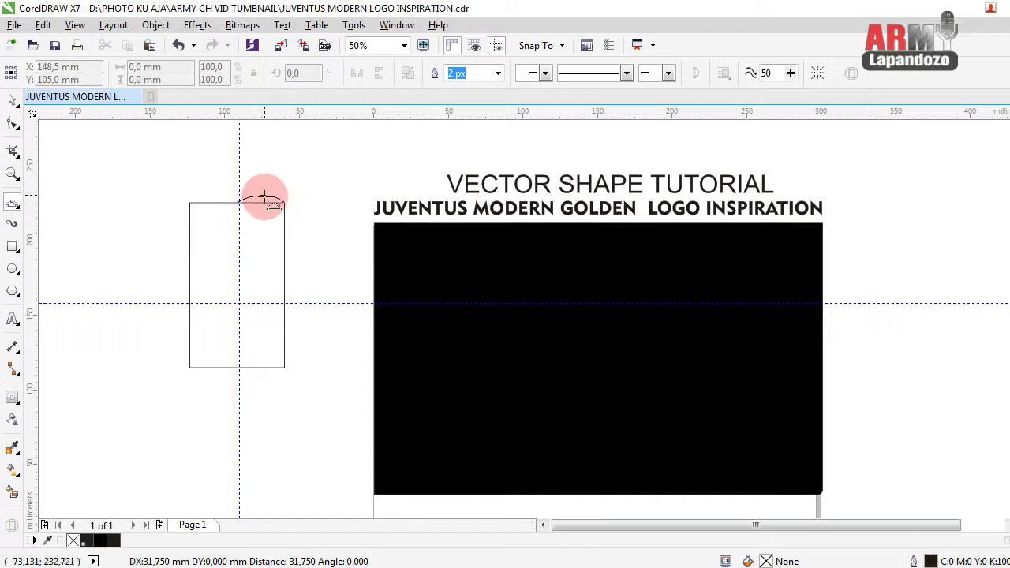
pyautogui.moveTo(264, 202); pyautogui.dragTo(288, 203)
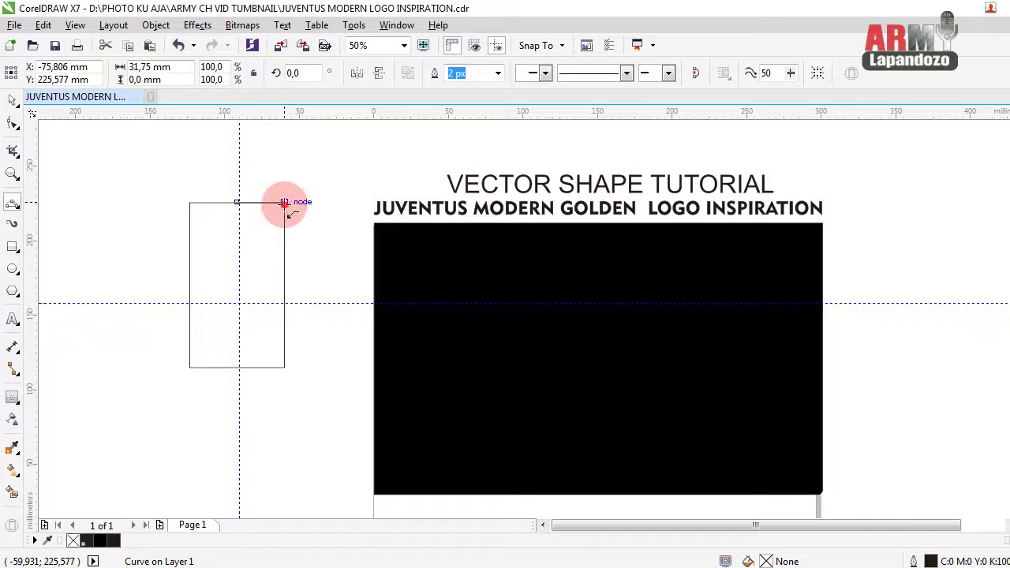
pyautogui.moveTo(284, 203); pyautogui.dragTo(284, 303)
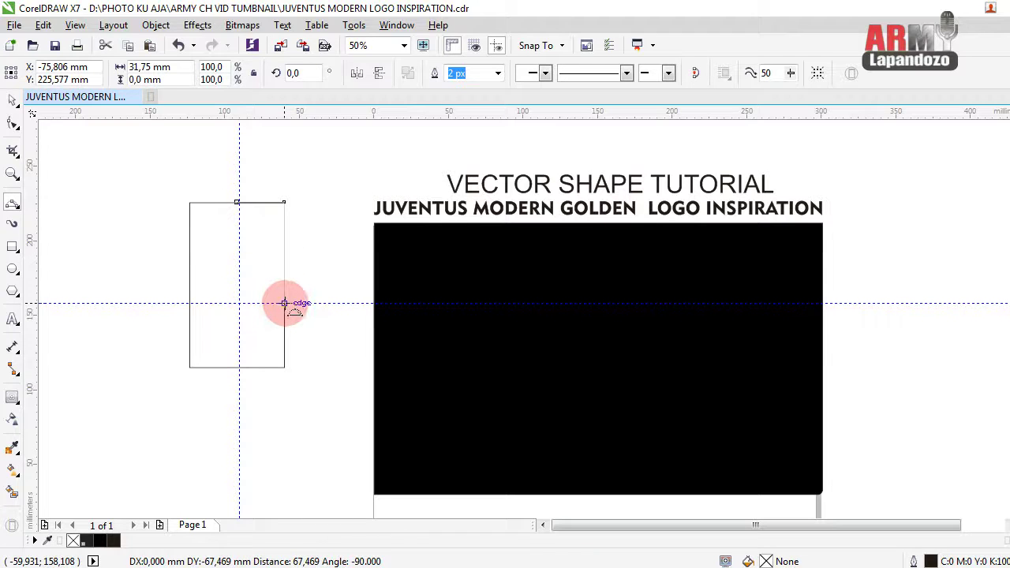
pyautogui.moveTo(284, 304)
pyautogui.mouseDown()
pyautogui.moveTo(284, 266)
pyautogui.moveTo(284, 303)
pyautogui.moveTo(237, 367)
pyautogui.mouseUp()
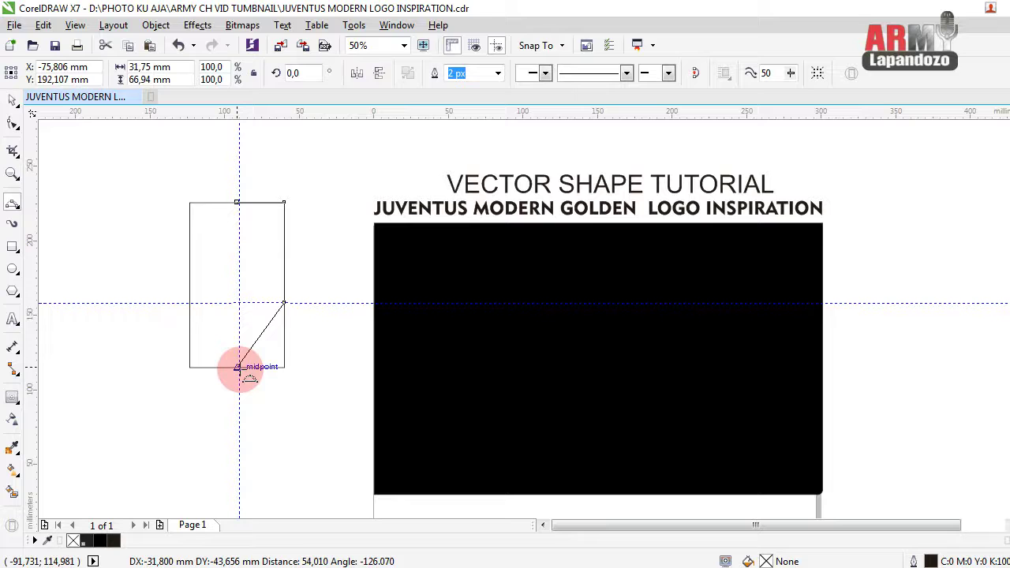
pyautogui.moveTo(238, 367)
pyautogui.mouseDown()
pyautogui.moveTo(269, 355)
pyautogui.moveTo(217, 216)
pyautogui.moveTo(237, 203)
pyautogui.mouseUp()
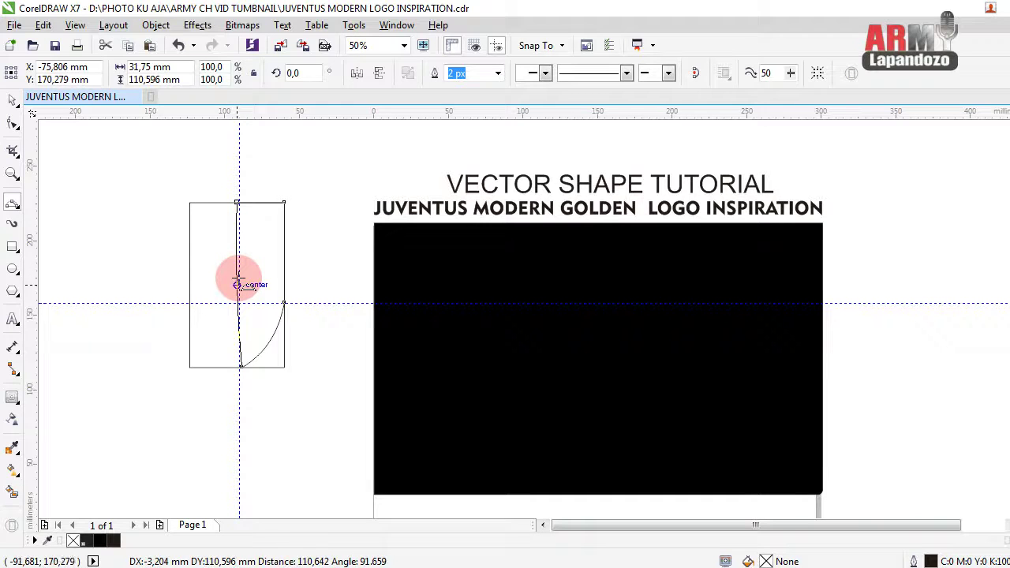
pyautogui.doubleClick(239, 284)
pyautogui.click(10, 101)
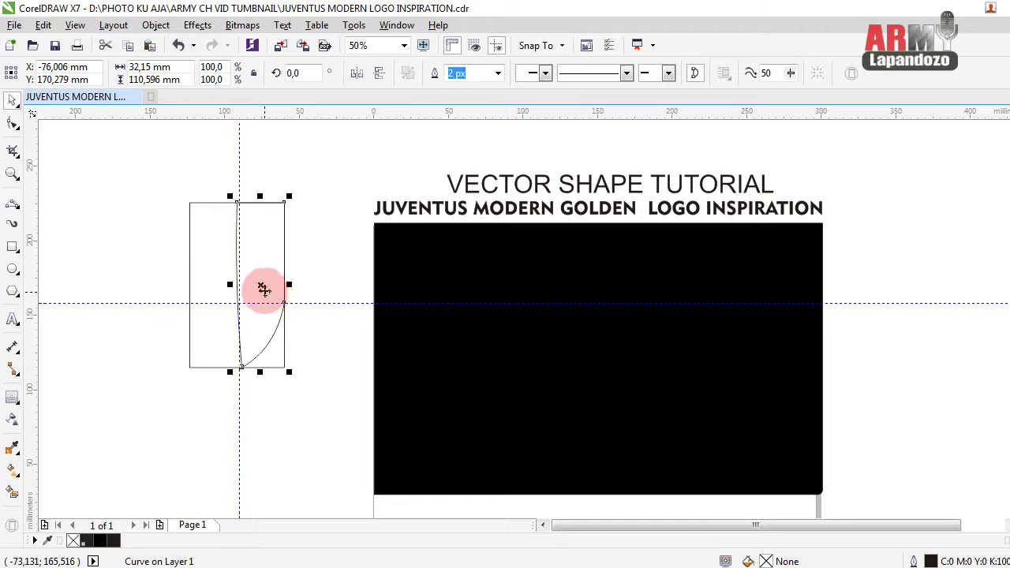
pyautogui.moveTo(264, 290); pyautogui.dragTo(308, 408)
# - Delete the rectangle and make a horizontally mirrored copy of the half-shield
pyautogui.click(192, 225)
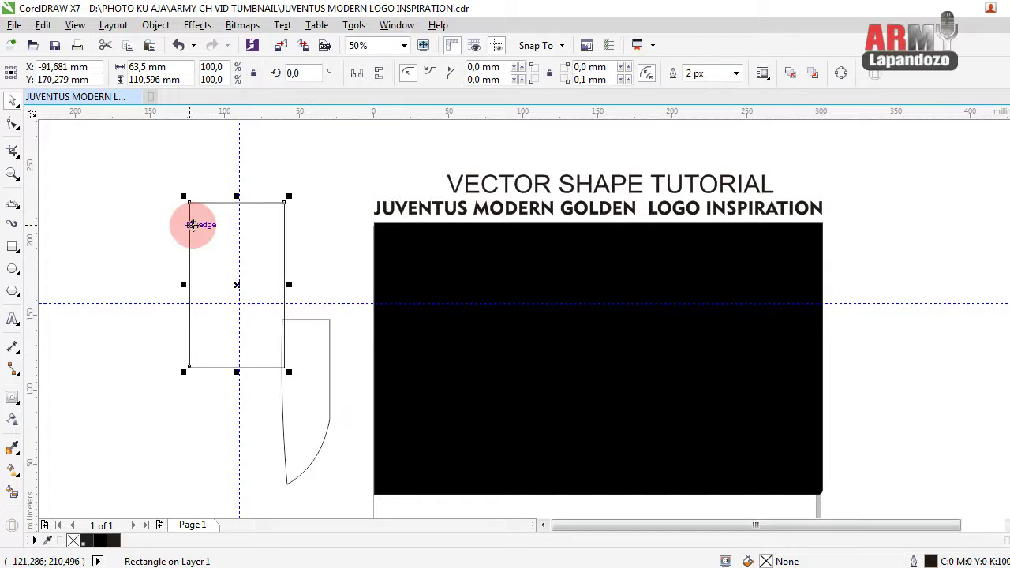
pyautogui.press('Delete')
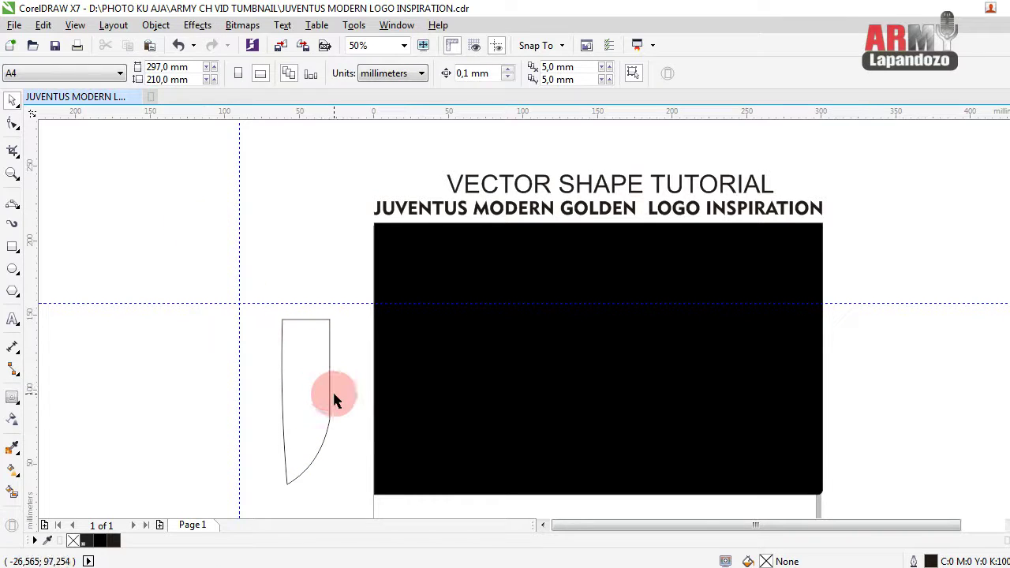
pyautogui.click(328, 411)
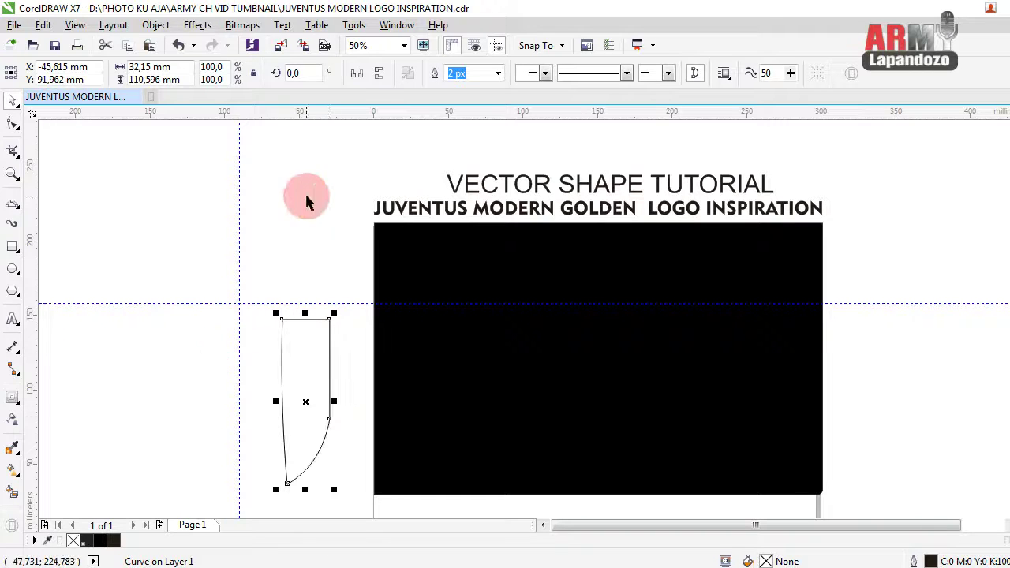
pyautogui.click(355, 79)
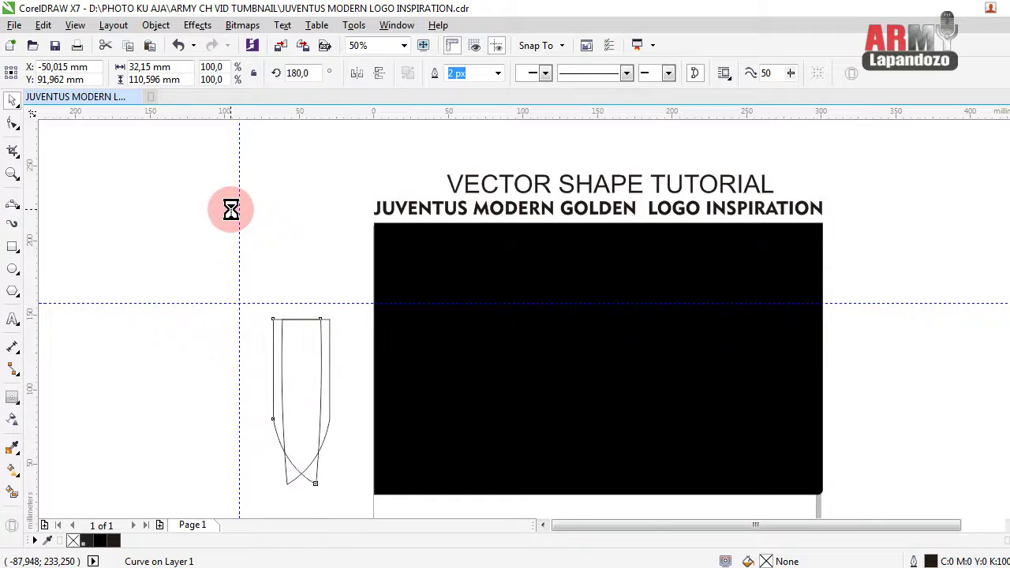
# - Nudge the mirrored copy five steps left to form the left half, then select both halves
pyautogui.press('Left')
pyautogui.press('Left')
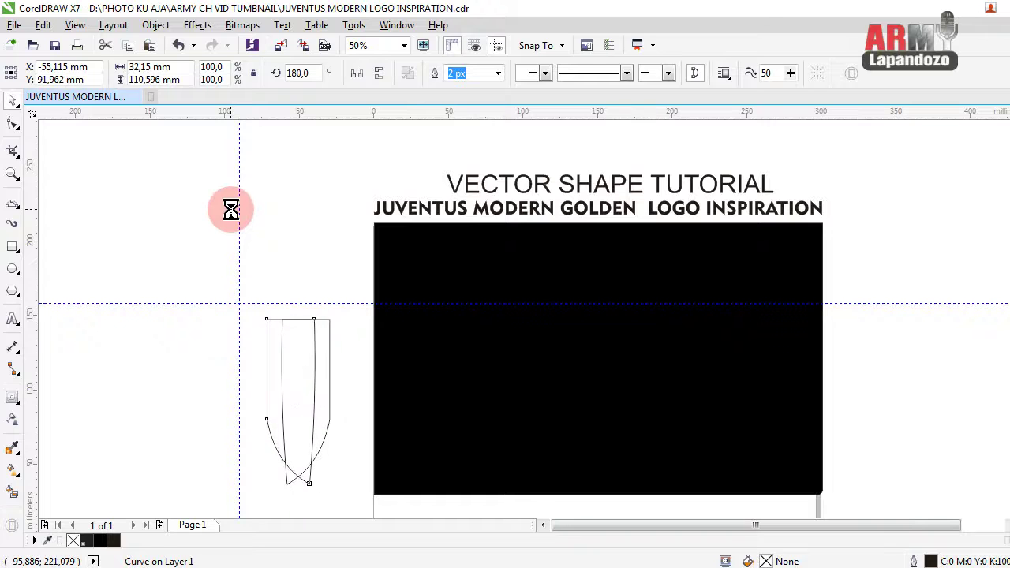
pyautogui.press('Left')
pyautogui.press('Left')
pyautogui.press('Left')
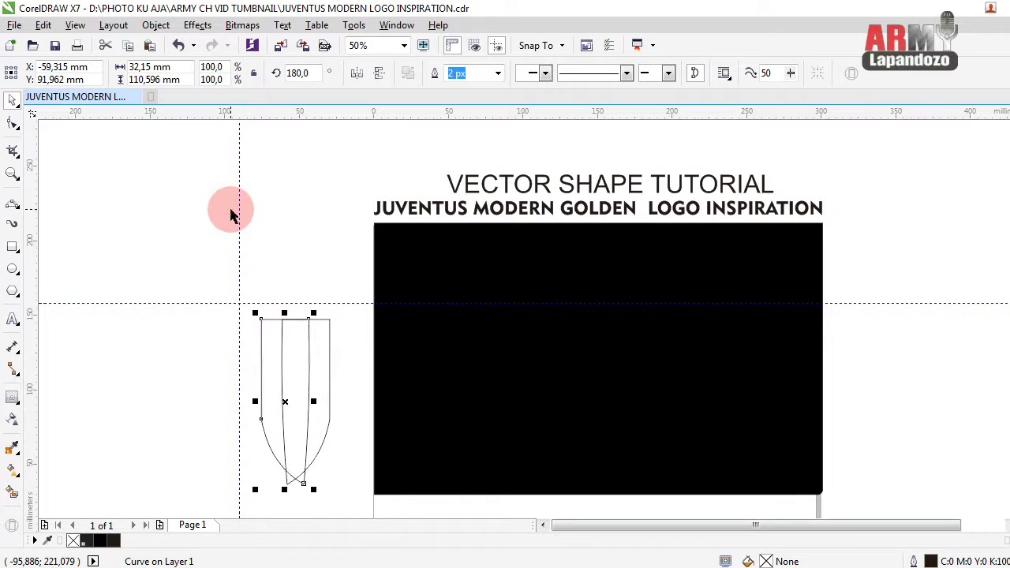
pyautogui.press('Left')
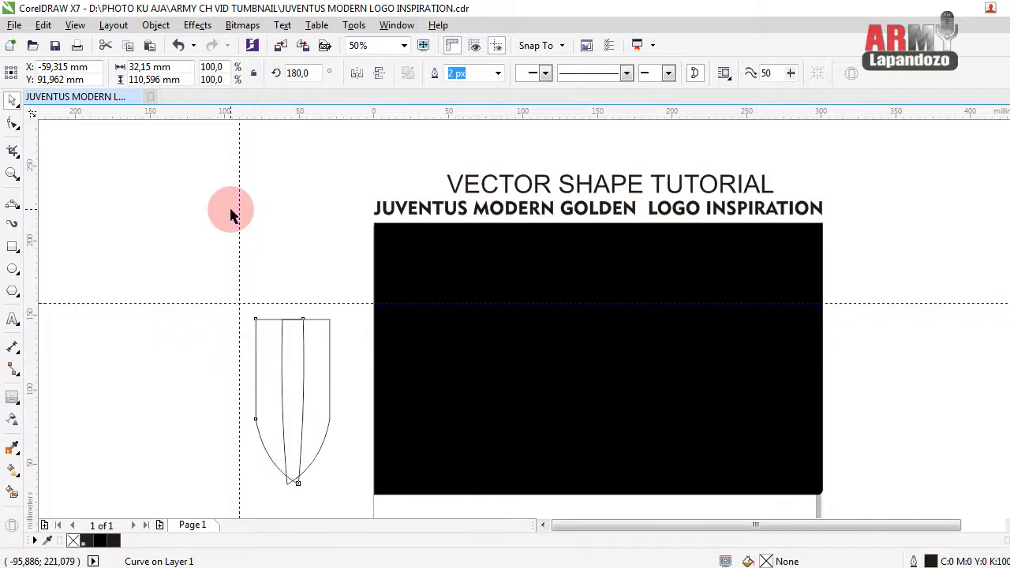
pyautogui.press('Left')
pyautogui.press('Left')
pyautogui.press('Left')
pyautogui.press('Left')
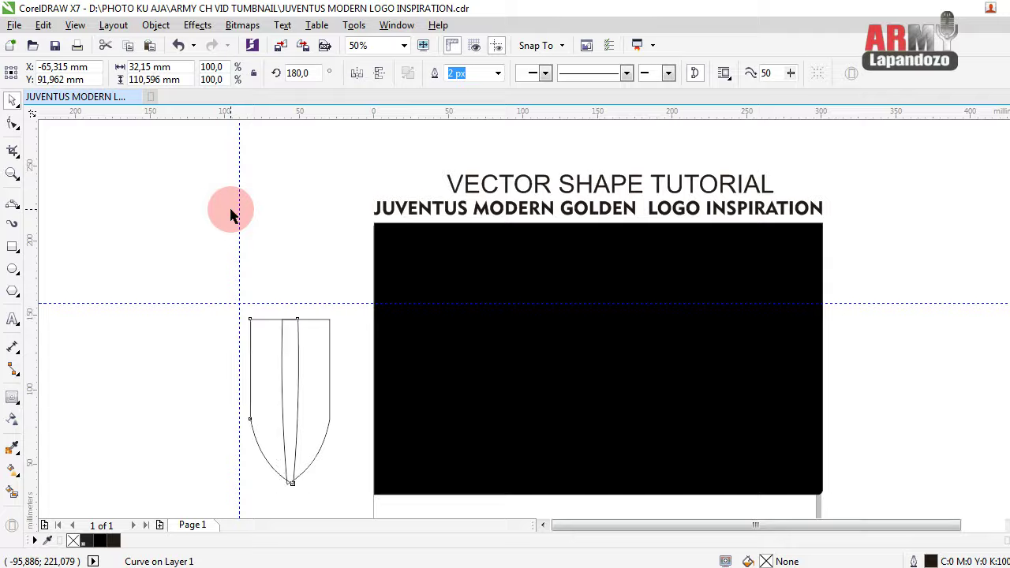
pyautogui.press('Left')
pyautogui.press('Left')
pyautogui.press('Left')
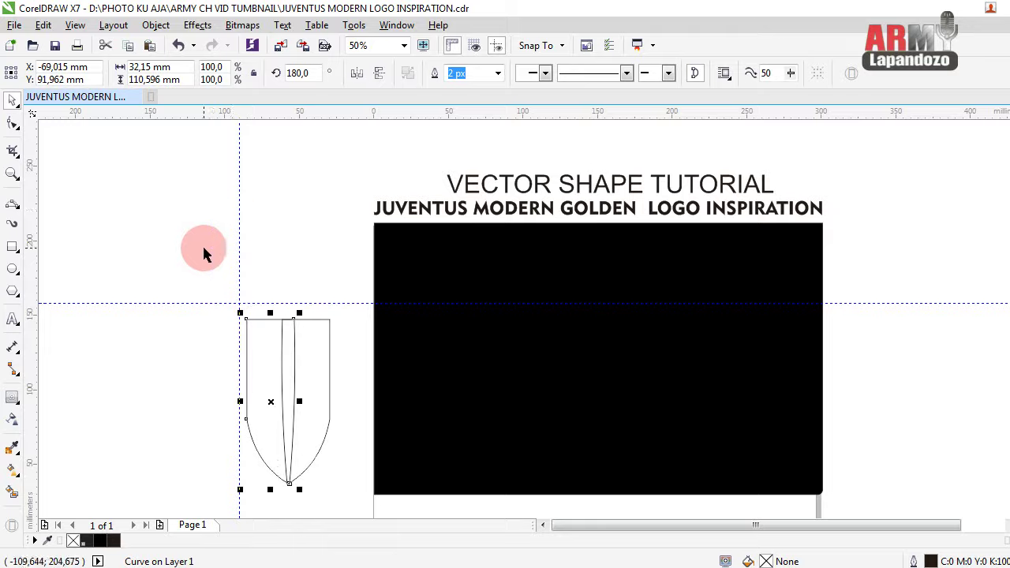
pyautogui.moveTo(195, 270)
pyautogui.mouseDown()
pyautogui.moveTo(341, 454)
pyautogui.moveTo(355, 434)
pyautogui.mouseUp()
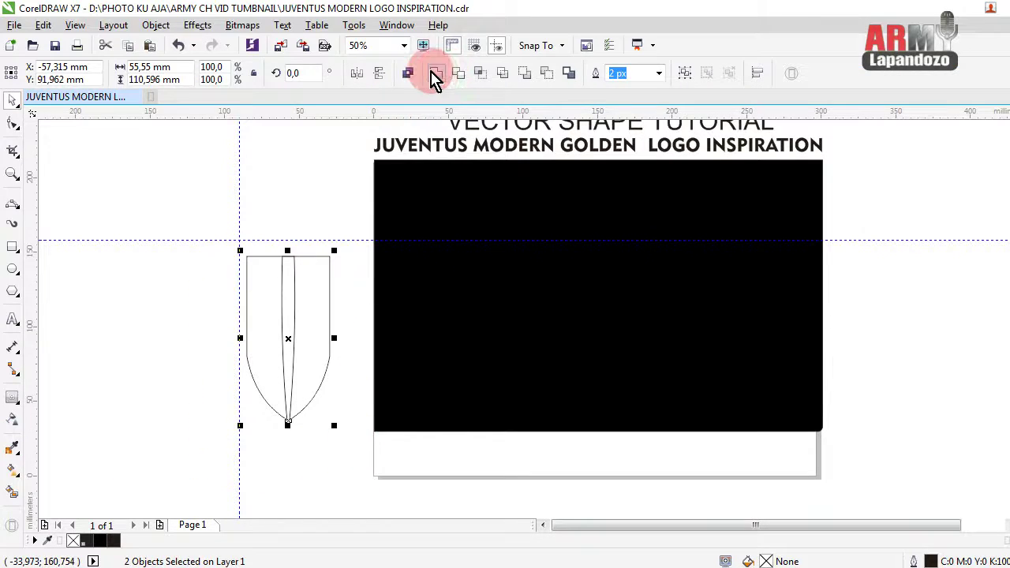
# - Weld the two halves into one shield and drop a copy to the left
pyautogui.click(438, 75)
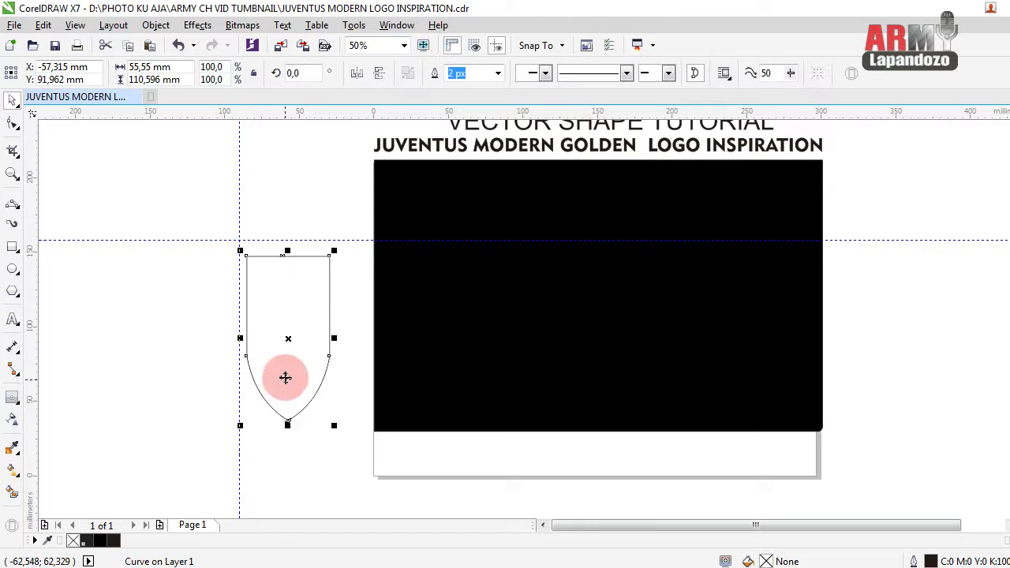
pyautogui.moveTo(287, 341); pyautogui.dragTo(149, 342)
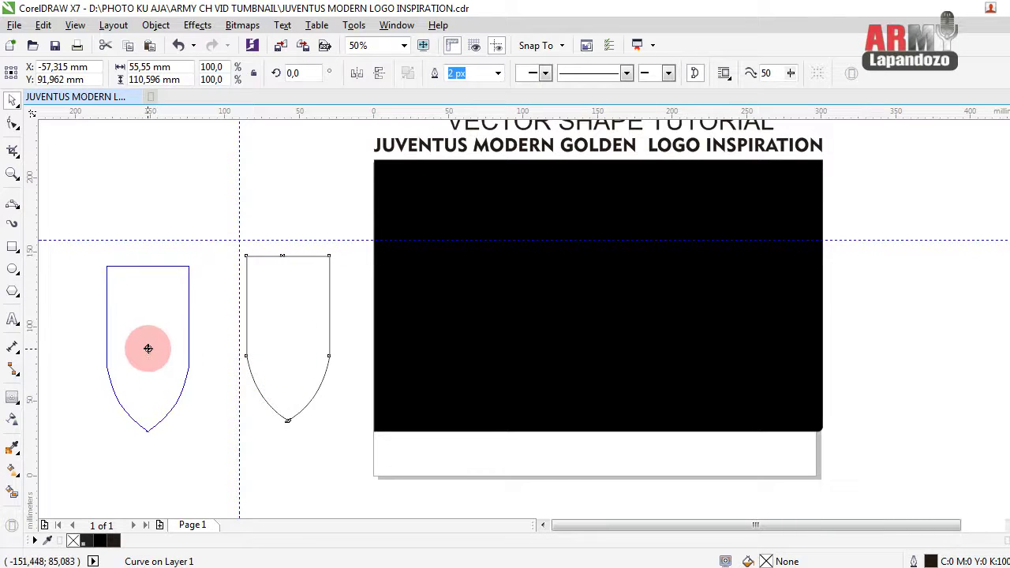
pyautogui.click(198, 368)
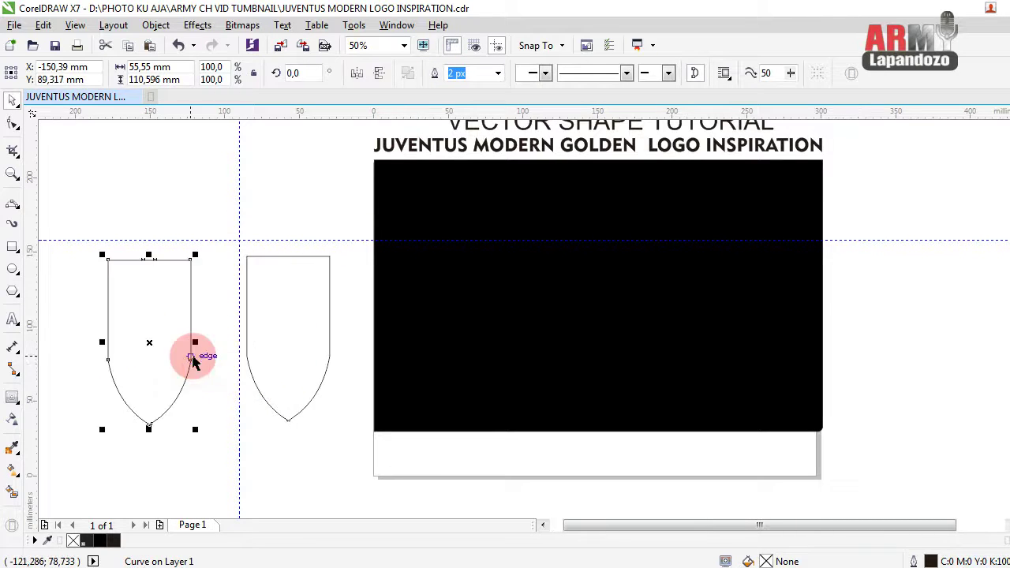
# - Add an inner contour to the right shield and separate it from the shield
pyautogui.click(260, 304)
pyautogui.click(12, 399)
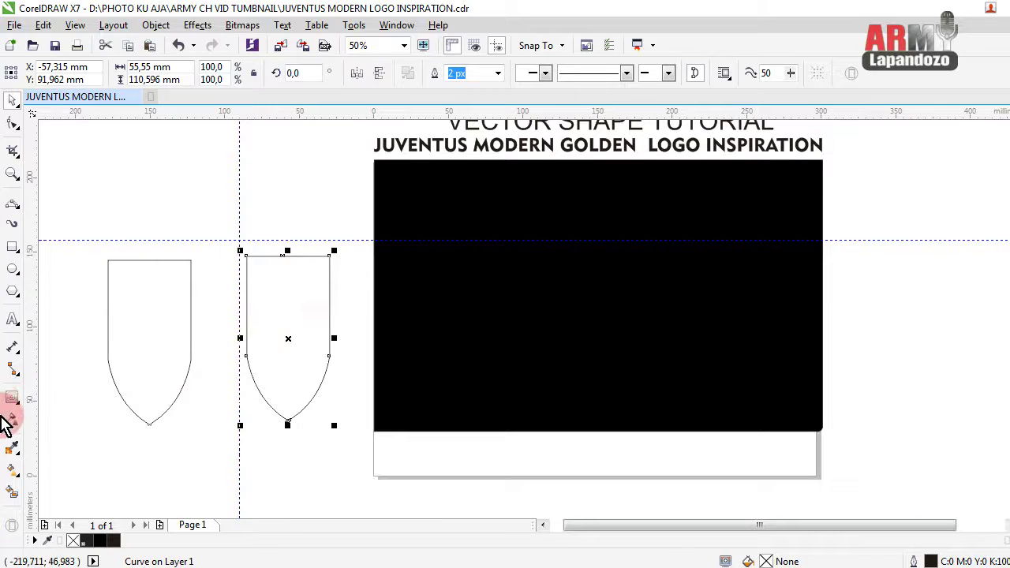
pyautogui.moveTo(282, 404)
pyautogui.mouseDown()
pyautogui.moveTo(288, 422)
pyautogui.moveTo(287, 408)
pyautogui.mouseUp()
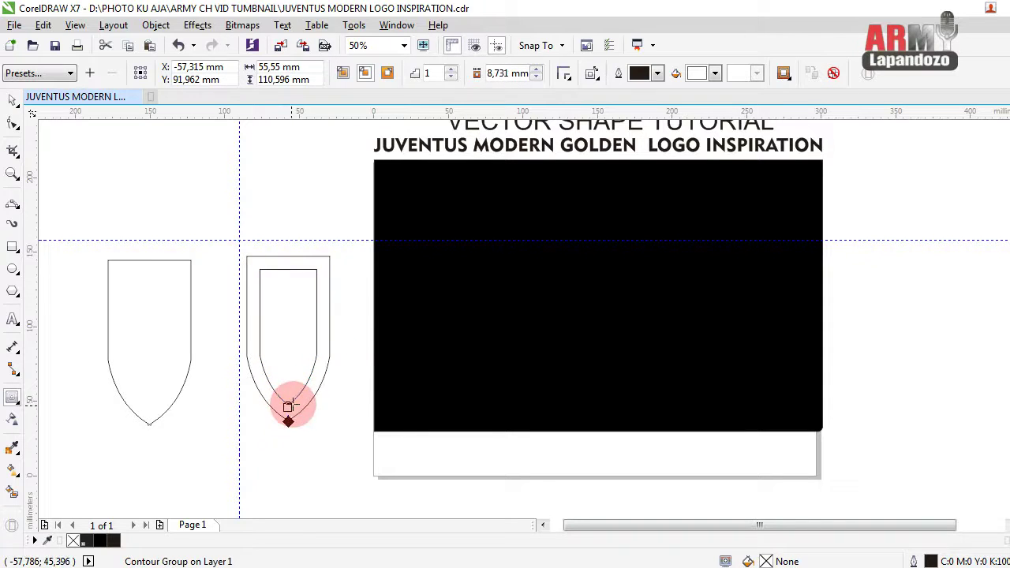
pyautogui.rightClick(316, 299)
pyautogui.click(339, 318)
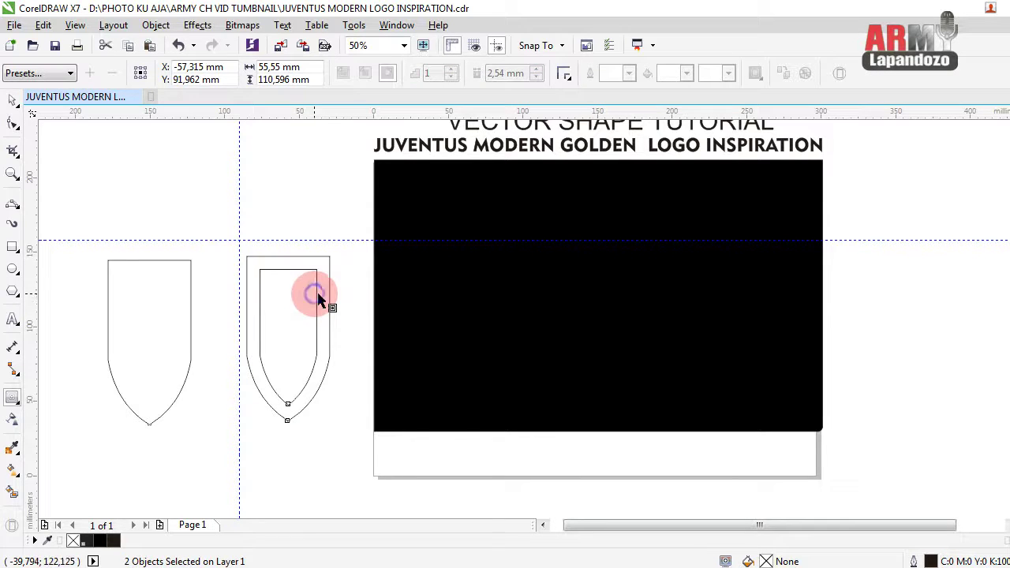
pyautogui.rightClick(319, 299)
pyautogui.click(223, 234)
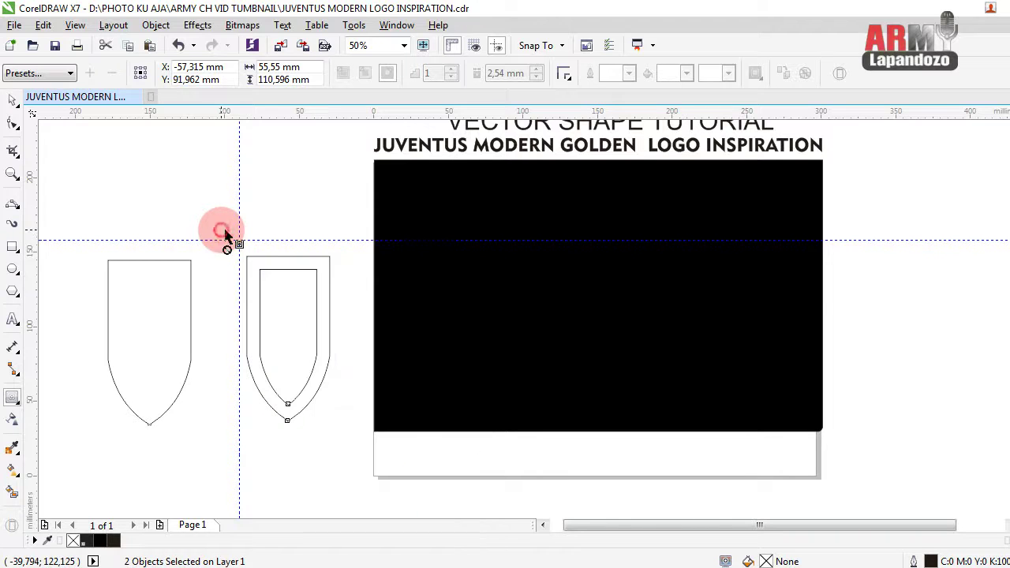
# - Fill the shield and its inner outline black to form a thick frame
pyautogui.click(12, 101)
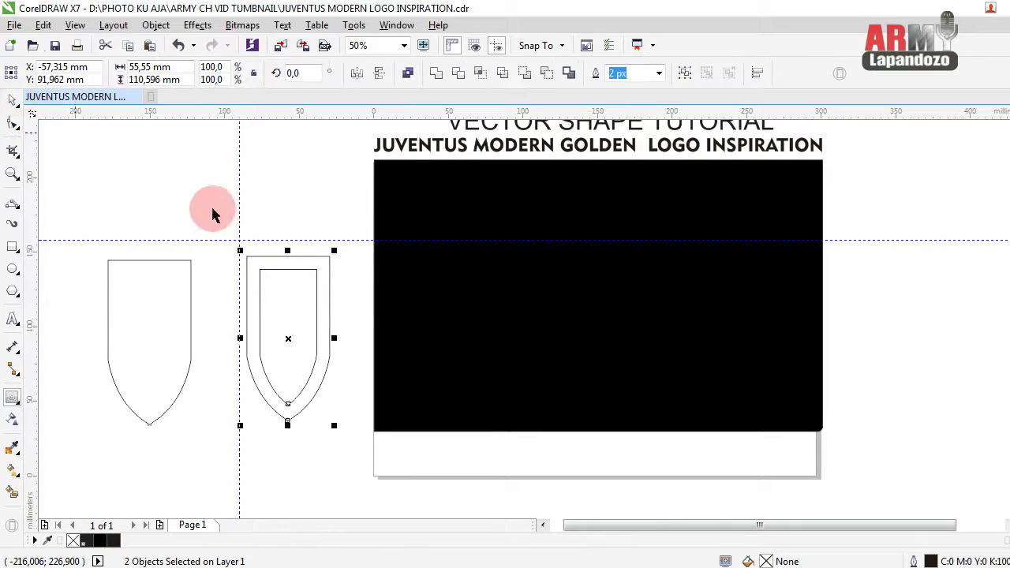
pyautogui.moveTo(228, 227); pyautogui.dragTo(367, 447)
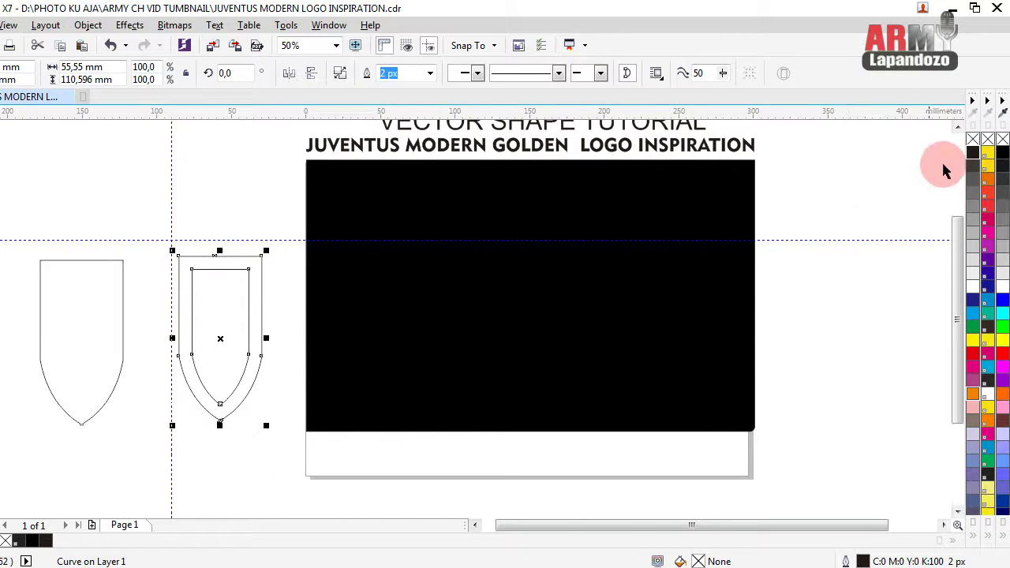
pyautogui.click(972, 161)
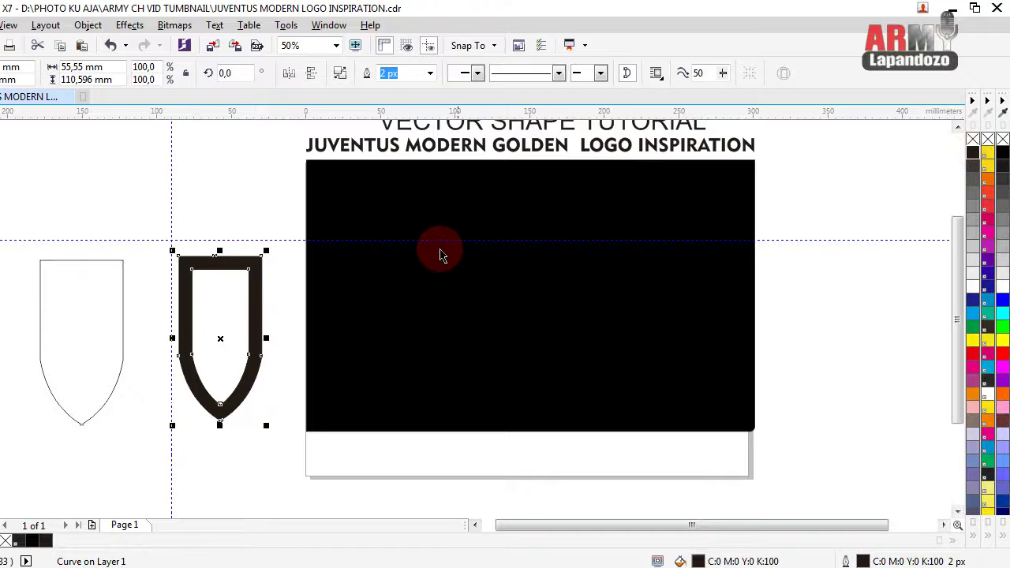
pyautogui.click(202, 335)
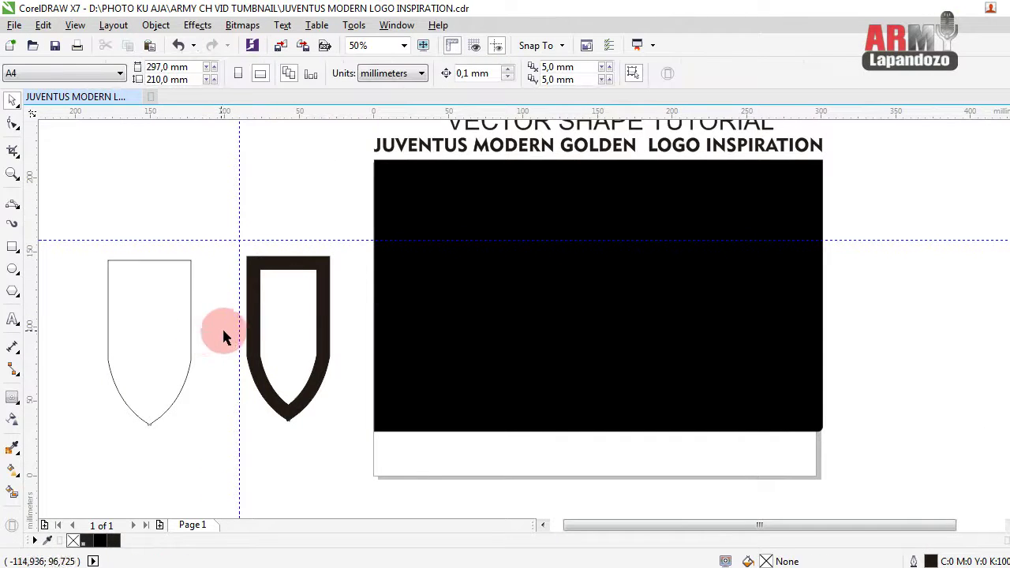
pyautogui.click(255, 366)
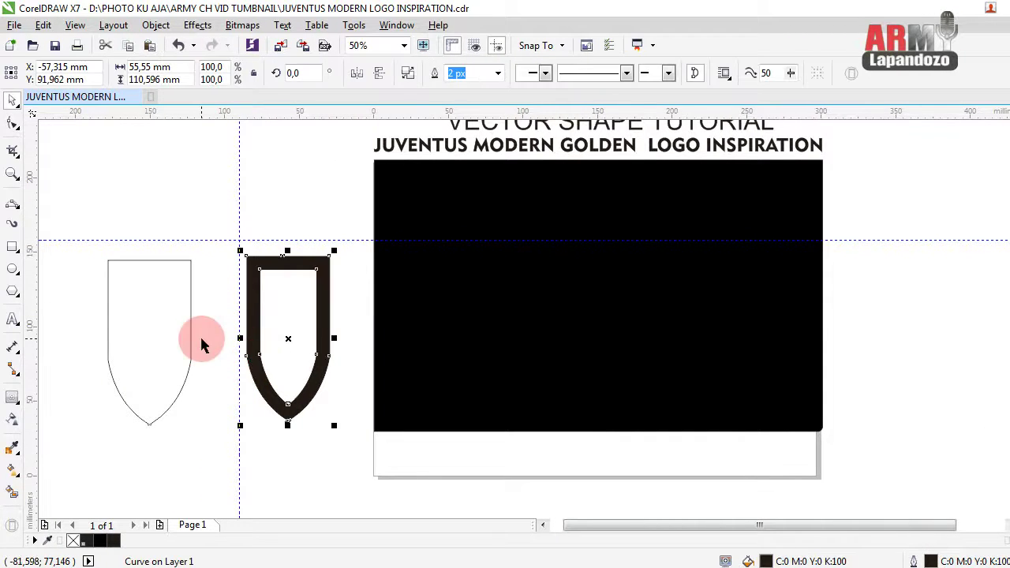
pyautogui.click(10, 245)
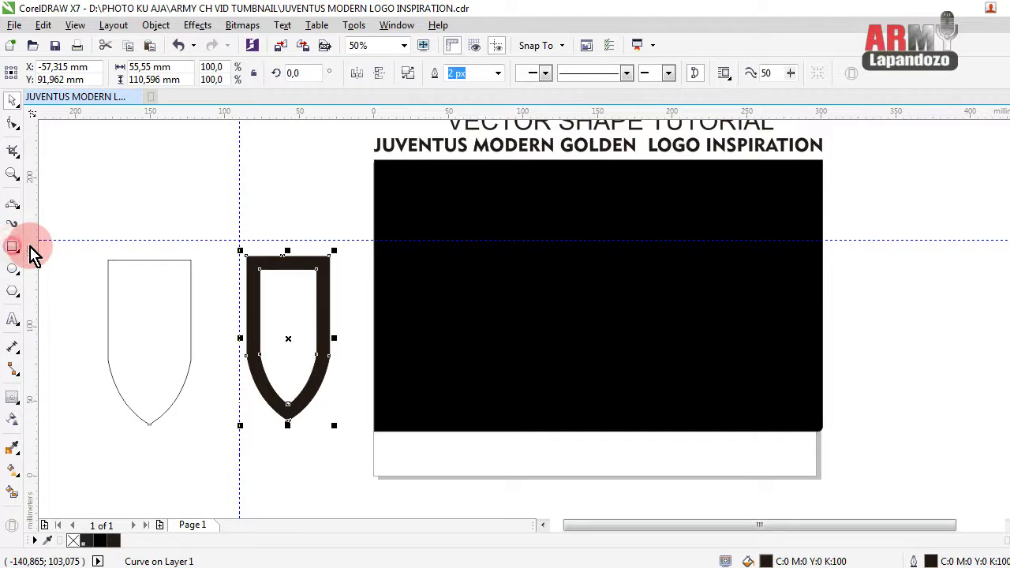
# - Intersect a tall rectangle with the frame's left half and move the resulting hook piece away
pyautogui.moveTo(218, 218)
pyautogui.mouseDown()
pyautogui.moveTo(287, 445)
pyautogui.moveTo(294, 410)
pyautogui.mouseUp()
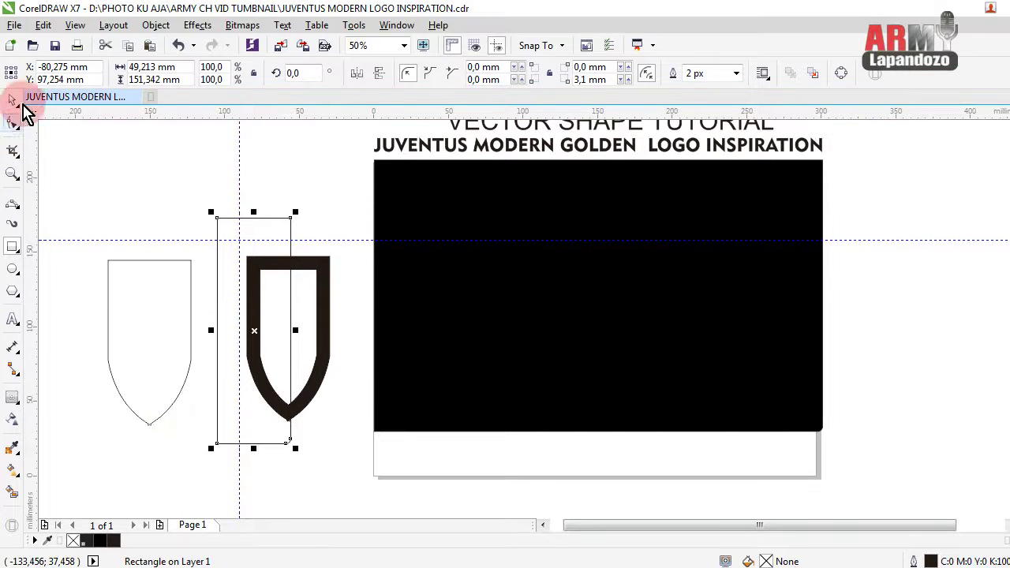
pyautogui.click(12, 101)
pyautogui.moveTo(191, 186); pyautogui.dragTo(319, 427)
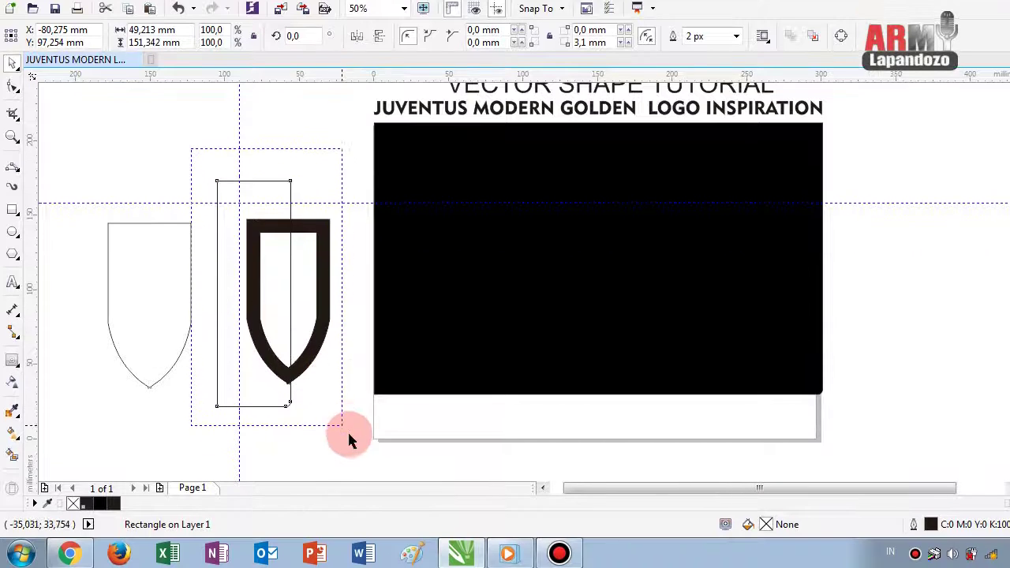
pyautogui.moveTo(319, 426); pyautogui.dragTo(348, 432)
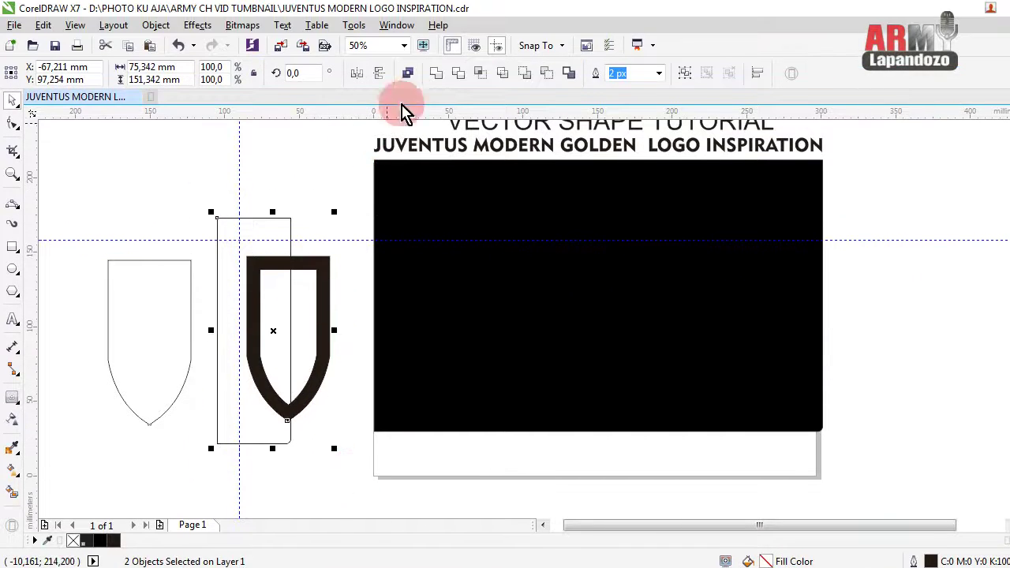
pyautogui.click(477, 77)
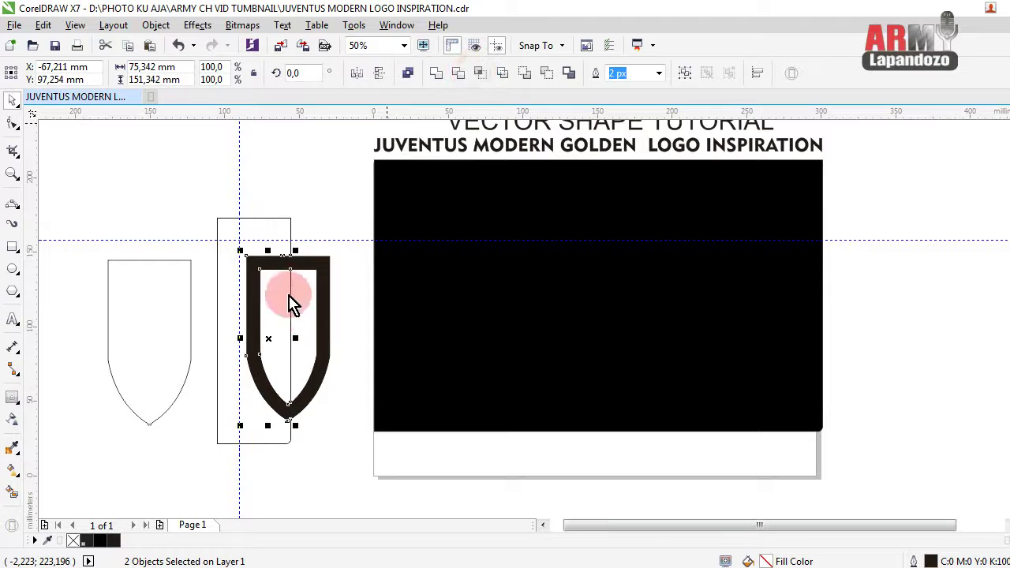
pyautogui.moveTo(219, 345); pyautogui.dragTo(197, 339)
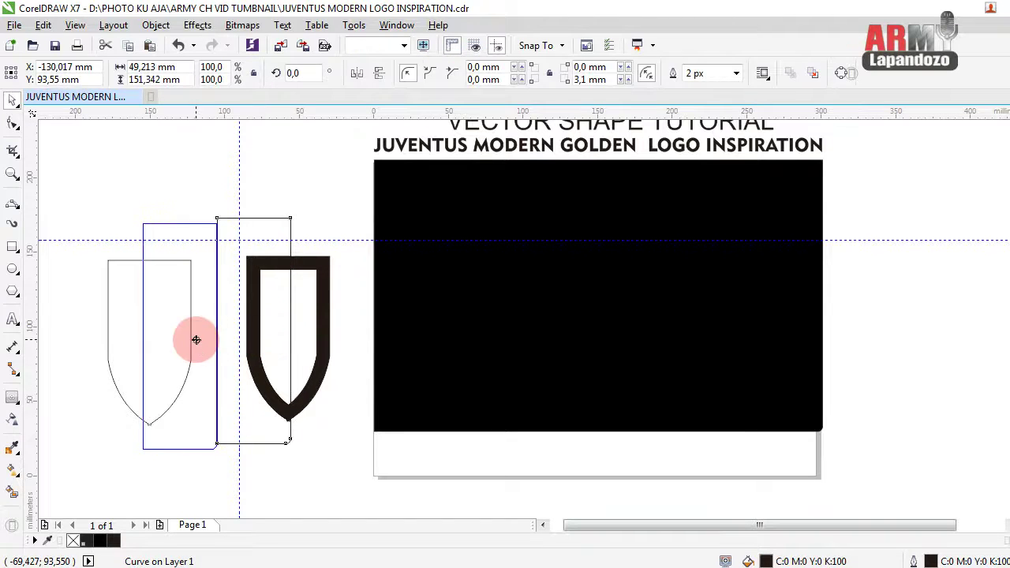
pyautogui.moveTo(257, 276); pyautogui.dragTo(88, 199)
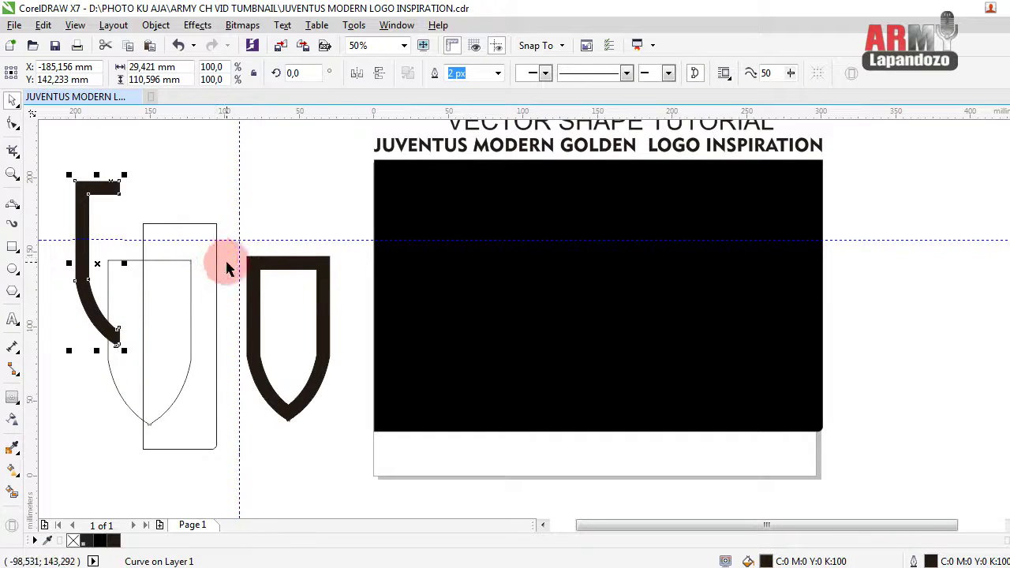
# - Reposition the rectangle over the frame and trim away the frame's left half
pyautogui.moveTo(218, 260); pyautogui.dragTo(289, 267)
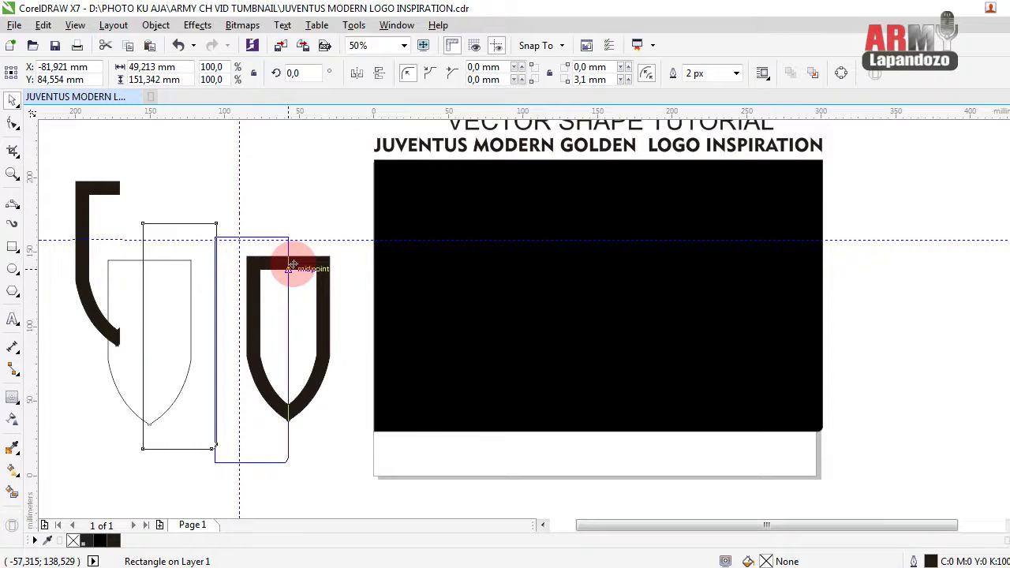
pyautogui.moveTo(290, 266); pyautogui.dragTo(290, 266)
pyautogui.moveTo(187, 199); pyautogui.dragTo(341, 447)
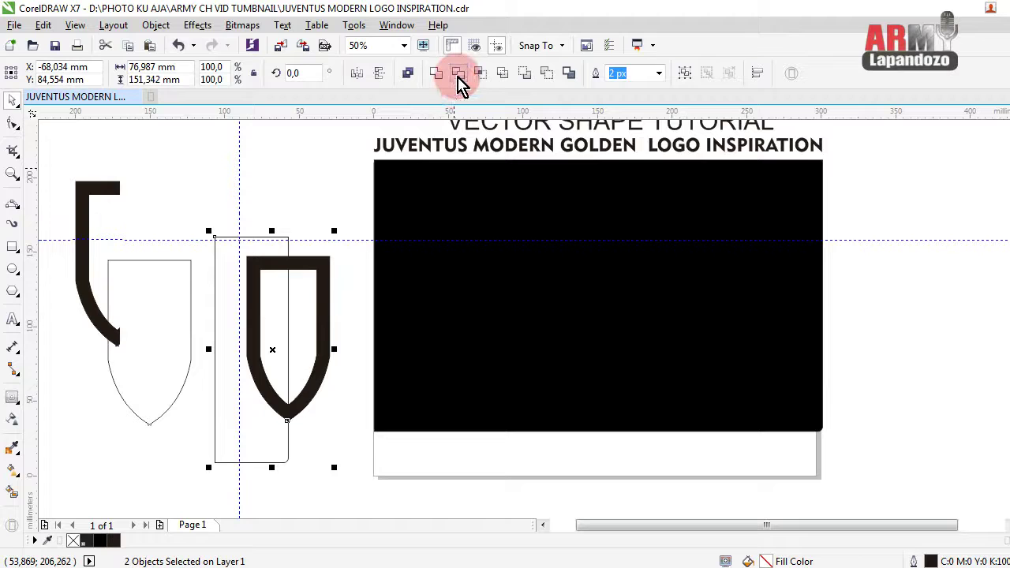
pyautogui.click(459, 73)
# - Shorten the rectangle above the right stroke and trim the stroke's top off
pyautogui.click(266, 243)
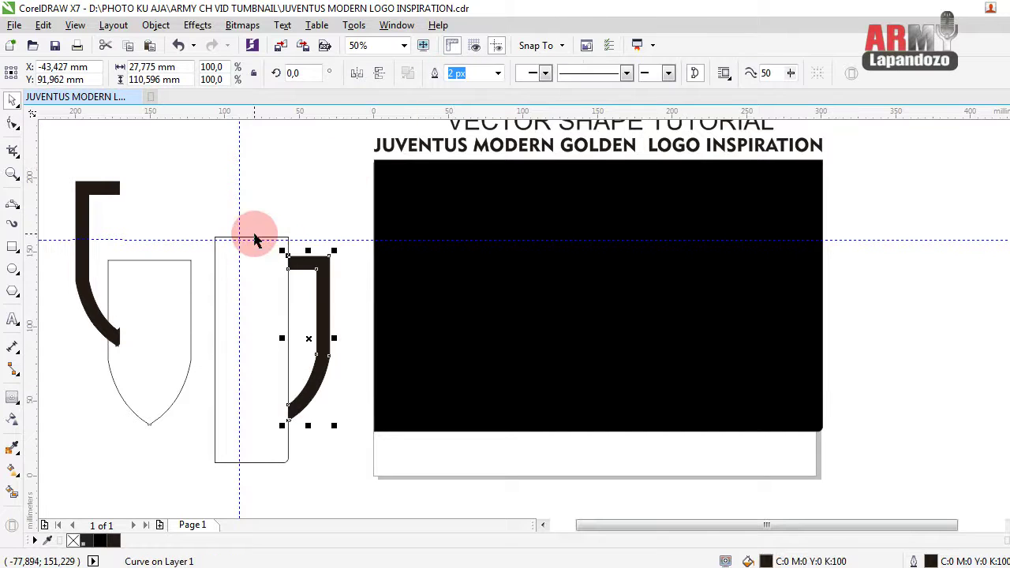
pyautogui.click(255, 239)
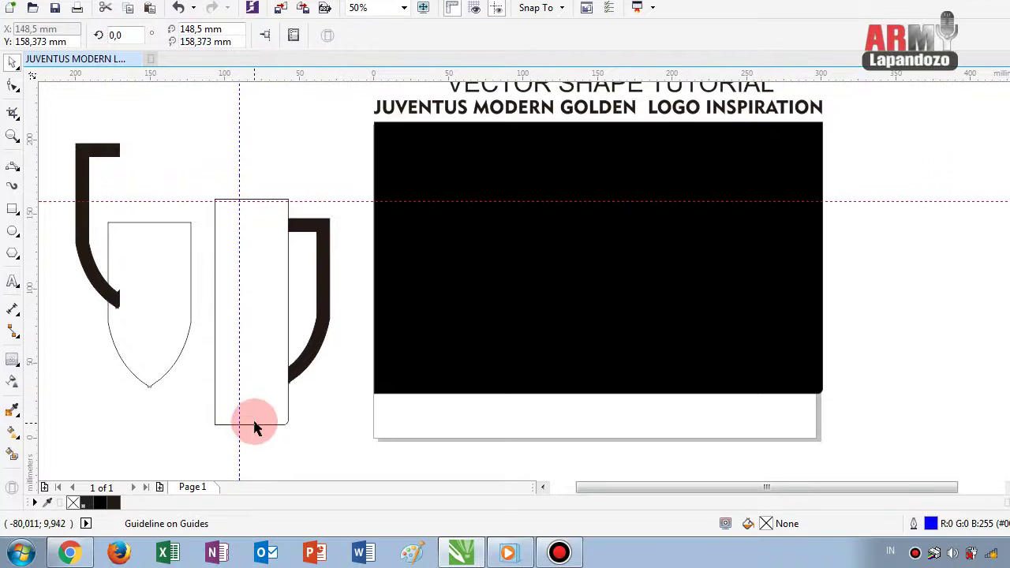
pyautogui.click(254, 423)
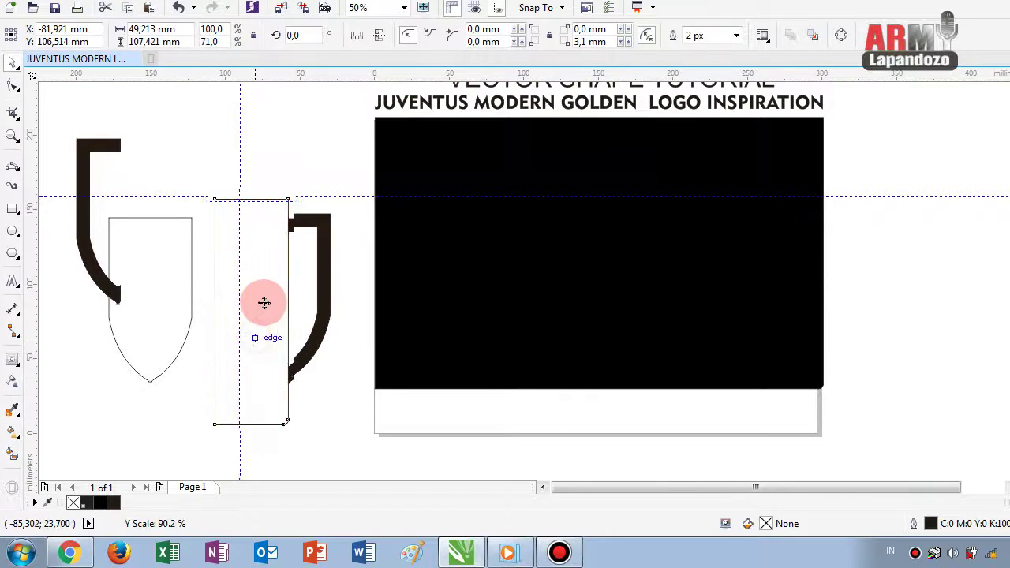
pyautogui.moveTo(245, 400); pyautogui.dragTo(281, 247)
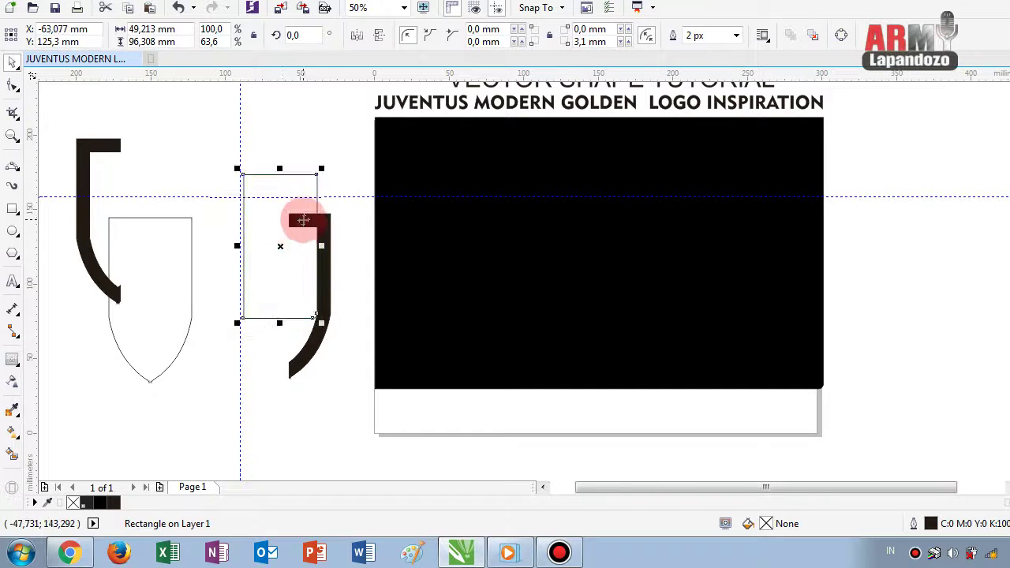
pyautogui.scroll(2, 305, 218)
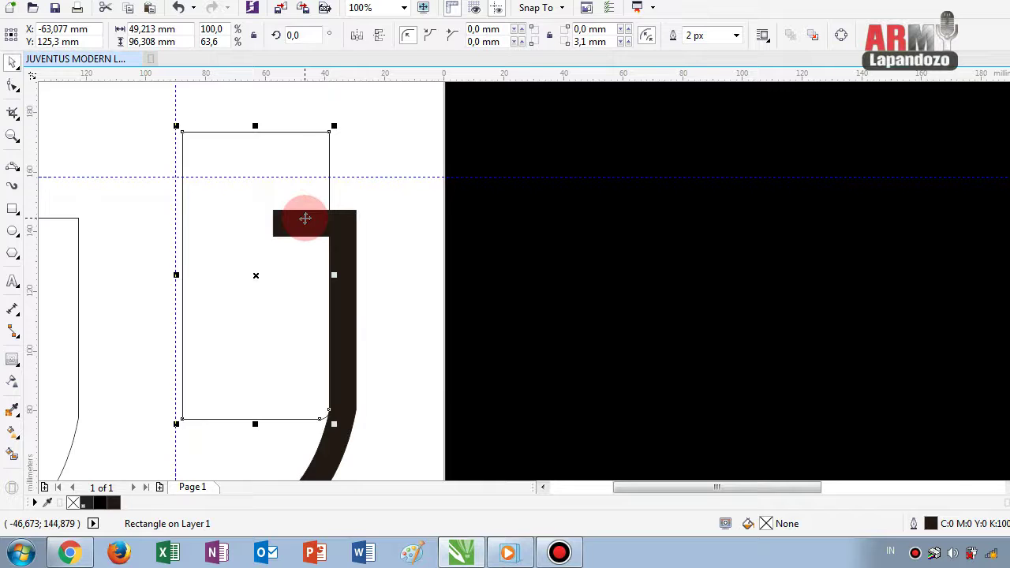
pyautogui.scroll(-2, 305, 217)
pyautogui.moveTo(209, 143)
pyautogui.mouseDown()
pyautogui.moveTo(258, 274)
pyautogui.moveTo(355, 445)
pyautogui.mouseUp()
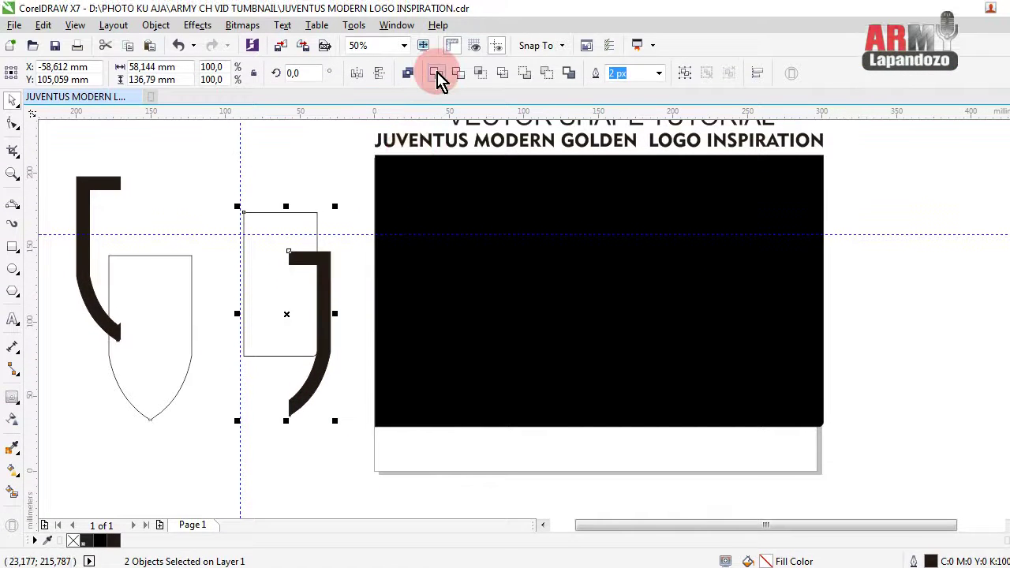
pyautogui.click(458, 74)
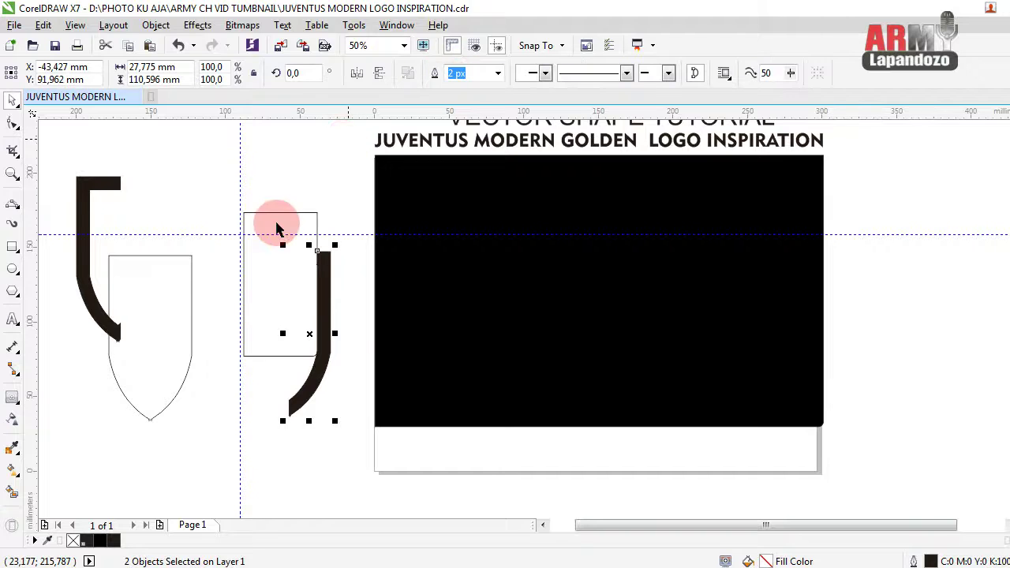
# - Delete the leftover helper rectangle
pyautogui.click(243, 234)
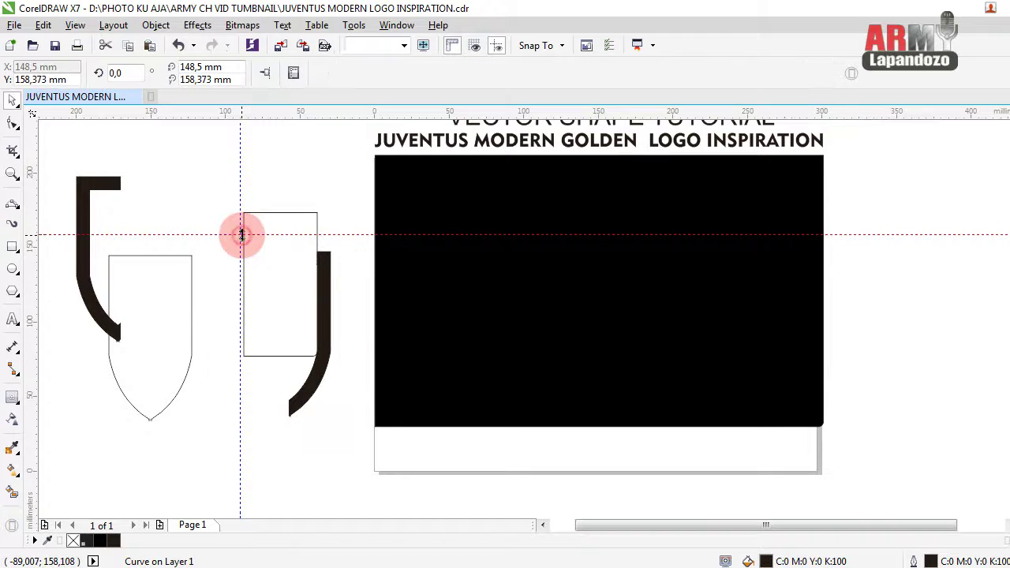
pyautogui.click(244, 250)
pyautogui.click(151, 245)
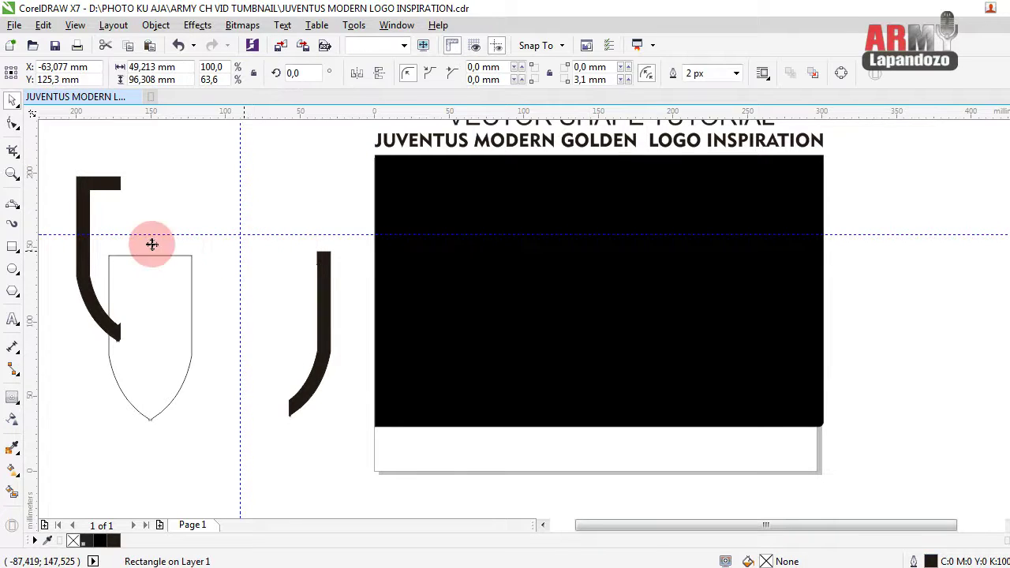
pyautogui.click(87, 214)
# - Mirror the hook piece and position it flush beside the right stroke
pyautogui.moveTo(86, 213); pyautogui.dragTo(268, 258)
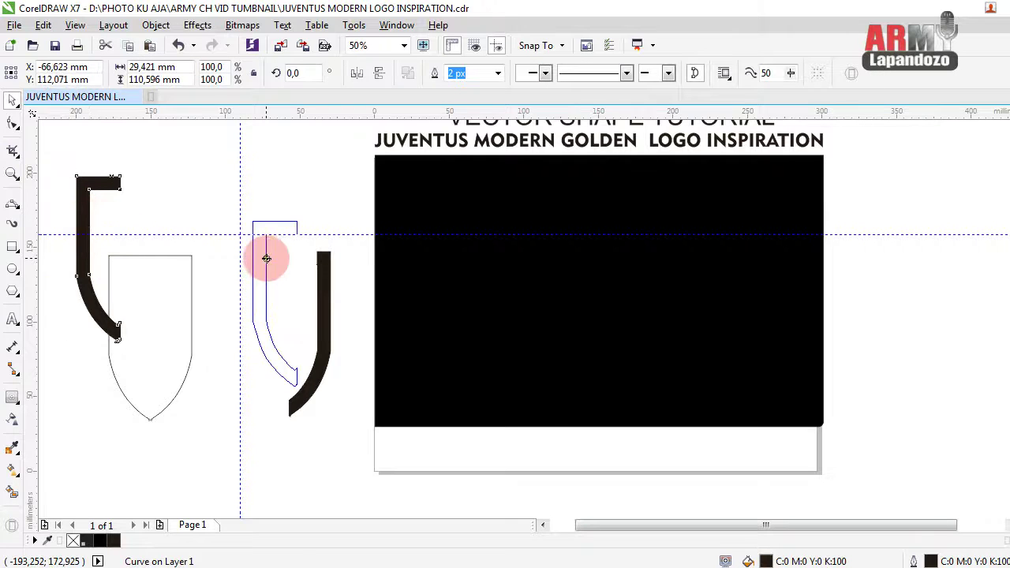
pyautogui.click(357, 72)
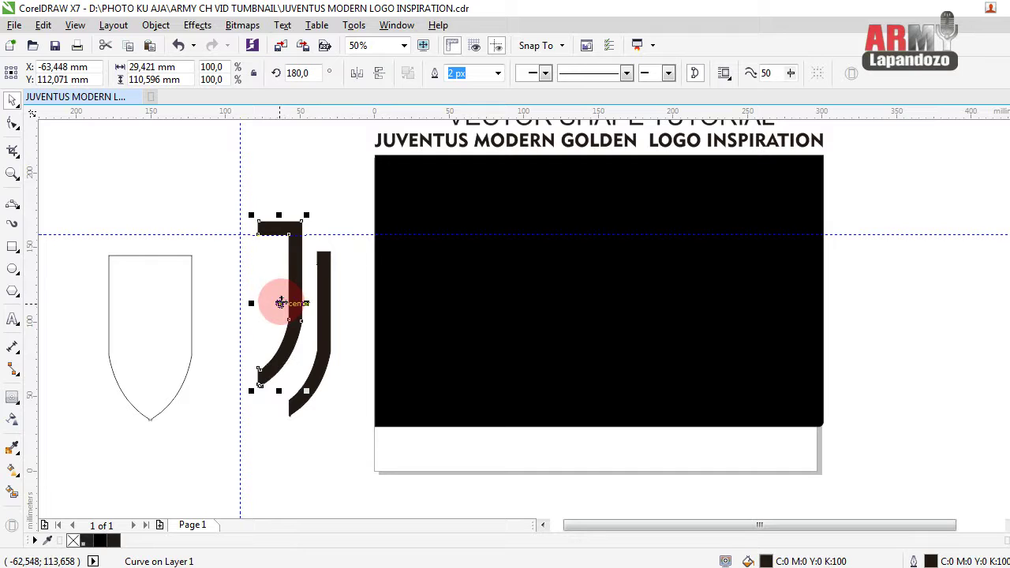
pyautogui.moveTo(281, 302); pyautogui.dragTo(286, 339)
pyautogui.scroll(1, 309, 254)
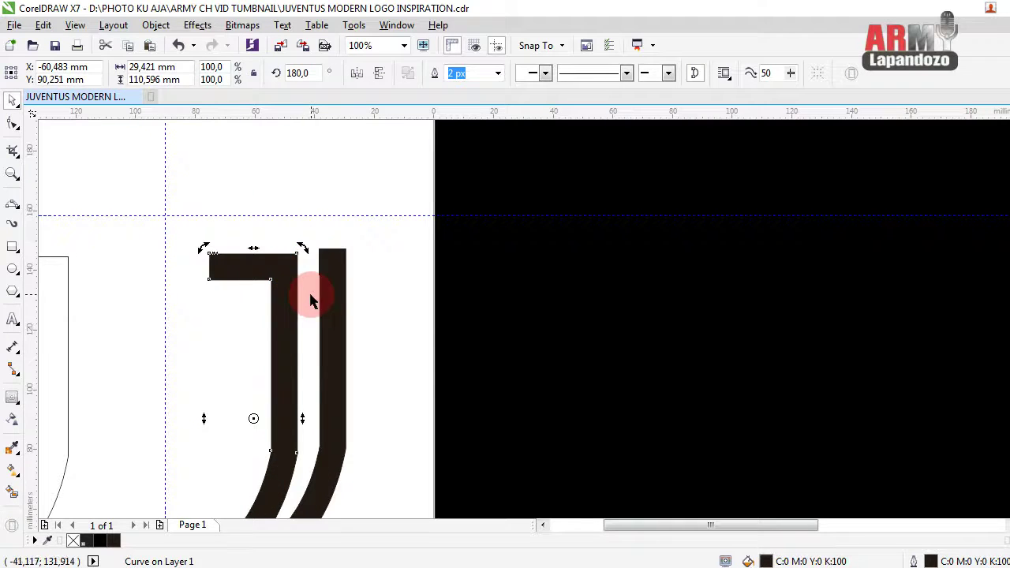
pyautogui.press('Up')
pyautogui.press('Up')
pyautogui.press('Up')
pyautogui.press('Up')
pyautogui.press('Up')
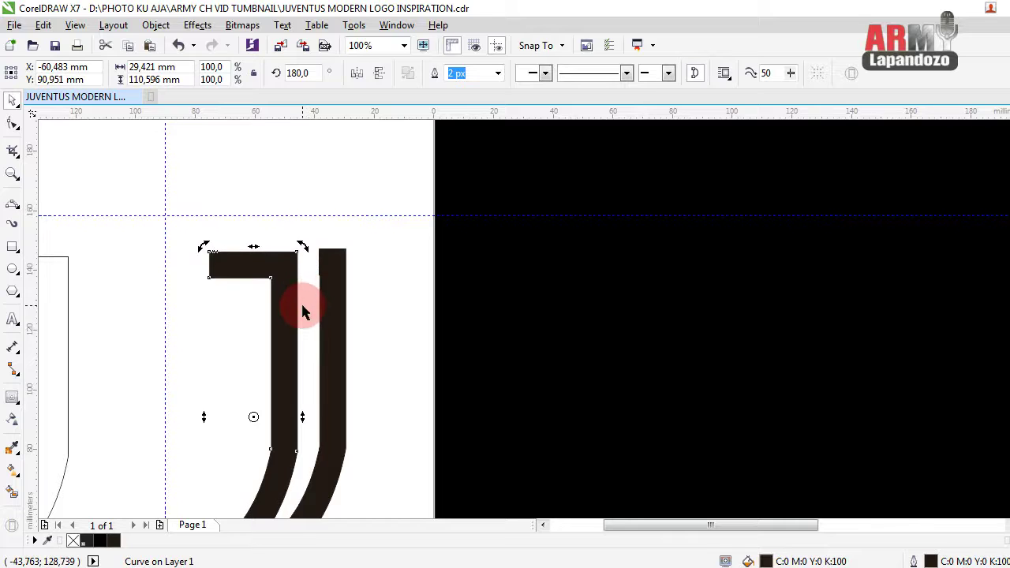
pyautogui.press('Up')
pyautogui.press('Up')
pyautogui.press('Up')
pyautogui.press('Up')
pyautogui.press('Up')
pyautogui.press('Up')
pyautogui.press('Up')
pyautogui.press('Up')
pyautogui.press('Up')
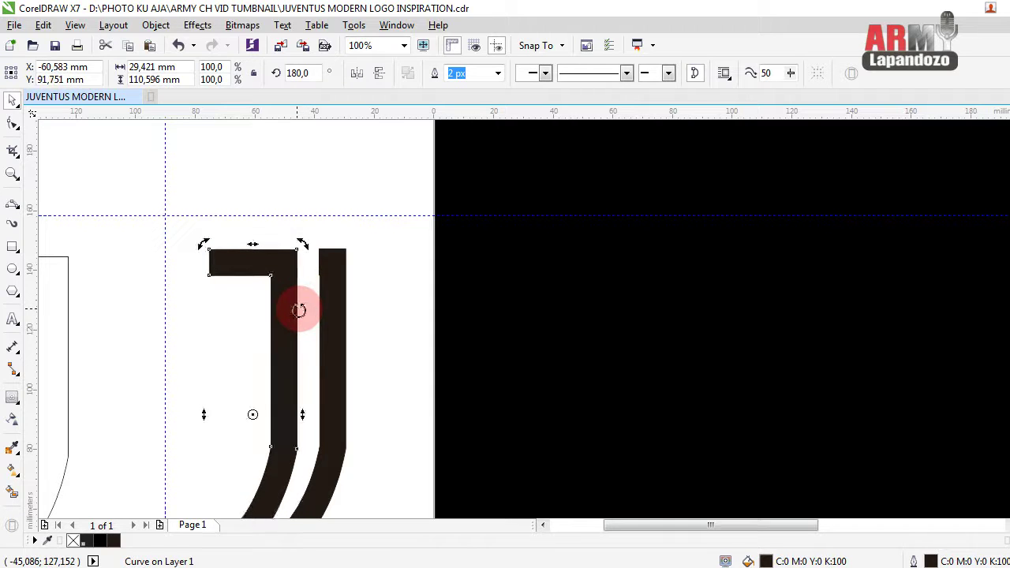
pyautogui.press('Left')
pyautogui.press('Left')
pyautogui.press('Left')
pyautogui.press('Left')
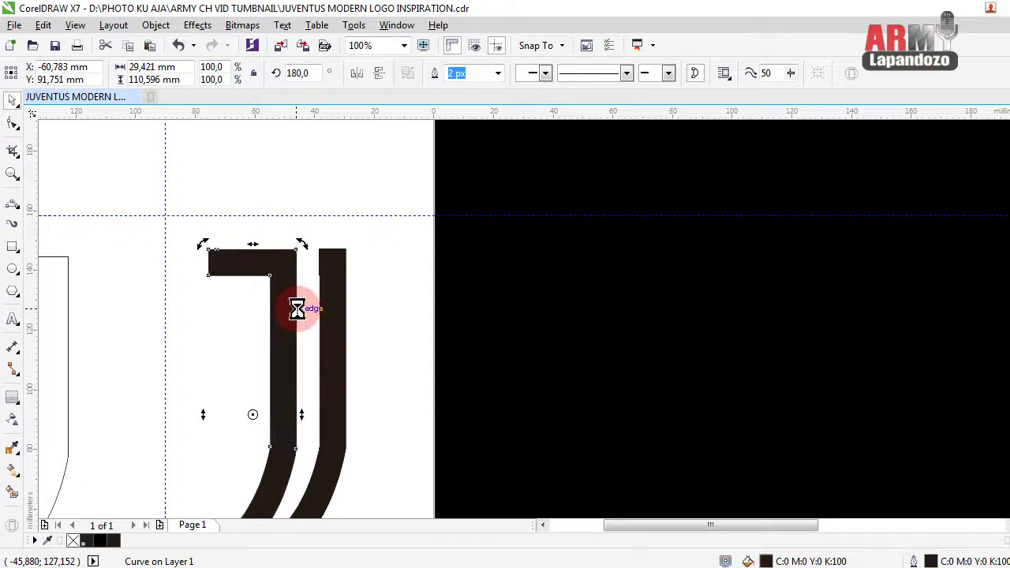
pyautogui.press('Left')
pyautogui.press('Left')
pyautogui.press('Up')
pyautogui.scroll(-1, 297, 309)
pyautogui.scroll(-1, 297, 309)
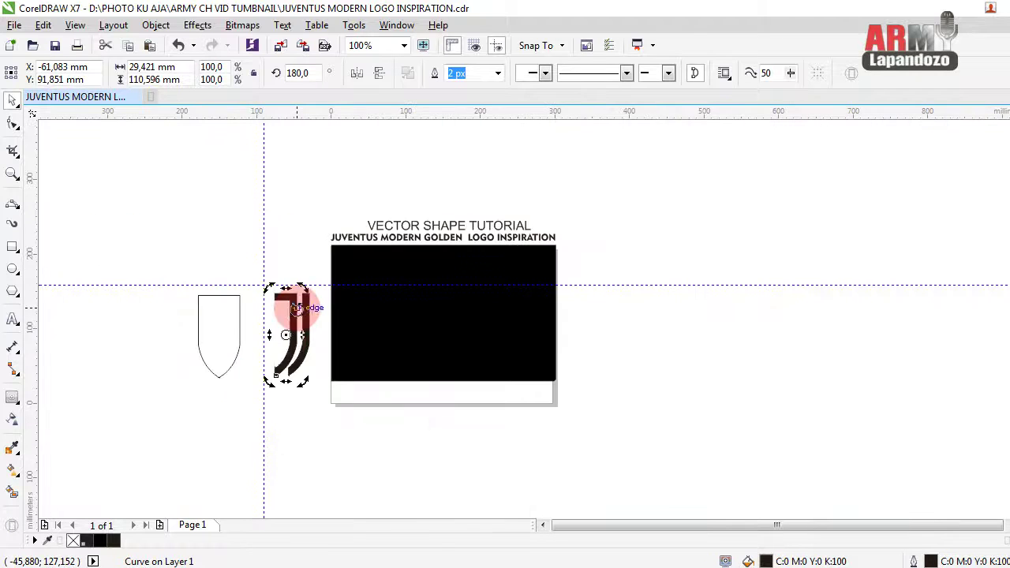
pyautogui.scroll(1, 281, 339)
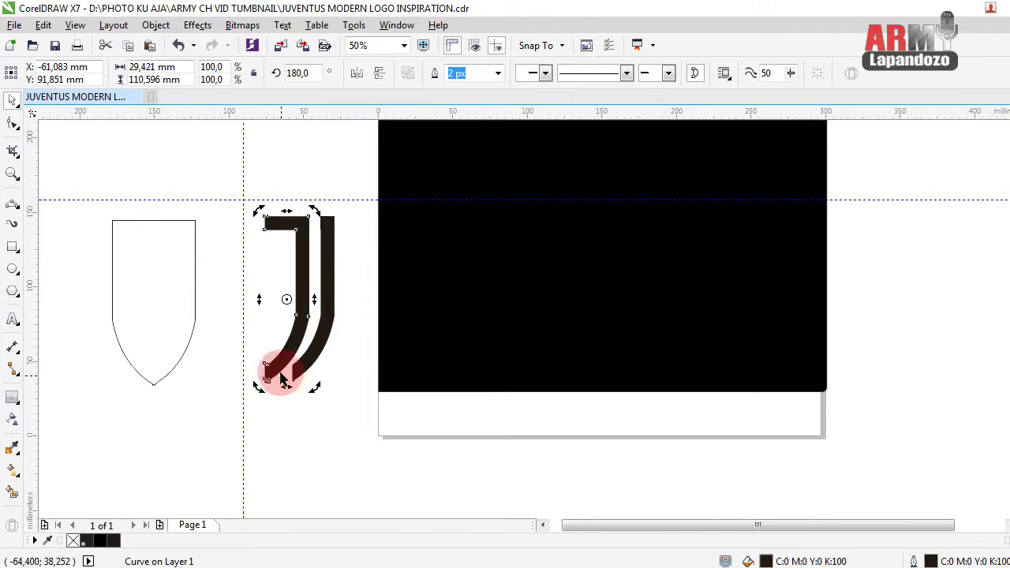
# - Shorten the J stroke to 90% height and raise the top-bar stroke slightly
pyautogui.click(284, 386)
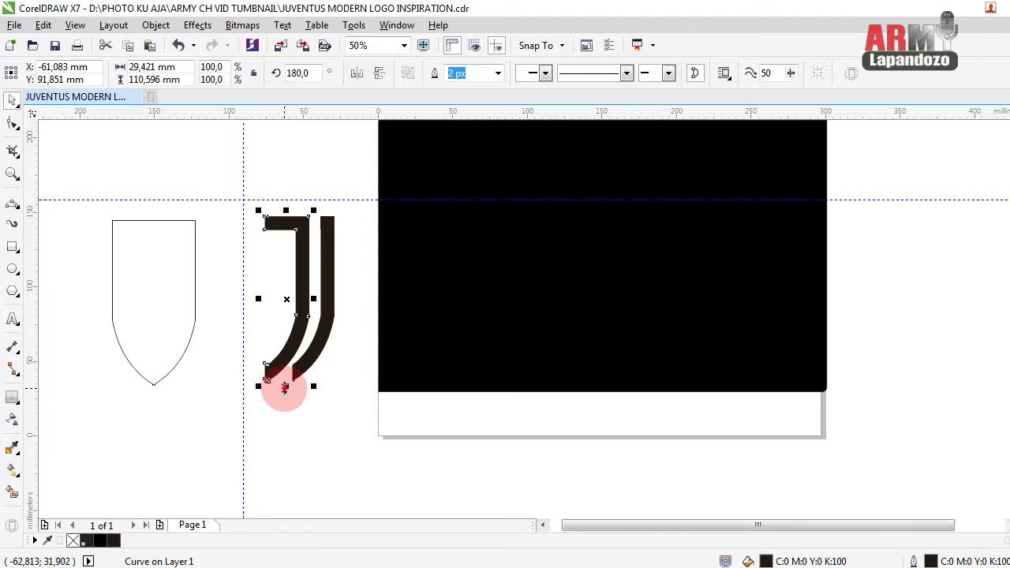
pyautogui.moveTo(285, 386); pyautogui.dragTo(288, 373)
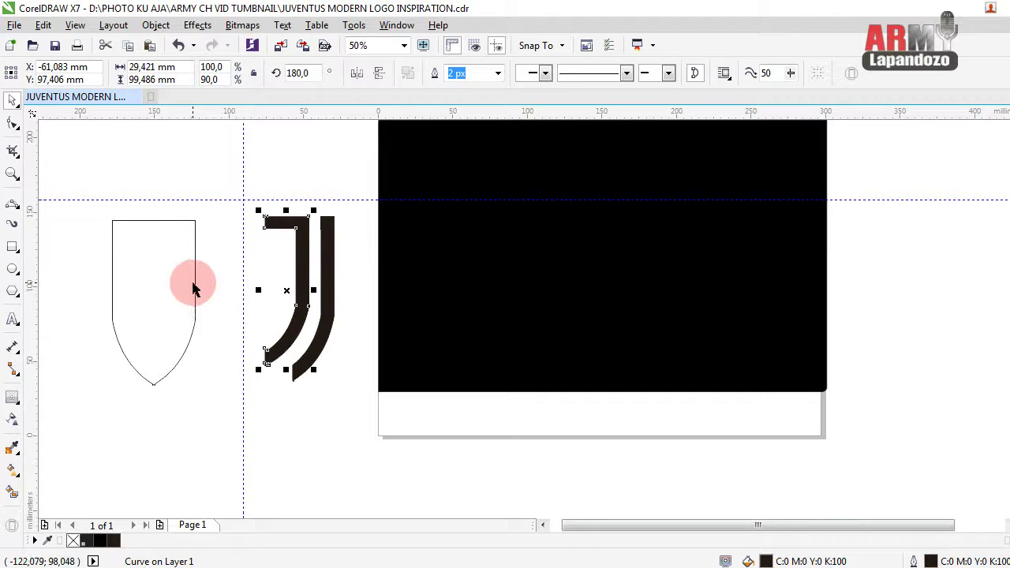
pyautogui.scroll(3, 308, 212)
pyautogui.click(281, 235)
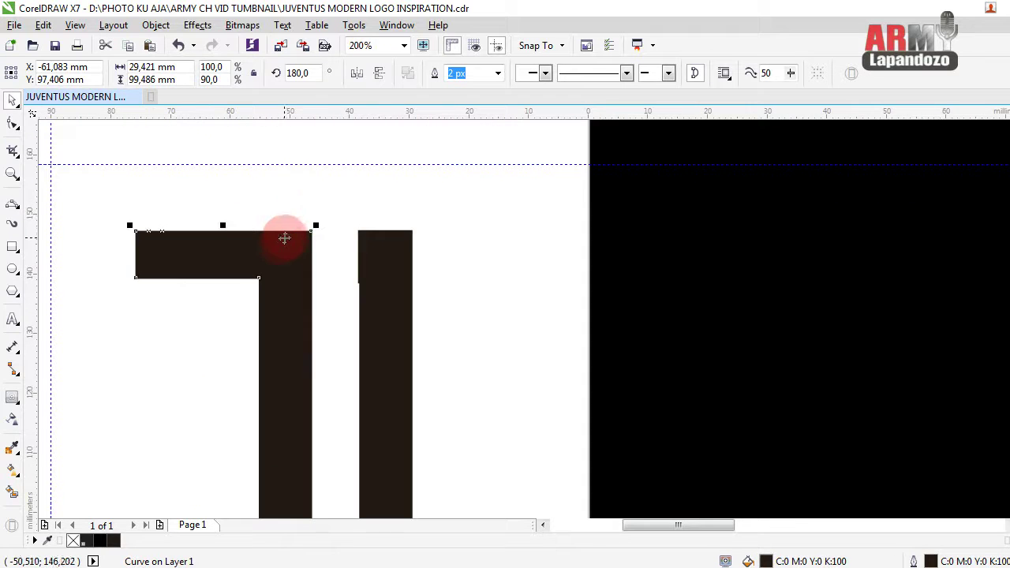
pyautogui.press('Up')
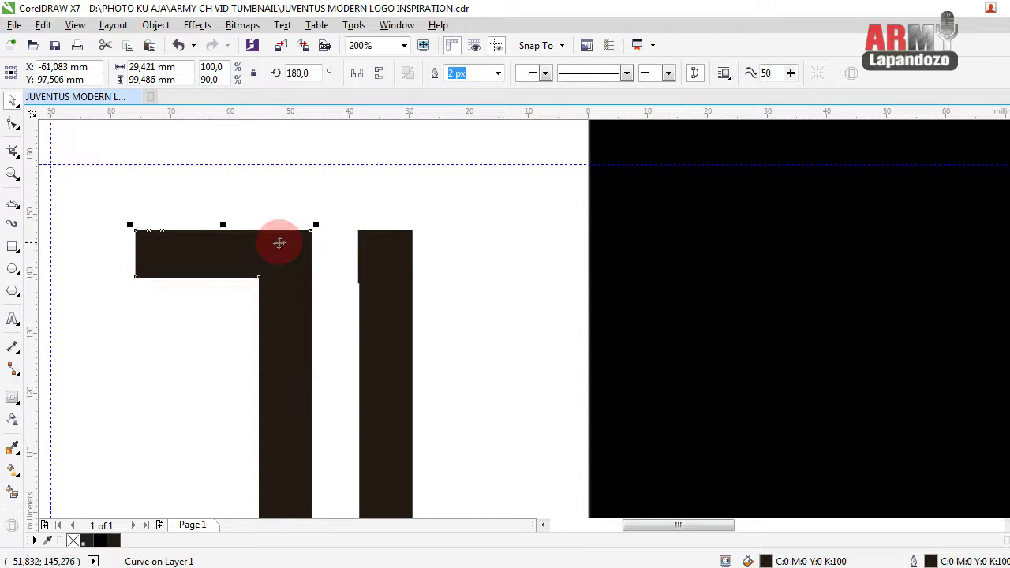
pyautogui.press('Up')
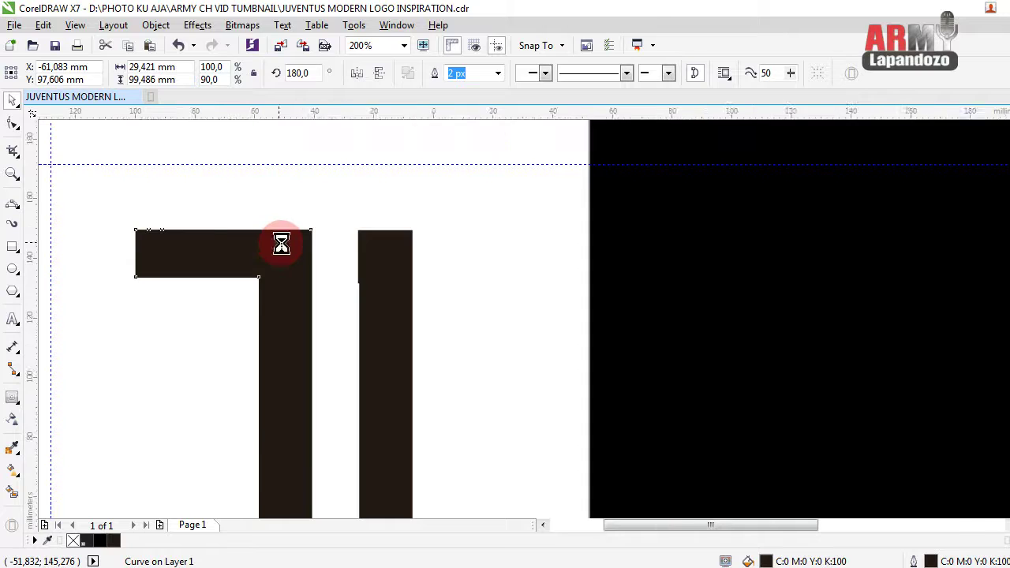
# - Group both J strokes together with Ctrl+G
pyautogui.scroll(-2, 279, 242)
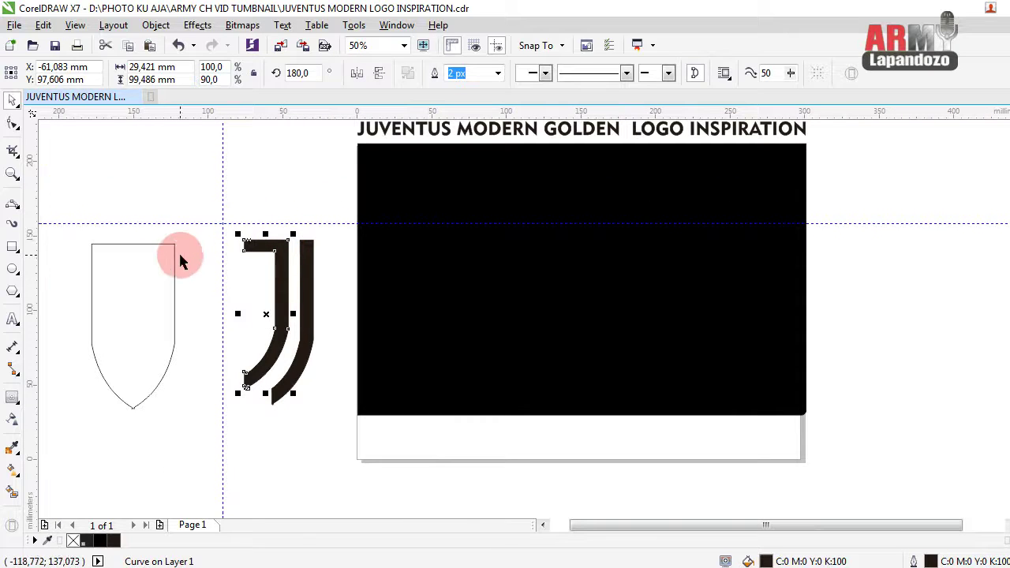
pyautogui.moveTo(205, 218); pyautogui.dragTo(329, 430)
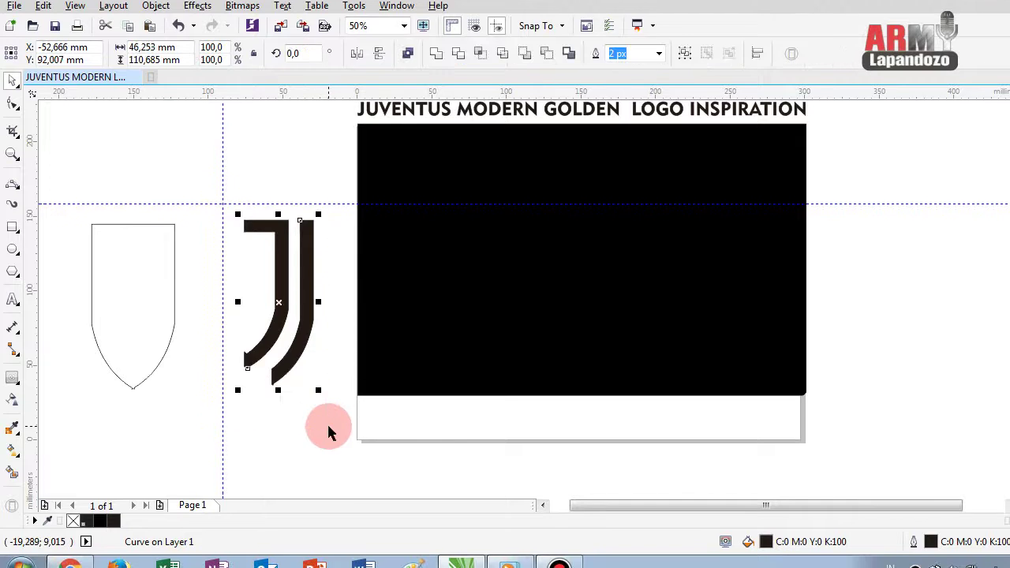
pyautogui.hotkey('ctrl', 'g')
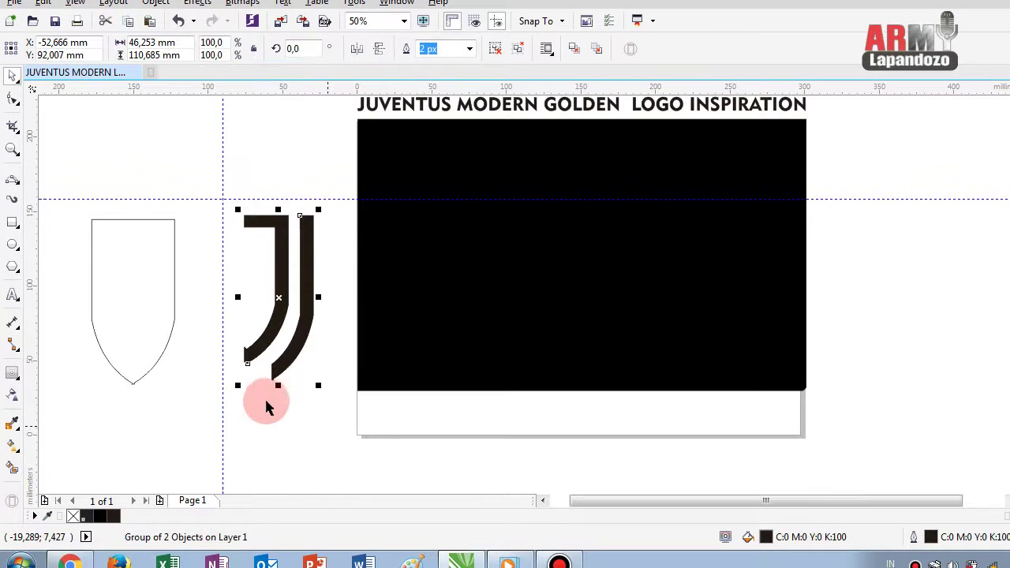
# - Place the shield outline over the J and shrink its height so the point meets the strokes
pyautogui.click(175, 291)
pyautogui.moveTo(192, 294); pyautogui.dragTo(304, 281)
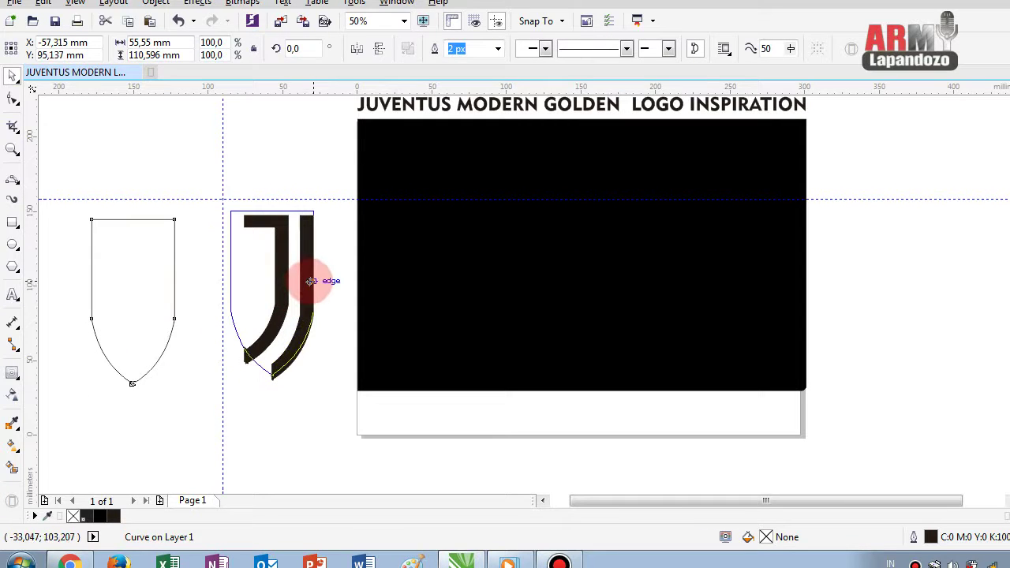
pyautogui.moveTo(305, 281); pyautogui.dragTo(313, 281)
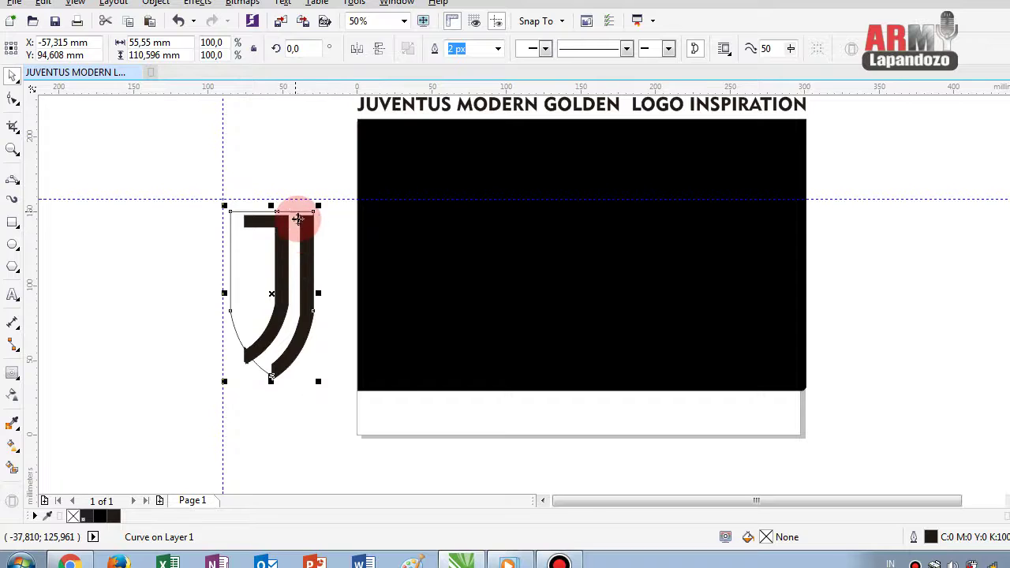
pyautogui.scroll(1, 298, 214)
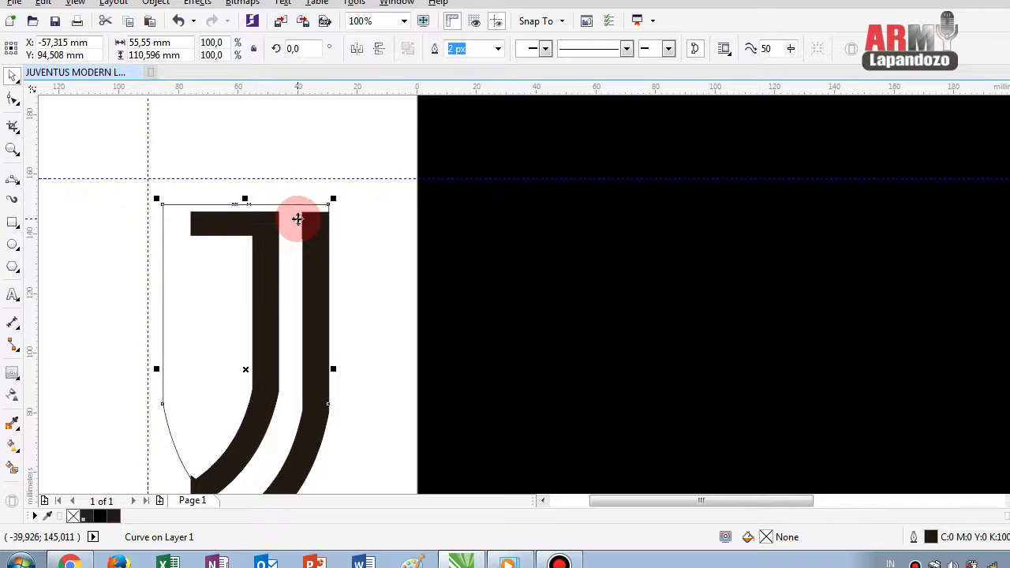
pyautogui.press('Down')
pyautogui.press('Down')
pyautogui.press('Down')
pyautogui.press('Down')
pyautogui.press('Down')
pyautogui.press('Down')
pyautogui.press('Down')
pyautogui.press('Down')
pyautogui.press('Down')
pyautogui.press('Down')
pyautogui.press('Down')
pyautogui.press('Down')
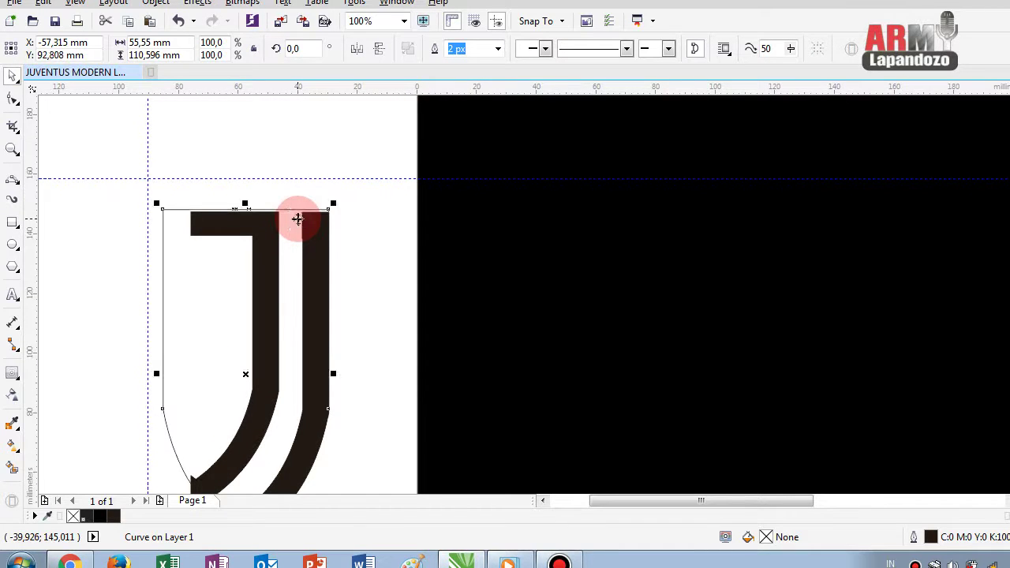
pyautogui.press('Down')
pyautogui.press('Down')
pyautogui.scroll(-1, 297, 219)
pyautogui.scroll(-1, 298, 219)
pyautogui.scroll(1, 281, 284)
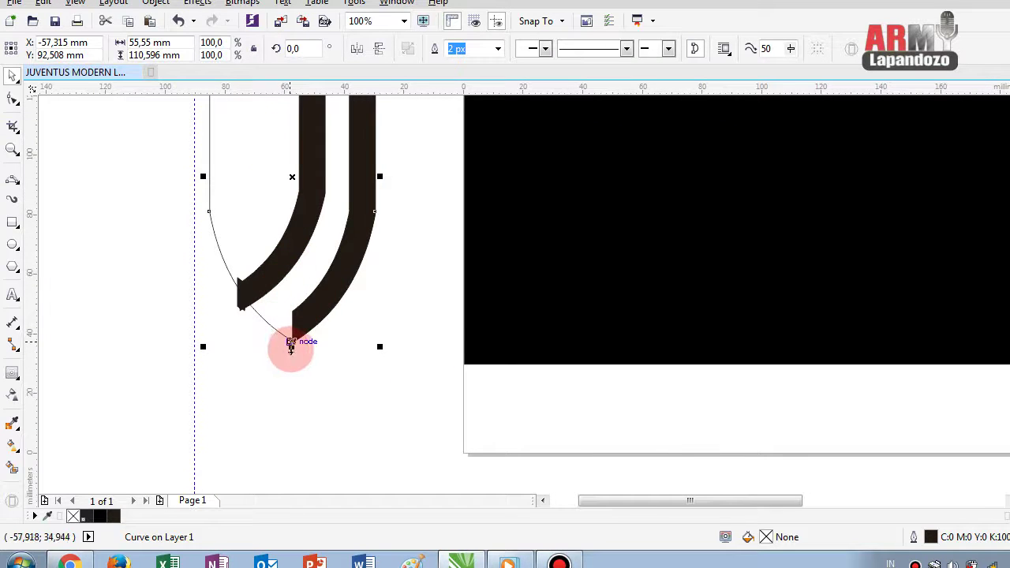
pyautogui.moveTo(291, 345)
pyautogui.mouseDown()
pyautogui.moveTo(292, 319)
pyautogui.moveTo(291, 344)
pyautogui.mouseUp()
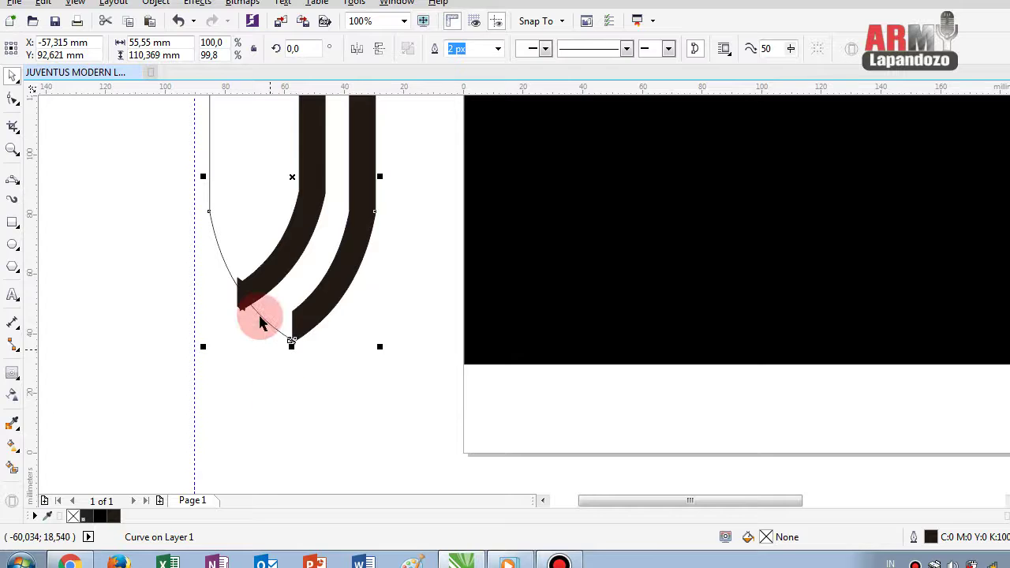
# - Move the shield outline off to the left of the J logo group
pyautogui.scroll(-2, 260, 316)
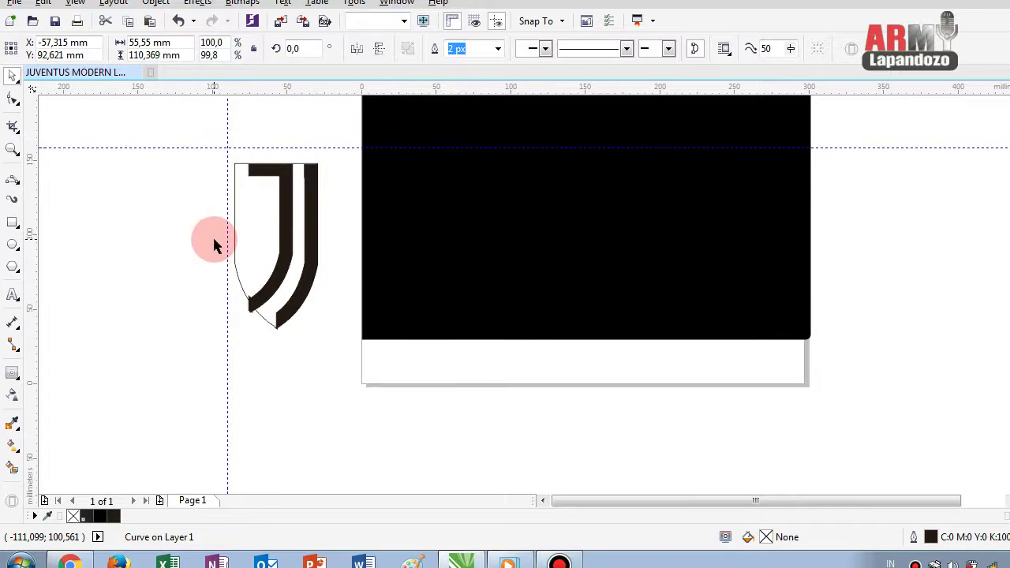
pyautogui.click(213, 237)
pyautogui.click(269, 280)
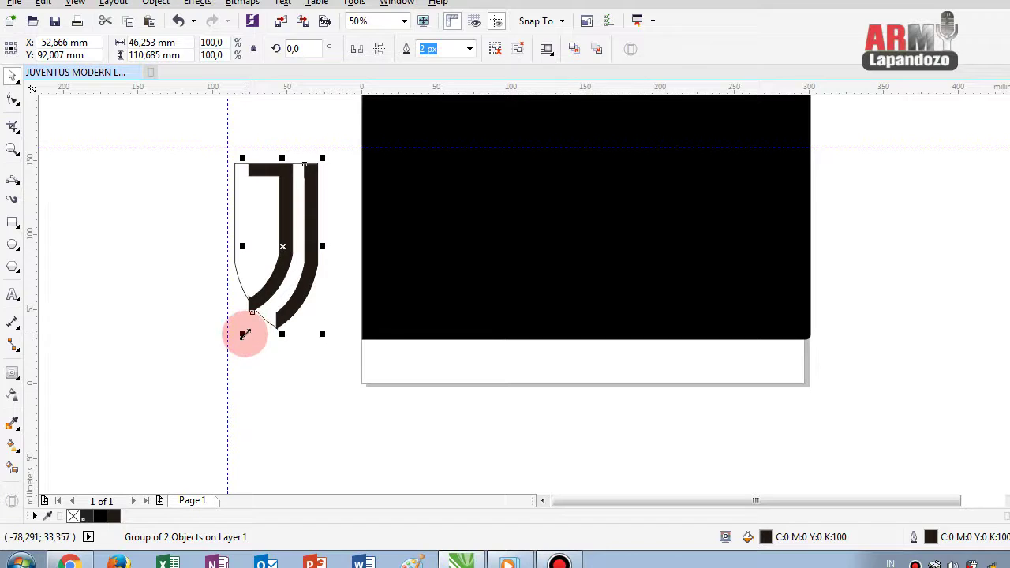
pyautogui.click(341, 194)
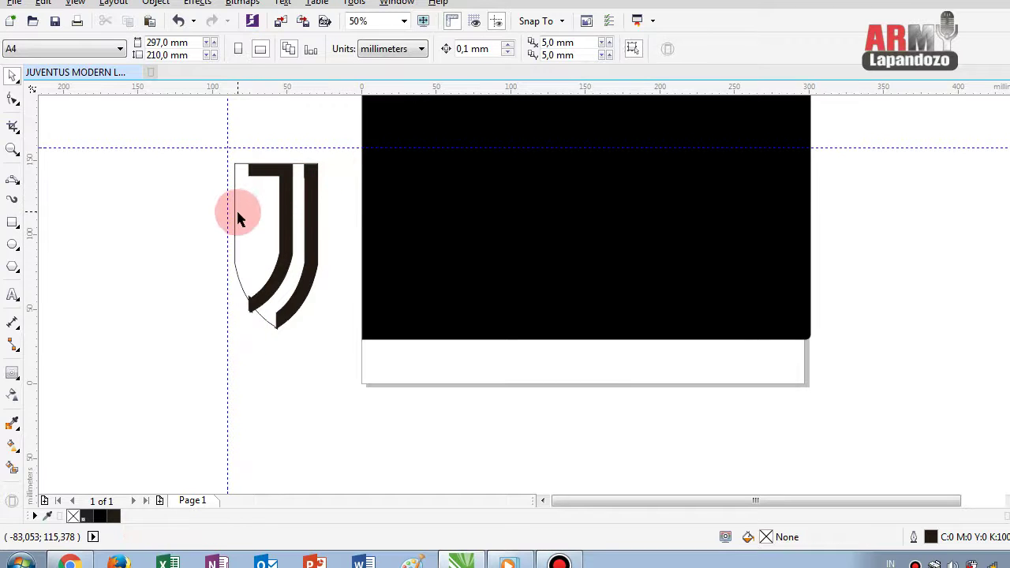
pyautogui.moveTo(239, 224); pyautogui.dragTo(178, 232)
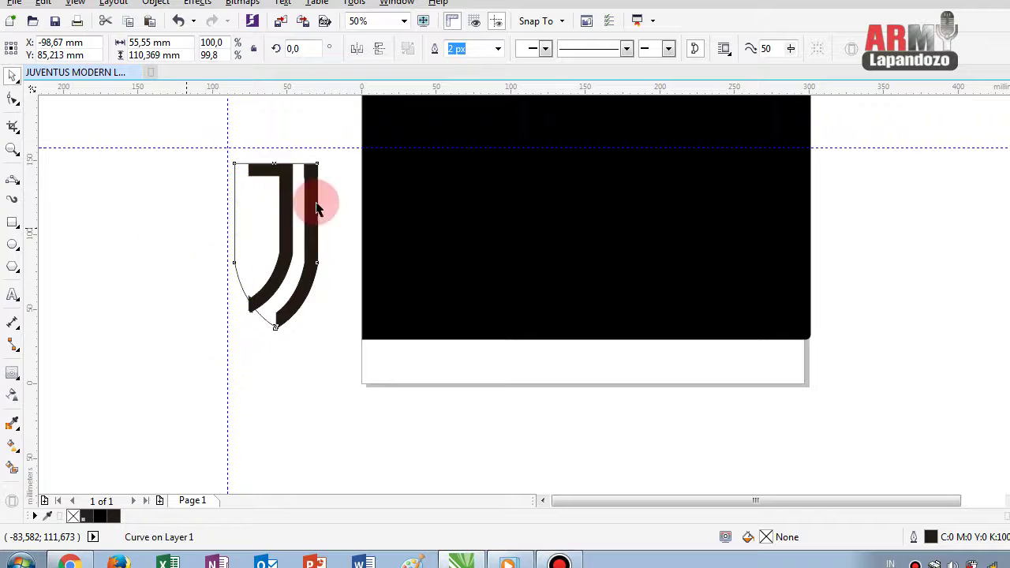
pyautogui.moveTo(227, 141); pyautogui.dragTo(331, 414)
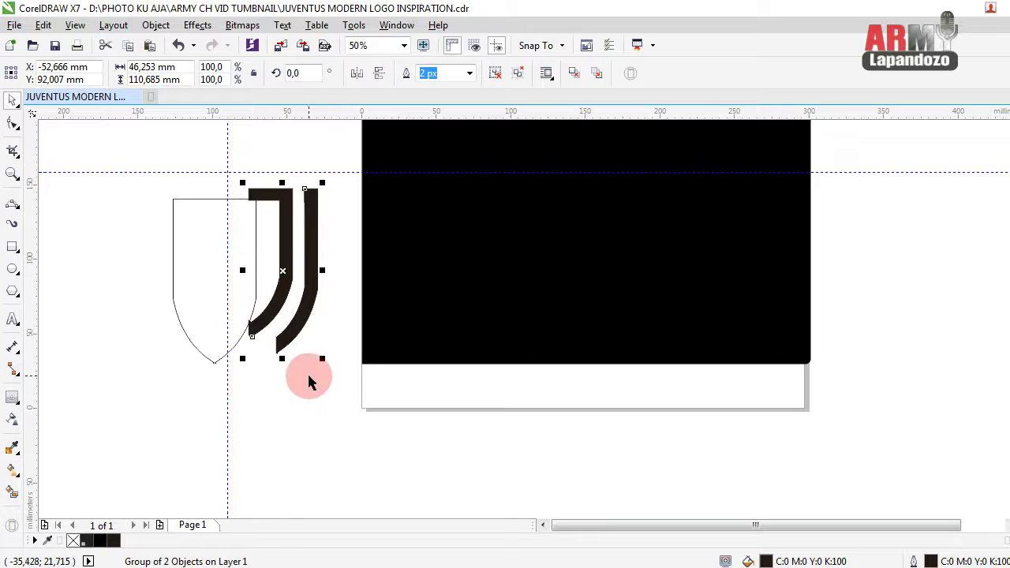
# - Widen the J logo to 113.4% and move the shield outline back over it
pyautogui.moveTo(243, 271); pyautogui.dragTo(233, 272)
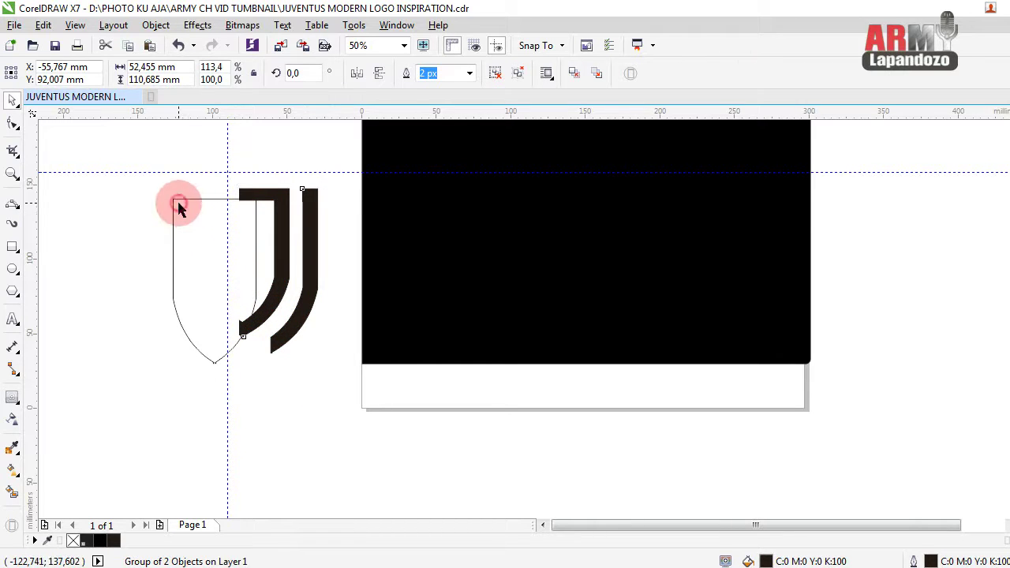
pyautogui.moveTo(176, 202); pyautogui.dragTo(253, 192)
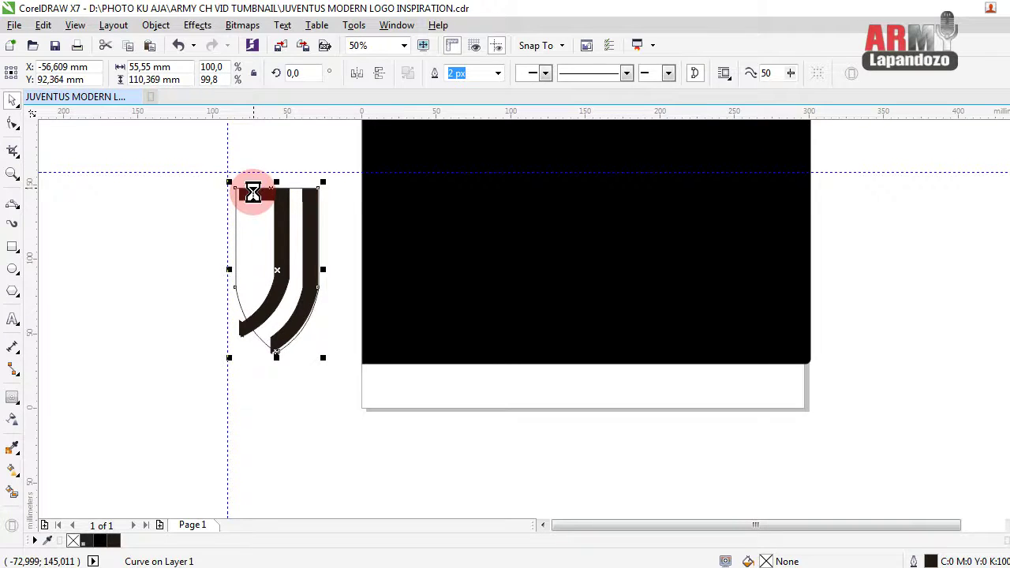
pyautogui.moveTo(253, 193); pyautogui.dragTo(252, 192)
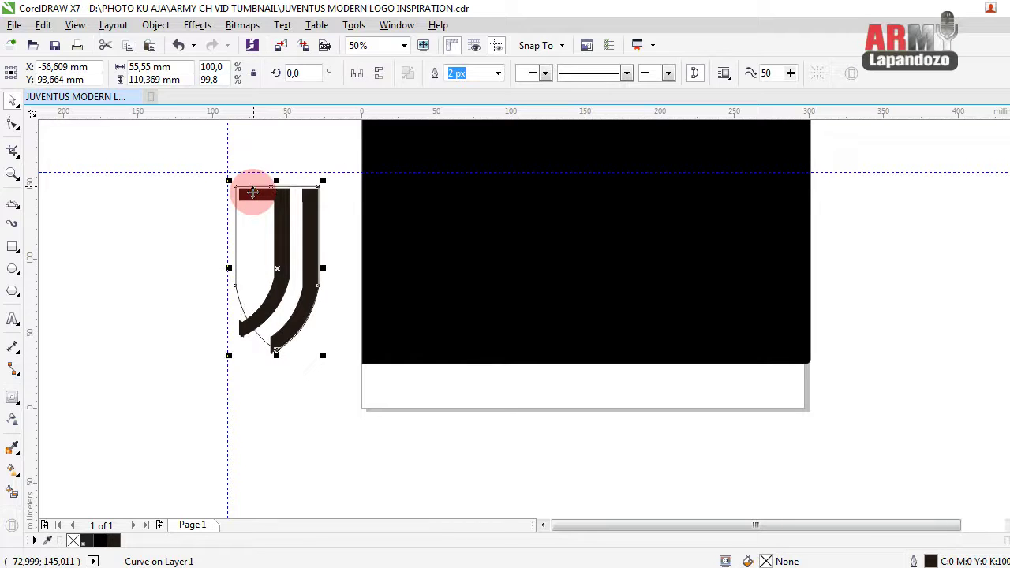
pyautogui.moveTo(253, 192); pyautogui.dragTo(254, 192)
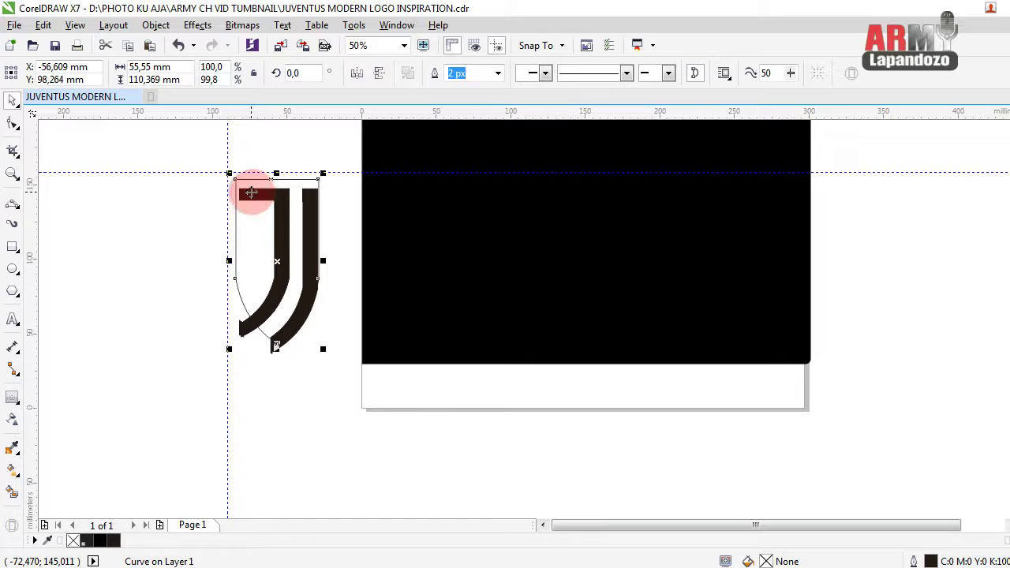
# - Nudge the shield outline left and up until its right edge lines up with the J
pyautogui.scroll(2, 277, 312)
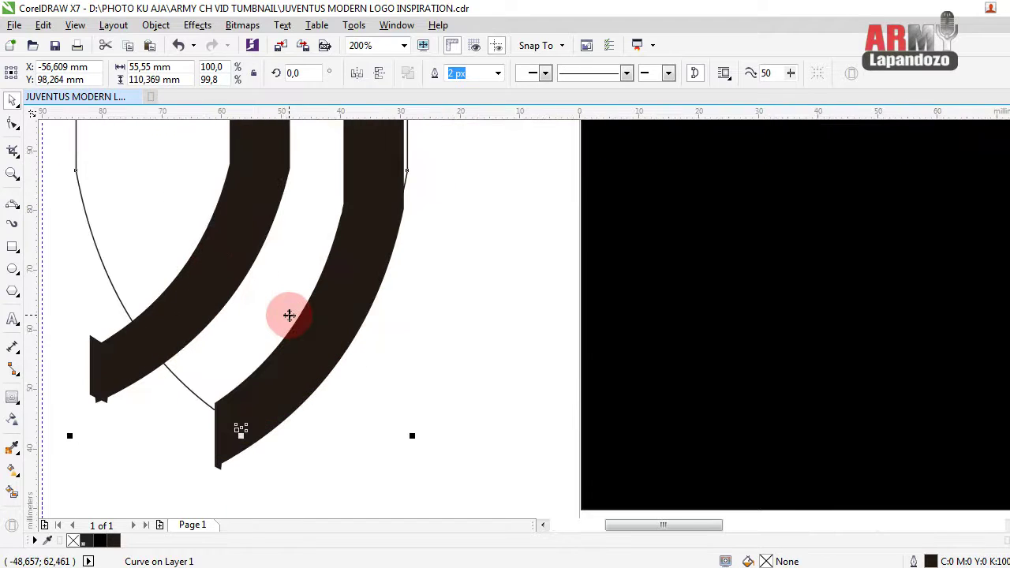
pyautogui.scroll(-1, 292, 314)
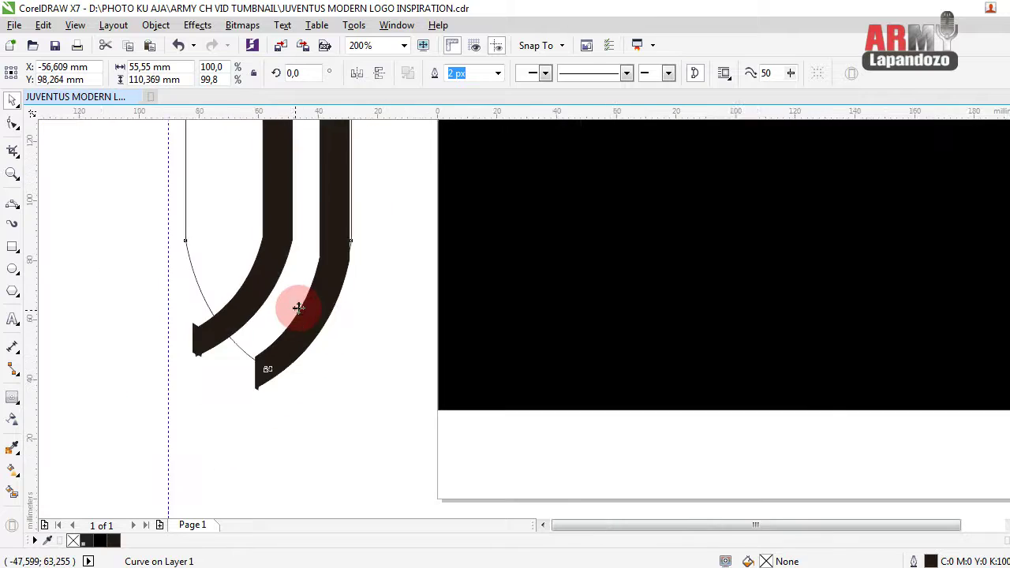
pyautogui.scroll(-1, 293, 308)
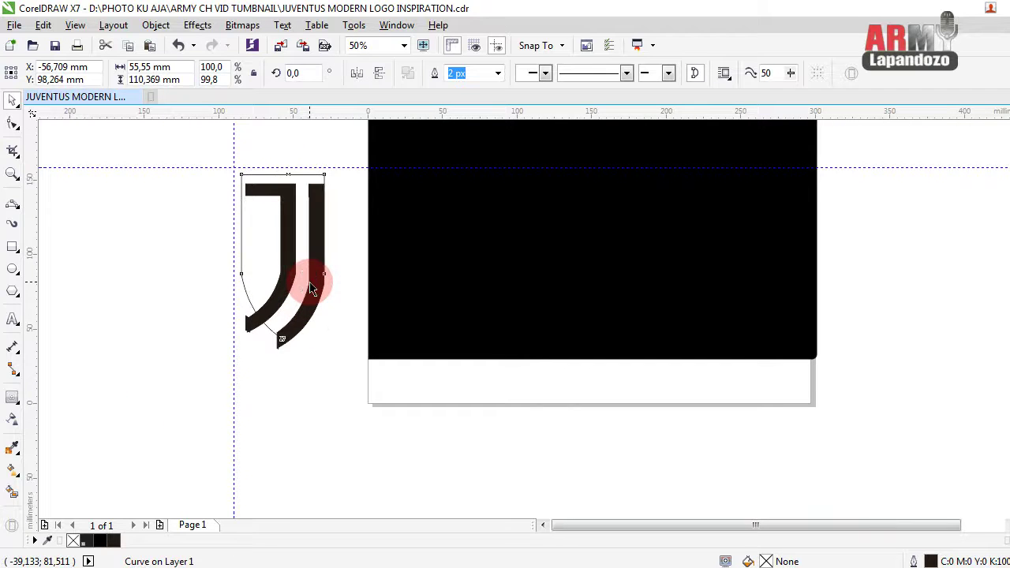
pyautogui.scroll(1, 321, 267)
pyautogui.press('Left')
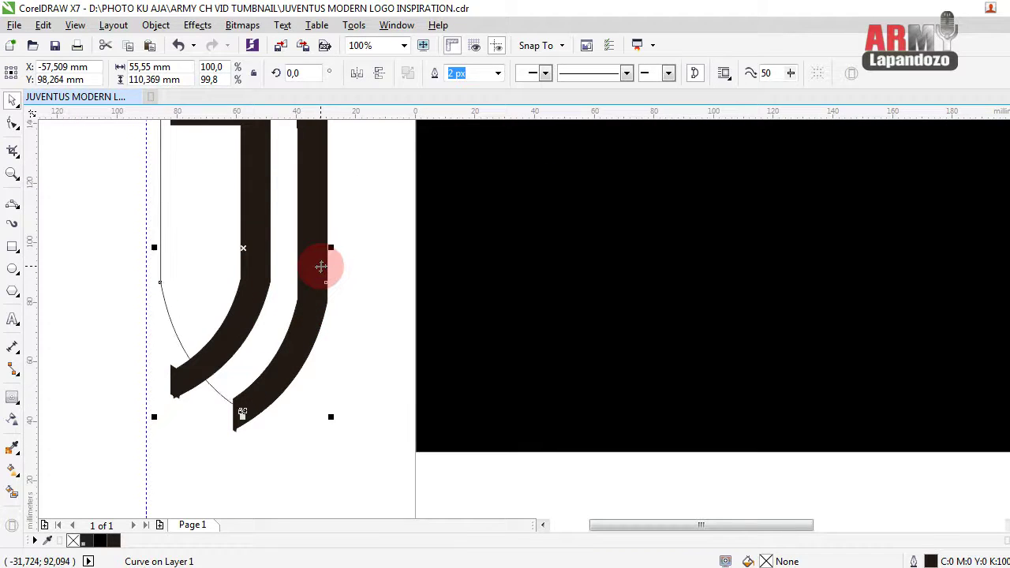
pyautogui.press('Up')
pyautogui.press('Up')
pyautogui.press('Up')
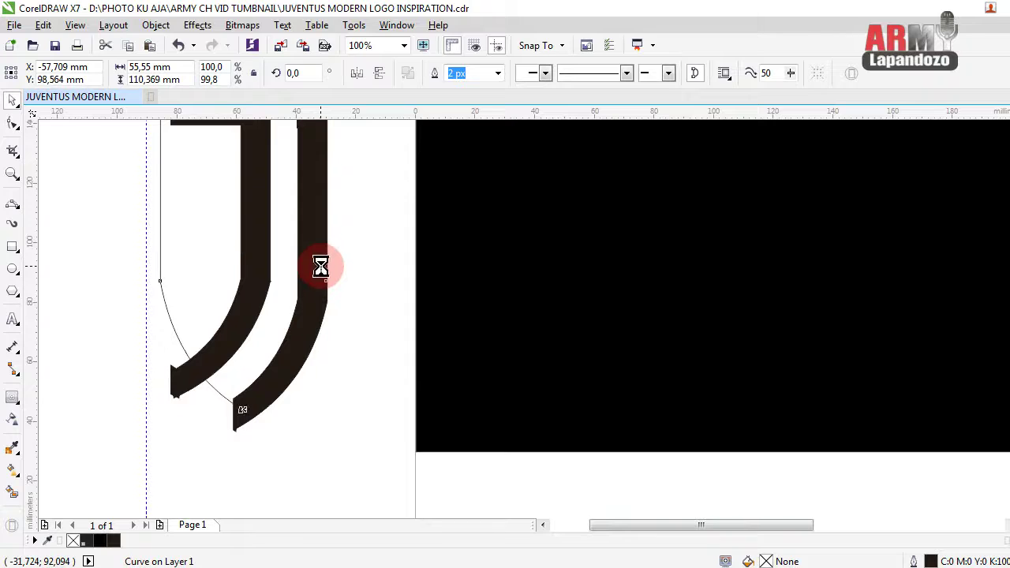
pyautogui.hotkey('shift', 'Up')
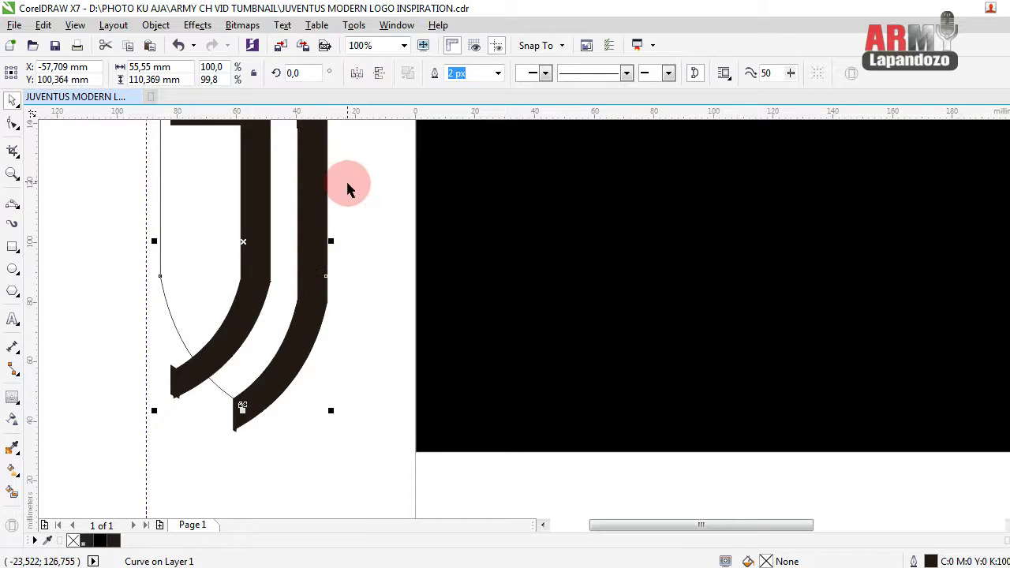
pyautogui.press('Left')
pyautogui.press('Left')
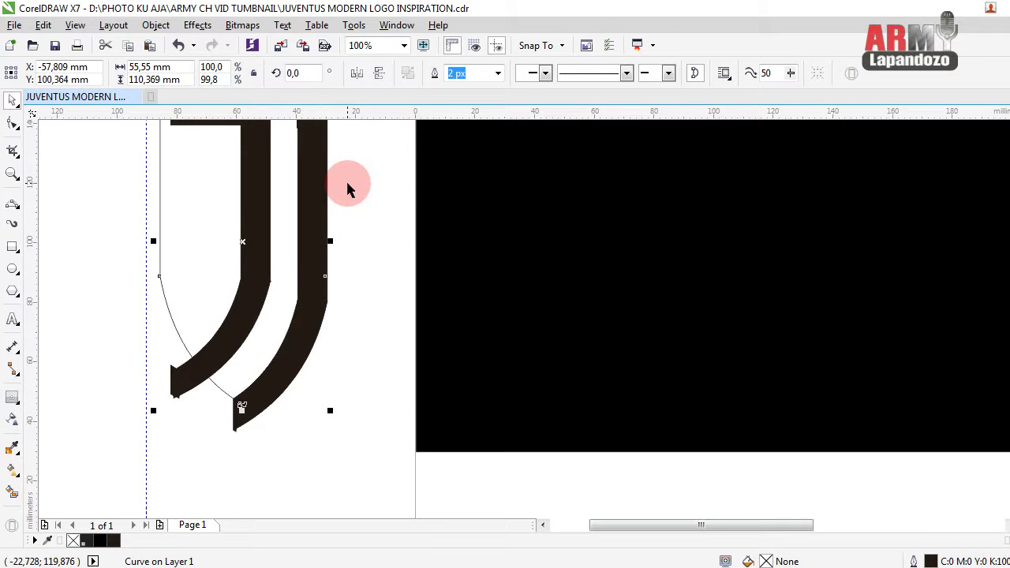
pyautogui.scroll(-1, 346, 179)
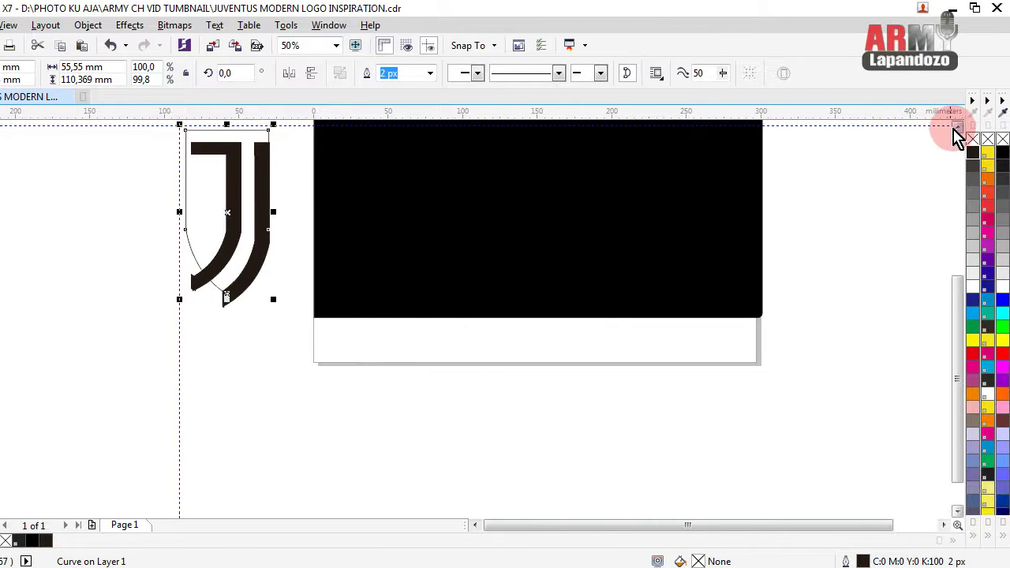
# - Intersect the J with its shield outline and move the resulting J below the original
pyautogui.scroll(1, 950, 142)
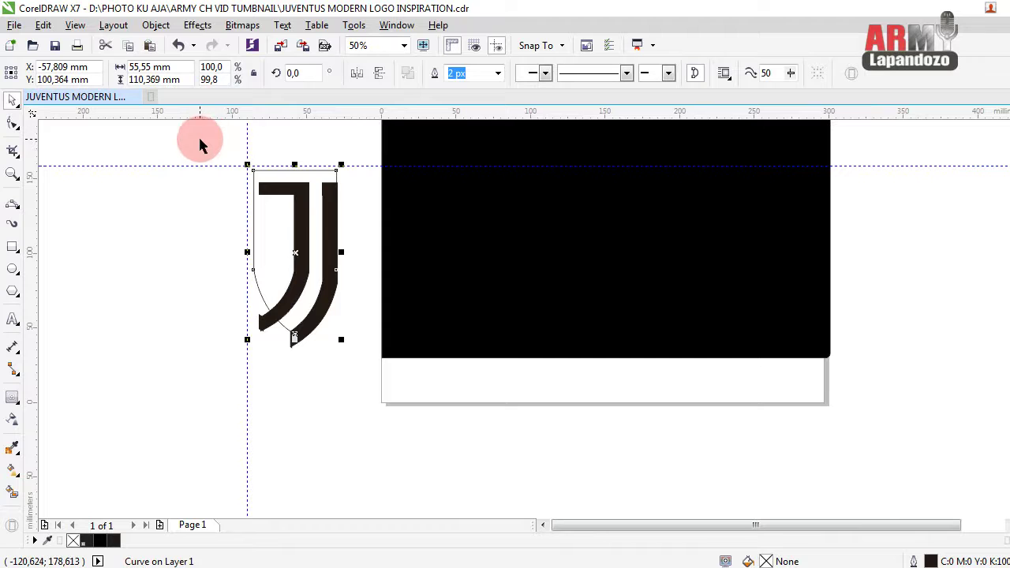
pyautogui.moveTo(200, 140)
pyautogui.mouseDown()
pyautogui.moveTo(341, 431)
pyautogui.moveTo(357, 430)
pyautogui.mouseUp()
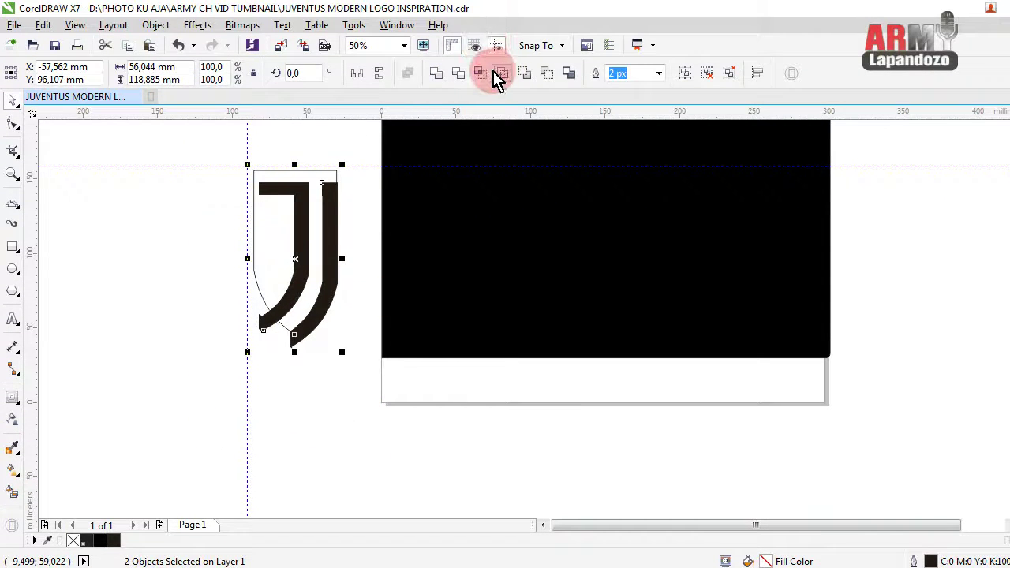
pyautogui.click(482, 73)
pyautogui.click(323, 246)
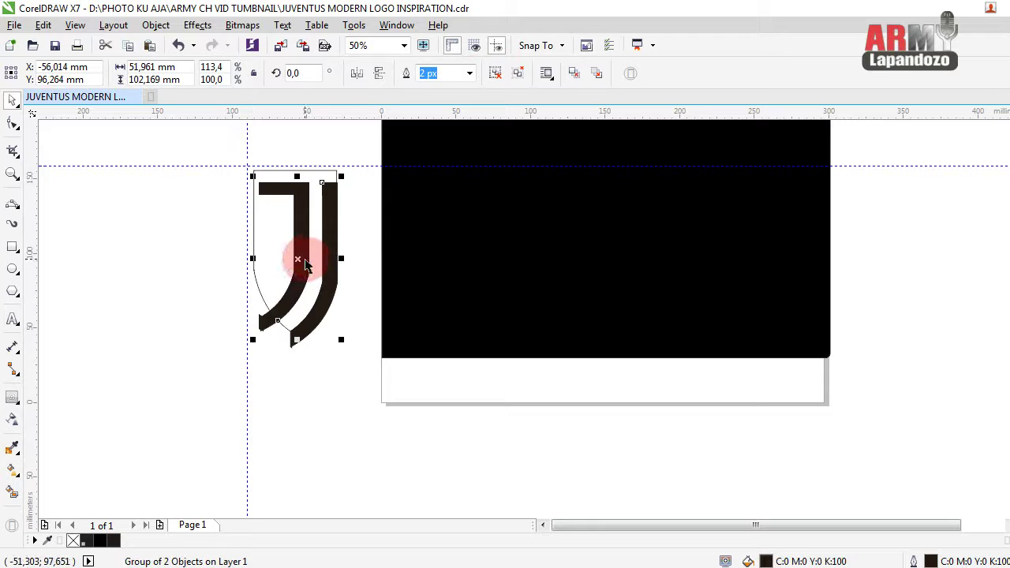
pyautogui.moveTo(301, 261)
pyautogui.mouseDown()
pyautogui.moveTo(256, 452)
pyautogui.moveTo(188, 387)
pyautogui.mouseUp()
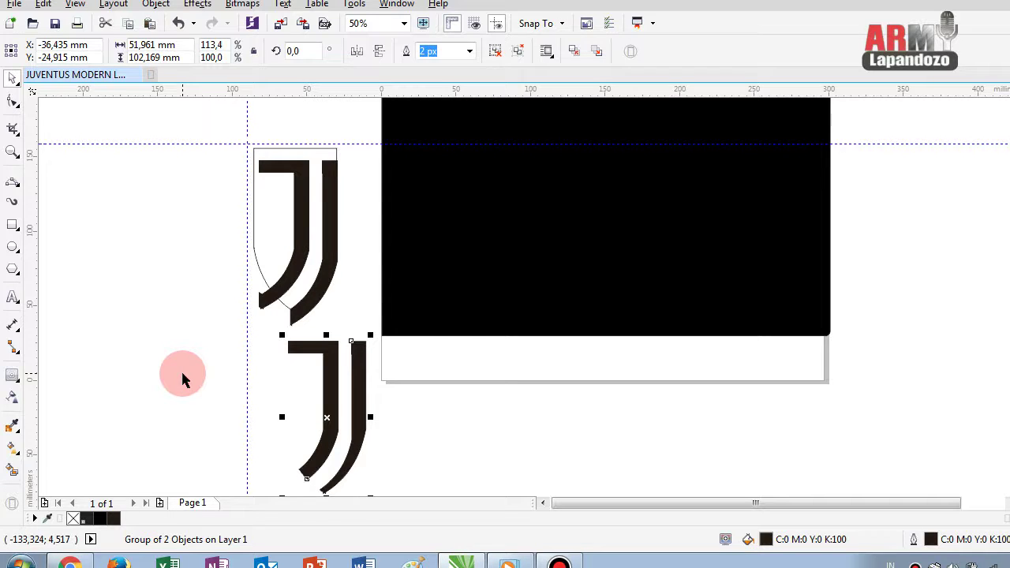
# - Colour the shield outline yellow and nudge it one step right and two down
pyautogui.click(254, 234)
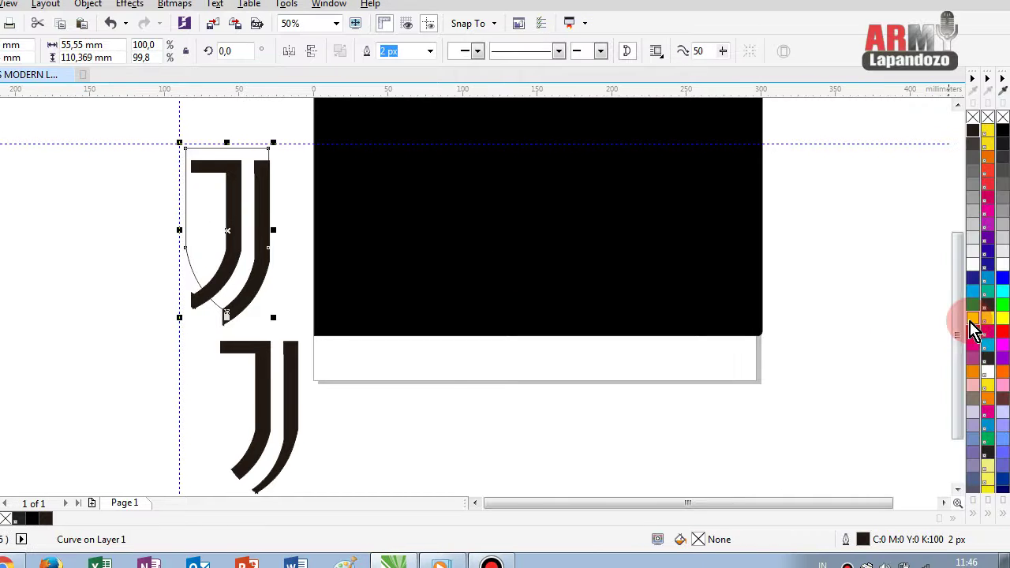
pyautogui.rightClick(977, 328)
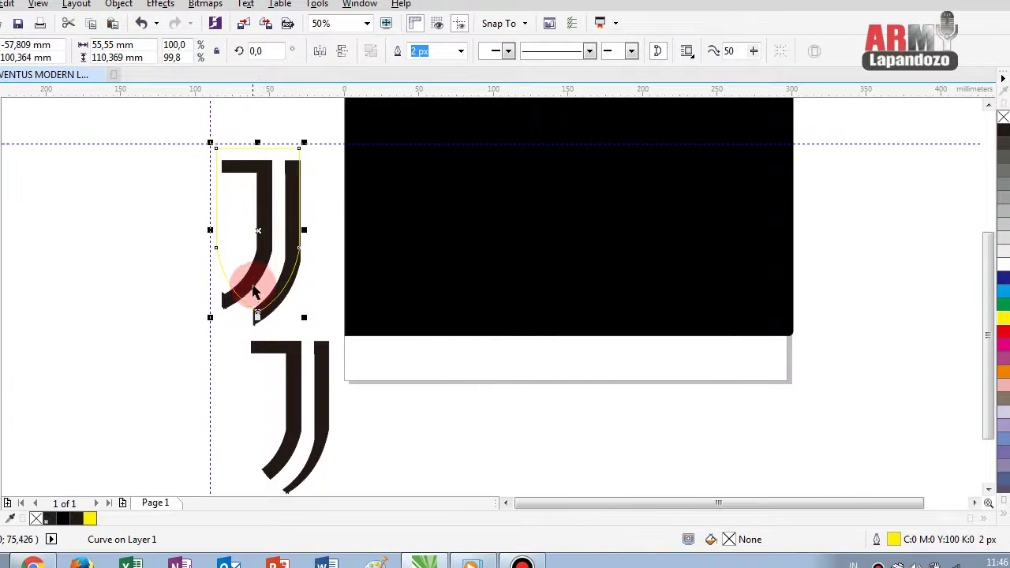
pyautogui.scroll(2, 253, 292)
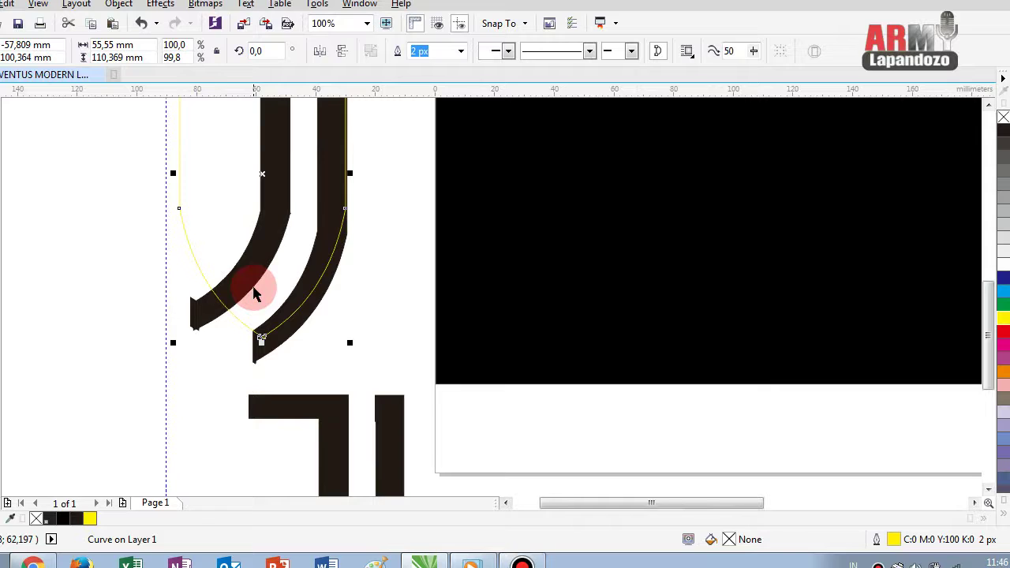
pyautogui.press('Right')
pyautogui.press('Right')
pyautogui.press('Right')
pyautogui.press('Right')
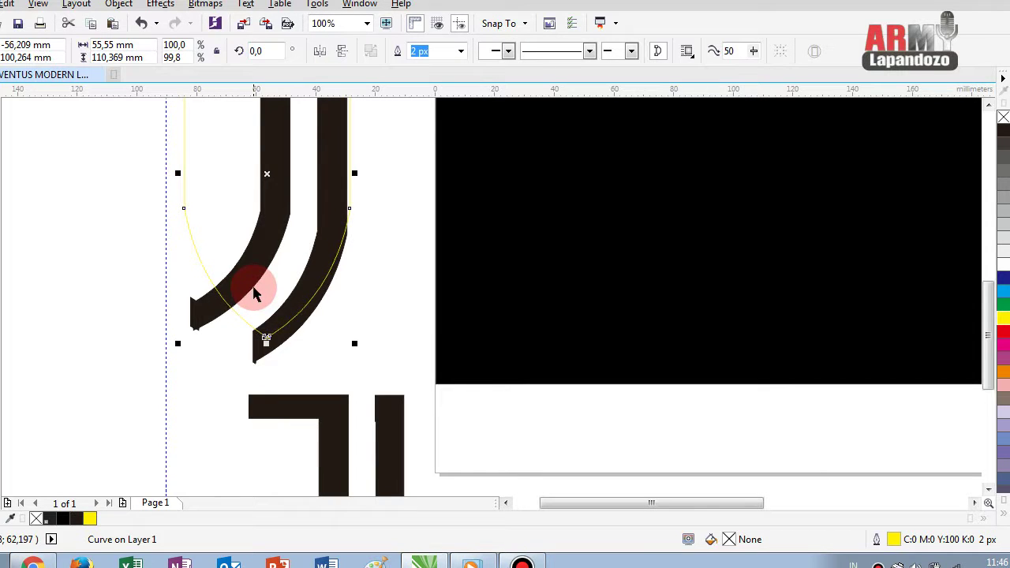
pyautogui.press('Down')
pyautogui.press('Down')
pyautogui.press('Down')
pyautogui.press('Down')
pyautogui.press('Down')
pyautogui.press('Down')
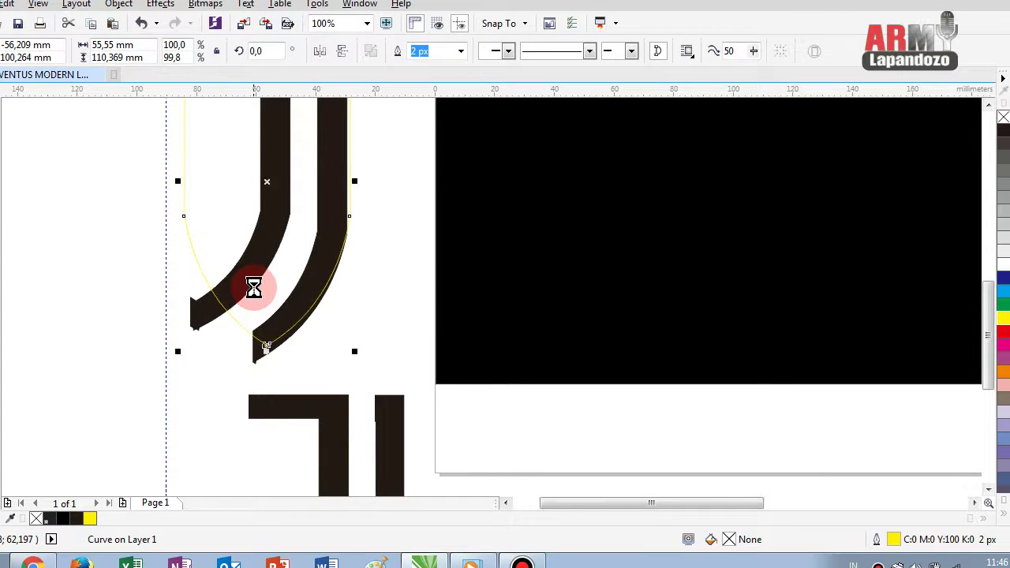
pyautogui.press('Down')
pyautogui.press('Down')
pyautogui.press('Down')
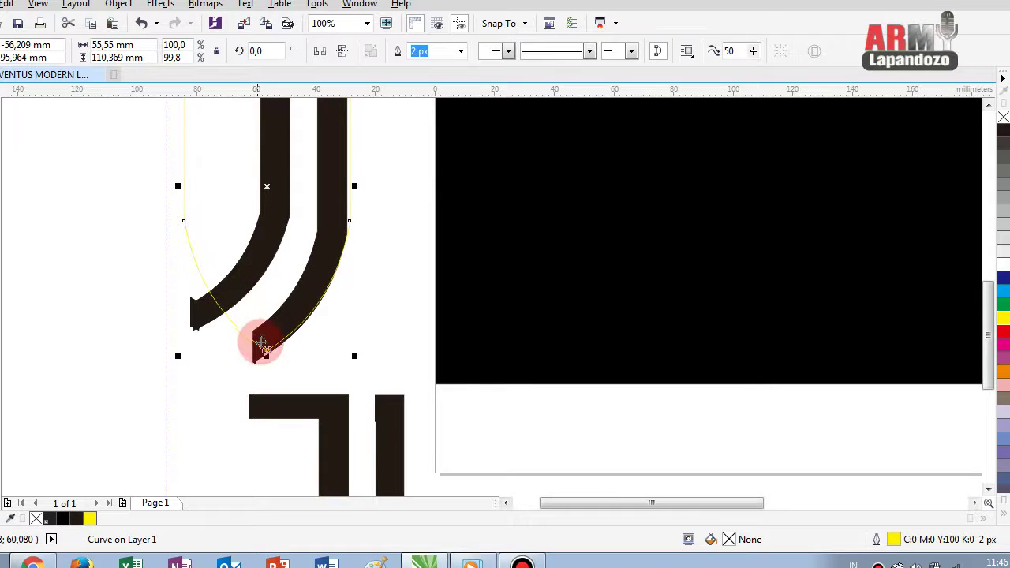
# - Shorten the shield outline to 95% height and adjust its bottom point
pyautogui.moveTo(266, 354)
pyautogui.mouseDown()
pyautogui.moveTo(267, 335)
pyautogui.moveTo(276, 358)
pyautogui.mouseUp()
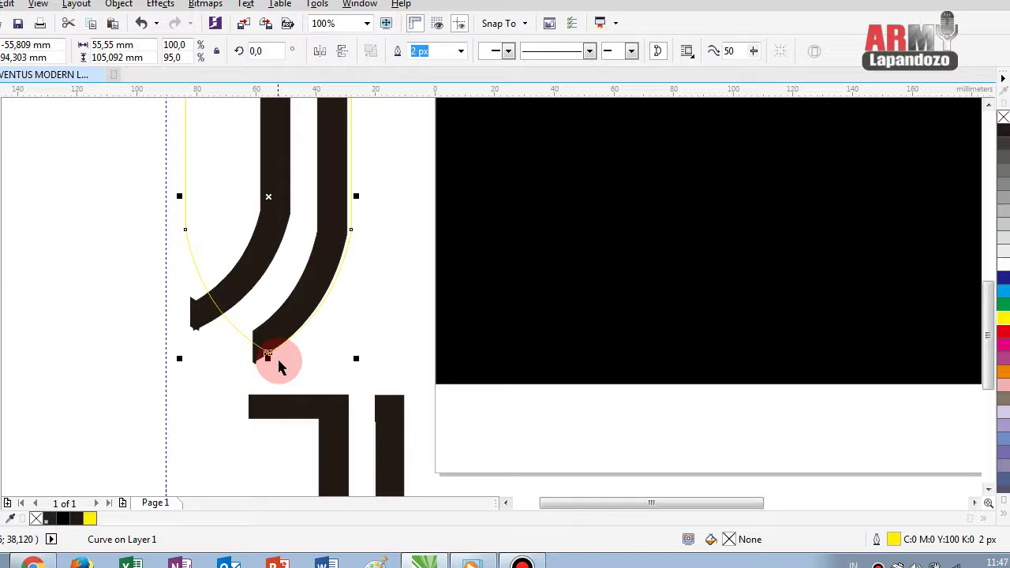
pyautogui.moveTo(279, 367); pyautogui.dragTo(279, 361)
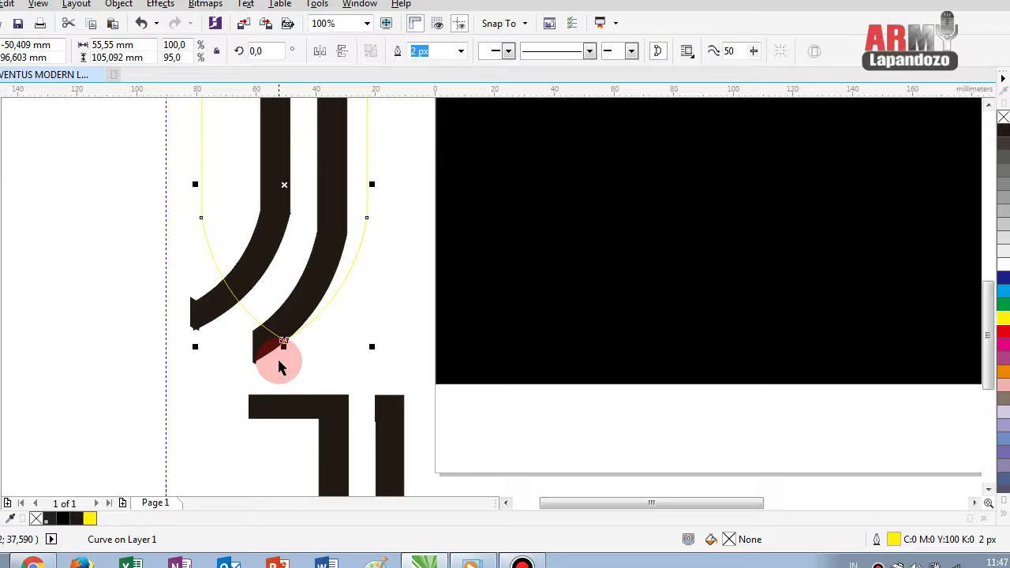
pyautogui.scroll(-1, 272, 351)
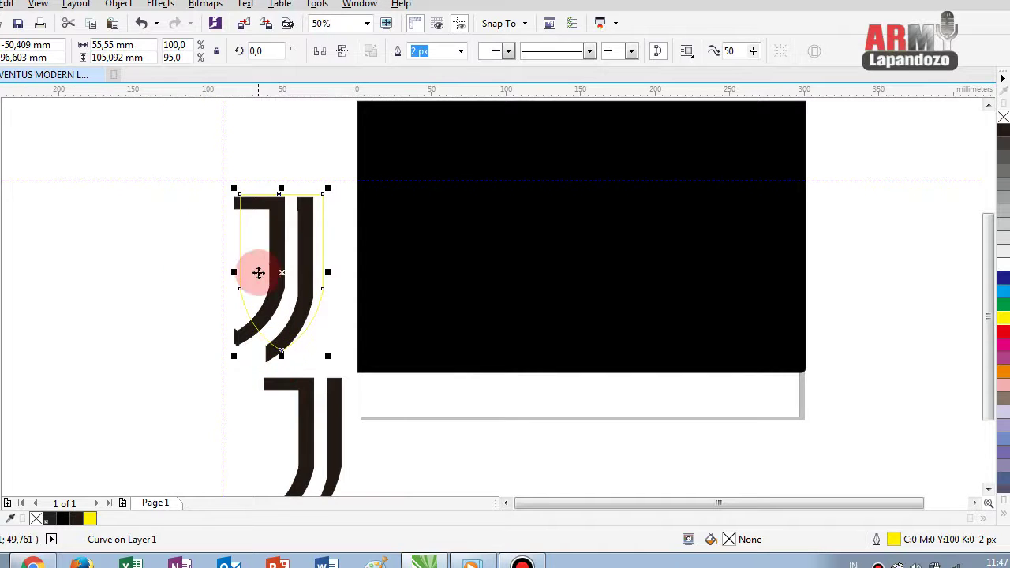
# - Intersect the J with the adjusted yellow shield to cut a new J
pyautogui.scroll(1, 272, 199)
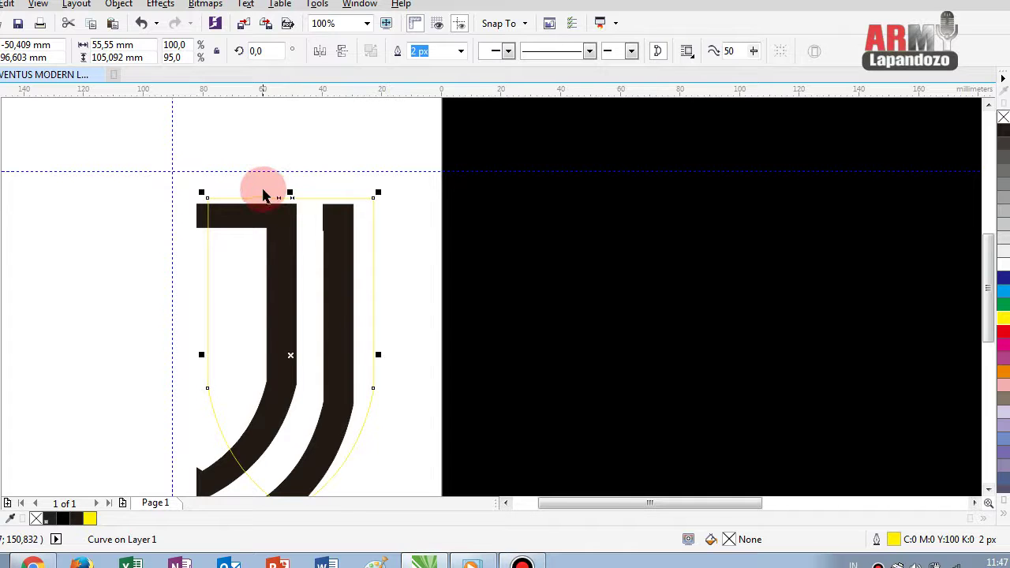
pyautogui.scroll(-1, 265, 195)
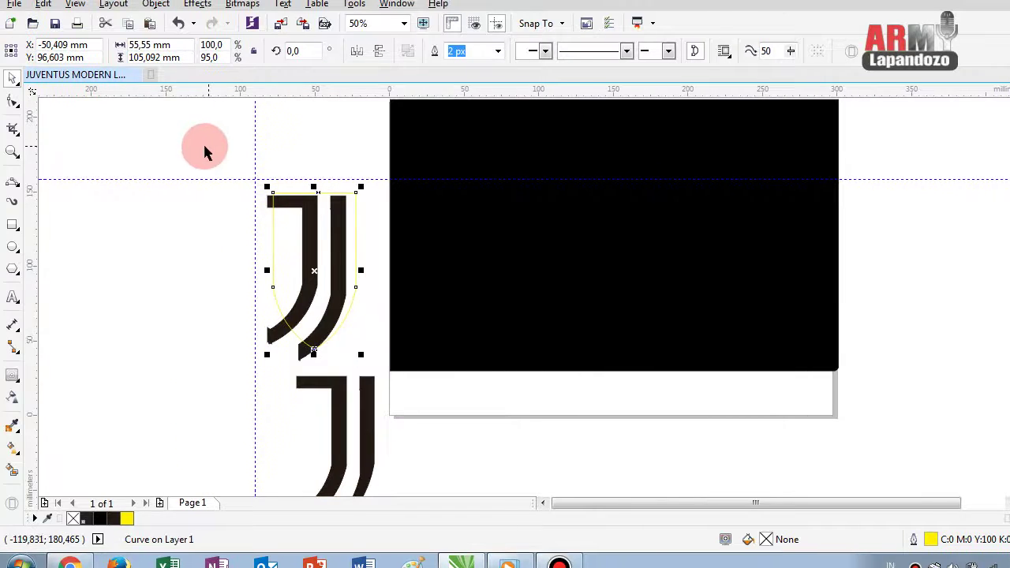
pyautogui.moveTo(200, 145); pyautogui.dragTo(328, 371)
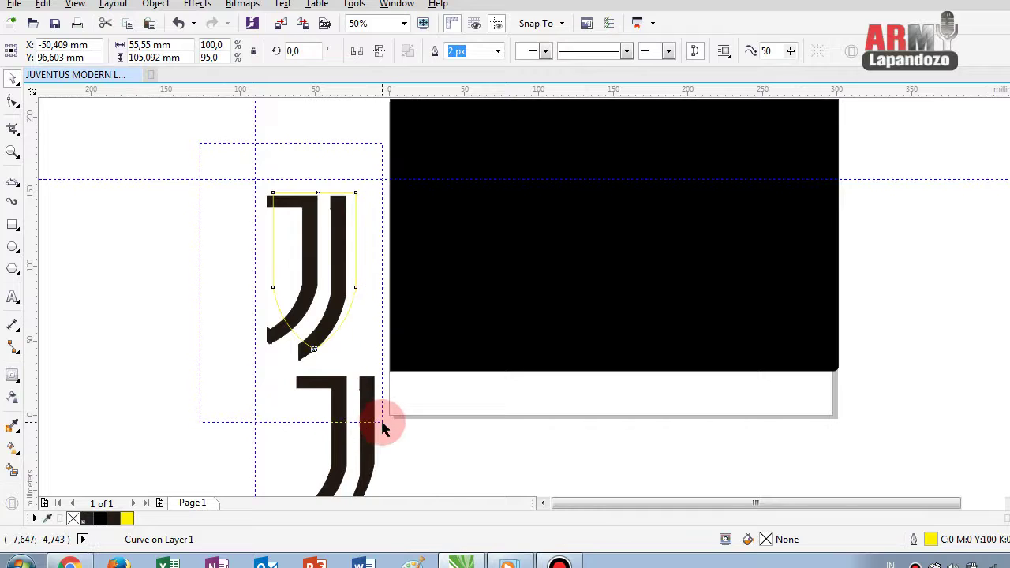
pyautogui.moveTo(366, 423); pyautogui.dragTo(384, 423)
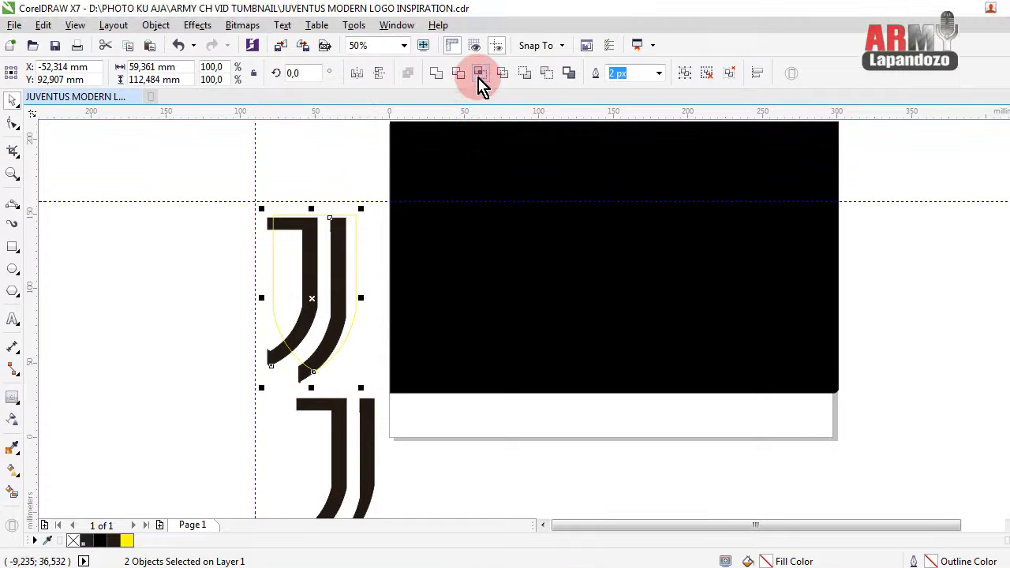
pyautogui.click(480, 72)
# - Place a copy of the new J over the black banner and shorten it to 88.5% height
pyautogui.click(337, 263)
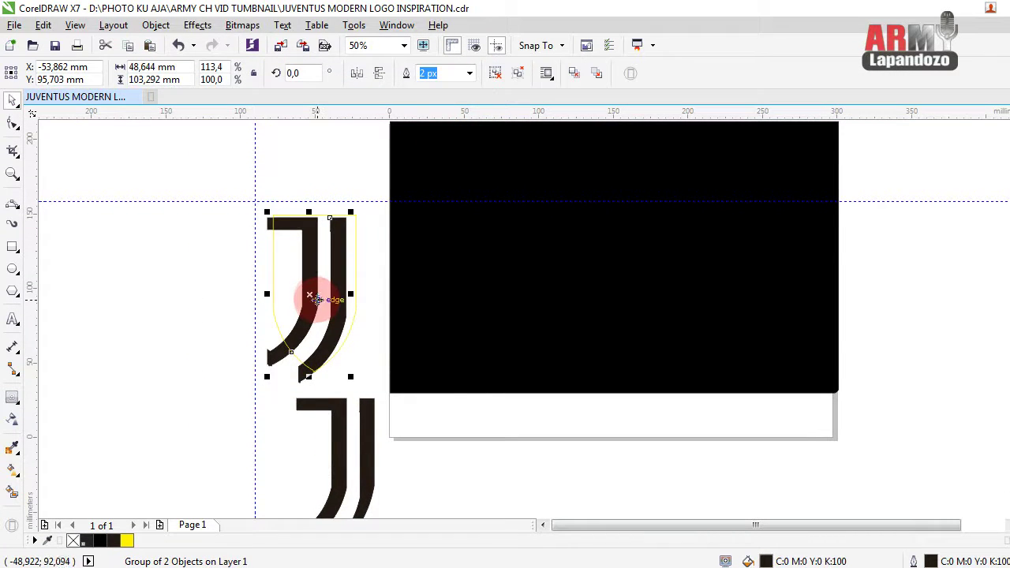
pyautogui.moveTo(315, 299); pyautogui.dragTo(474, 398)
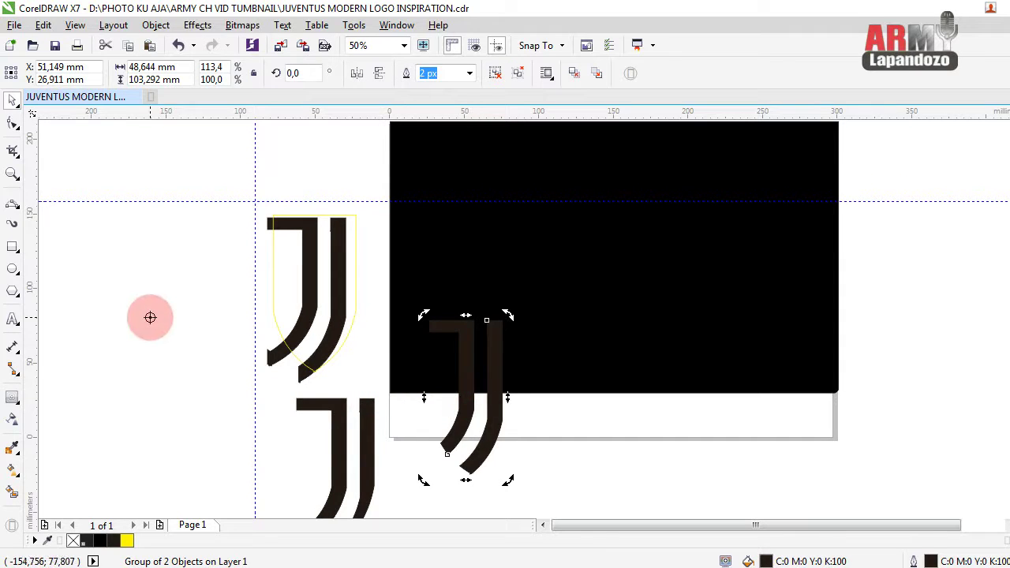
pyautogui.click(12, 100)
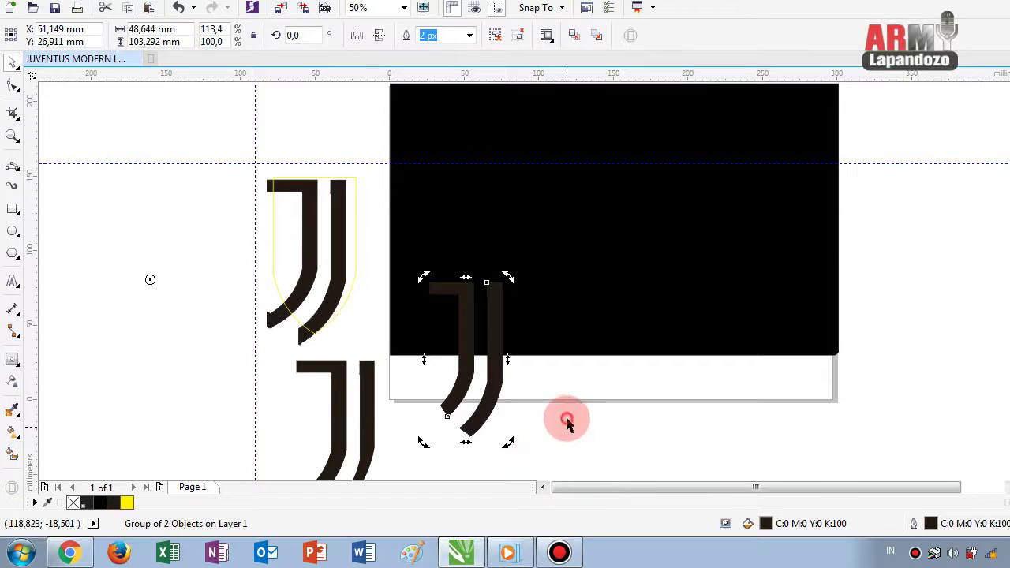
pyautogui.click(523, 387)
pyautogui.click(502, 381)
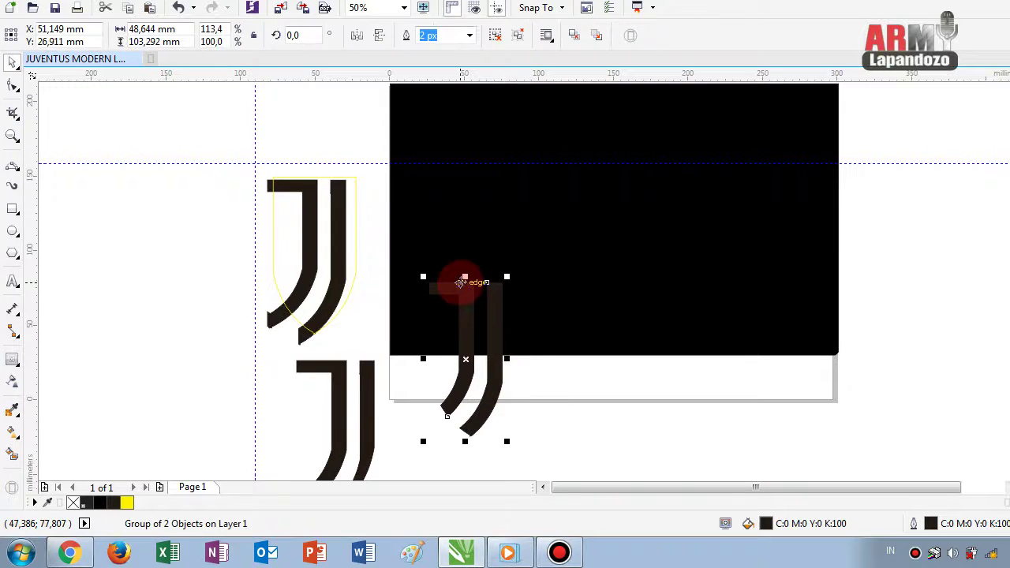
pyautogui.moveTo(465, 276); pyautogui.dragTo(465, 294)
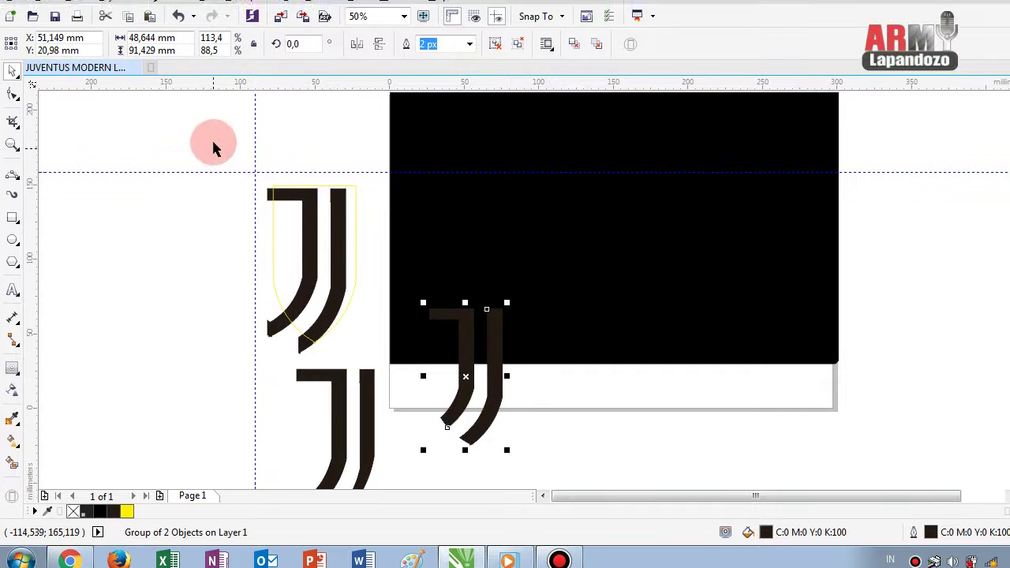
# - Delete the leftover upper J, its shield and the lower J
pyautogui.moveTo(213, 131)
pyautogui.mouseDown()
pyautogui.moveTo(357, 360)
pyautogui.moveTo(388, 389)
pyautogui.mouseUp()
pyautogui.press('Delete')
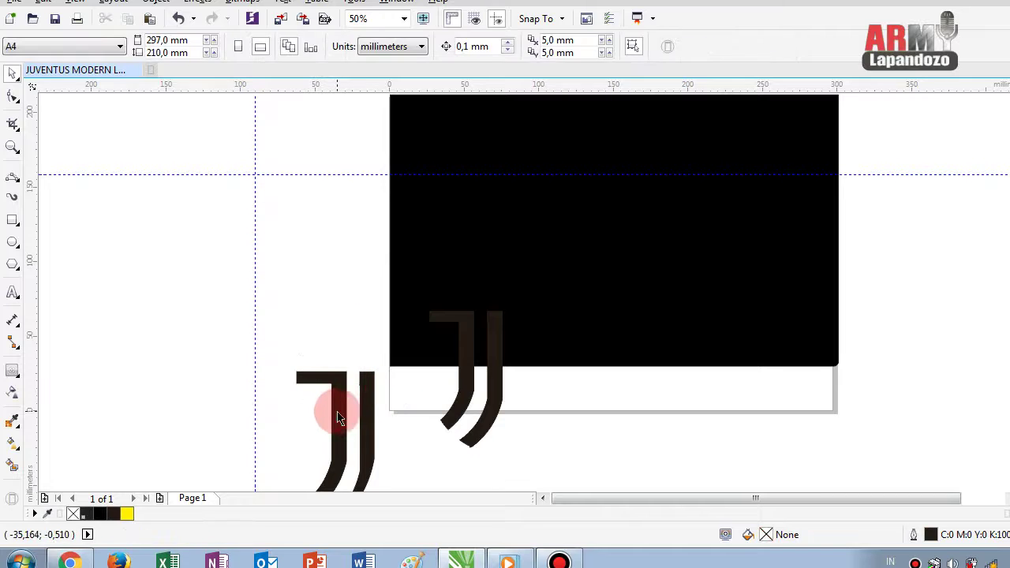
pyautogui.click(337, 416)
pyautogui.press('Delete')
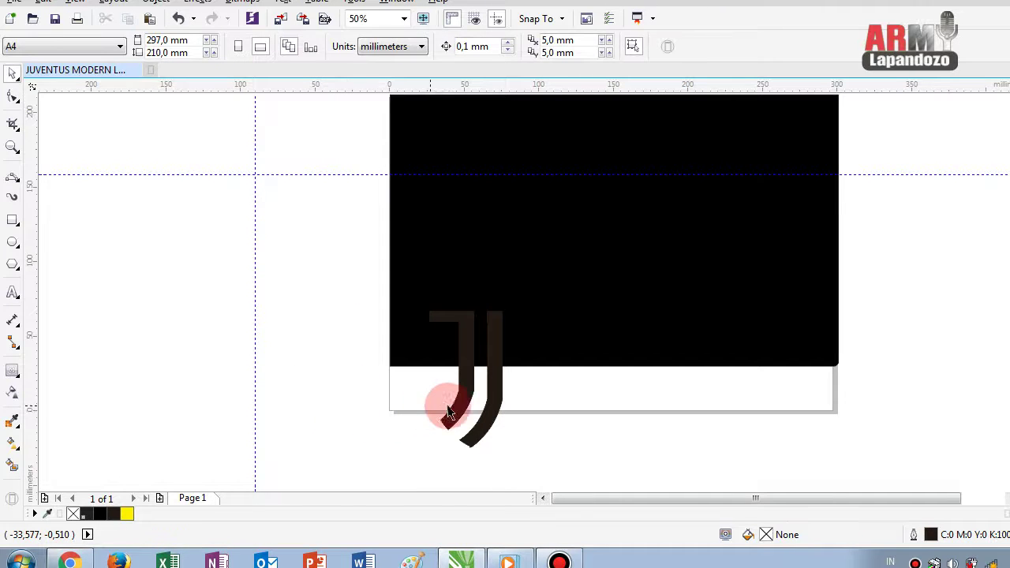
# - Fill the banner J white, set it on the black rectangle and shorten it to 81.8%
pyautogui.moveTo(454, 411); pyautogui.dragTo(240, 320)
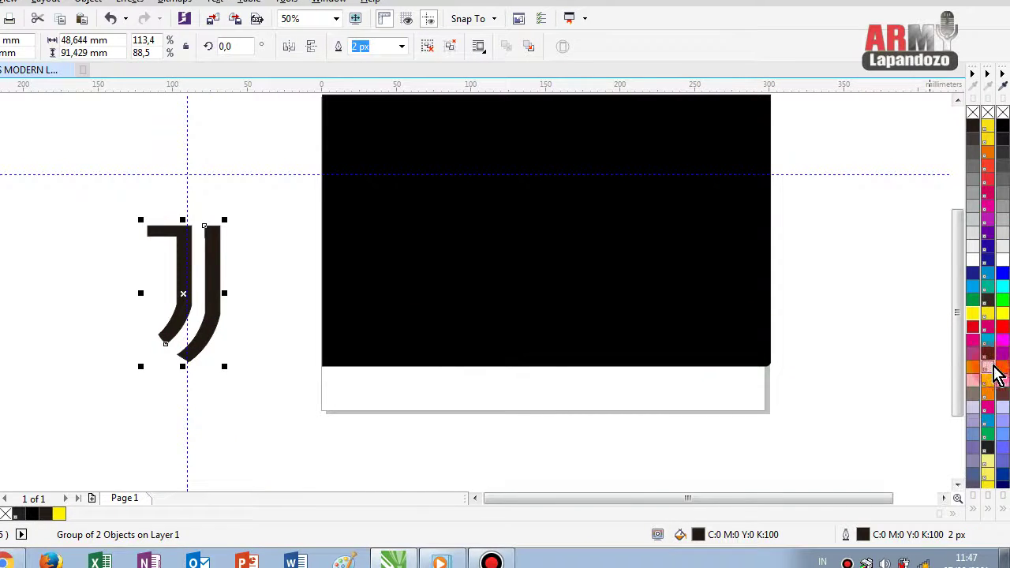
pyautogui.click(989, 367)
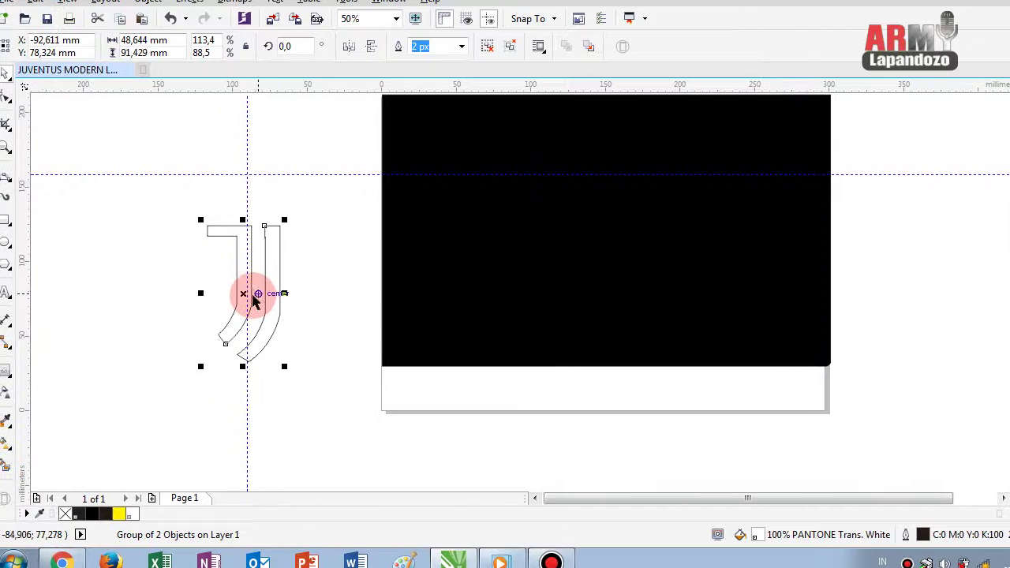
pyautogui.moveTo(251, 294); pyautogui.dragTo(530, 289)
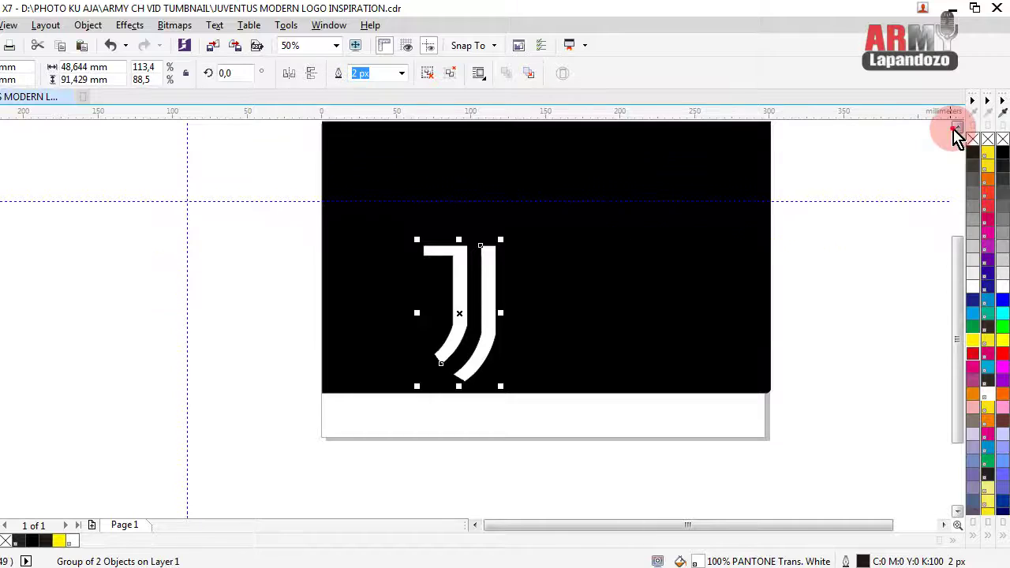
pyautogui.click(955, 129)
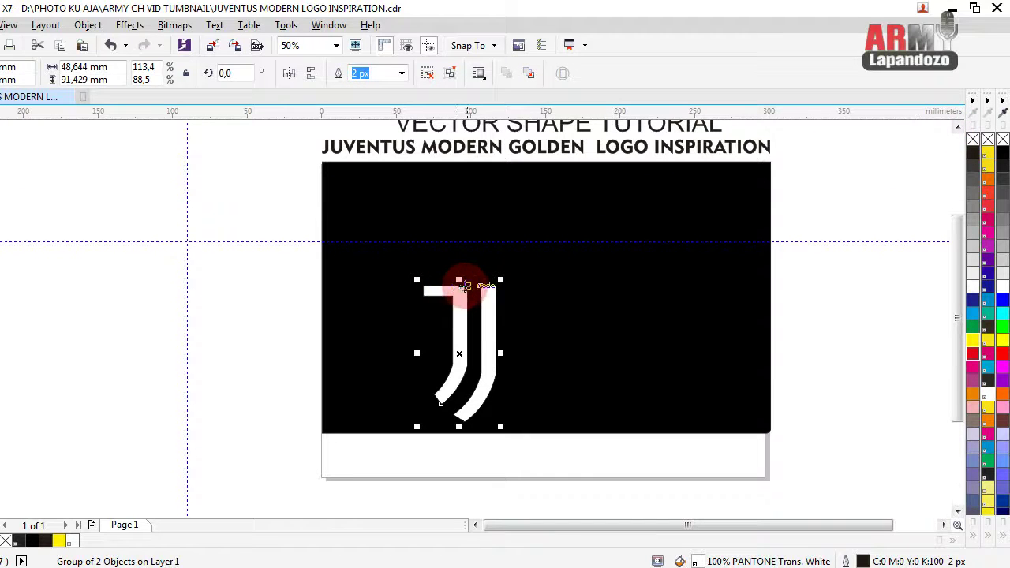
pyautogui.moveTo(458, 284)
pyautogui.mouseDown()
pyautogui.moveTo(457, 297)
pyautogui.moveTo(426, 306)
pyautogui.mouseUp()
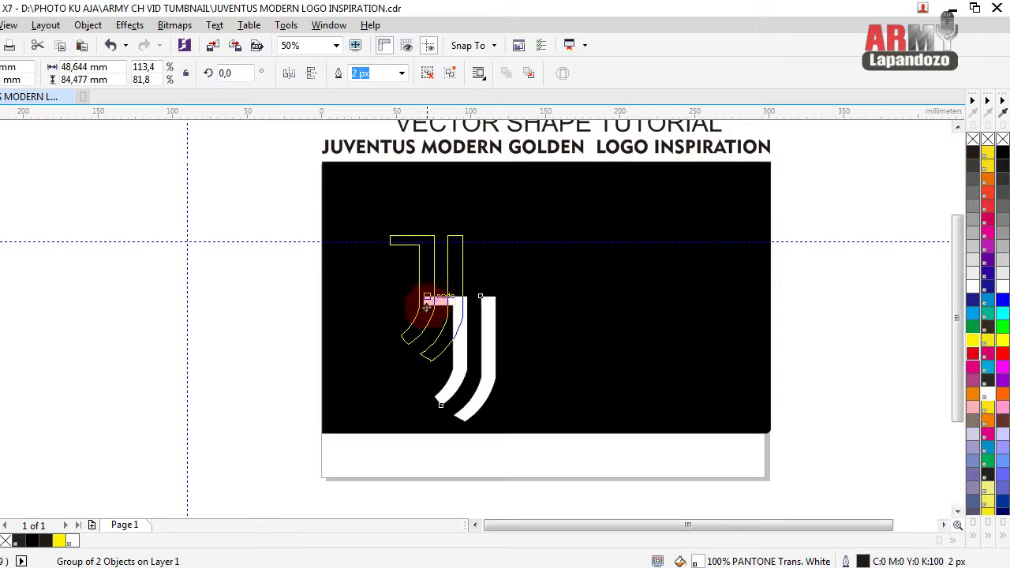
pyautogui.moveTo(426, 306); pyautogui.dragTo(427, 307)
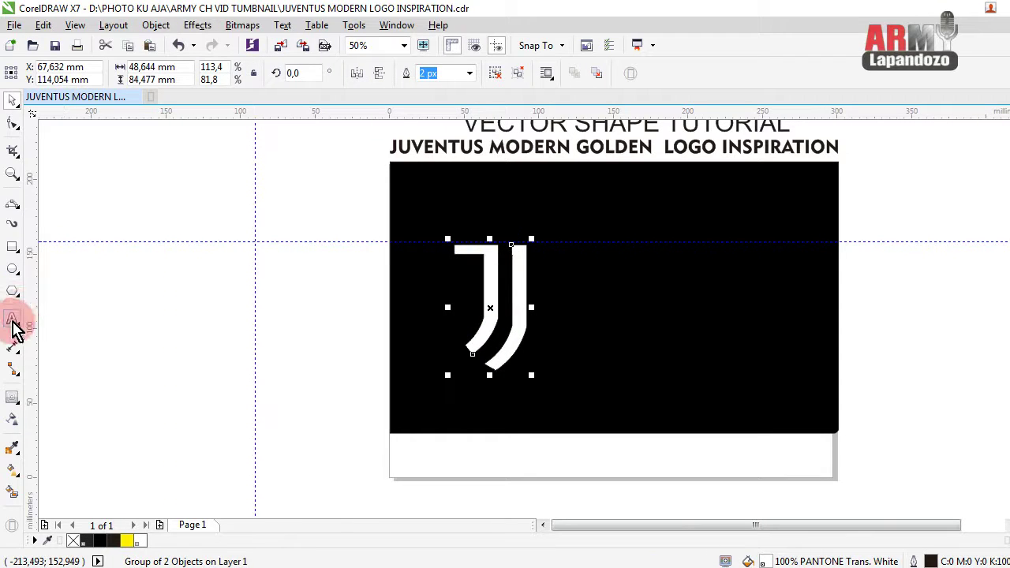
# - Add the word JUVENTUS on the banner in white Juventus Fans Bold
pyautogui.click(13, 320)
pyautogui.click(429, 224)
pyautogui.write('JUVENTUS')
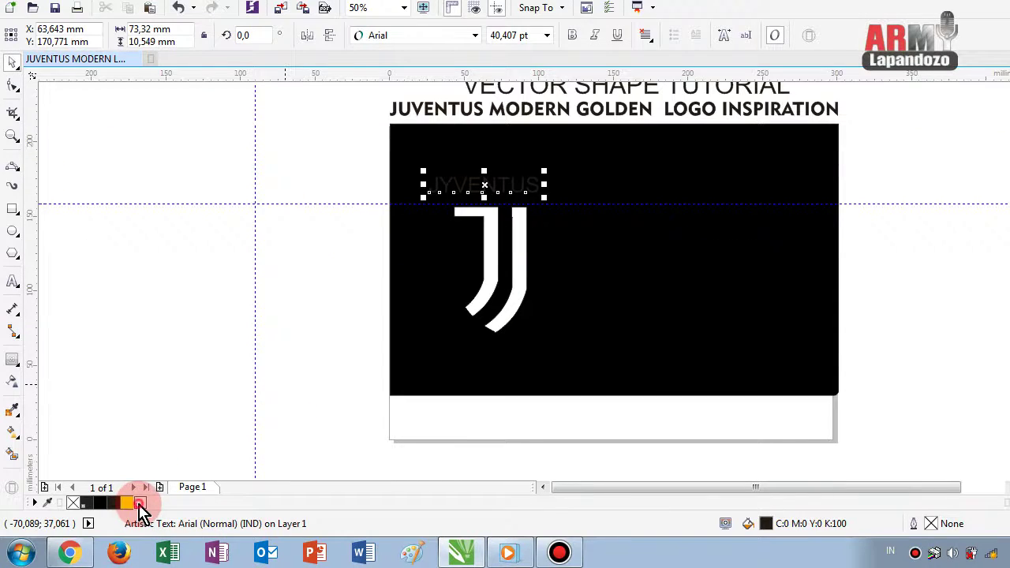
pyautogui.click(138, 505)
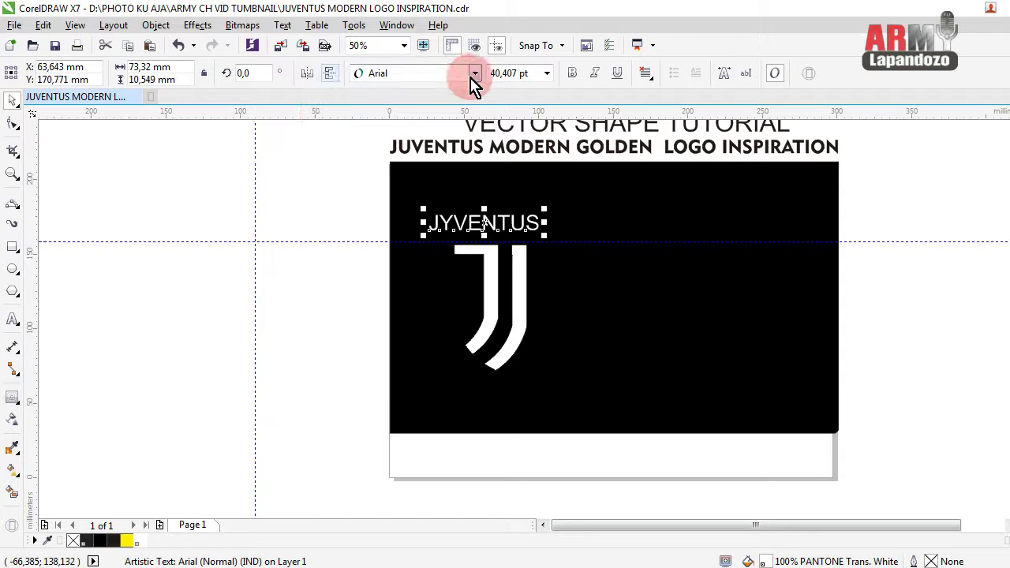
pyautogui.click(474, 75)
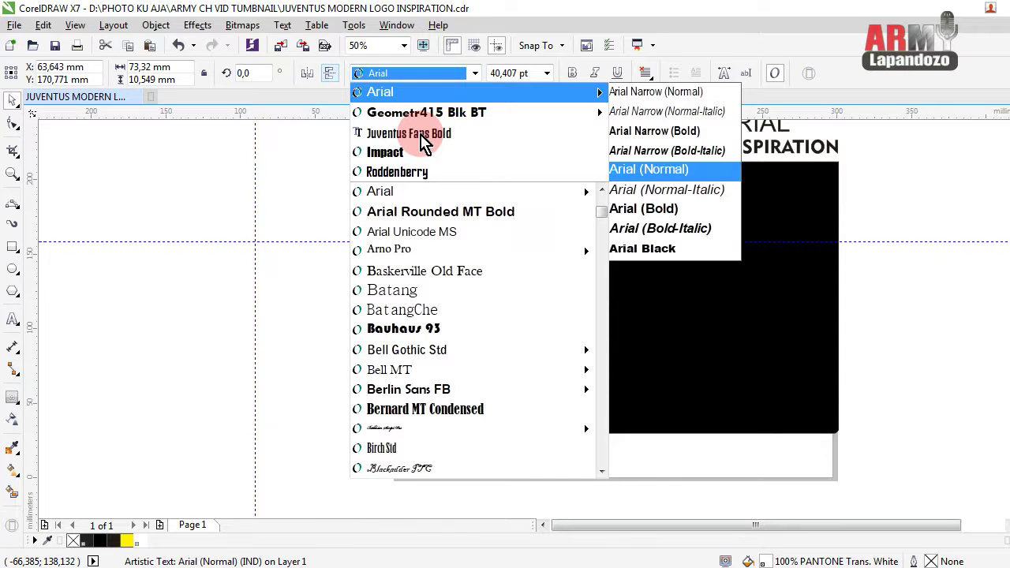
pyautogui.click(424, 143)
pyautogui.click(416, 144)
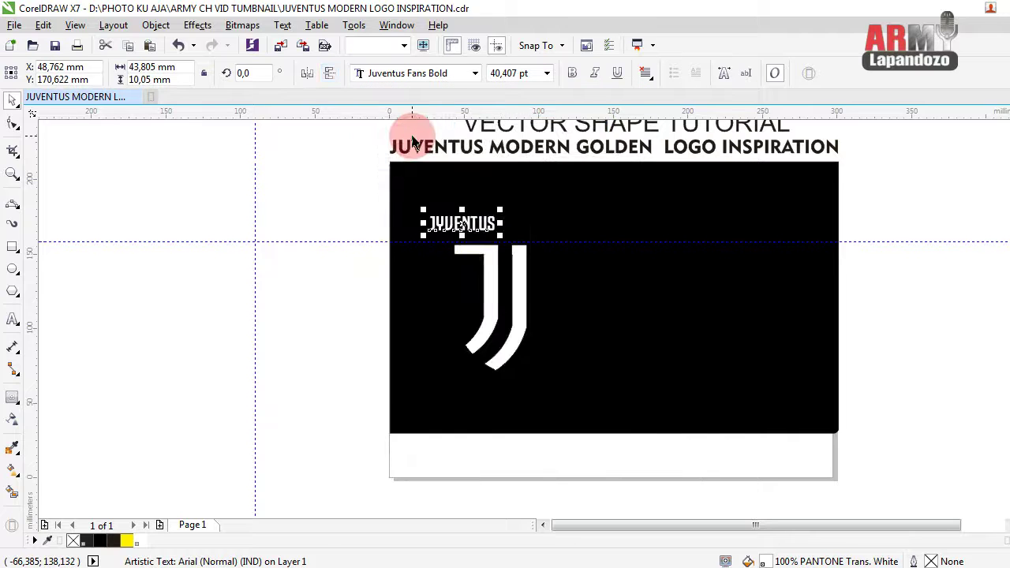
# - Enlarge JUVENTUS to 43.633 pt and centre it just above the J logo
pyautogui.scroll(2, 480, 225)
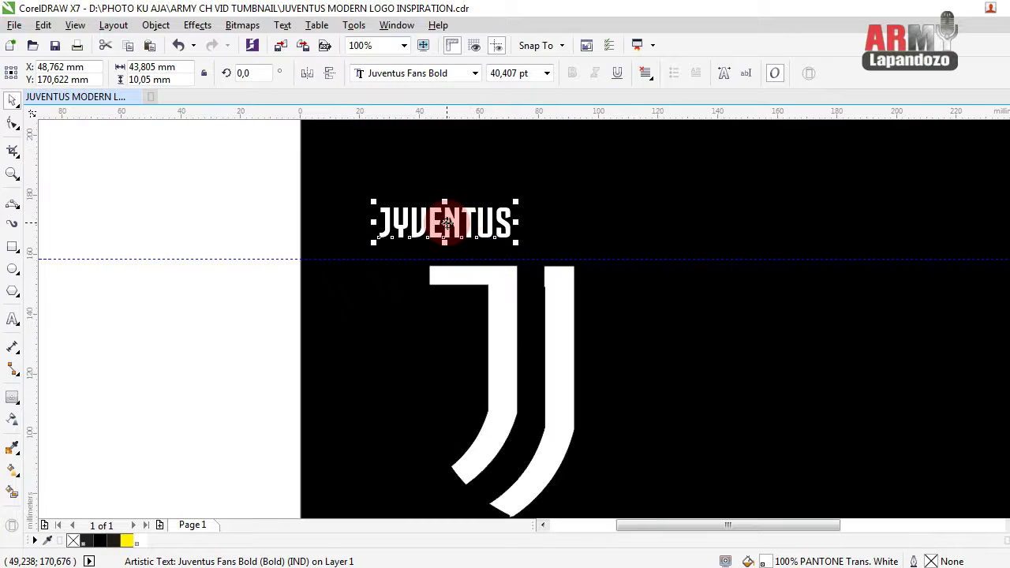
pyautogui.moveTo(448, 223); pyautogui.dragTo(498, 239)
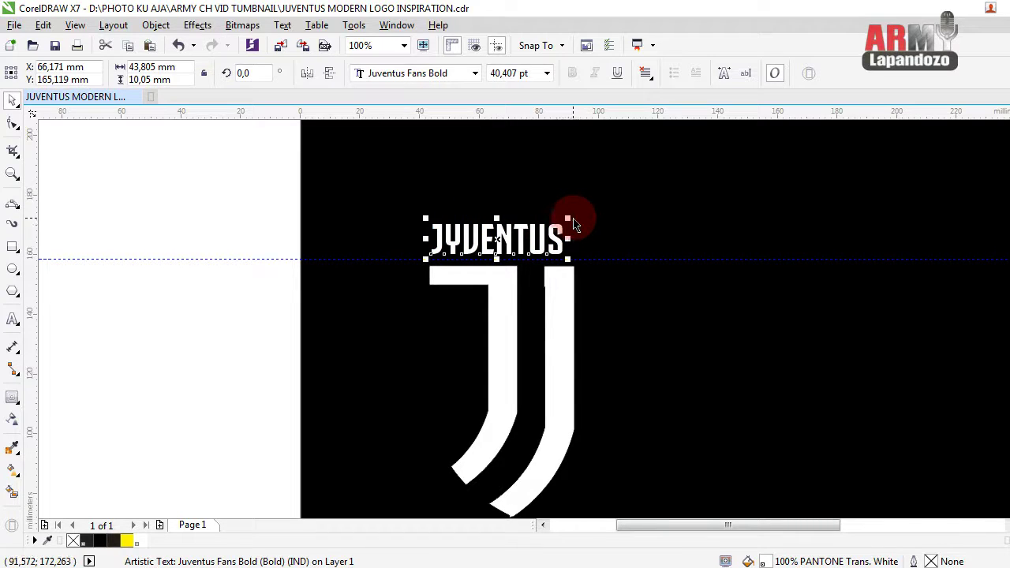
pyautogui.moveTo(570, 217); pyautogui.dragTo(582, 210)
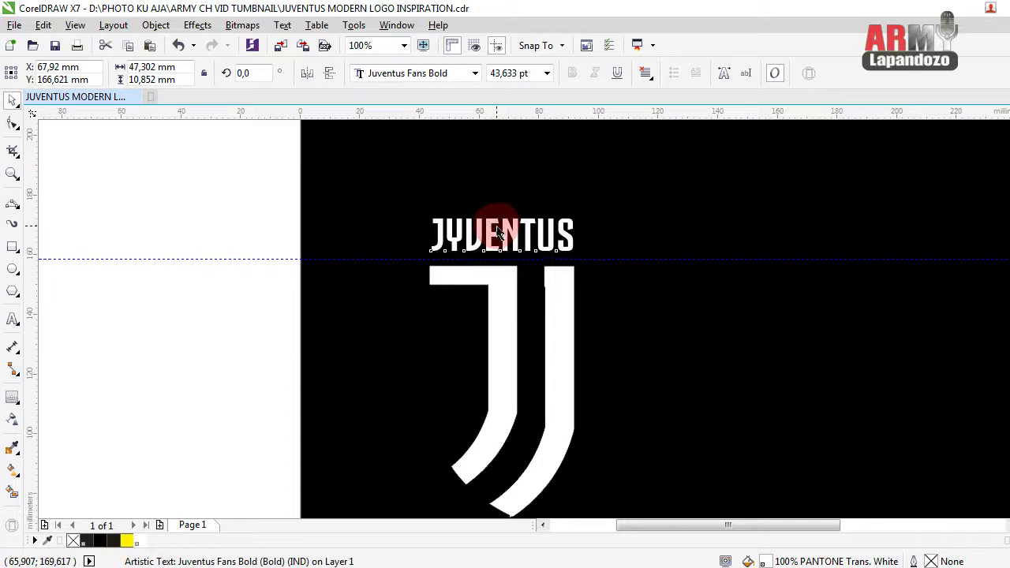
pyautogui.click(499, 232)
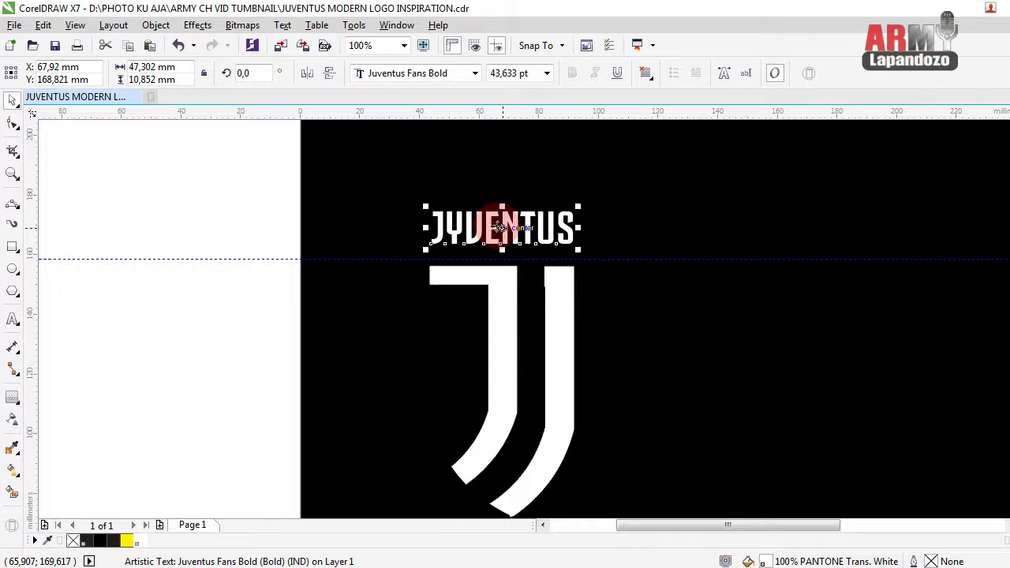
pyautogui.scroll(-1, 500, 228)
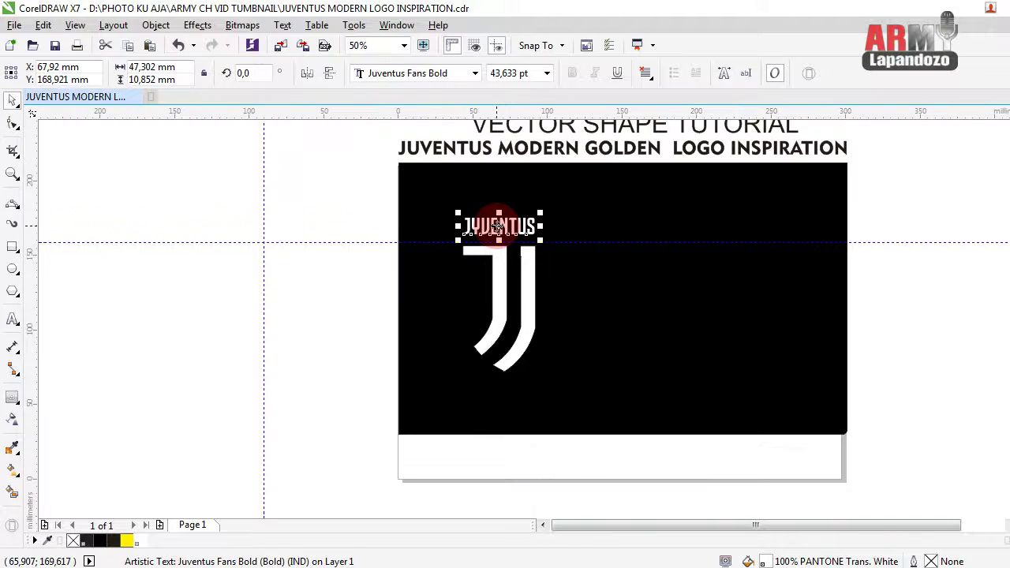
pyautogui.moveTo(377, 193); pyautogui.dragTo(566, 430)
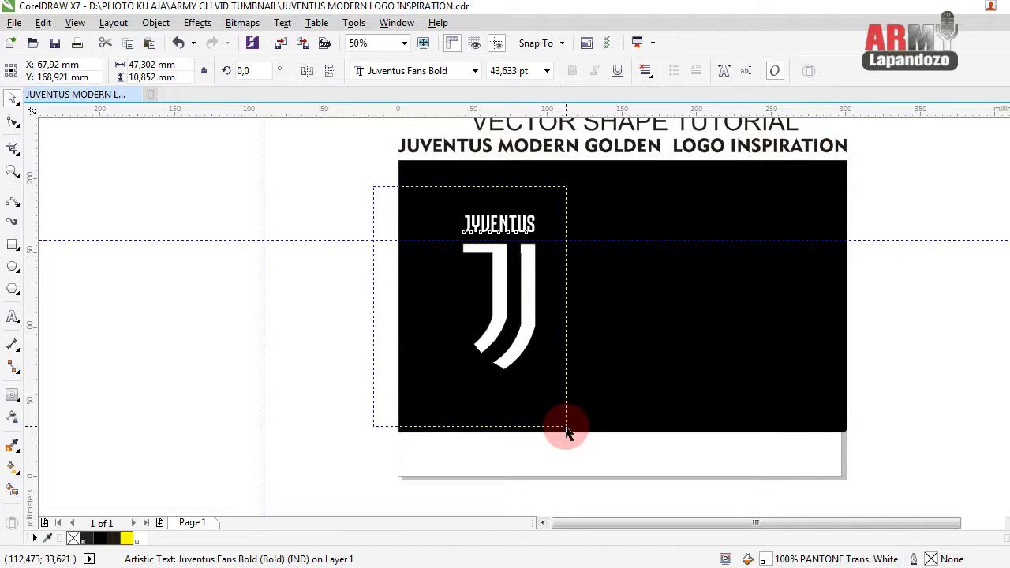
# - Shorten the J logo slightly from its bottom edge
pyautogui.moveTo(566, 430); pyautogui.dragTo(566, 428)
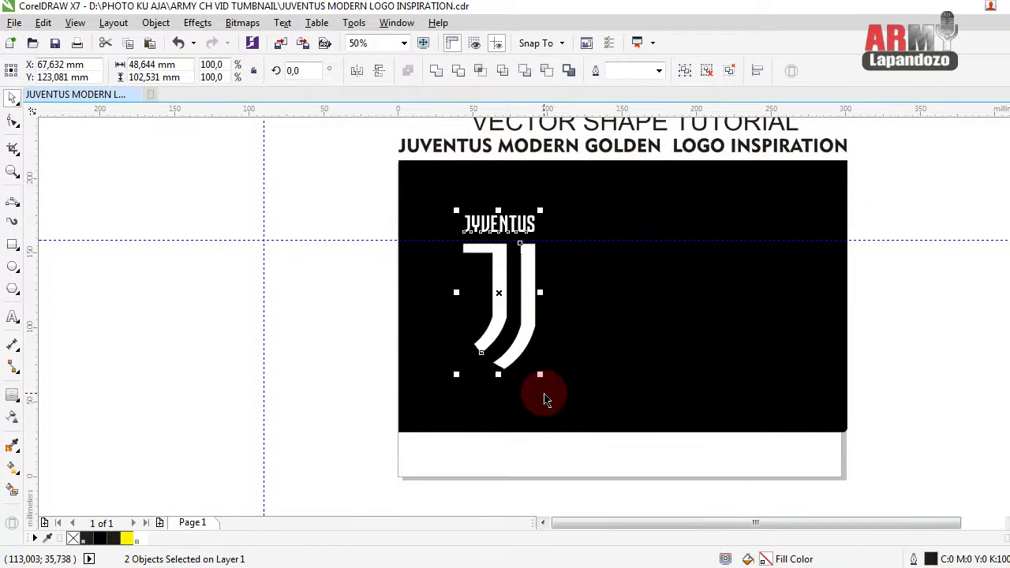
pyautogui.click(514, 339)
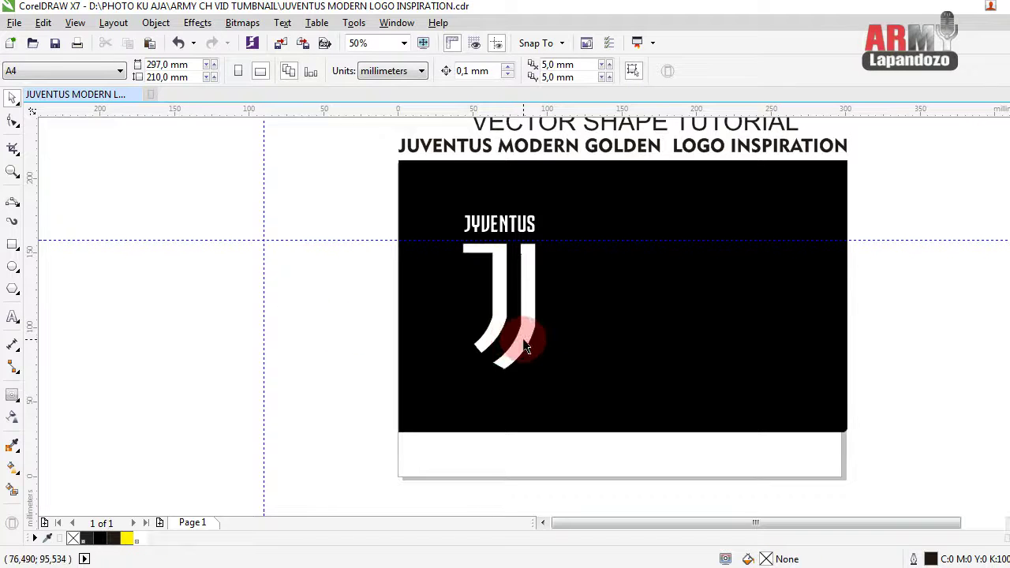
pyautogui.click(505, 388)
pyautogui.moveTo(498, 375)
pyautogui.mouseDown()
pyautogui.moveTo(499, 351)
pyautogui.moveTo(500, 361)
pyautogui.mouseUp()
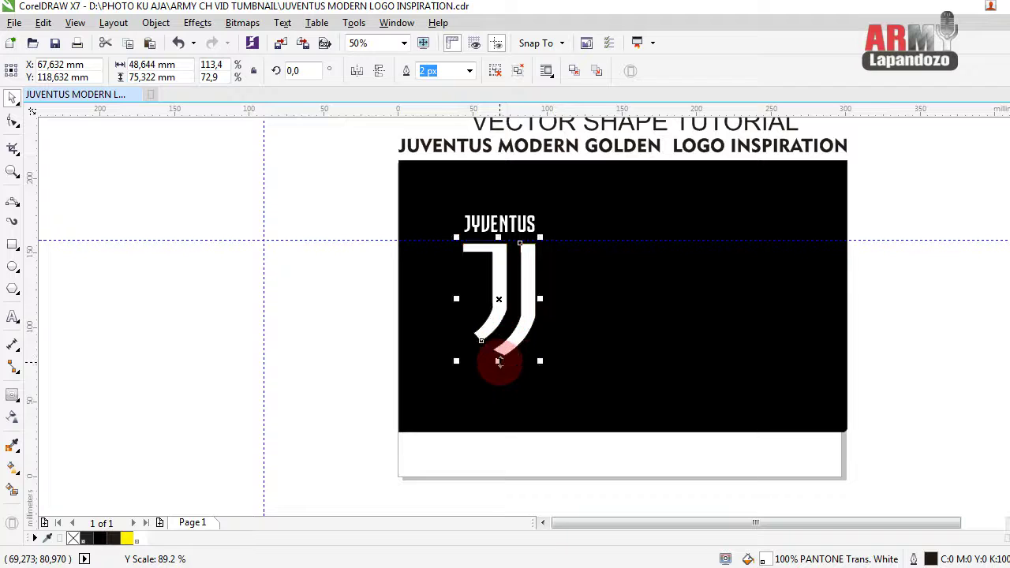
# - Group JUVENTUS with the J and move the group to the black banner's centre
pyautogui.moveTo(368, 190); pyautogui.dragTo(556, 391)
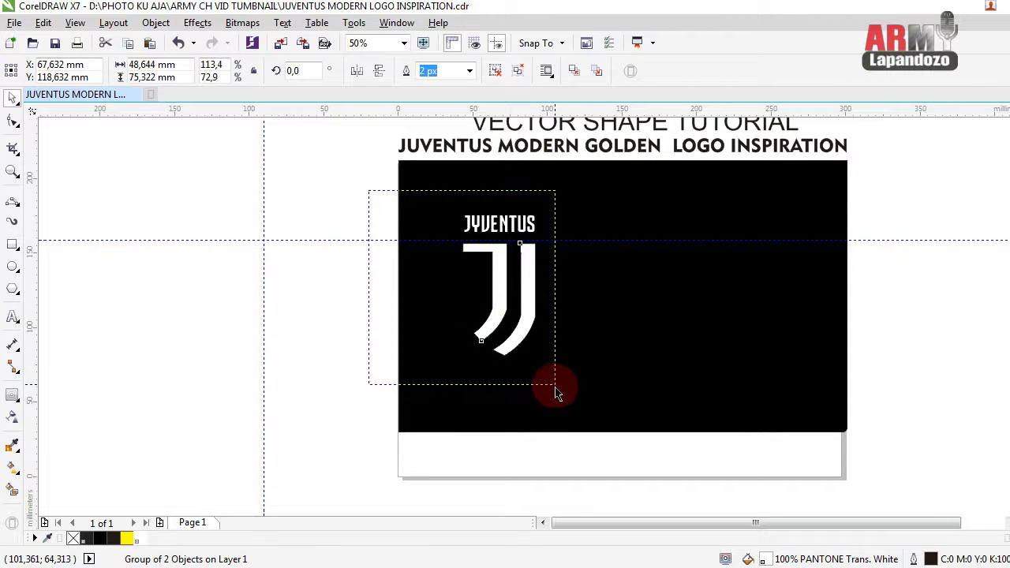
pyautogui.moveTo(557, 392); pyautogui.dragTo(557, 394)
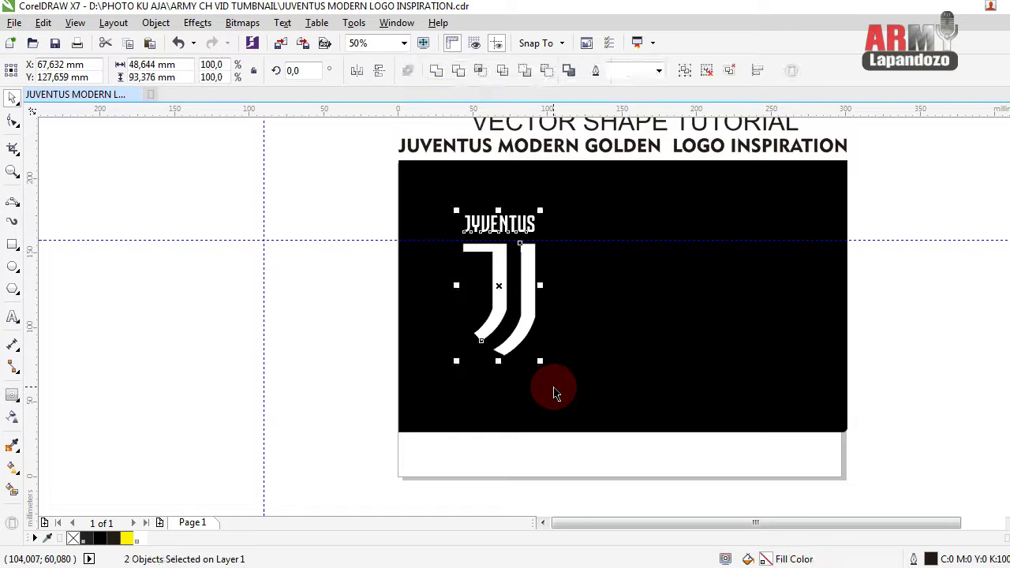
pyautogui.hotkey('ctrl', 'g')
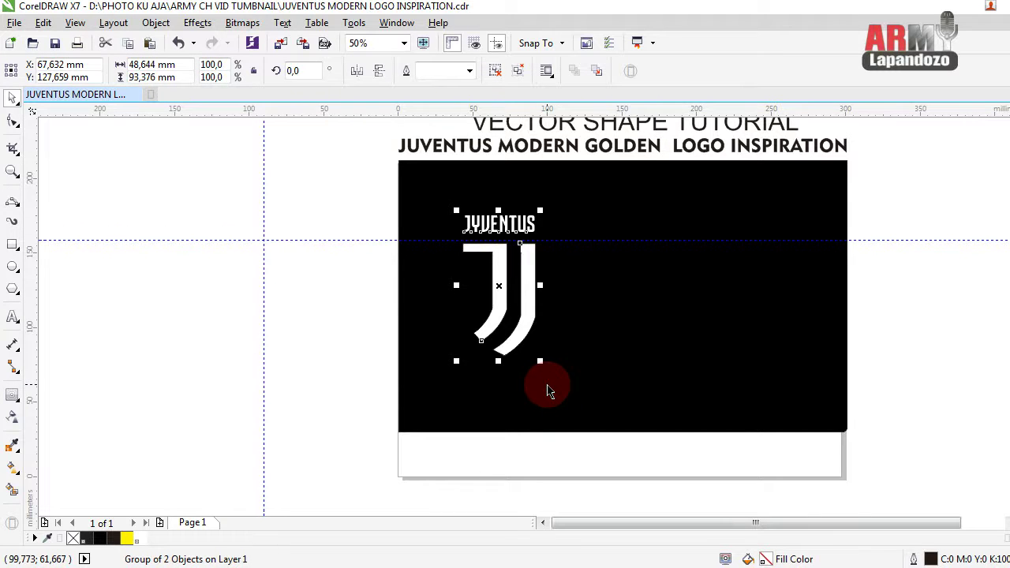
pyautogui.moveTo(494, 281)
pyautogui.mouseDown()
pyautogui.moveTo(489, 306)
pyautogui.moveTo(626, 308)
pyautogui.mouseUp()
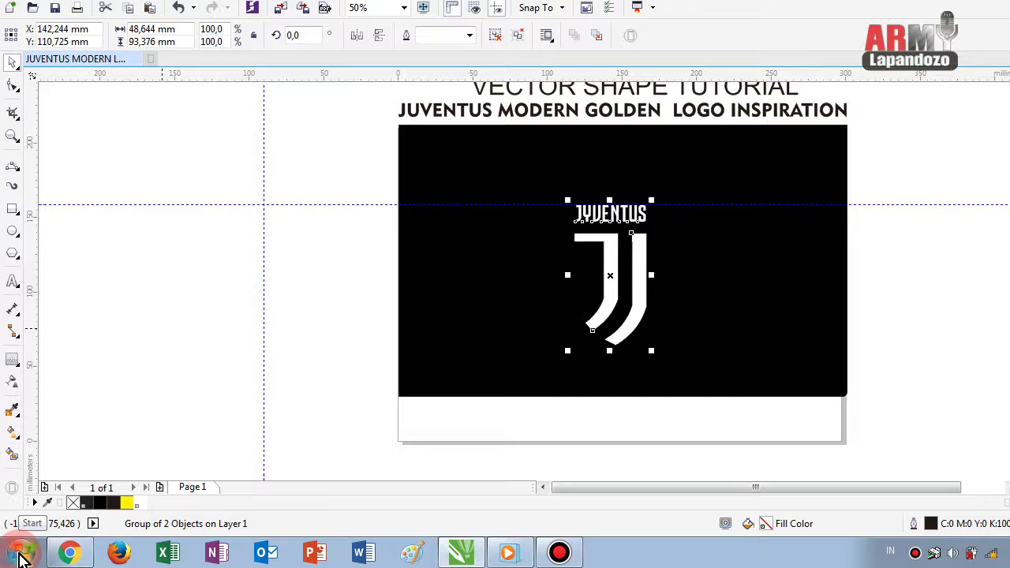
# - Copy the gold gradient JPG from the Pictures library and return to the CorelDRAW banner
pyautogui.click(22, 559)
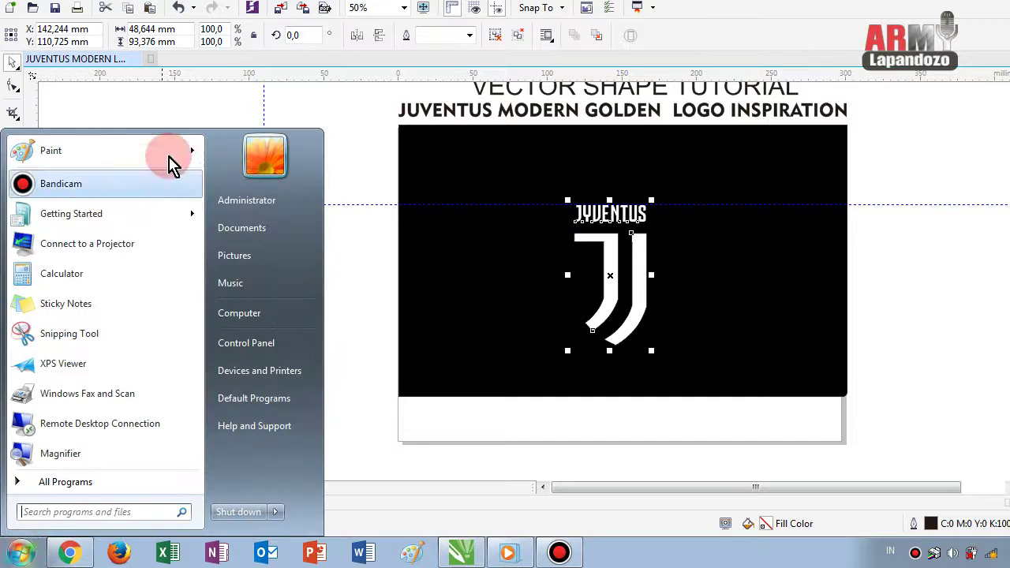
pyautogui.click(237, 273)
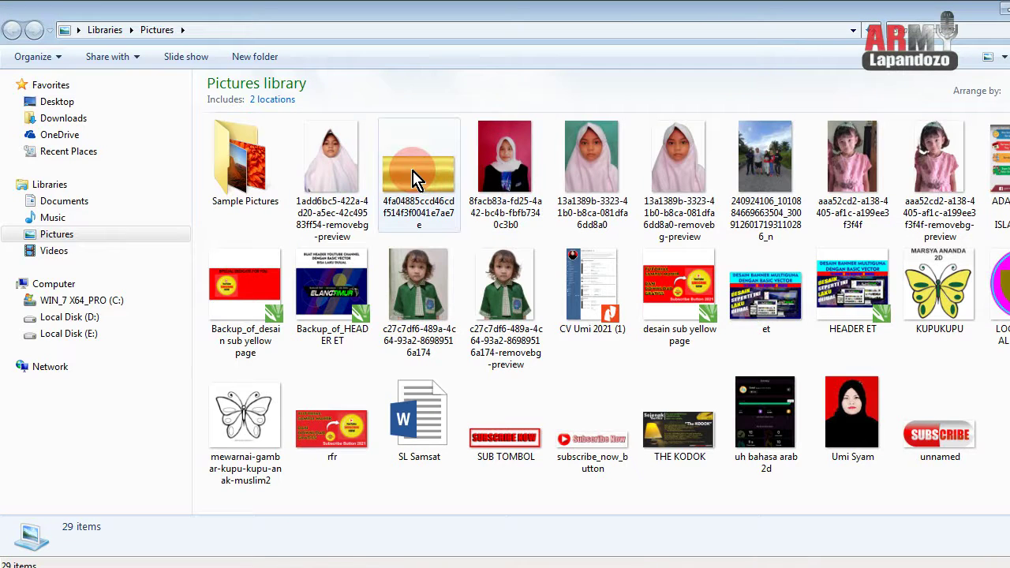
pyautogui.click(418, 180)
pyautogui.rightClick(419, 180)
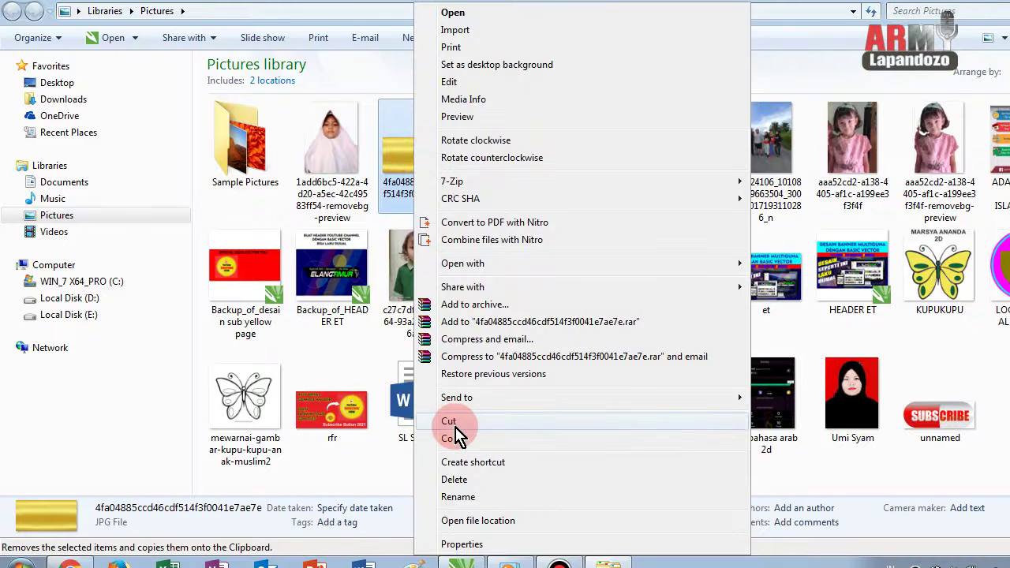
pyautogui.click(466, 455)
pyautogui.click(460, 557)
pyautogui.rightClick(257, 215)
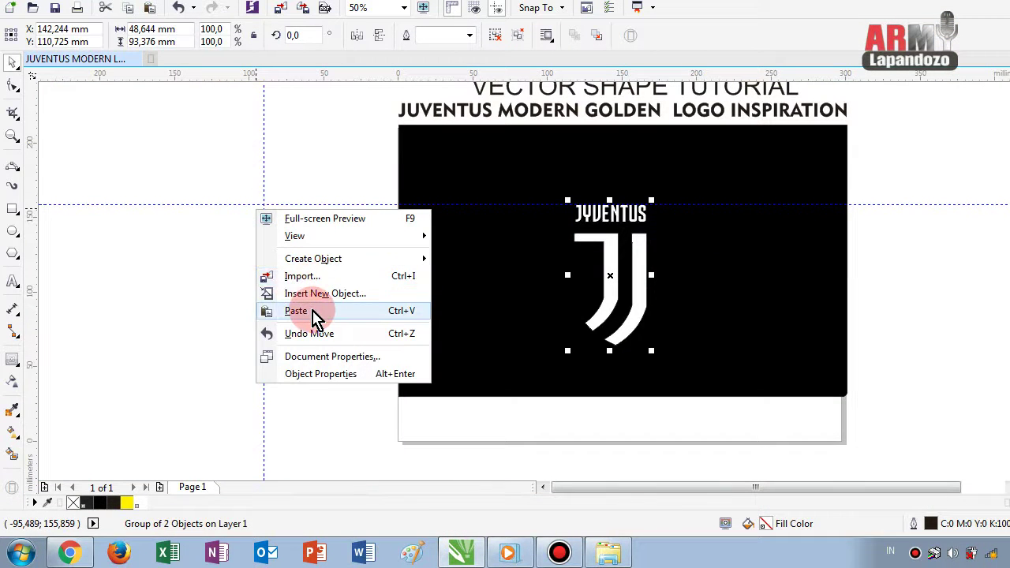
# - Paste the gold gradient picture and stretch it taller beside the logo
pyautogui.click(314, 315)
pyautogui.moveTo(588, 287)
pyautogui.mouseDown()
pyautogui.moveTo(620, 259)
pyautogui.moveTo(619, 195)
pyautogui.mouseUp()
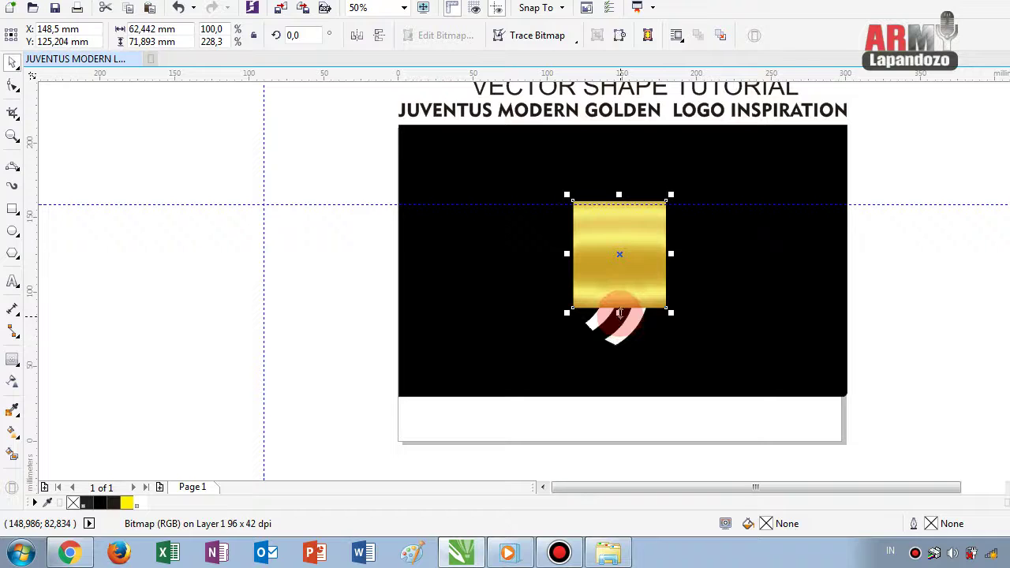
pyautogui.moveTo(620, 310); pyautogui.dragTo(613, 354)
pyautogui.moveTo(605, 277); pyautogui.dragTo(498, 282)
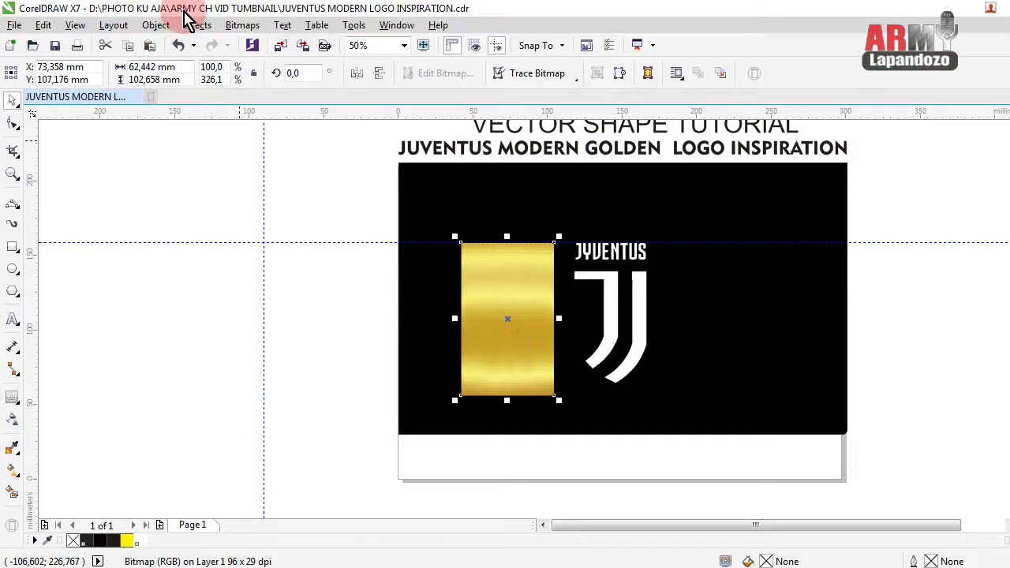
# - PowerClip the gold picture inside the JUVENTUS logo group with Place Inside Frame
pyautogui.click(192, 28)
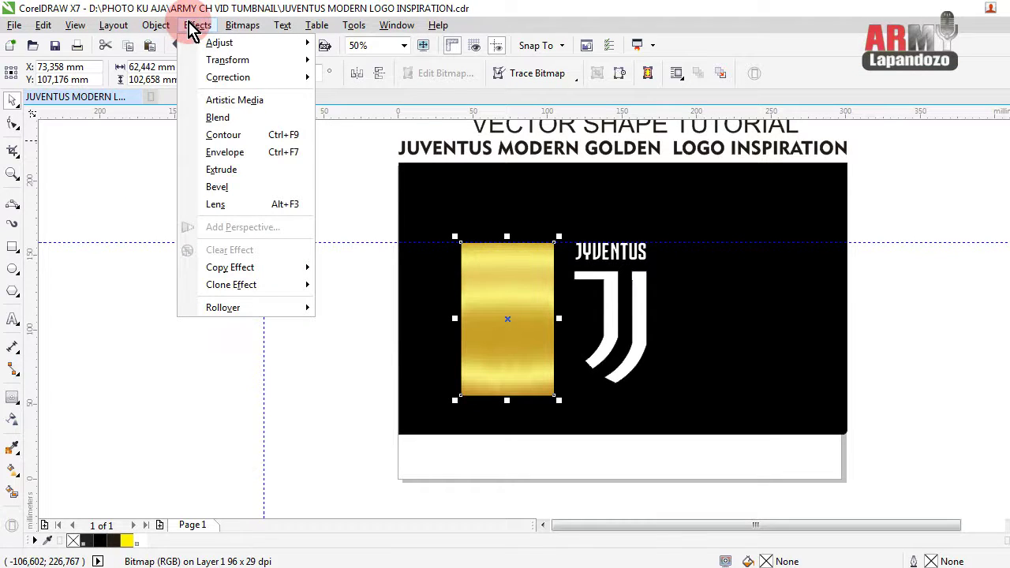
pyautogui.click(155, 26)
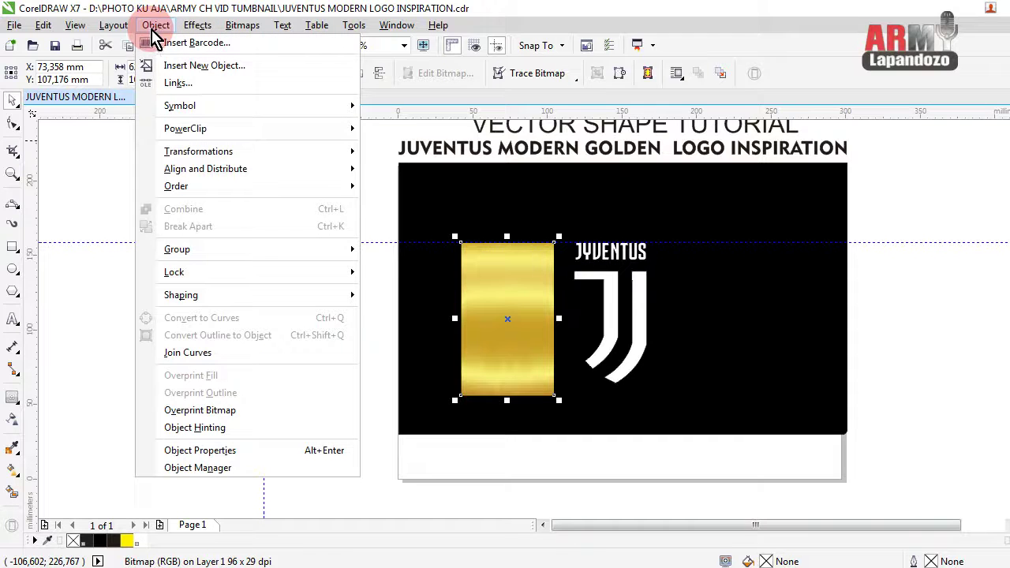
pyautogui.click(332, 131)
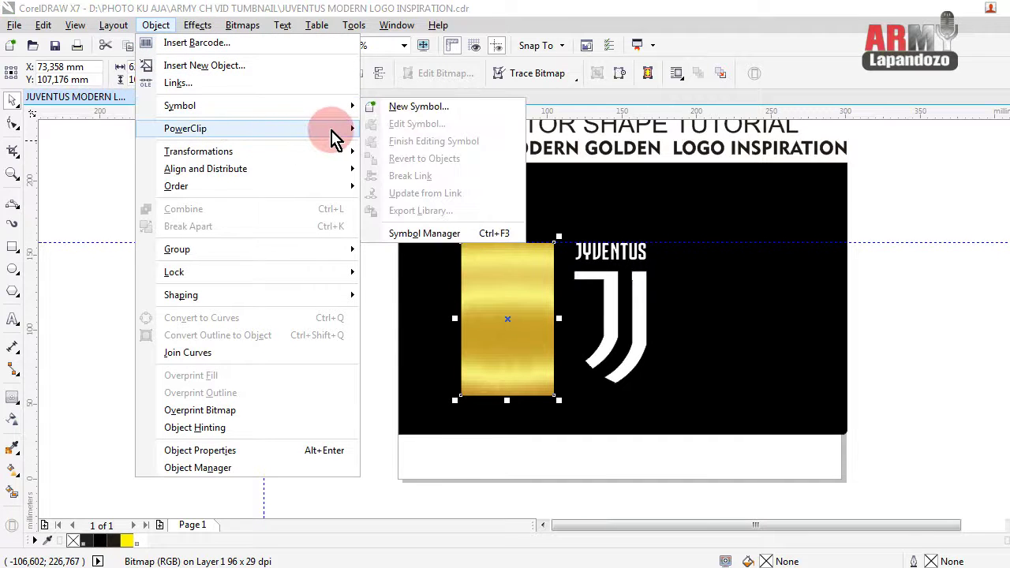
pyautogui.click(395, 136)
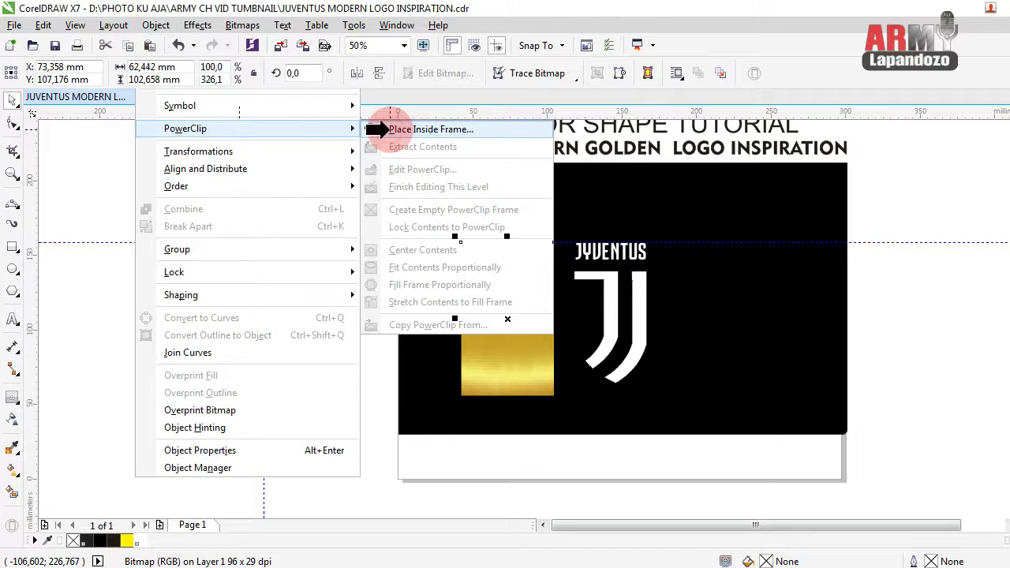
pyautogui.click(395, 136)
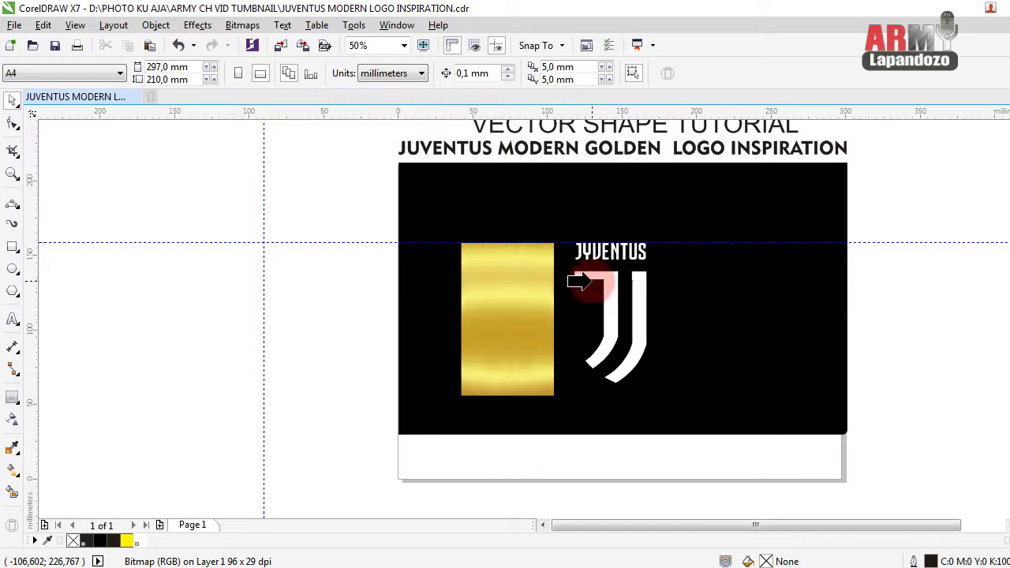
pyautogui.click(607, 282)
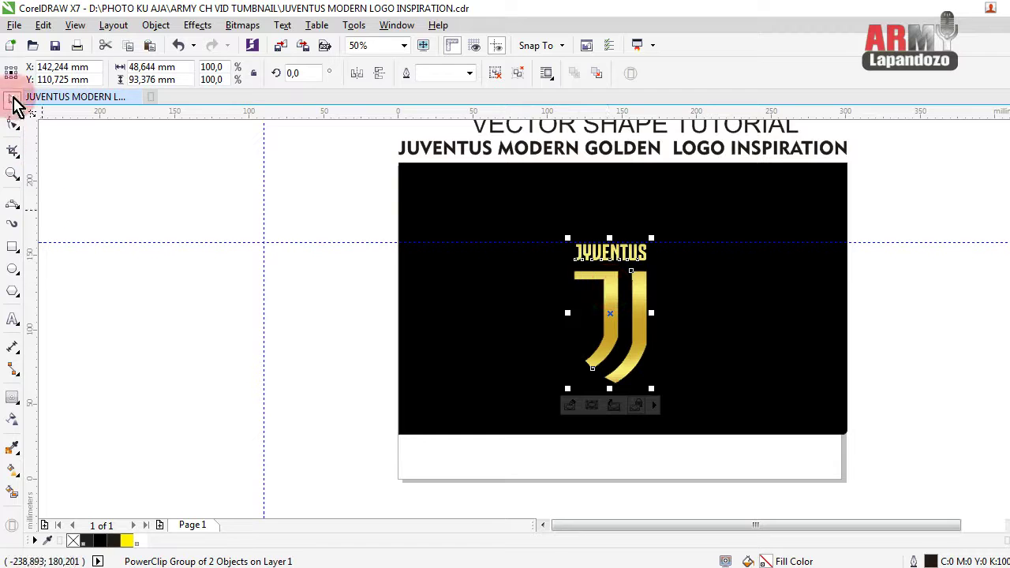
# - Move the gold PowerClip logo off the black banner onto the guide left of the page
pyautogui.click(146, 235)
pyautogui.click(598, 296)
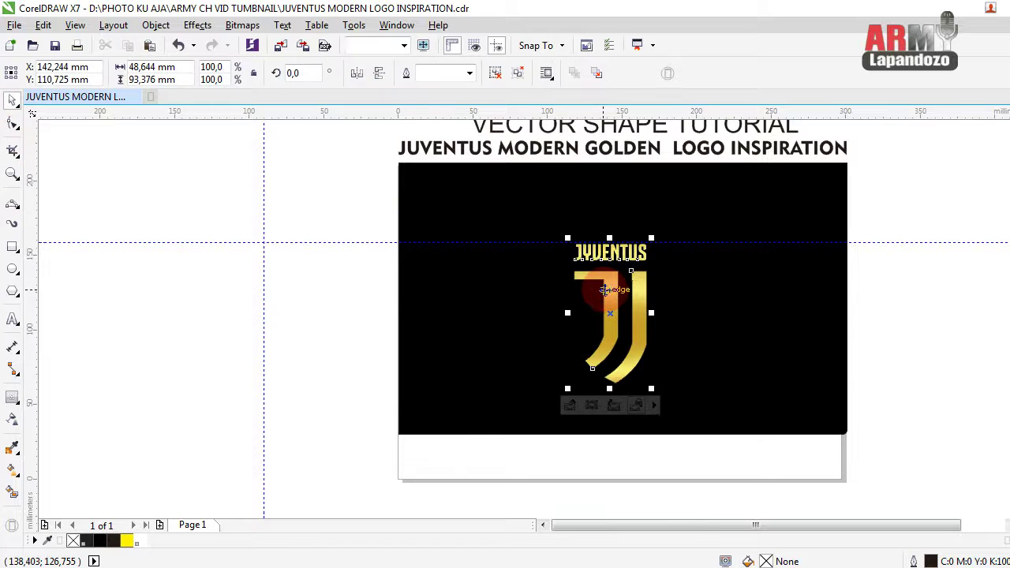
pyautogui.moveTo(598, 293)
pyautogui.mouseDown()
pyautogui.moveTo(514, 290)
pyautogui.moveTo(614, 280)
pyautogui.mouseUp()
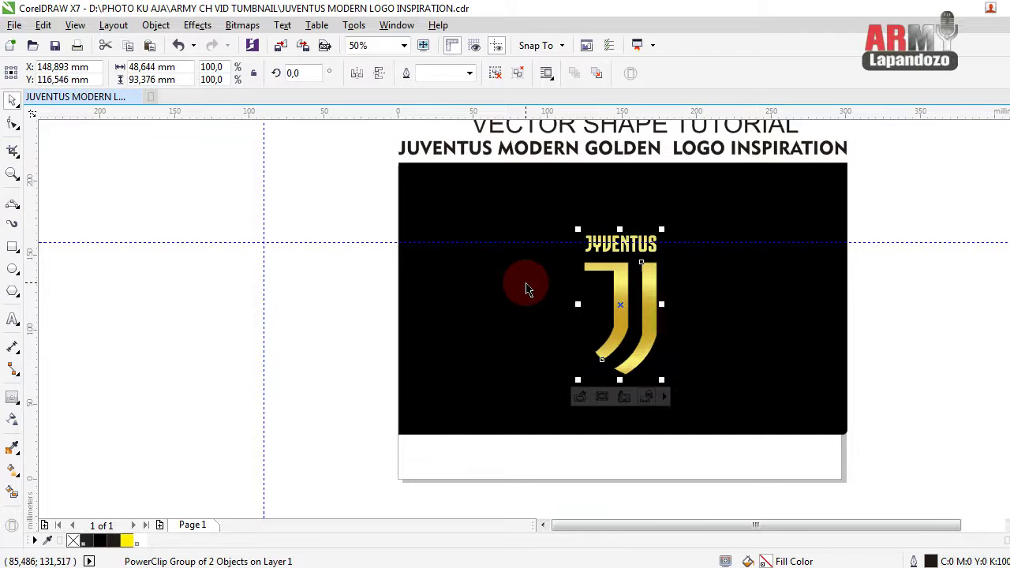
pyautogui.click(369, 282)
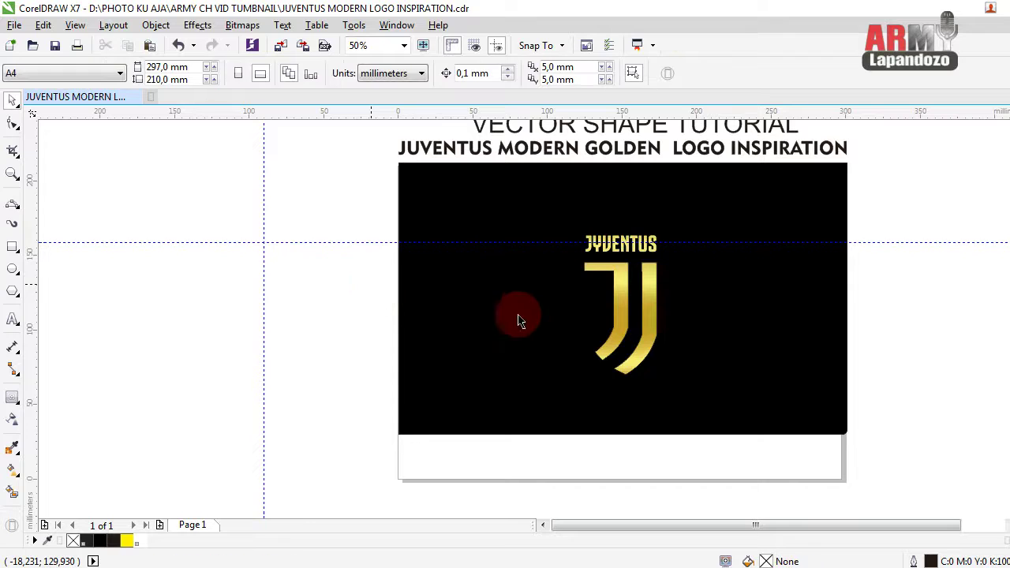
pyautogui.click(13, 242)
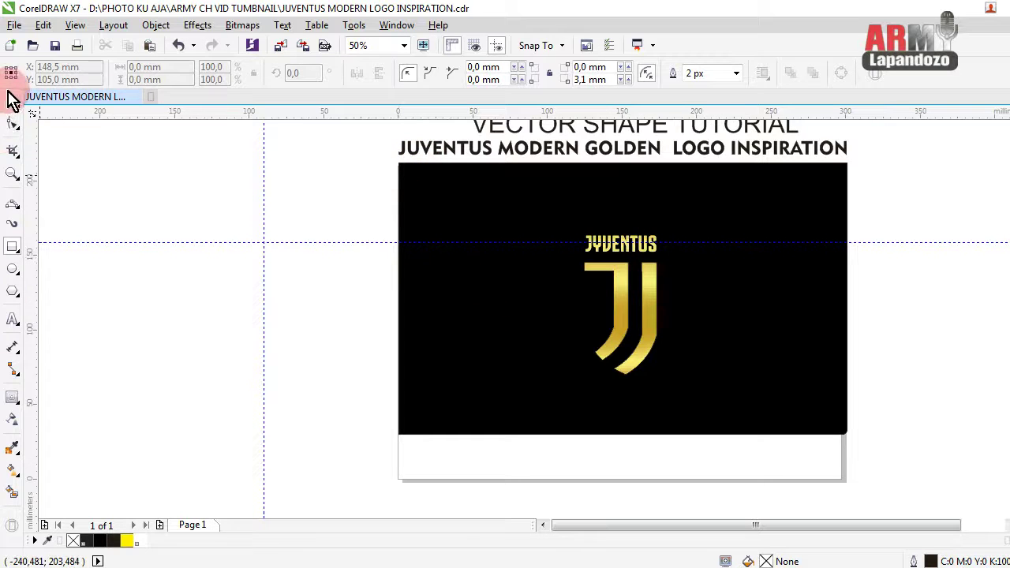
pyautogui.click(12, 101)
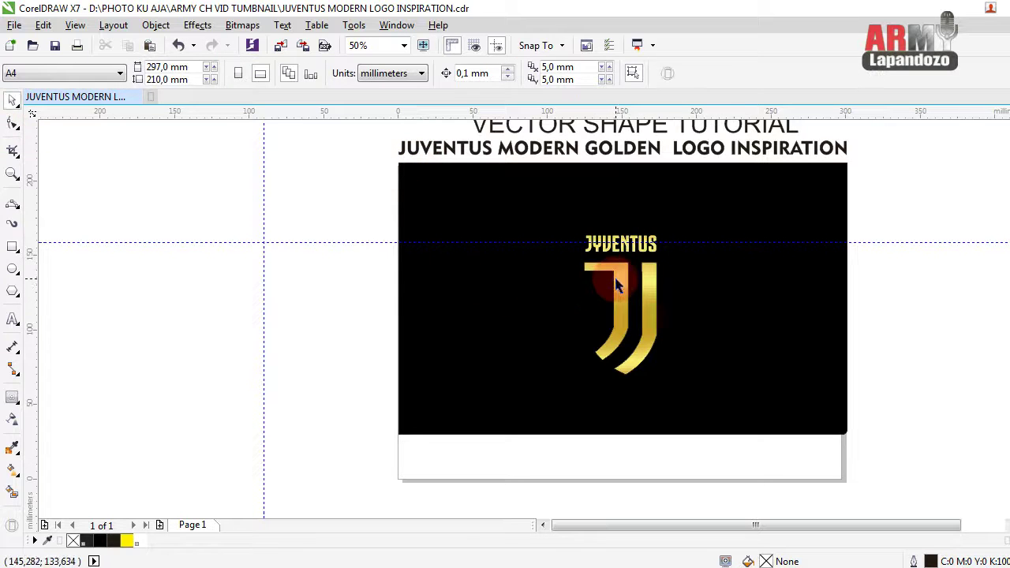
pyautogui.moveTo(616, 281); pyautogui.dragTo(227, 280)
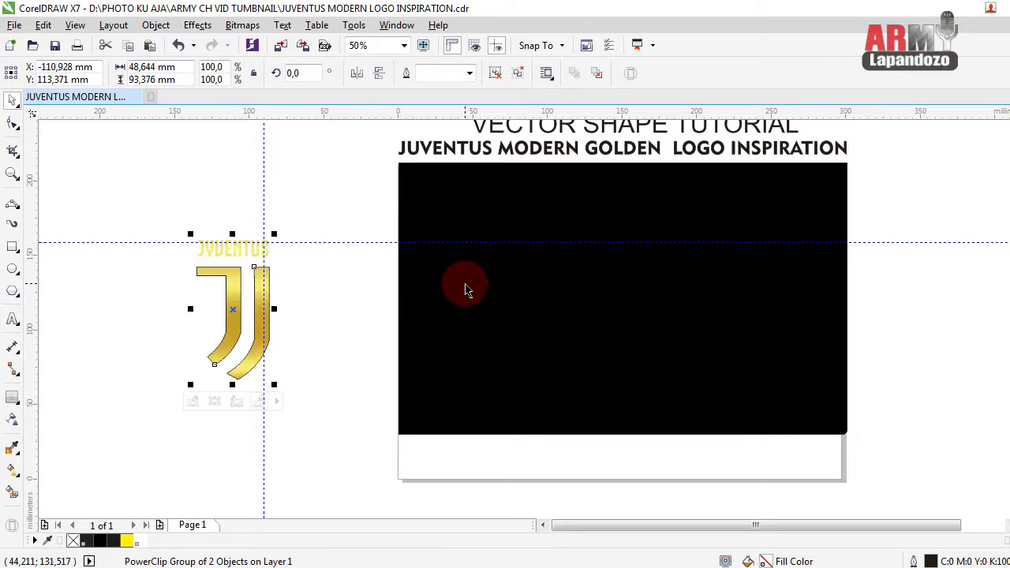
# - Unlock the black banner and rearrange its contents so the players photo shows at lower right
pyautogui.rightClick(444, 271)
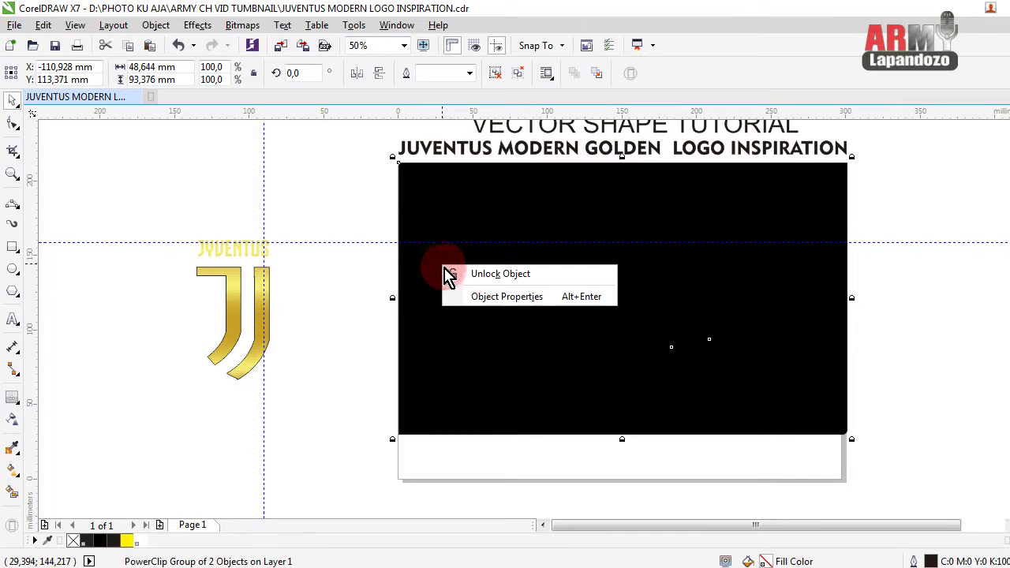
pyautogui.click(513, 274)
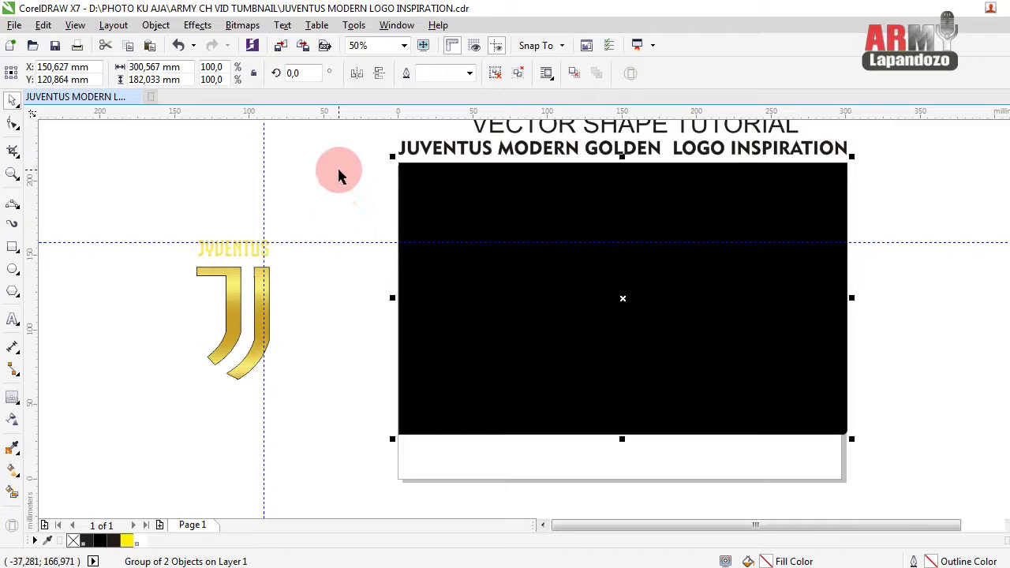
pyautogui.moveTo(346, 149); pyautogui.dragTo(825, 475)
pyautogui.moveTo(757, 433); pyautogui.dragTo(821, 446)
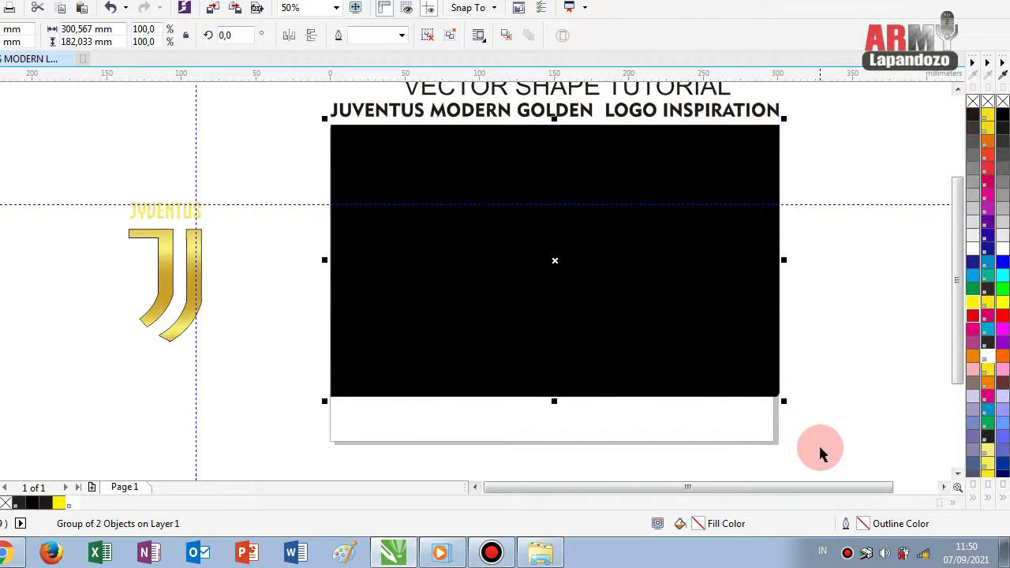
pyautogui.moveTo(862, 291)
pyautogui.mouseDown()
pyautogui.moveTo(652, 440)
pyautogui.moveTo(575, 465)
pyautogui.mouseUp()
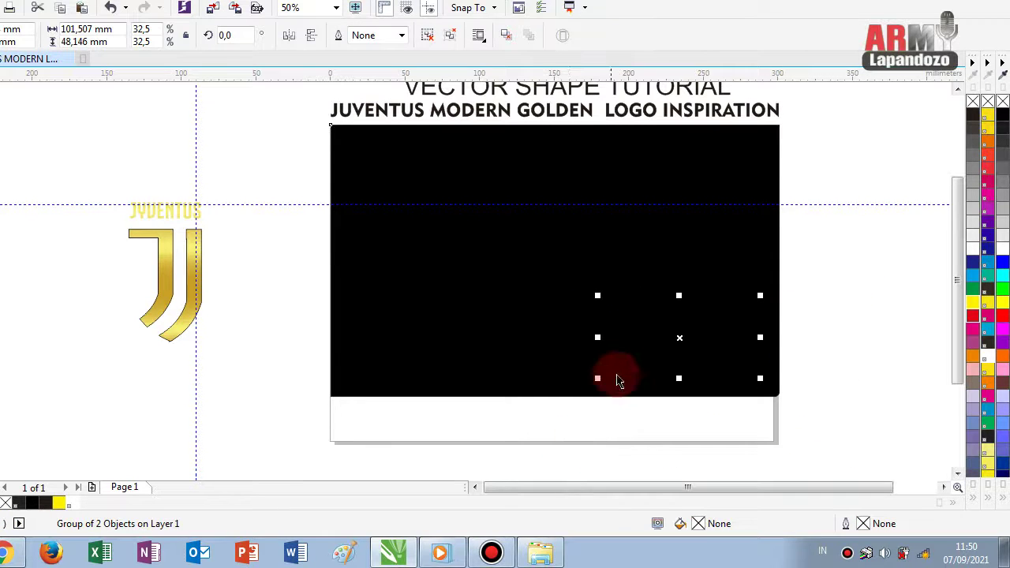
pyautogui.rightClick(680, 341)
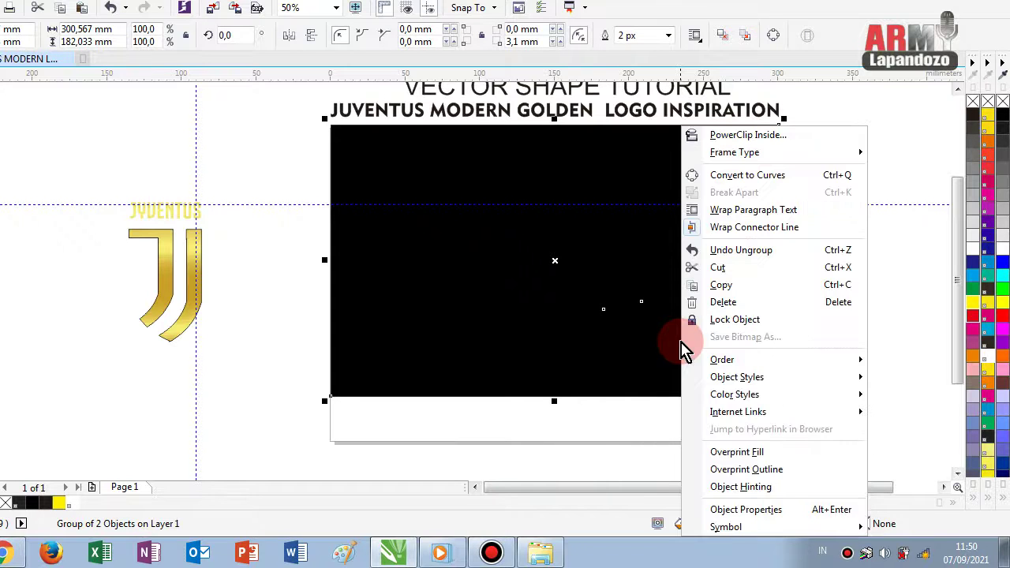
pyautogui.click(469, 430)
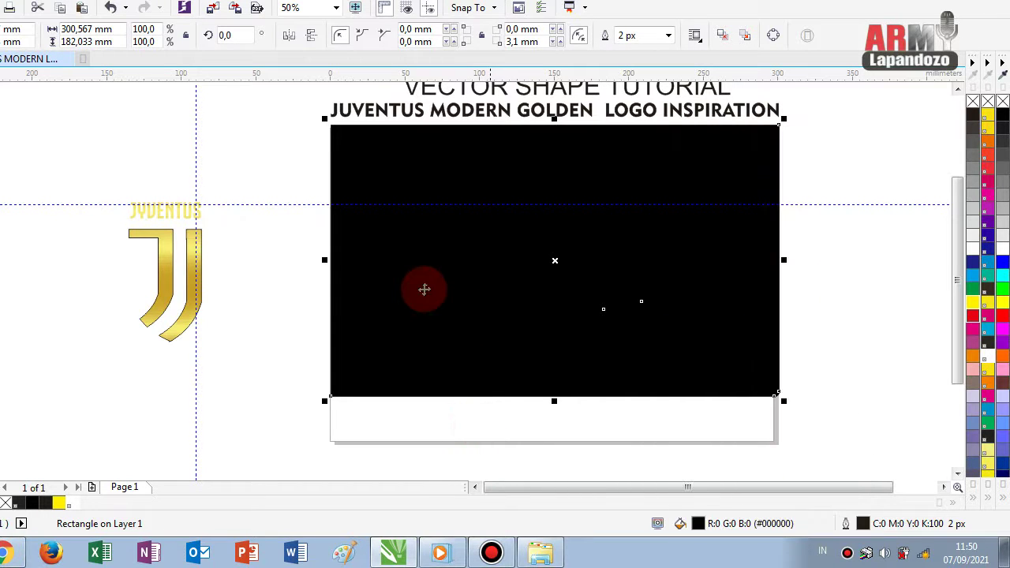
pyautogui.click(278, 335)
pyautogui.click(369, 270)
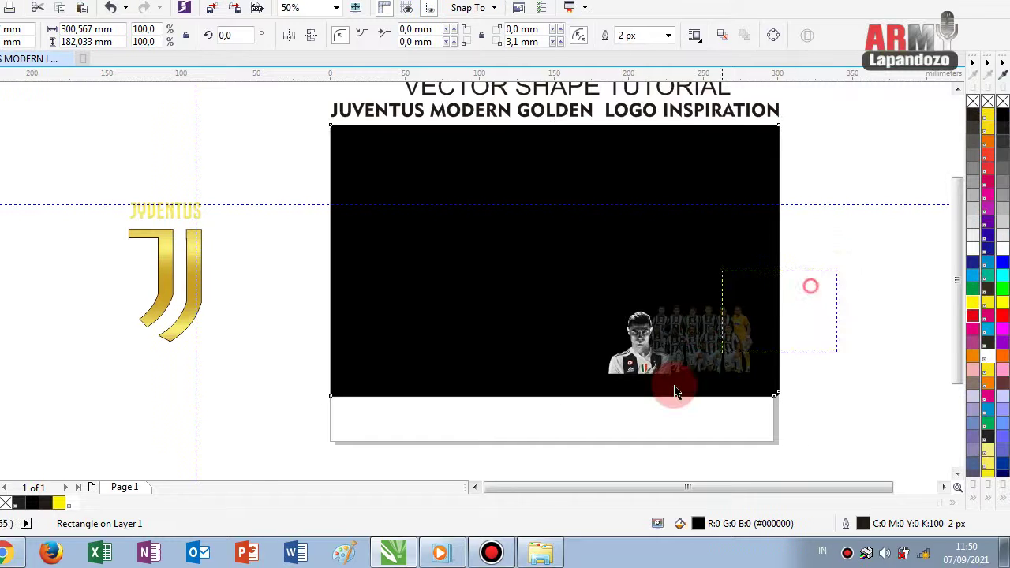
# - Scale the players photo to 300.749 × 142.649 mm, resting on the banner's bottom edge
pyautogui.moveTo(838, 281); pyautogui.dragTo(573, 413)
pyautogui.moveTo(679, 348); pyautogui.dragTo(666, 201)
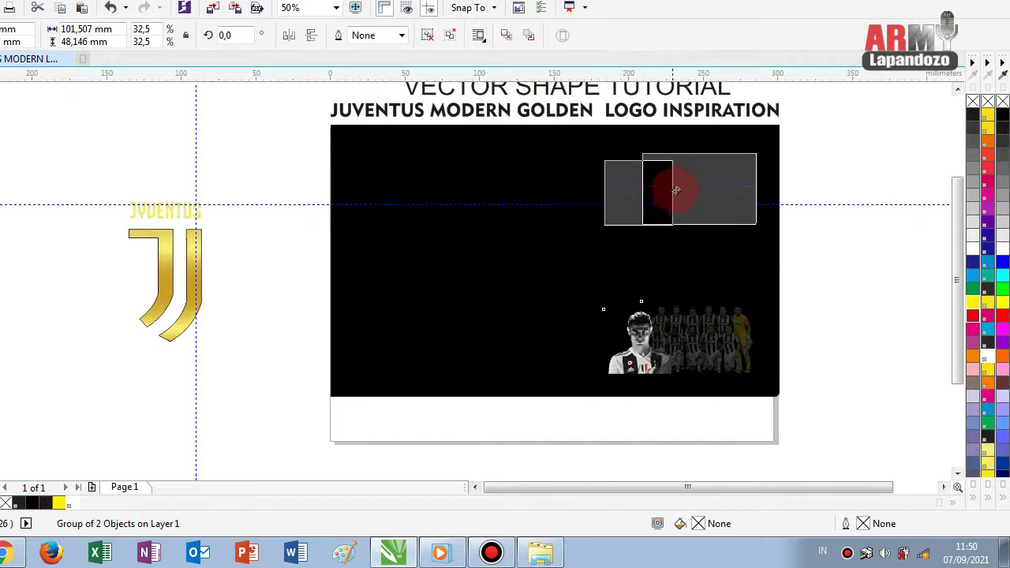
pyautogui.moveTo(666, 202); pyautogui.dragTo(681, 189)
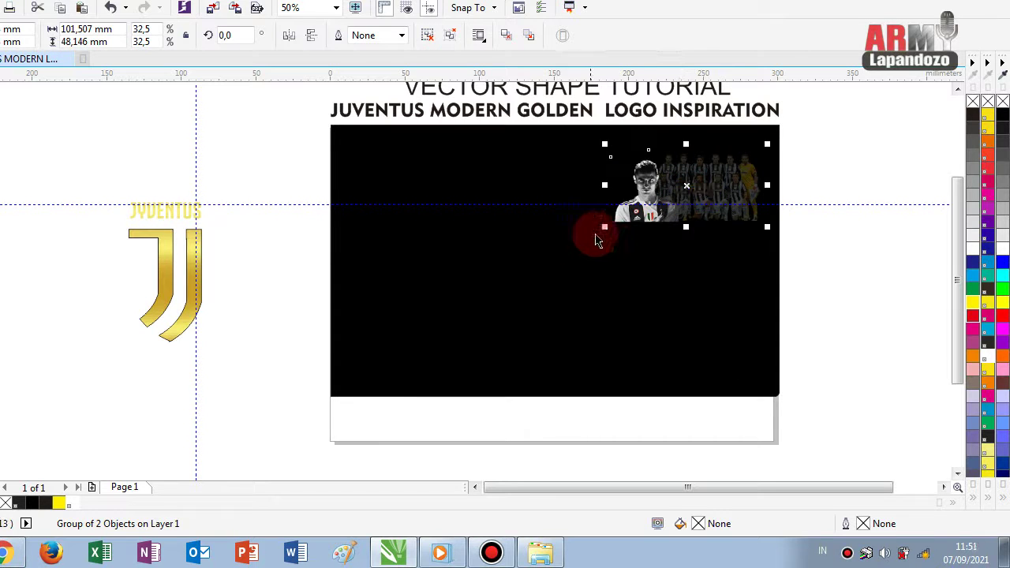
pyautogui.moveTo(607, 225); pyautogui.dragTo(380, 391)
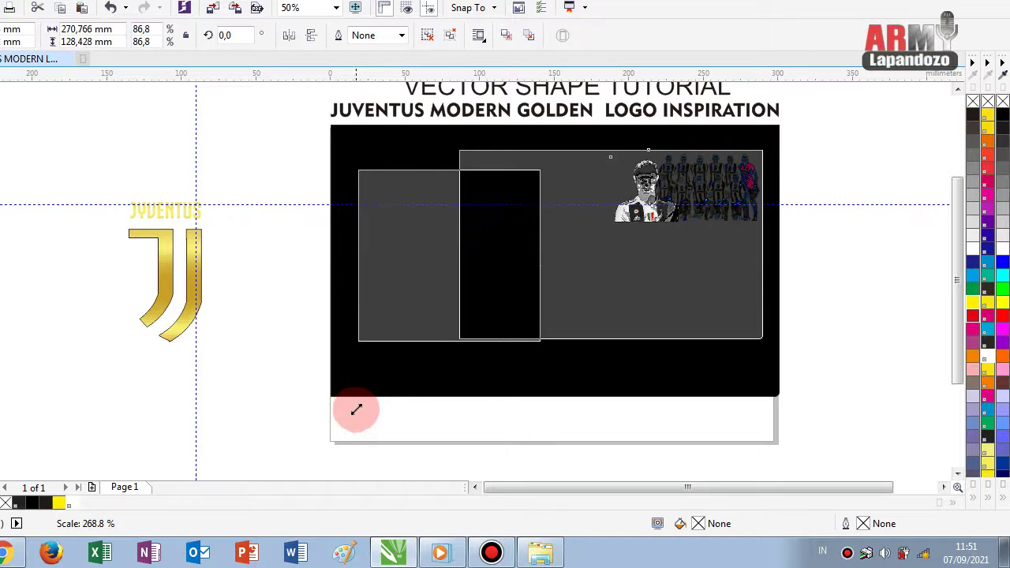
pyautogui.moveTo(380, 391); pyautogui.dragTo(384, 395)
pyautogui.click(626, 245)
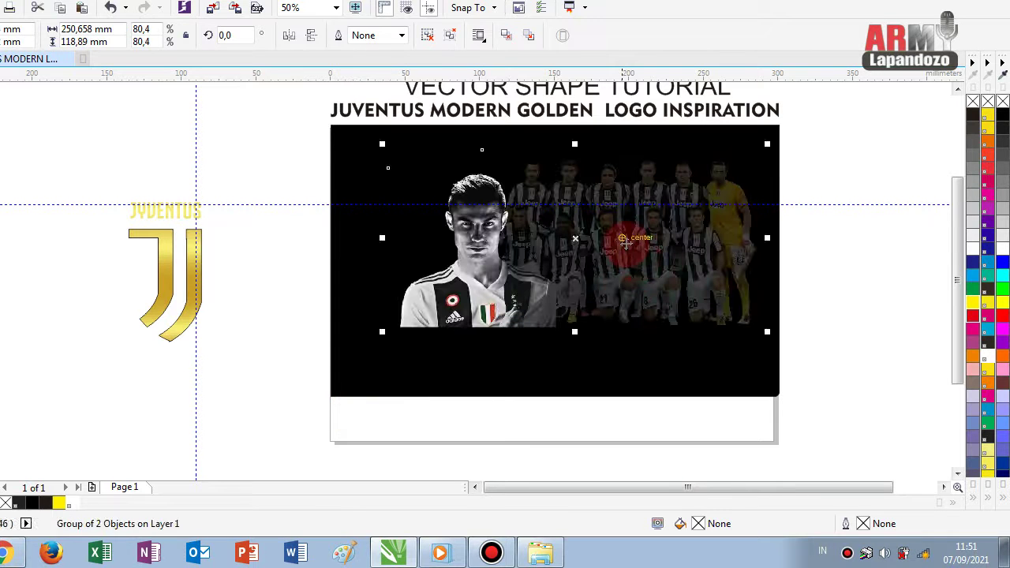
pyautogui.moveTo(625, 243); pyautogui.dragTo(639, 308)
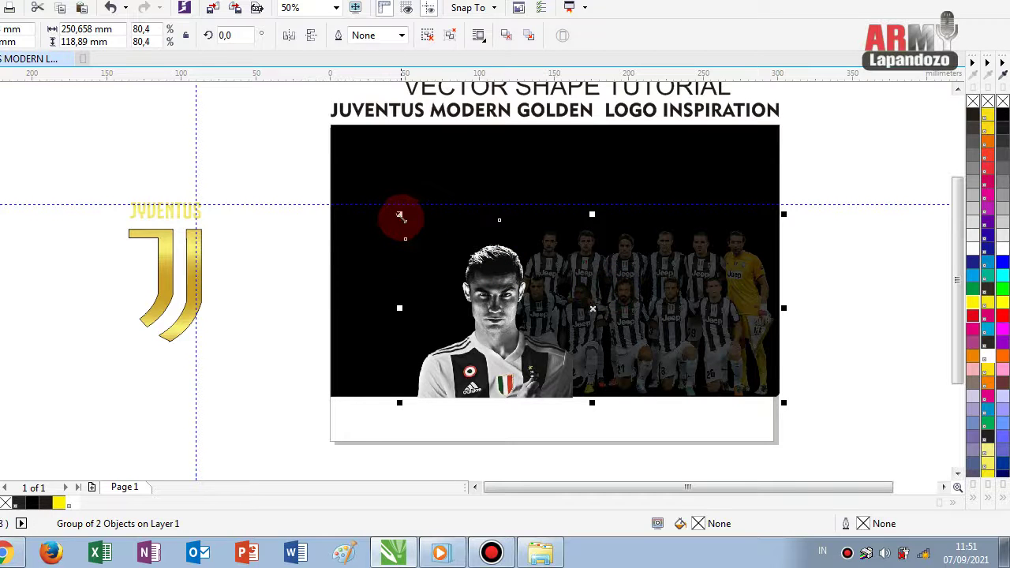
pyautogui.moveTo(399, 215); pyautogui.dragTo(325, 153)
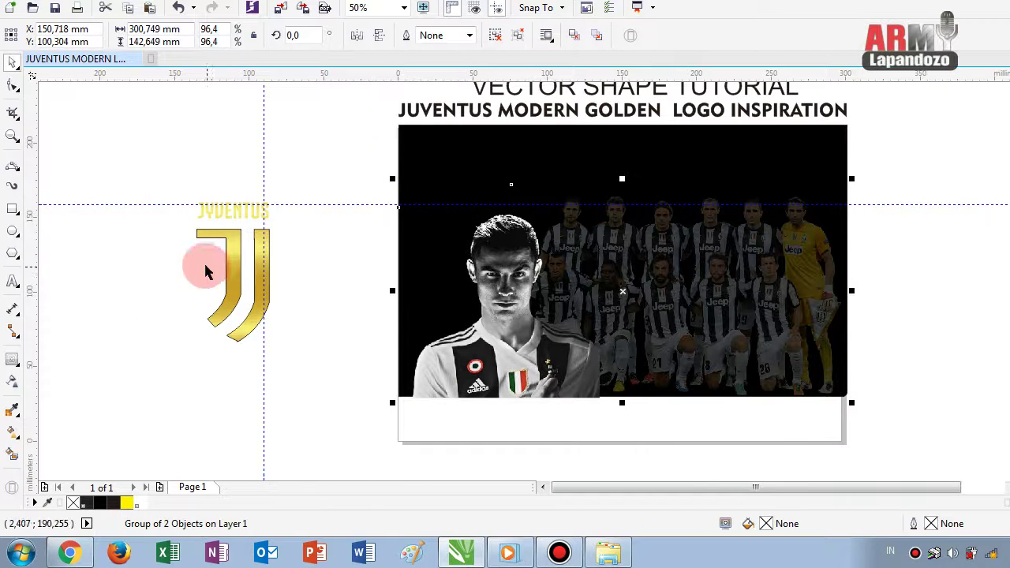
pyautogui.click(364, 217)
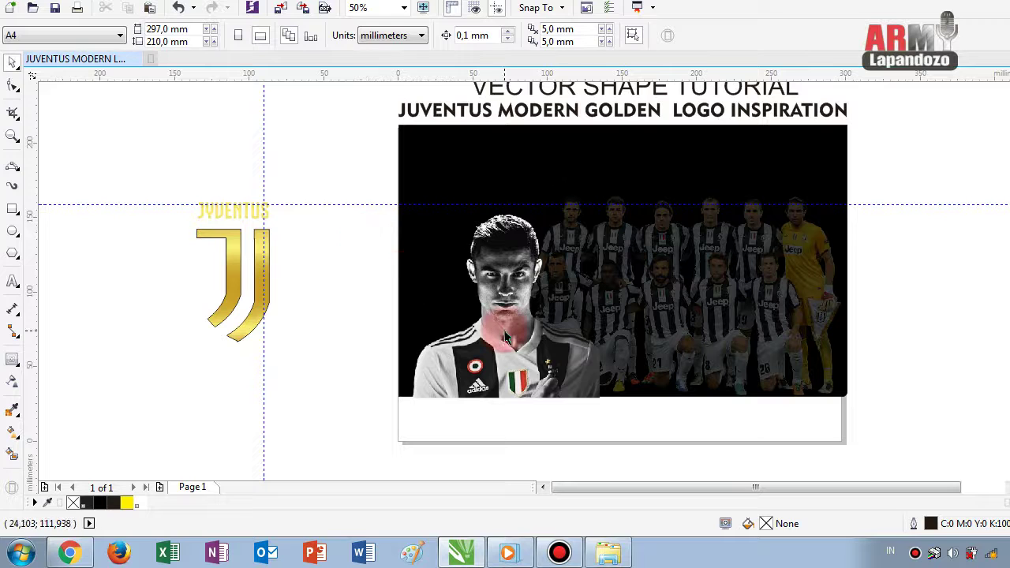
# - Scale the players photo to 305.3 × 144.808 mm so it spans the banner's width
pyautogui.scroll(1, 509, 348)
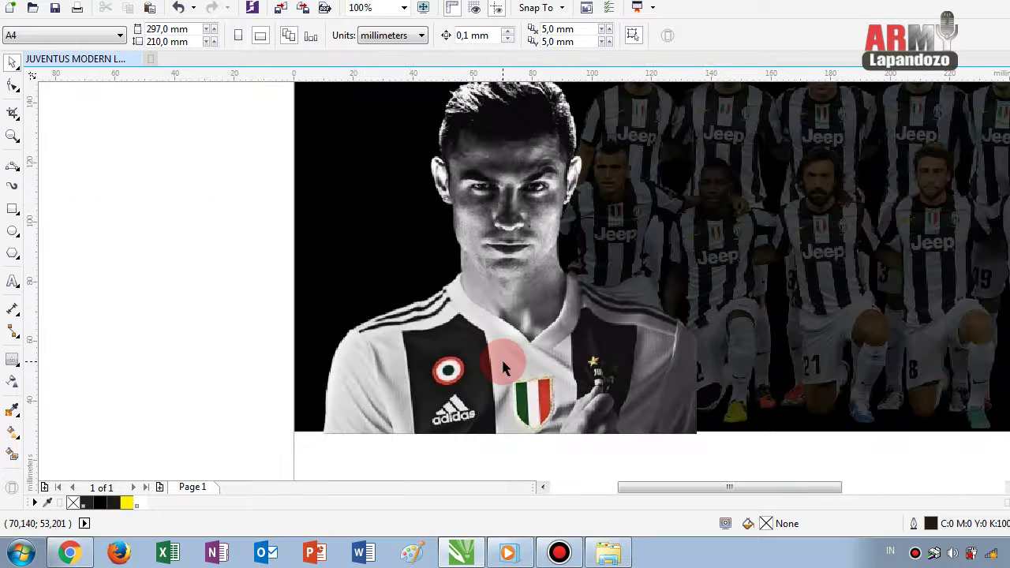
pyautogui.click(504, 367)
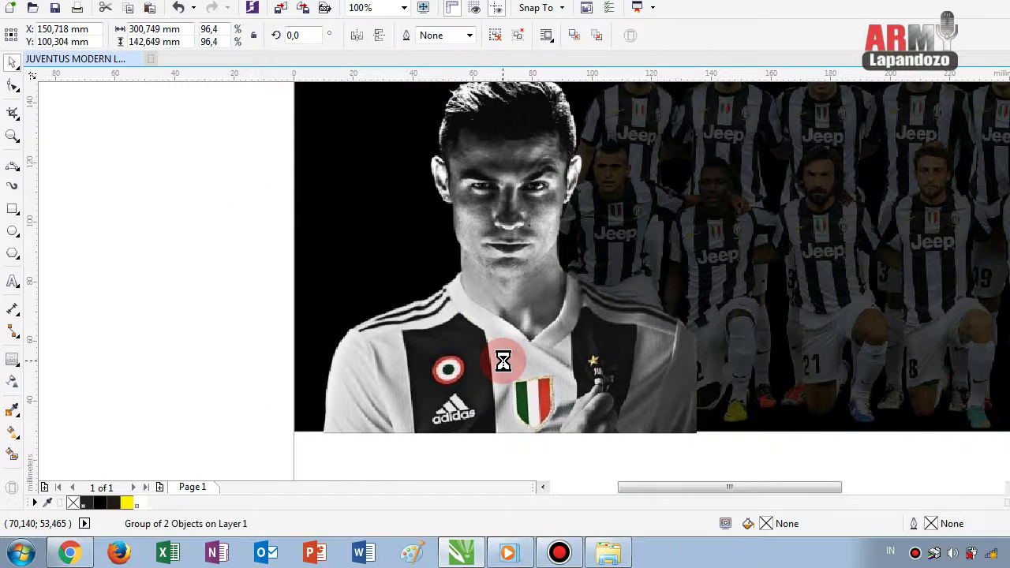
pyautogui.moveTo(504, 362); pyautogui.dragTo(503, 361)
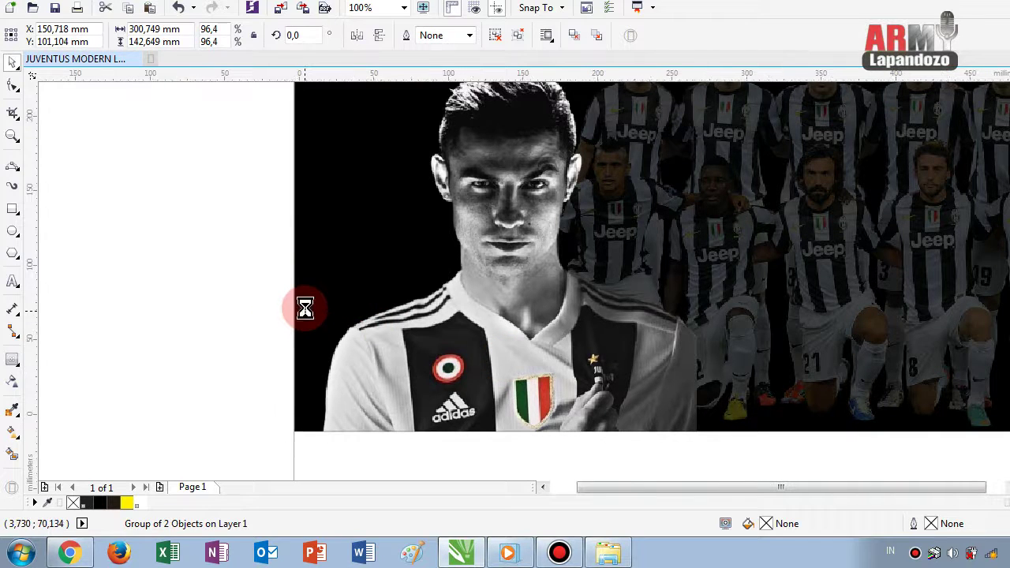
pyautogui.scroll(-1, 311, 305)
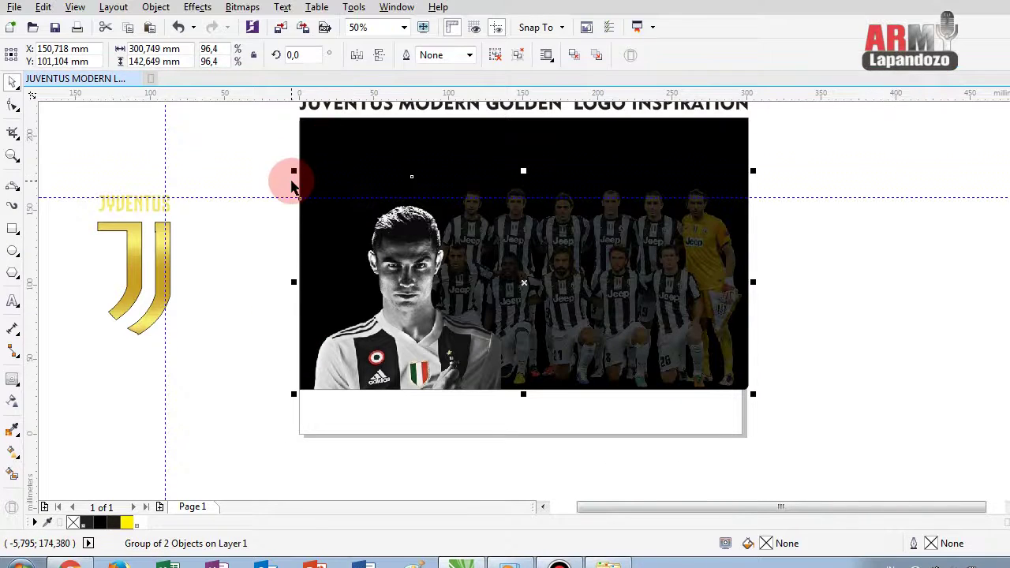
pyautogui.moveTo(293, 170); pyautogui.dragTo(287, 158)
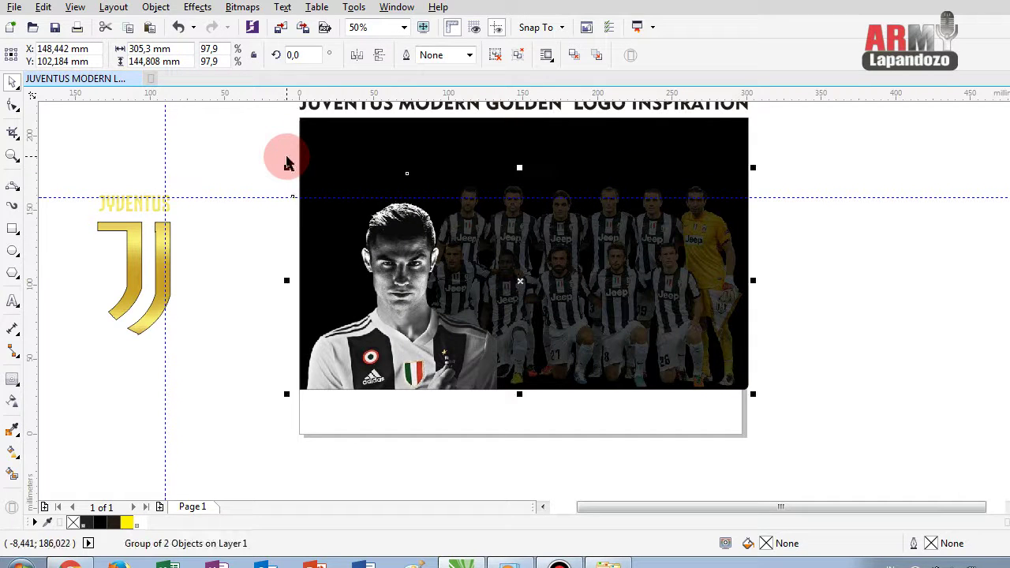
pyautogui.click(232, 218)
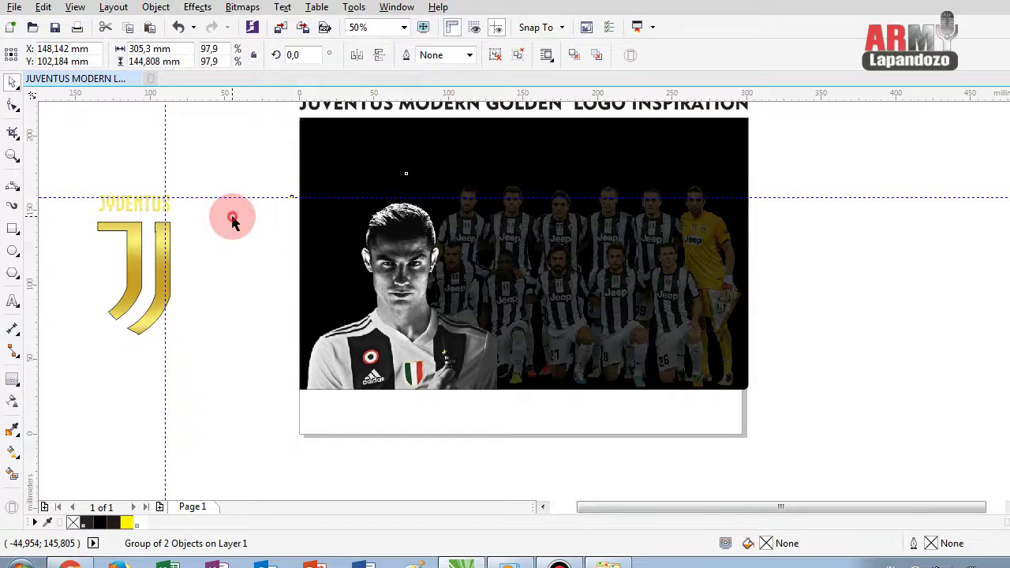
# - Shrink the gold J logo to about 88.8% and draw a tall 39.688 × 175.683 mm rectangle
pyautogui.click(162, 263)
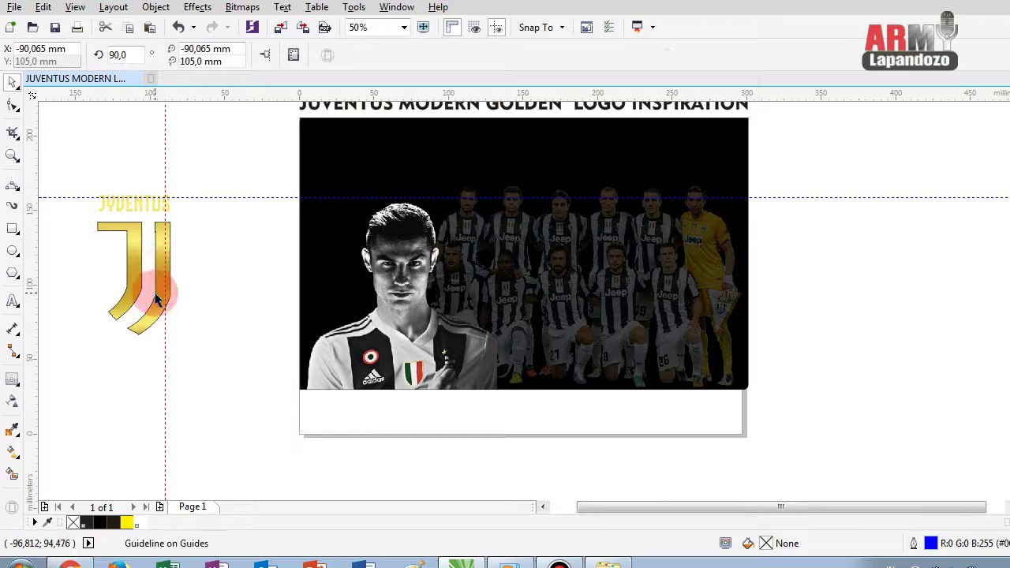
pyautogui.click(156, 298)
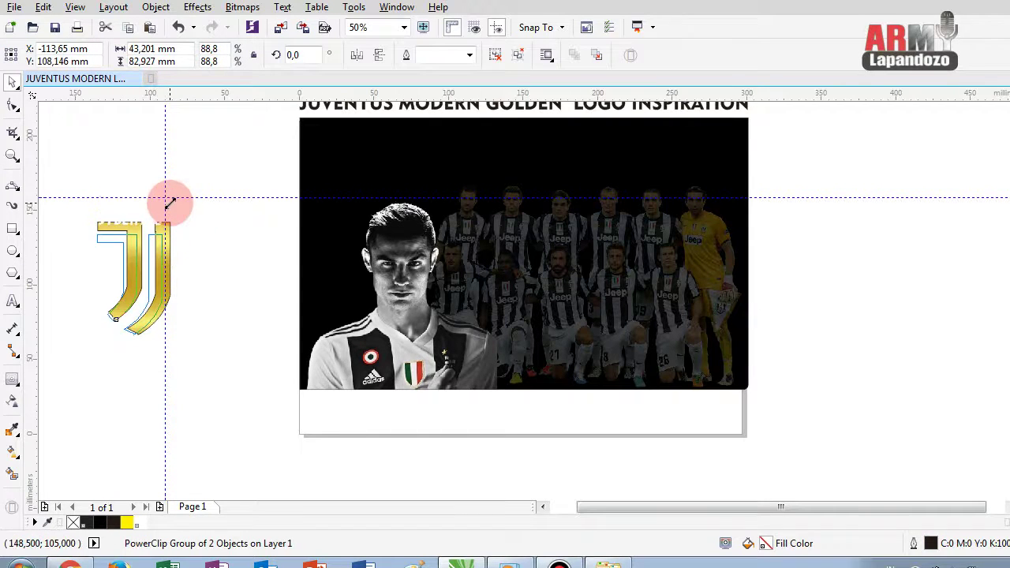
pyautogui.moveTo(178, 192); pyautogui.dragTo(166, 204)
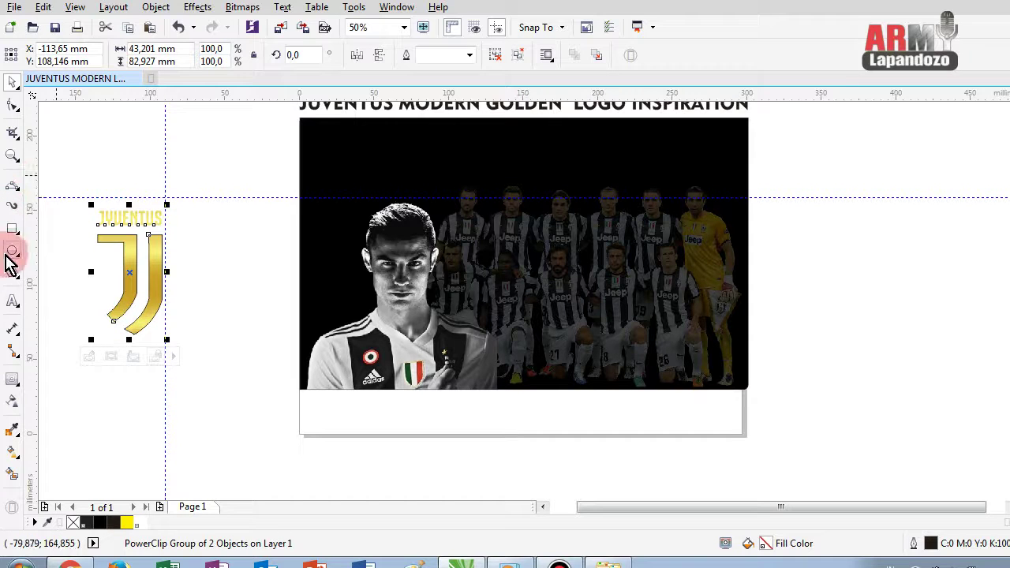
pyautogui.click(12, 229)
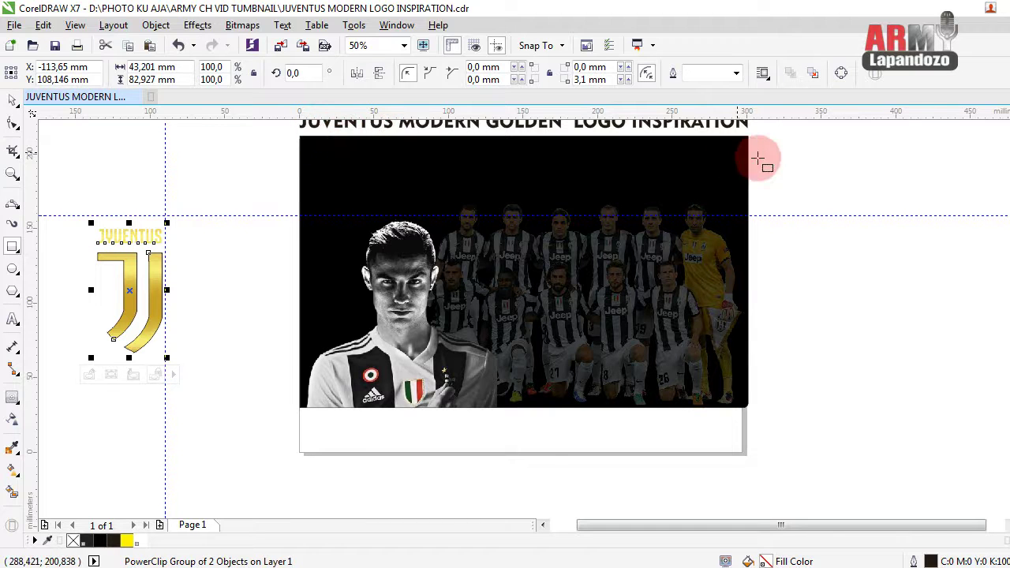
pyautogui.moveTo(721, 145)
pyautogui.mouseDown()
pyautogui.moveTo(756, 291)
pyautogui.moveTo(760, 406)
pyautogui.mouseUp()
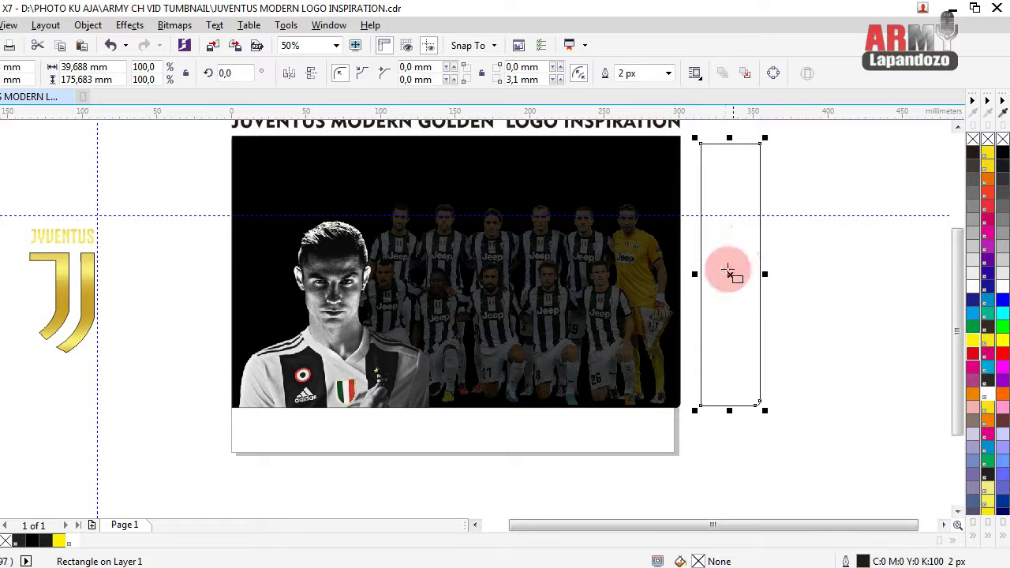
# - Copy the tall rectangle twice to form a row of three touching strips
pyautogui.moveTo(731, 276); pyautogui.dragTo(789, 273)
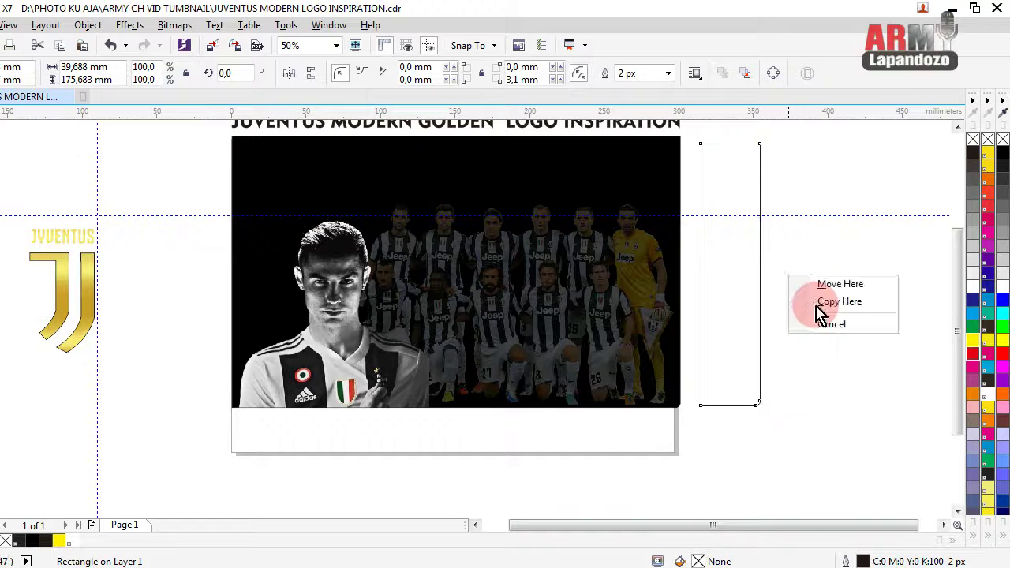
pyautogui.click(825, 301)
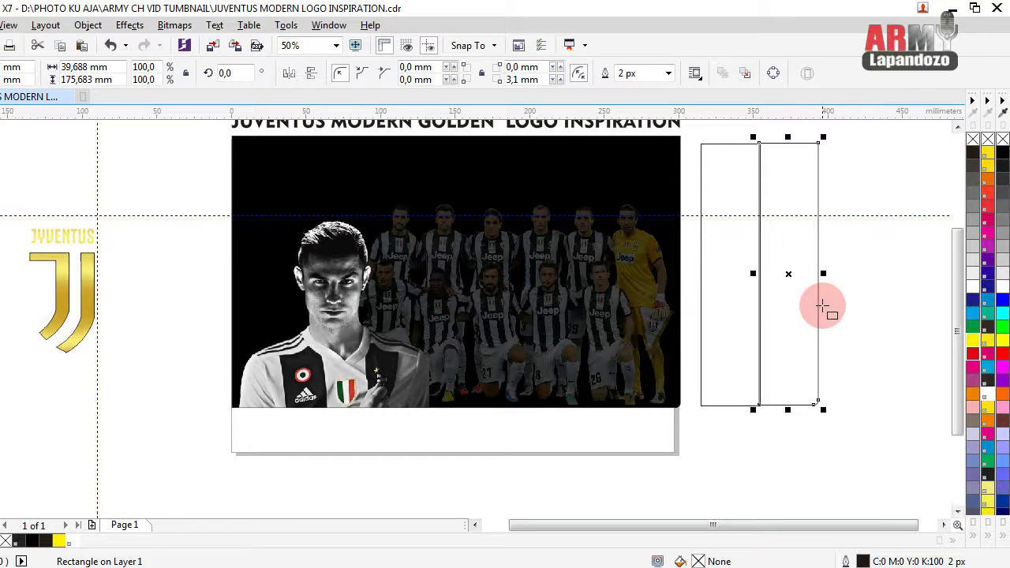
pyautogui.moveTo(790, 272); pyautogui.dragTo(839, 273)
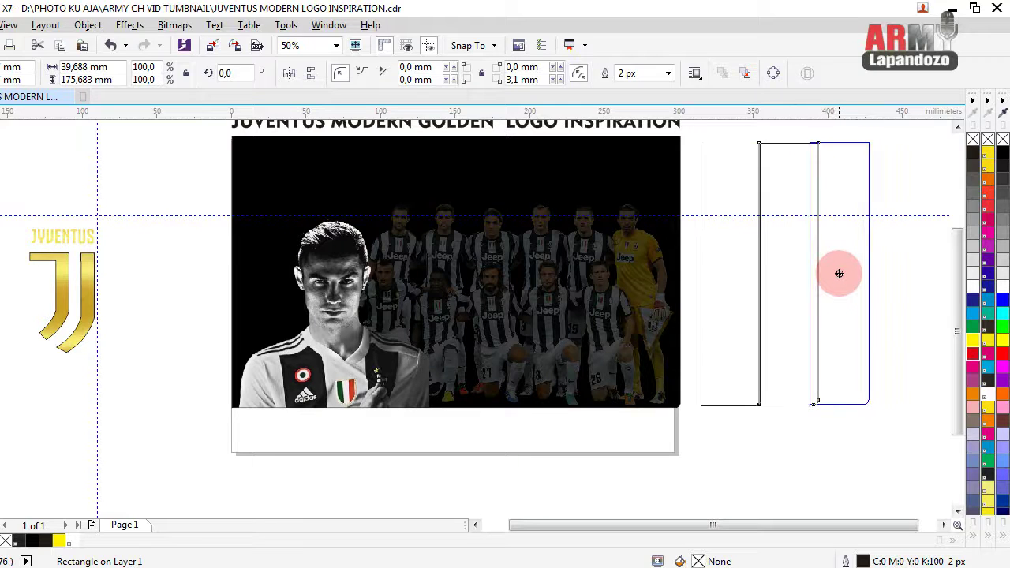
pyautogui.moveTo(839, 273); pyautogui.dragTo(845, 271)
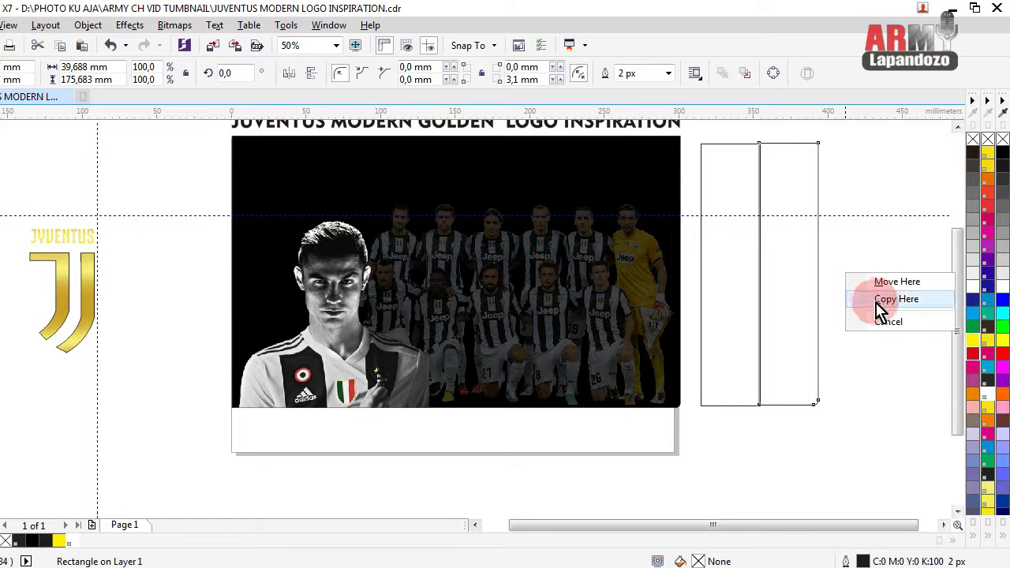
pyautogui.click(862, 301)
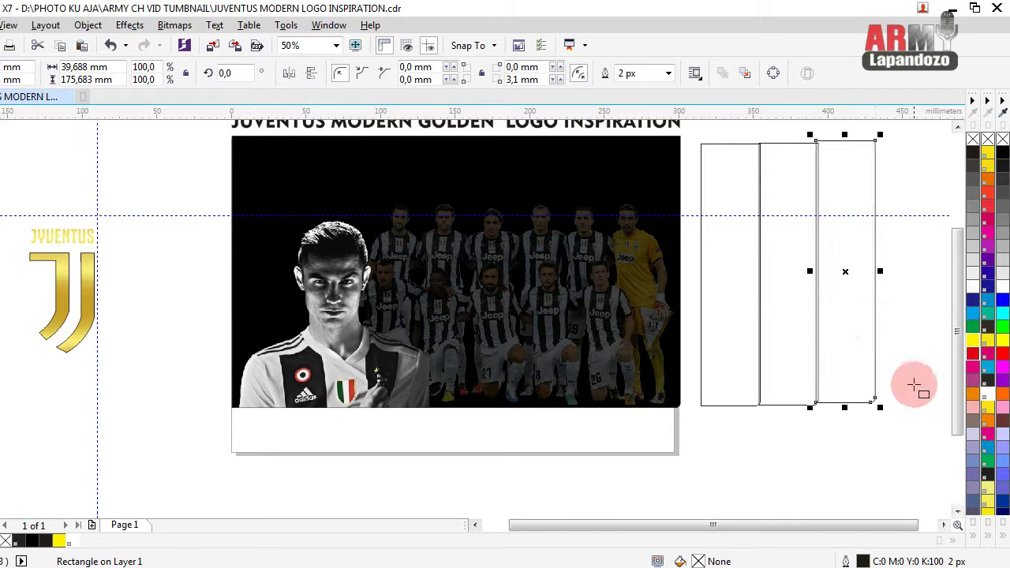
pyautogui.press('Right')
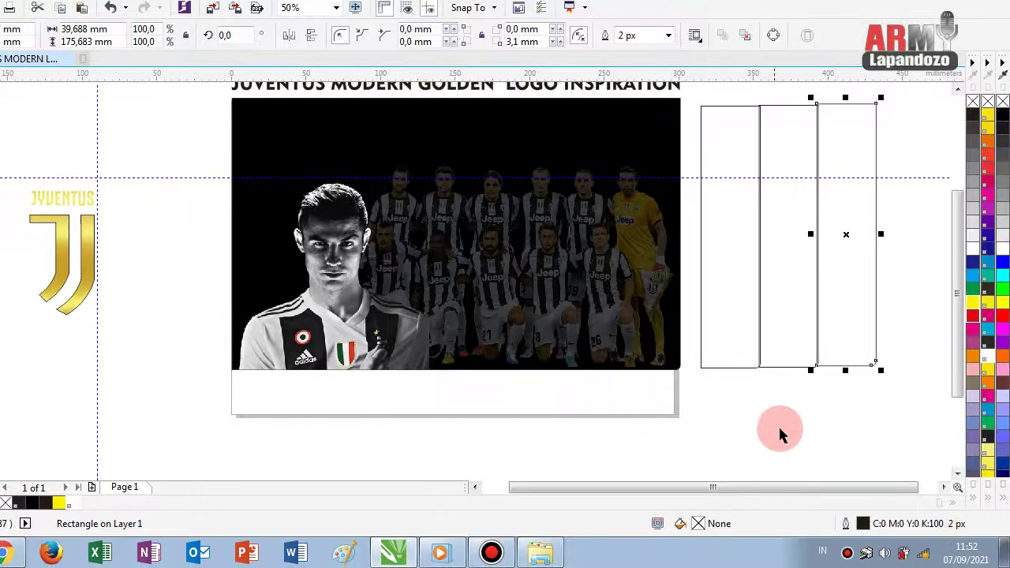
pyautogui.click(778, 424)
# - Fill the left, middle and right strips green, white and red, then select all three
pyautogui.click(730, 331)
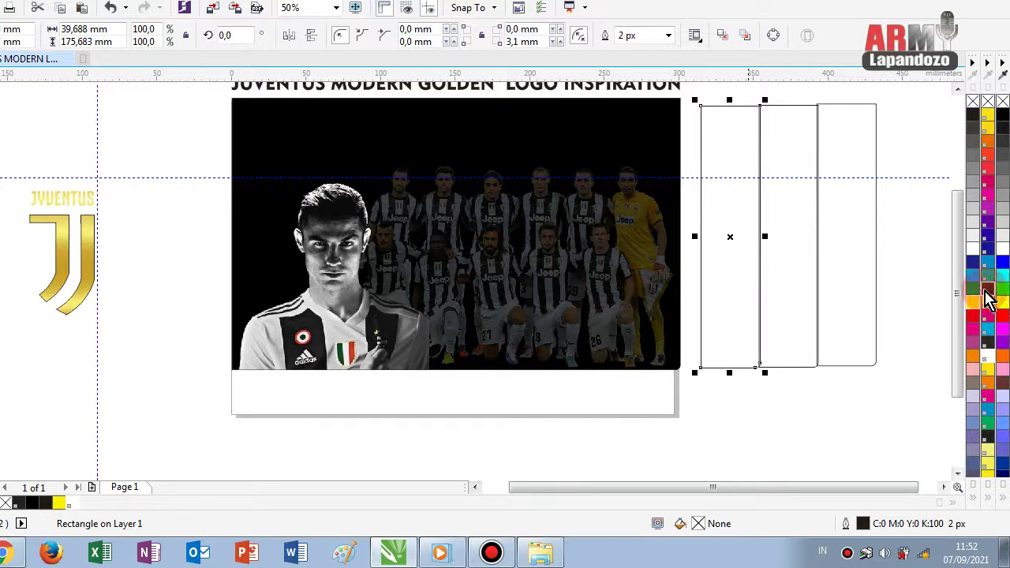
pyautogui.click(970, 288)
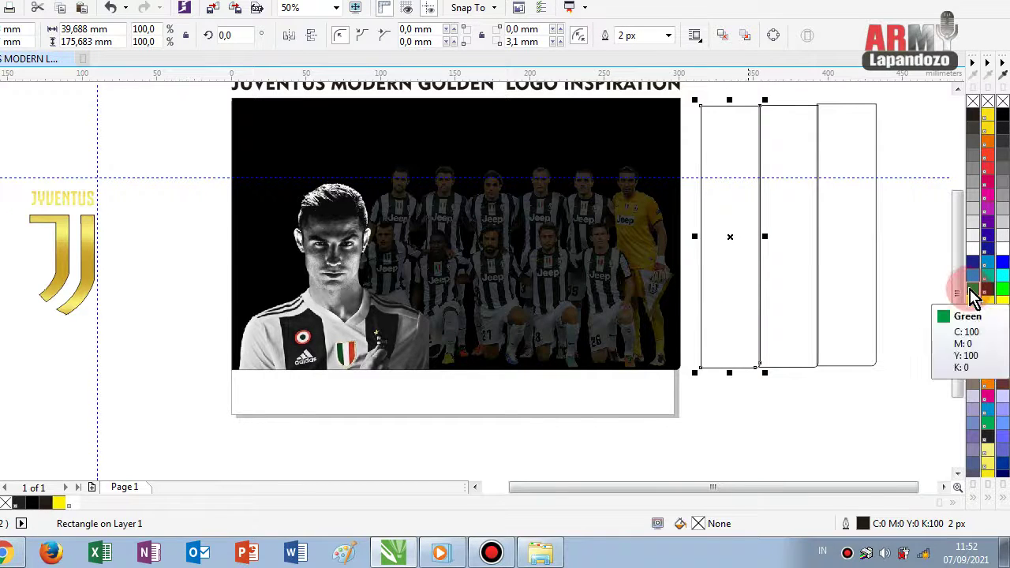
pyautogui.click(971, 293)
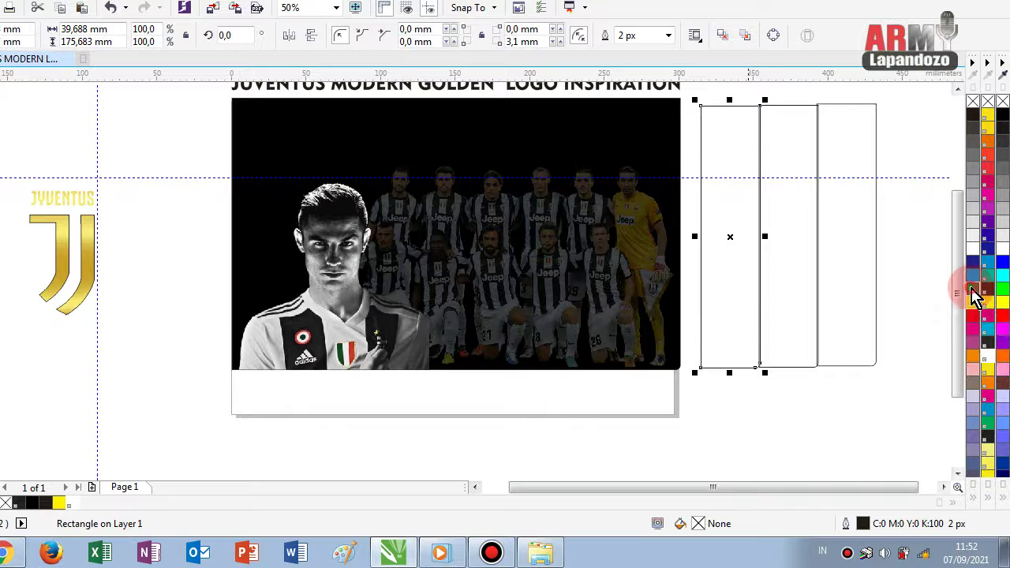
pyautogui.click(813, 304)
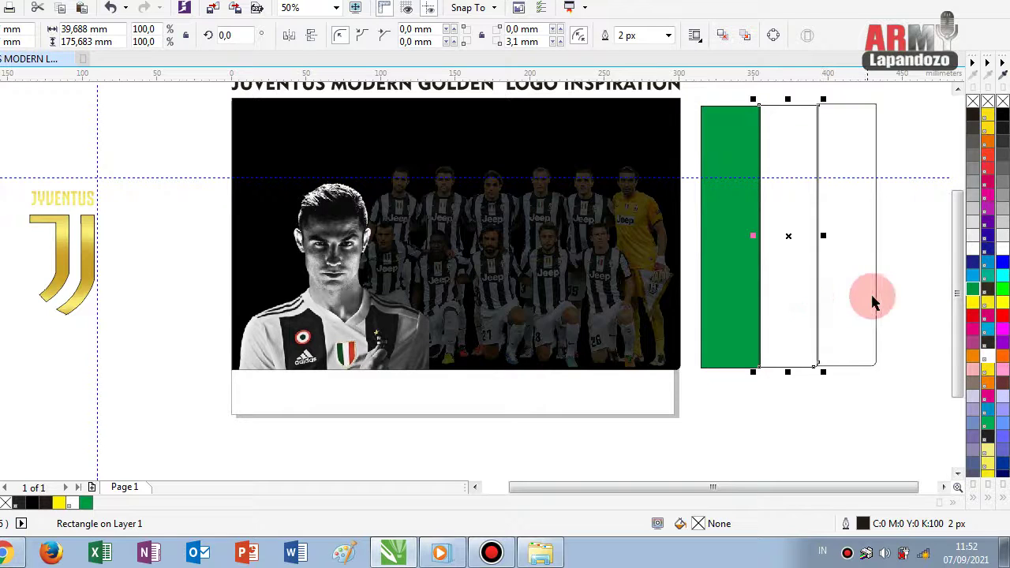
pyautogui.click(992, 356)
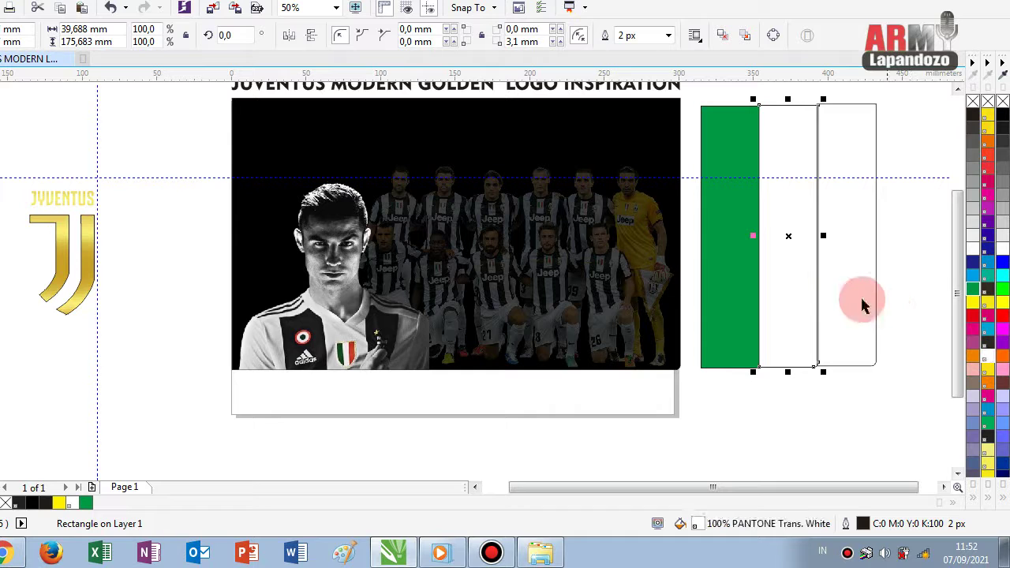
pyautogui.click(876, 294)
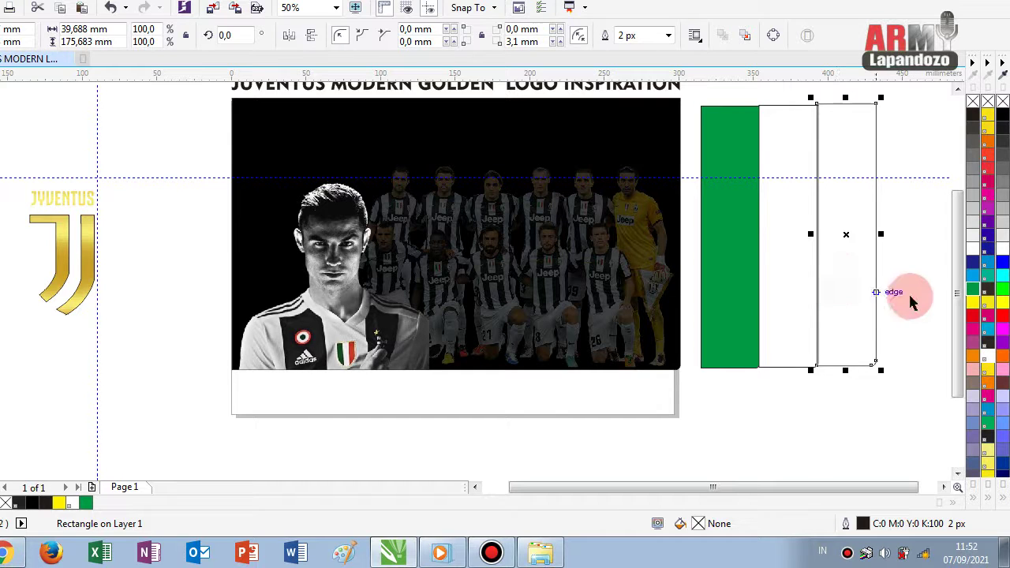
pyautogui.click(996, 316)
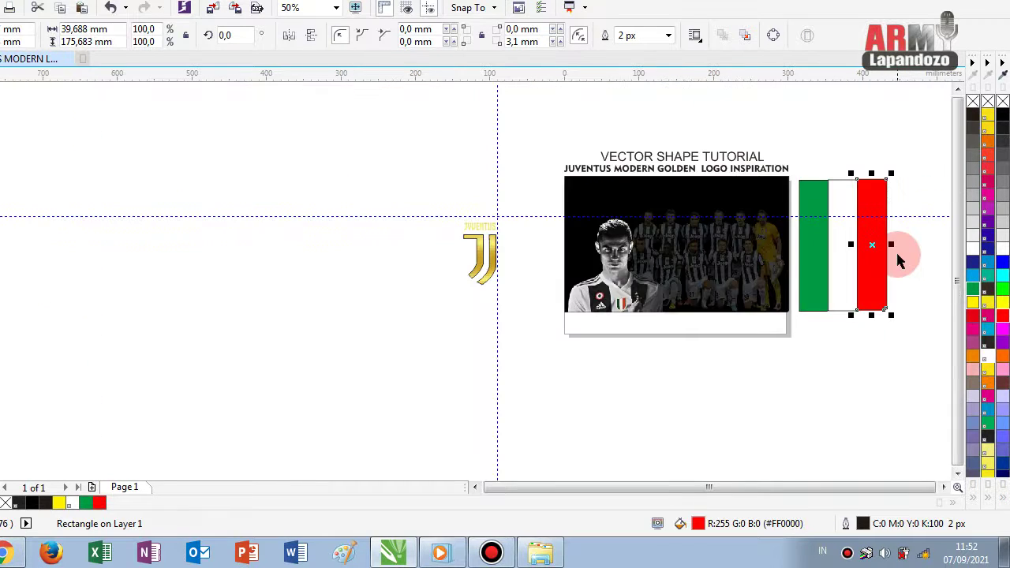
pyautogui.scroll(-1, 897, 257)
pyautogui.moveTo(922, 153); pyautogui.dragTo(769, 364)
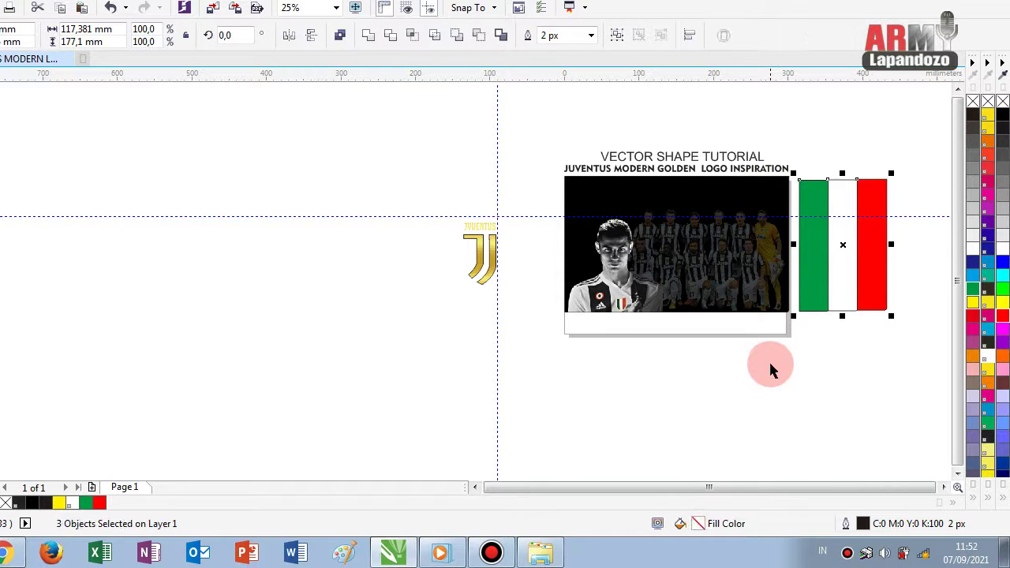
# - Group the stripes without outlines, narrow them to 66.9% (78.487 mm) and move them beside the J logo
pyautogui.hotkey('ctrl', 'g')
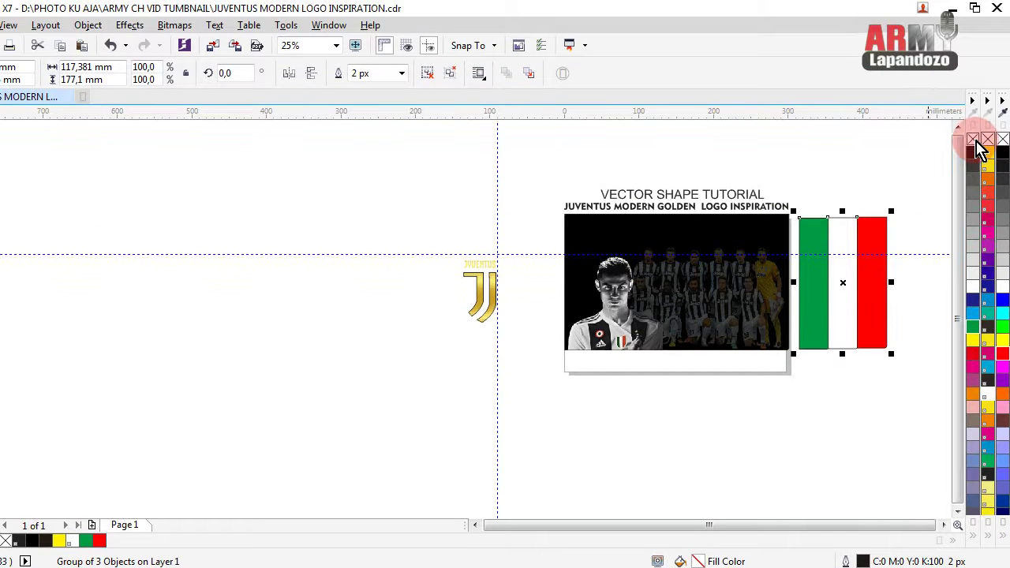
pyautogui.rightClick(975, 142)
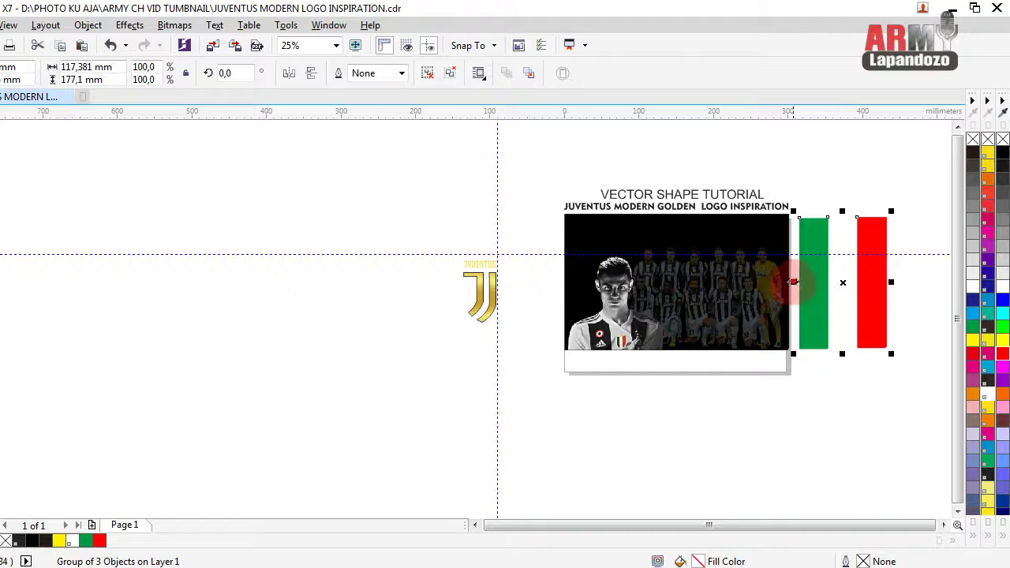
pyautogui.moveTo(792, 282); pyautogui.dragTo(823, 282)
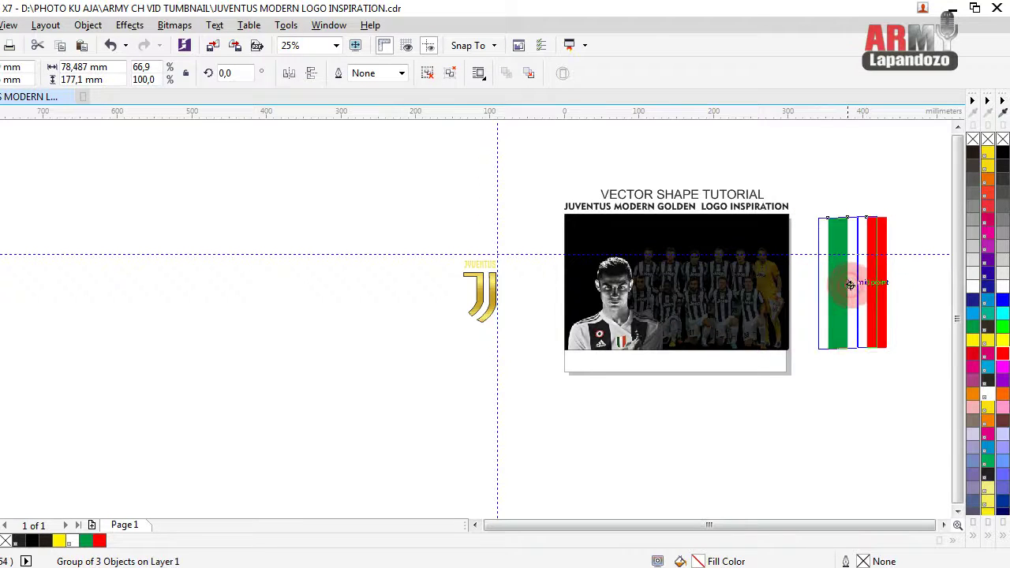
pyautogui.moveTo(850, 284)
pyautogui.mouseDown()
pyautogui.moveTo(824, 326)
pyautogui.moveTo(496, 314)
pyautogui.moveTo(413, 298)
pyautogui.mouseUp()
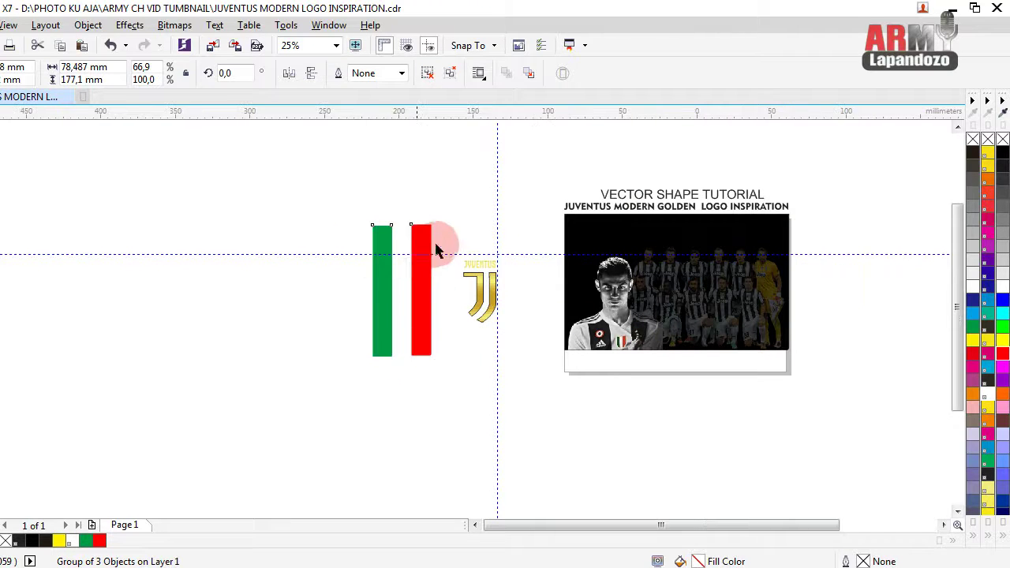
pyautogui.scroll(1, 438, 251)
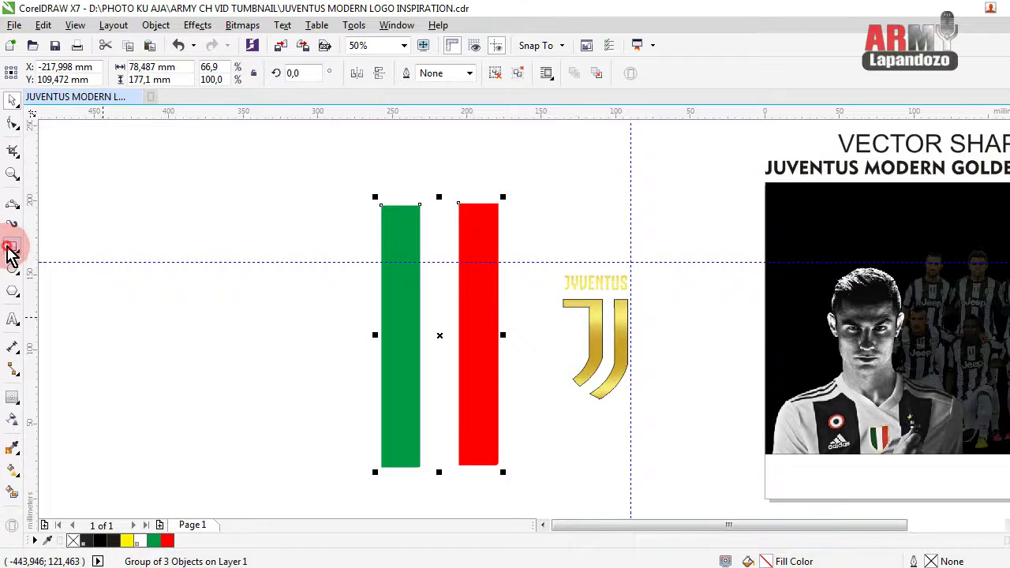
pyautogui.click(10, 251)
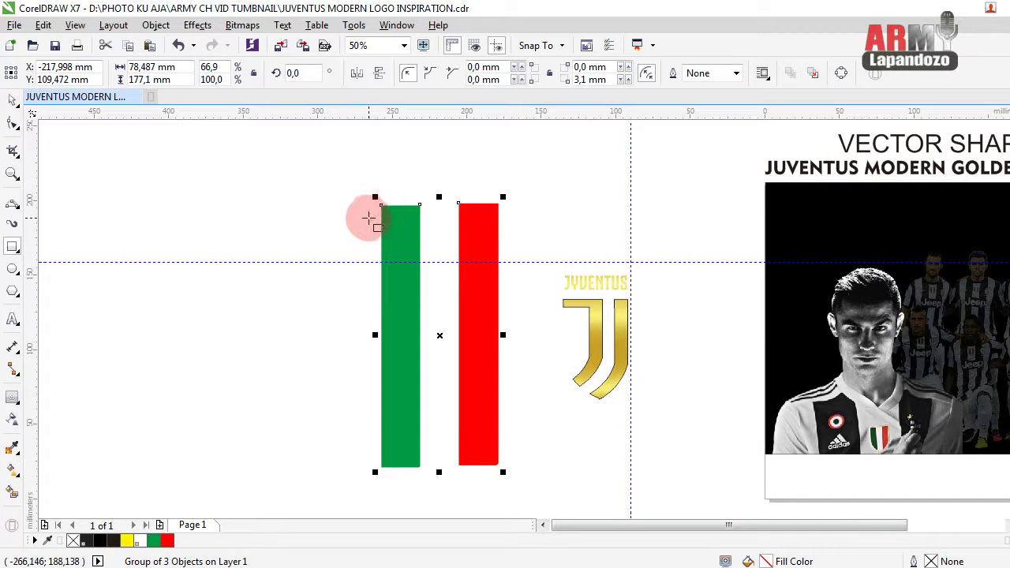
pyautogui.moveTo(370, 215)
pyautogui.mouseDown()
pyautogui.moveTo(540, 461)
pyautogui.moveTo(525, 418)
pyautogui.mouseUp()
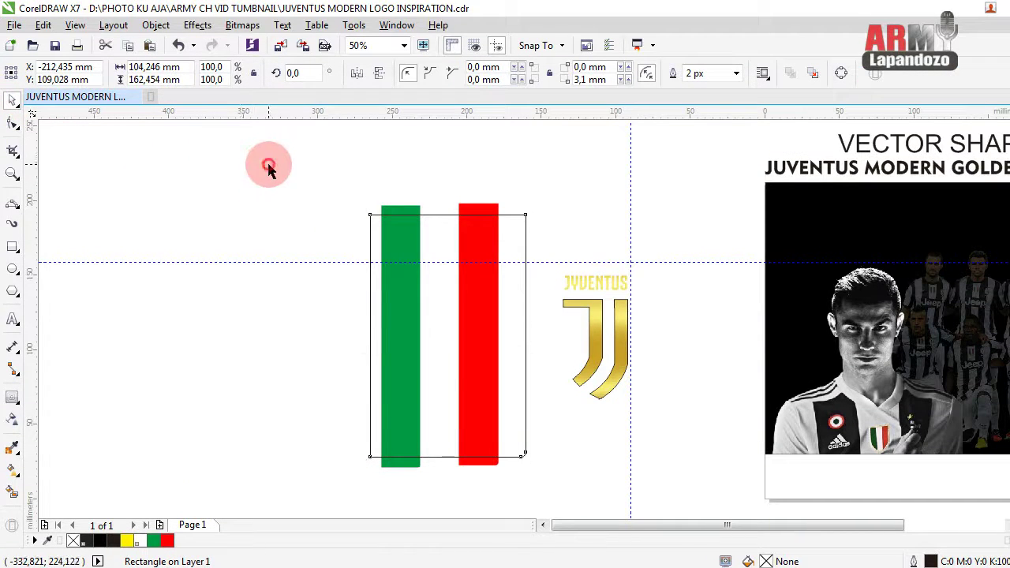
pyautogui.moveTo(444, 355)
pyautogui.mouseDown()
pyautogui.moveTo(561, 450)
pyautogui.moveTo(564, 471)
pyautogui.mouseUp()
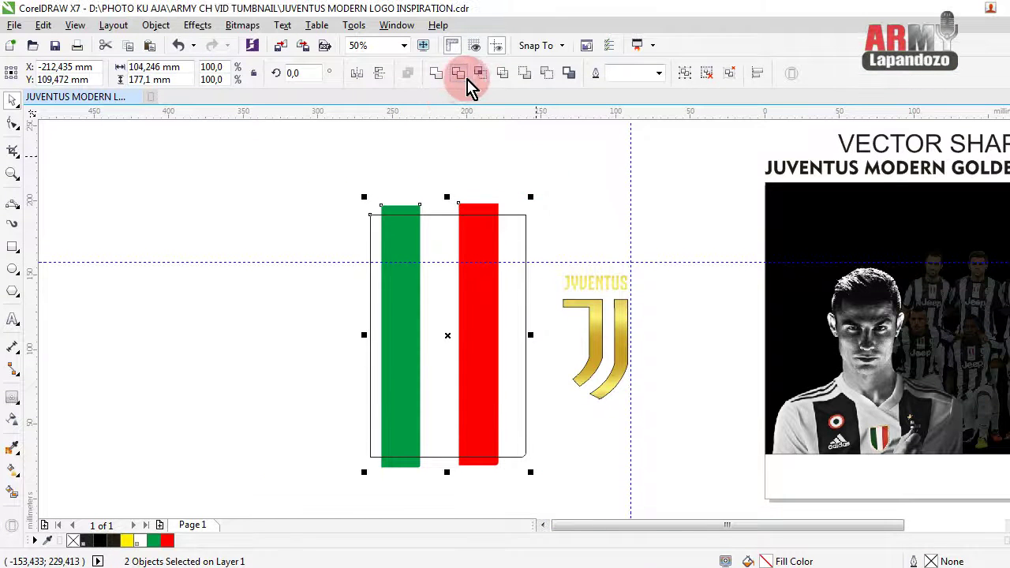
pyautogui.click(439, 300)
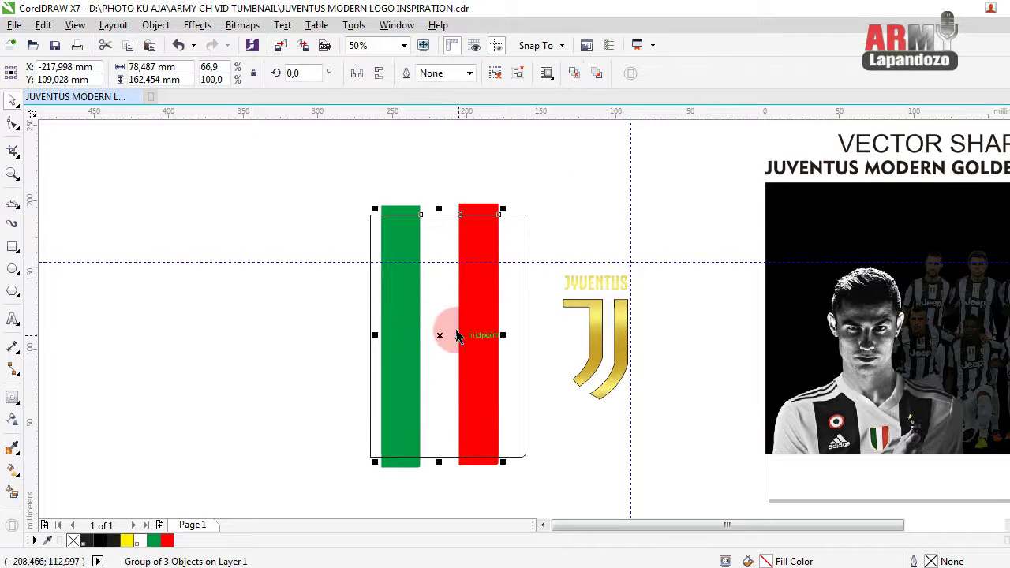
pyautogui.moveTo(441, 336); pyautogui.dragTo(668, 291)
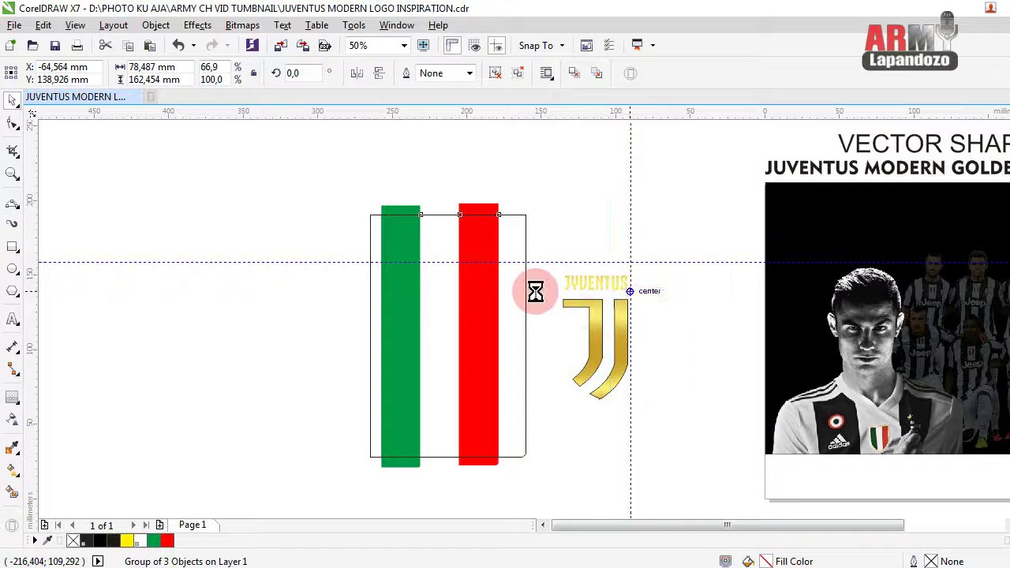
pyautogui.moveTo(314, 187); pyautogui.dragTo(558, 469)
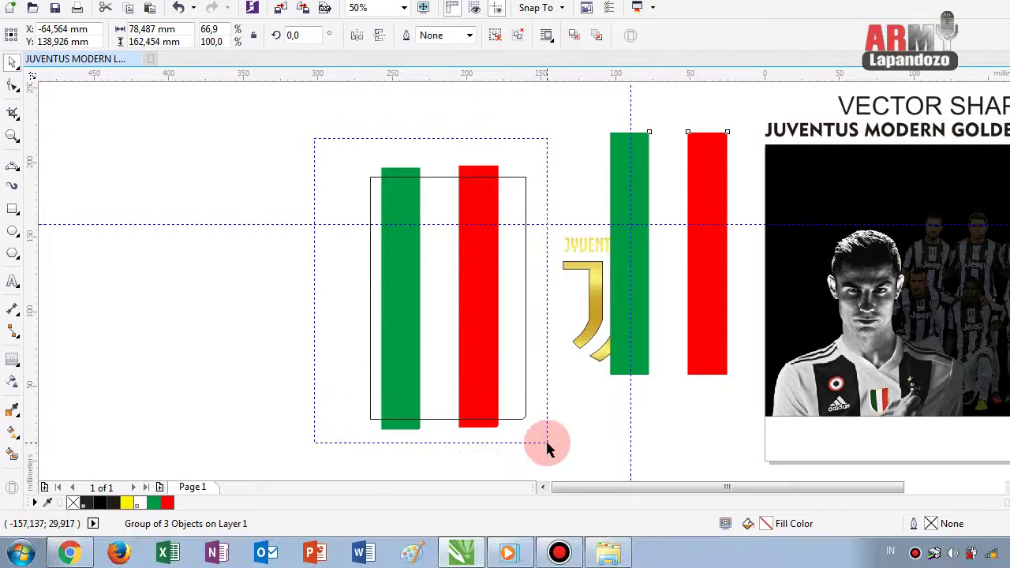
pyautogui.press('Delete')
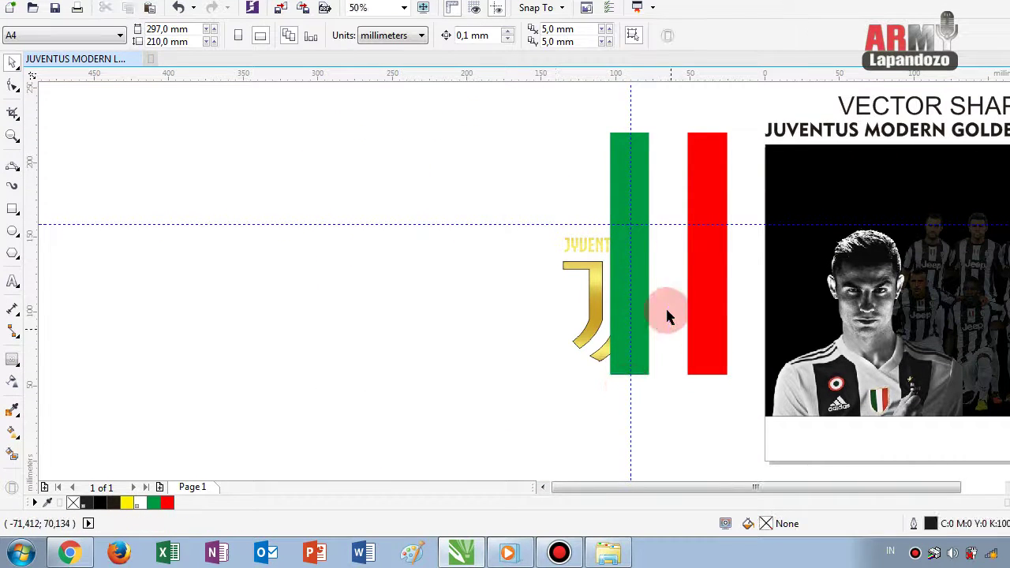
pyautogui.moveTo(663, 289); pyautogui.dragTo(419, 322)
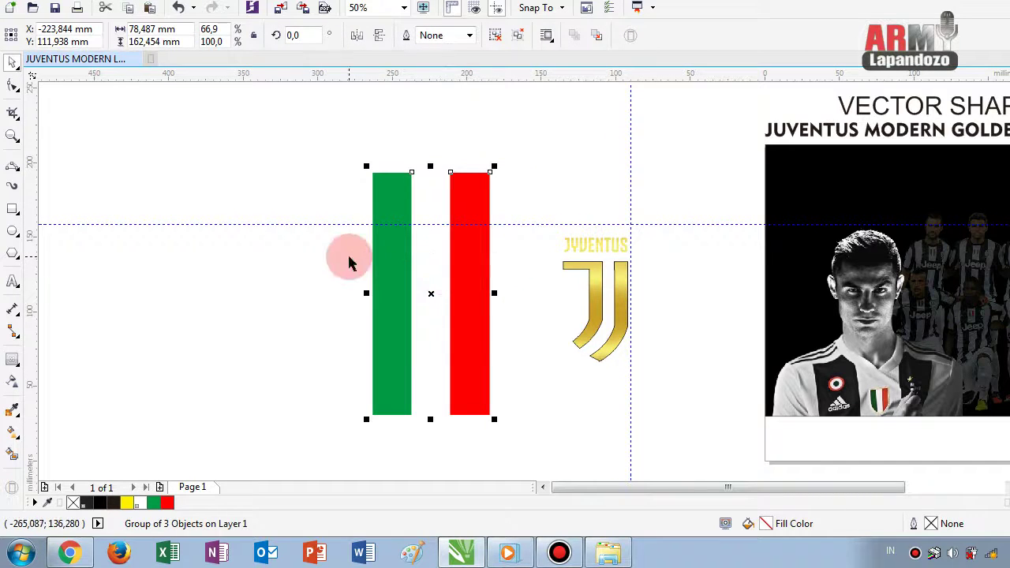
# - Draw an 86.254 × 93.133 mm rectangle and move it to the flag's centre
pyautogui.click(12, 209)
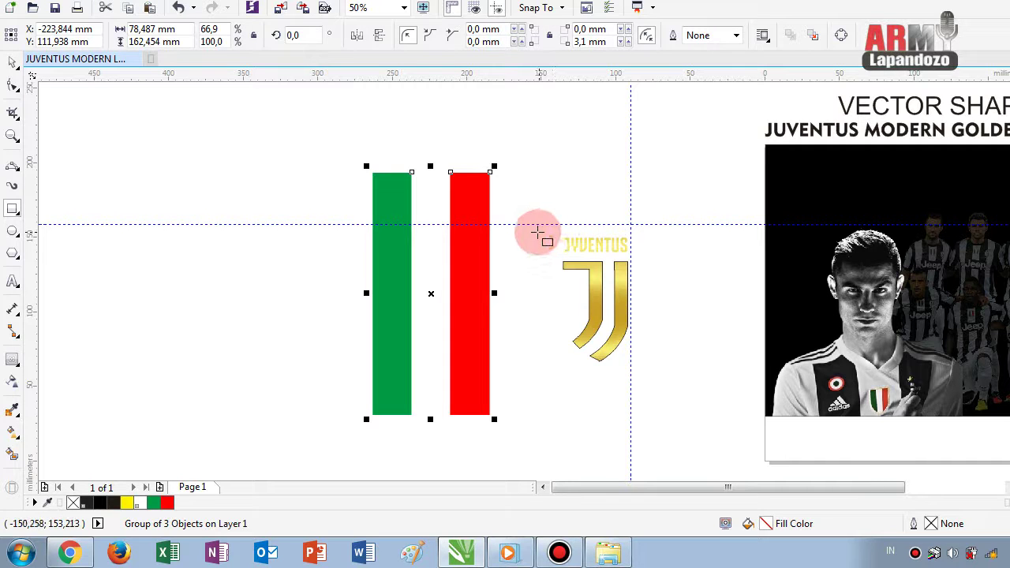
pyautogui.moveTo(537, 232); pyautogui.dragTo(666, 371)
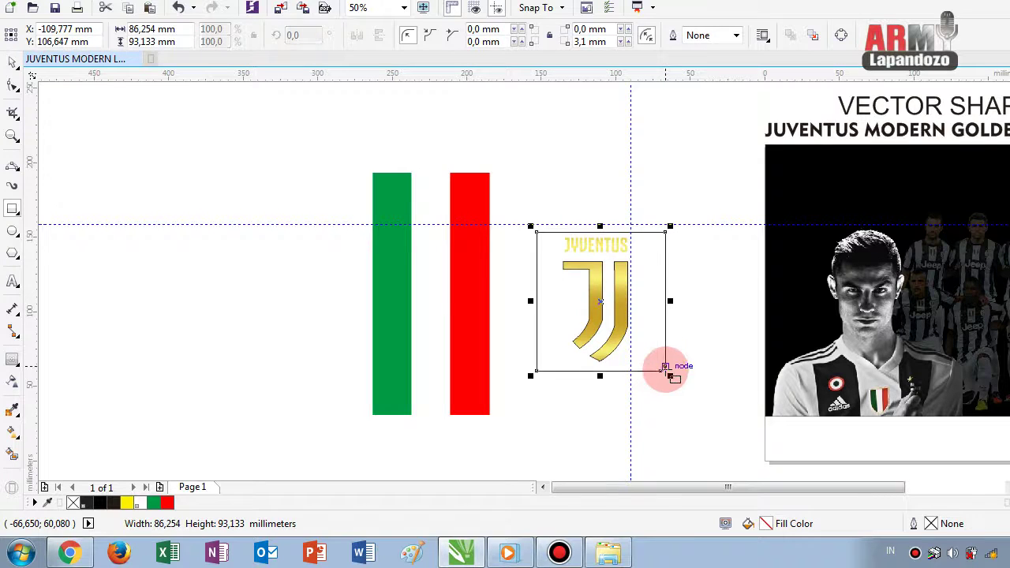
pyautogui.moveTo(562, 310); pyautogui.dragTo(431, 295)
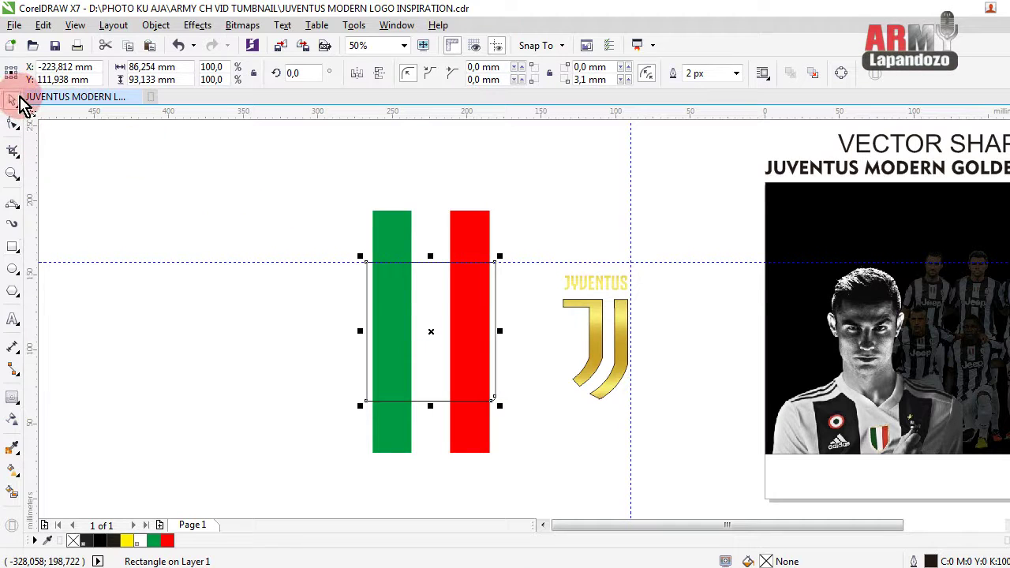
# - Stretch the flag bars taller, lay the rectangle across their middle and select the green and red bars
pyautogui.click(467, 211)
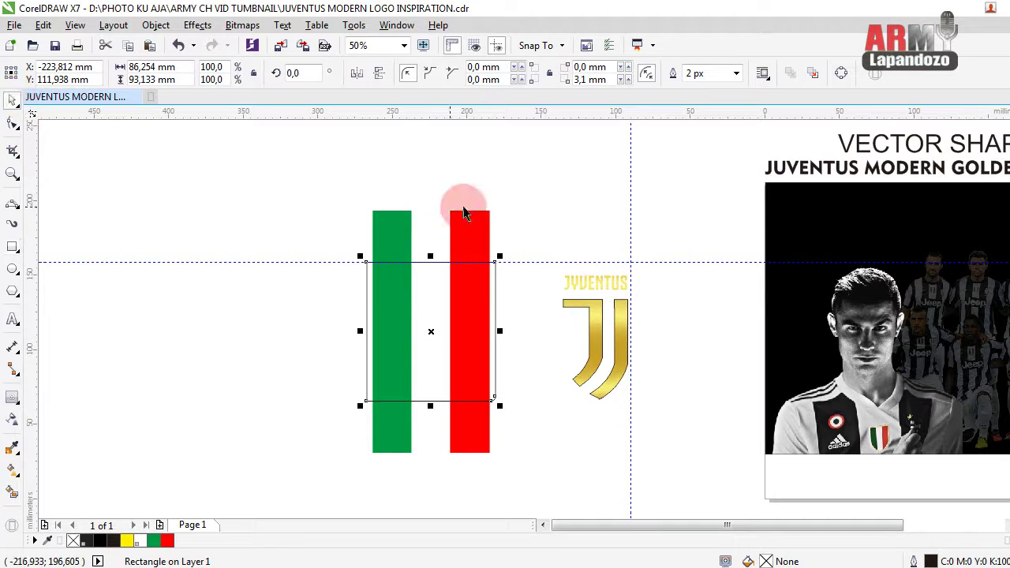
pyautogui.moveTo(470, 223); pyautogui.dragTo(745, 197)
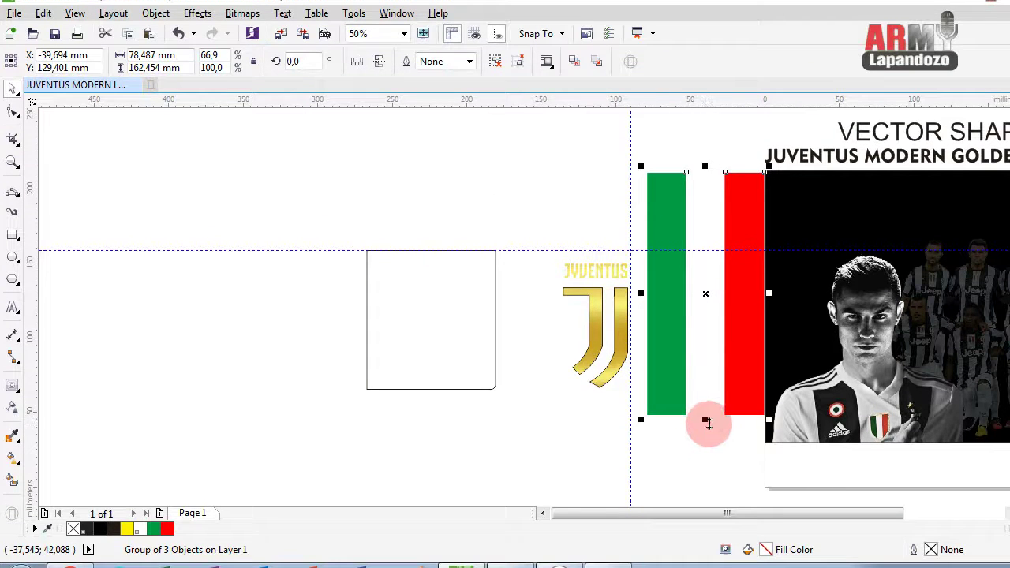
pyautogui.moveTo(707, 424)
pyautogui.mouseDown()
pyautogui.moveTo(712, 438)
pyautogui.moveTo(715, 421)
pyautogui.mouseUp()
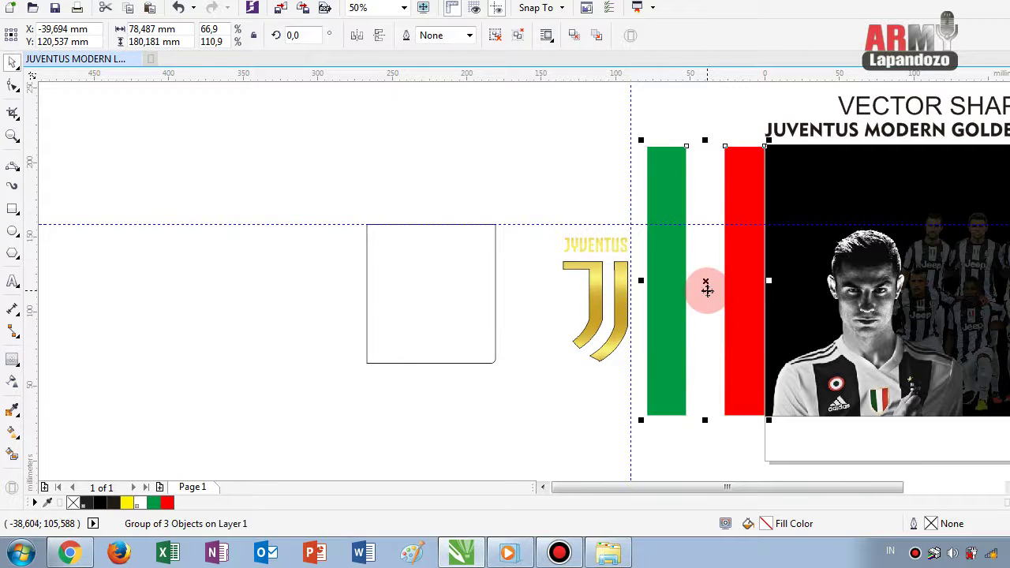
pyautogui.moveTo(706, 290); pyautogui.dragTo(346, 279)
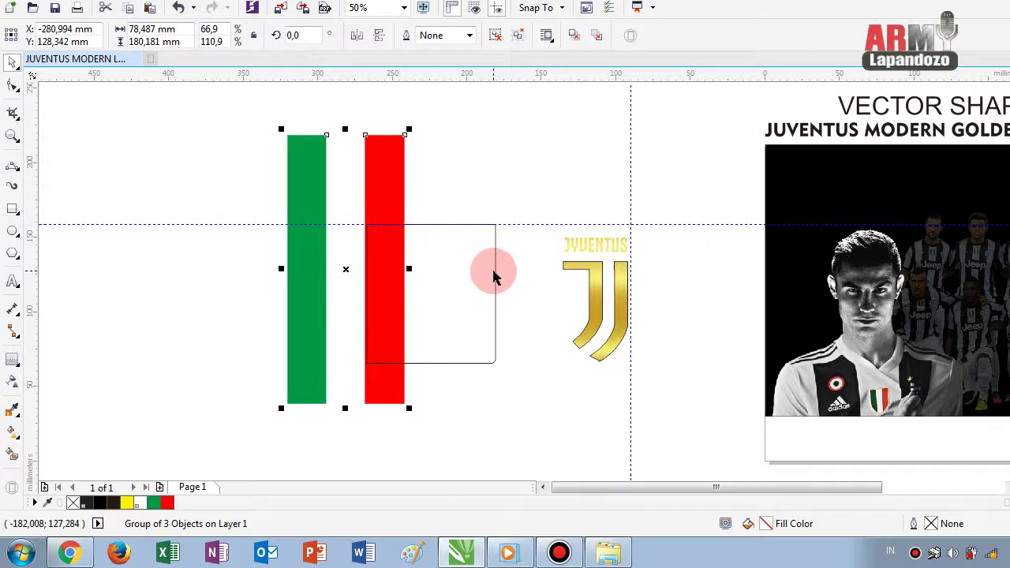
pyautogui.moveTo(494, 272)
pyautogui.mouseDown()
pyautogui.moveTo(391, 261)
pyautogui.moveTo(411, 258)
pyautogui.mouseUp()
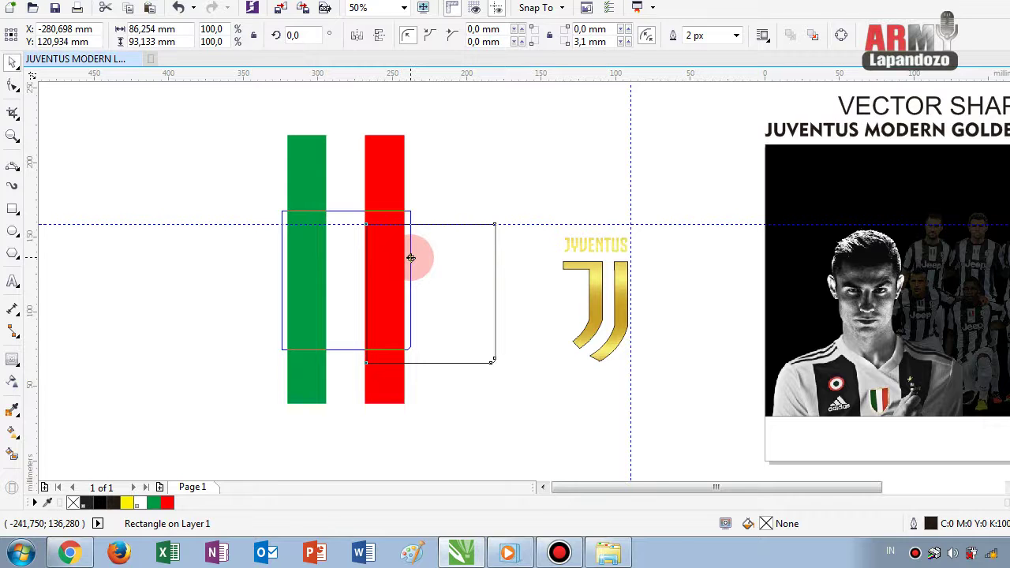
pyautogui.moveTo(410, 258); pyautogui.dragTo(411, 258)
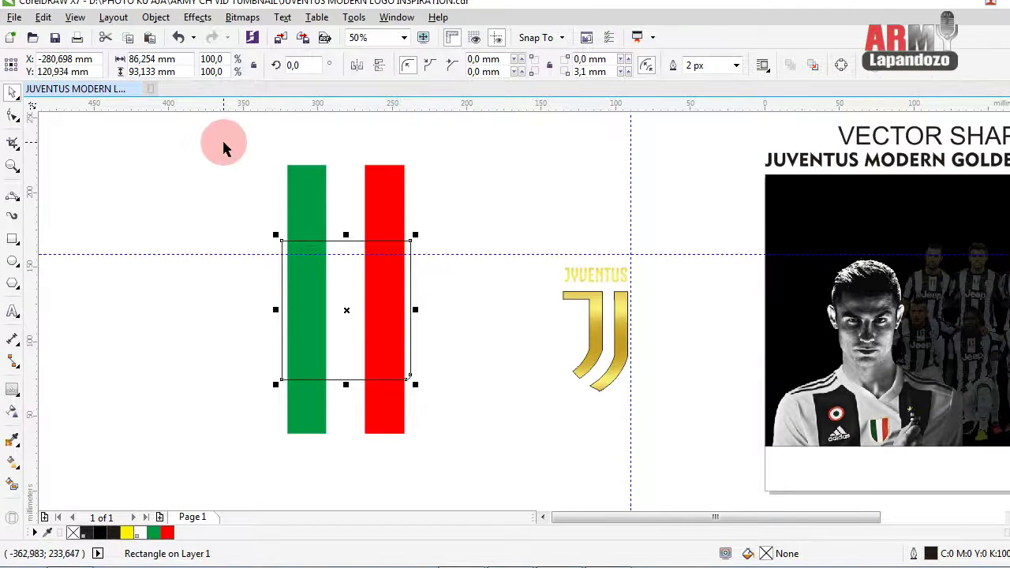
pyautogui.moveTo(223, 143); pyautogui.dragTo(449, 454)
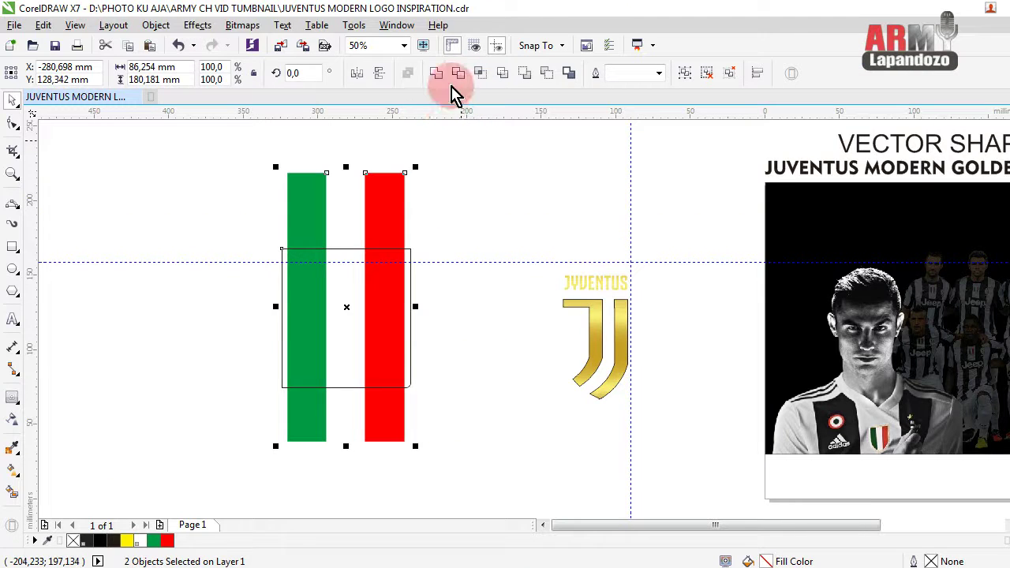
# - Trim the bars' middle away, delete the white rectangle and move the gold J into the gap
pyautogui.click(459, 73)
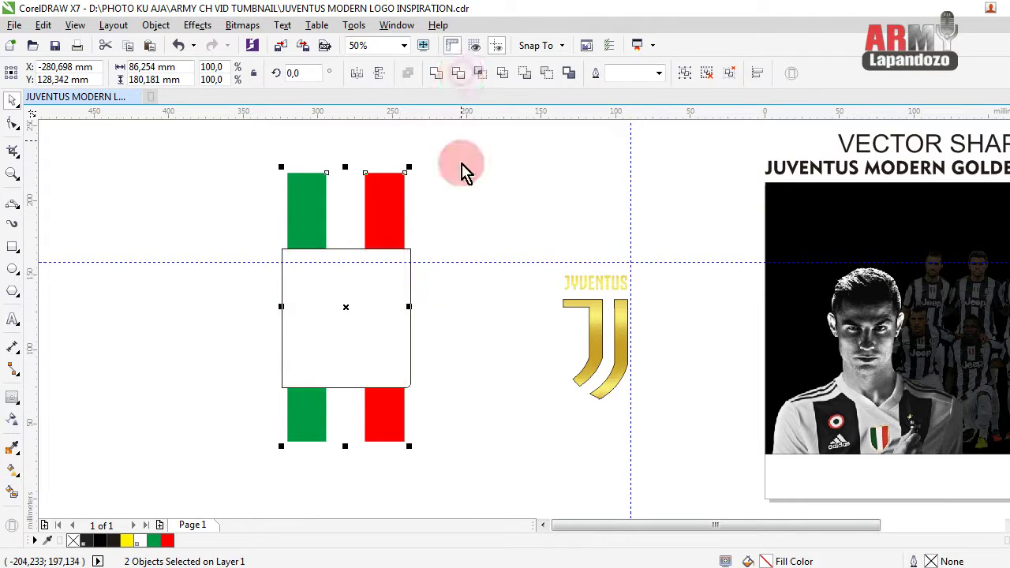
pyautogui.click(425, 308)
pyautogui.click(411, 294)
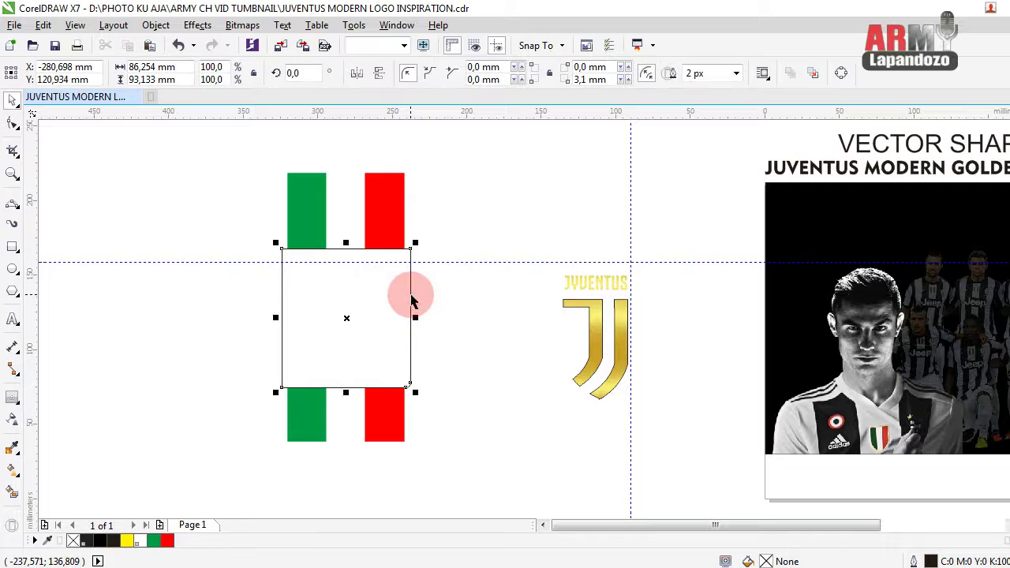
pyautogui.press('Delete')
pyautogui.click(624, 340)
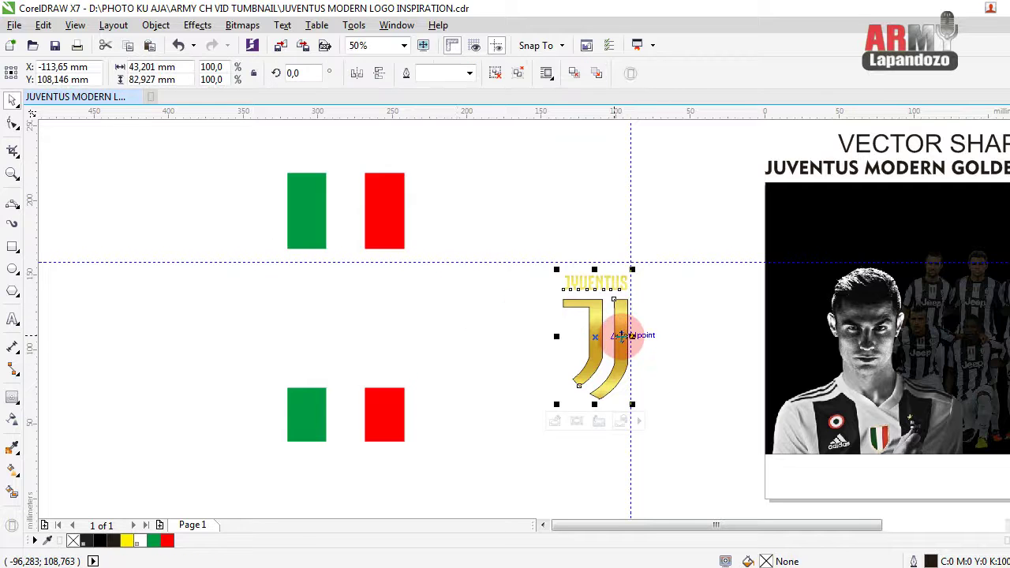
pyautogui.press('Delete')
pyautogui.moveTo(367, 335)
pyautogui.mouseDown()
pyautogui.moveTo(368, 313)
pyautogui.moveTo(368, 329)
pyautogui.mouseUp()
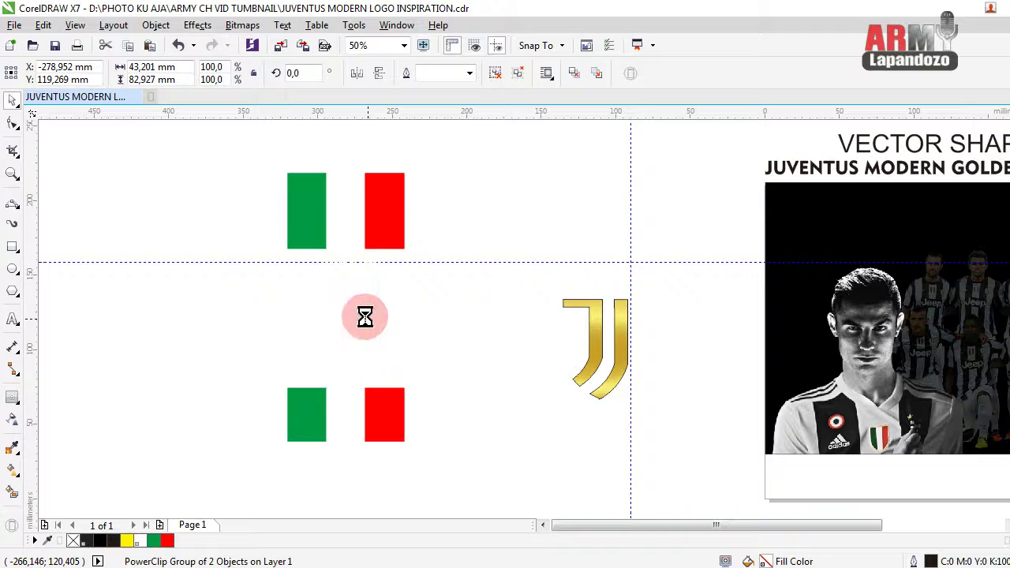
# - Narrow the flag pieces group to 50.5% width (59.321 mm)
pyautogui.click(382, 210)
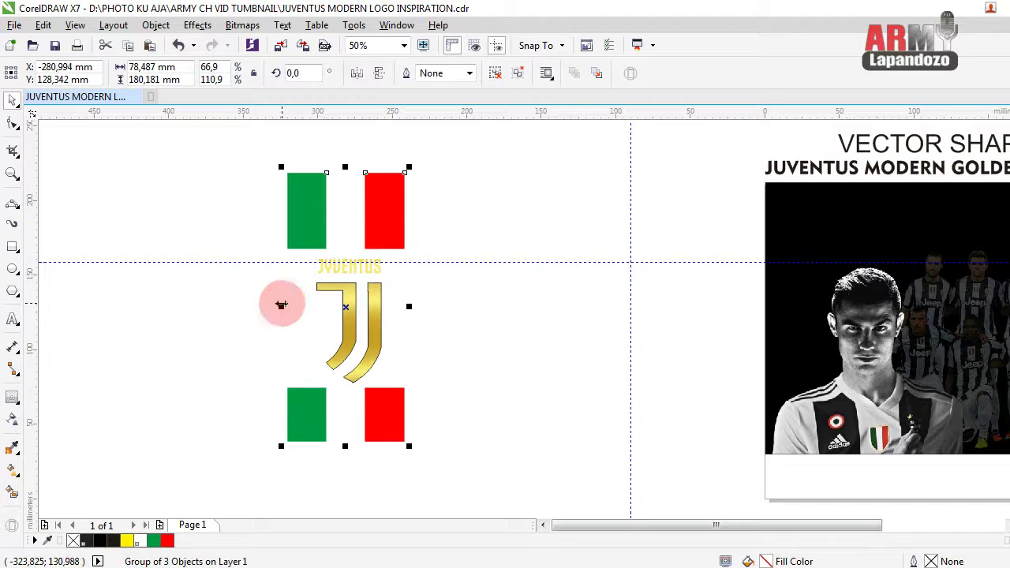
pyautogui.click(305, 226)
pyautogui.click(277, 320)
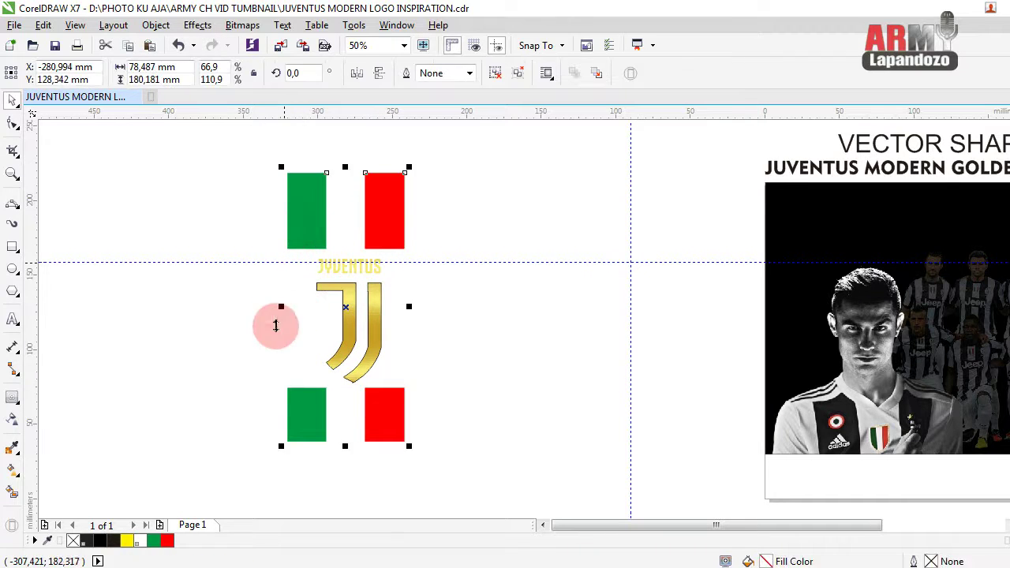
pyautogui.moveTo(281, 307); pyautogui.dragTo(291, 309)
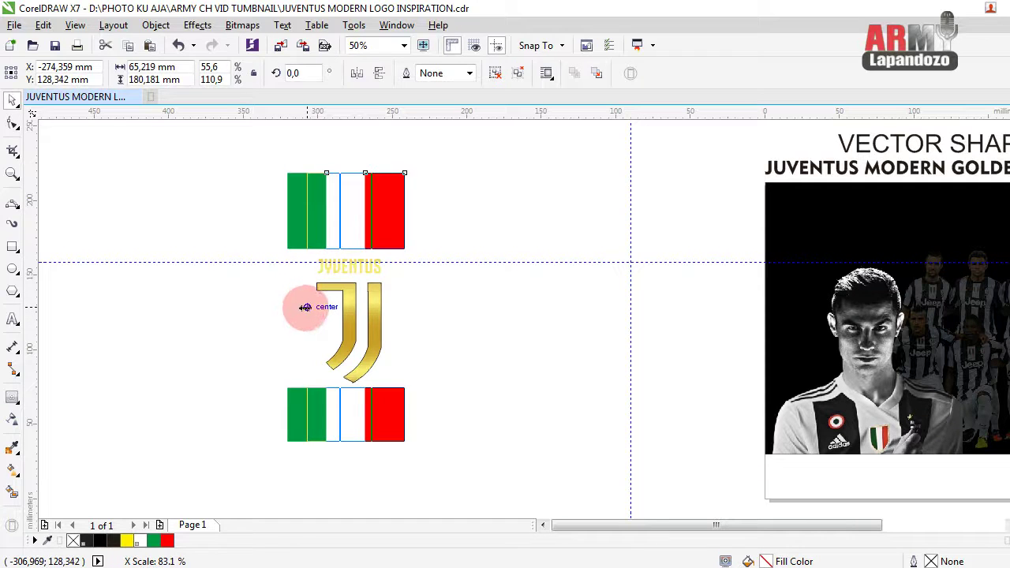
pyautogui.moveTo(305, 307); pyautogui.dragTo(309, 307)
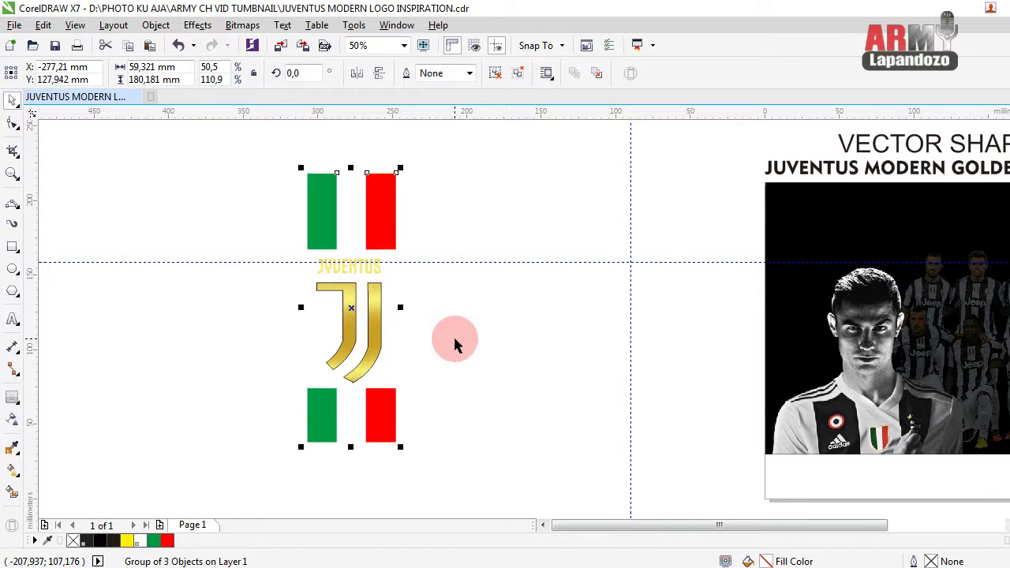
# - Select the flag pieces and J logo and drag them onto the photo's left side
pyautogui.moveTo(264, 146); pyautogui.dragTo(474, 507)
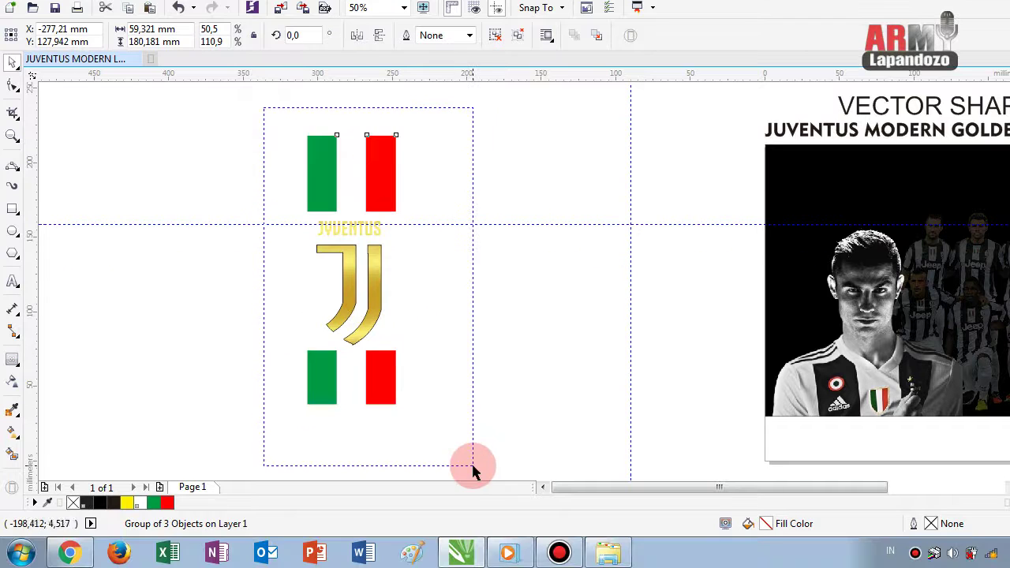
pyautogui.moveTo(474, 471); pyautogui.dragTo(474, 471)
pyautogui.keyDown('shift'); pyautogui.click(334, 300); pyautogui.keyUp('shift')
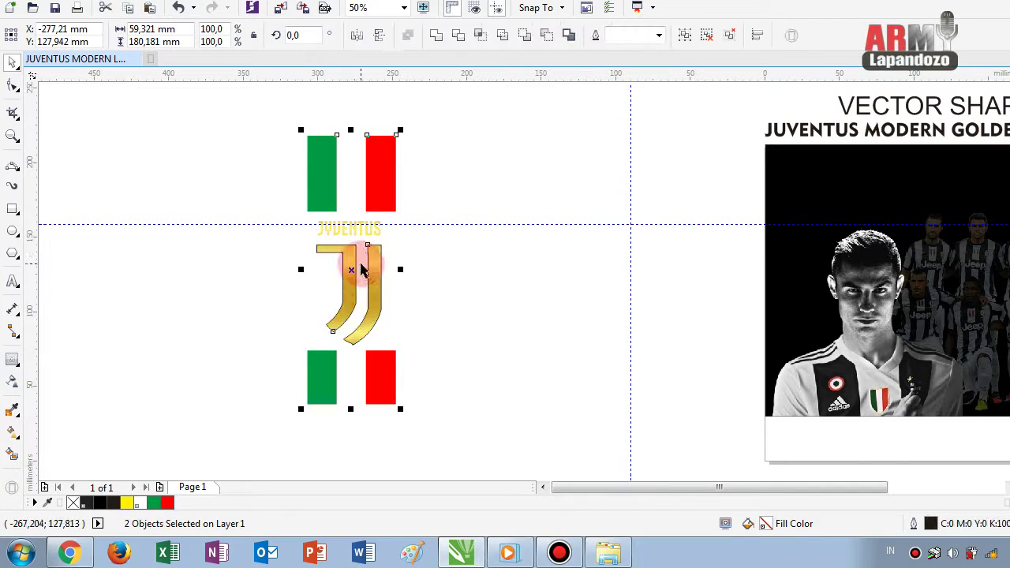
pyautogui.moveTo(353, 273); pyautogui.dragTo(758, 287)
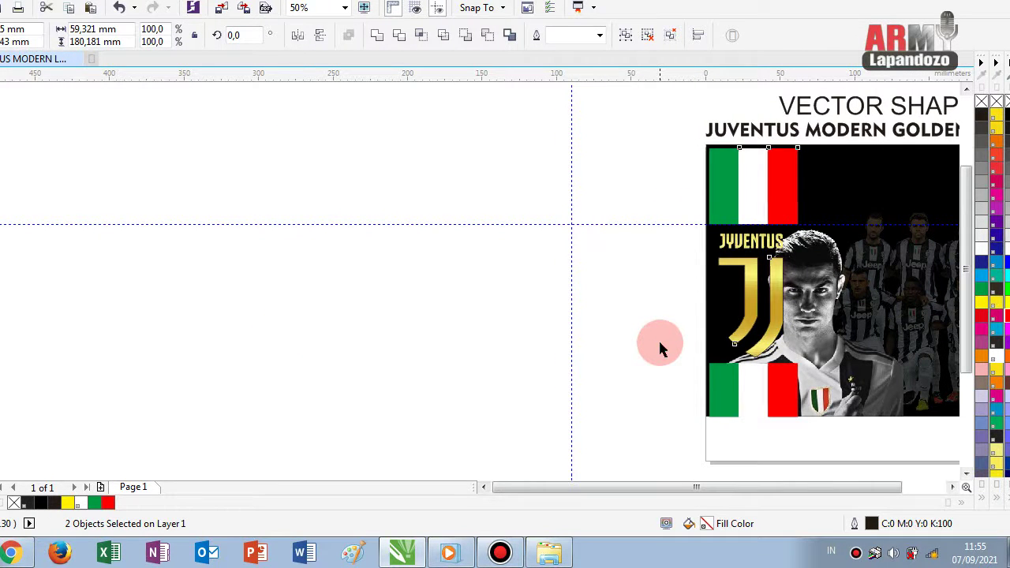
# - Nudge the flags and J logo left and up flush with the photo's top-left edge
pyautogui.press('Left')
pyautogui.press('Up')
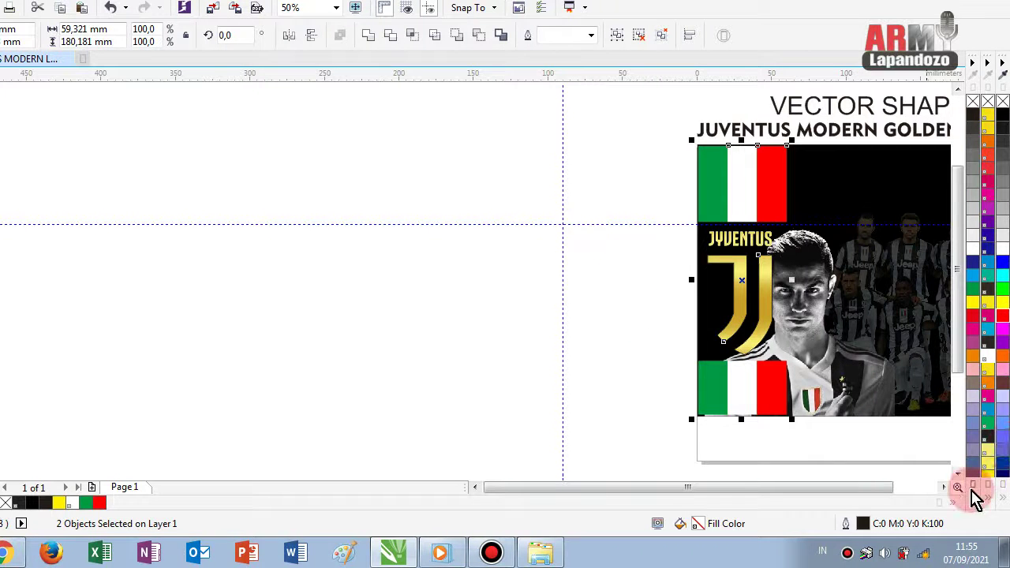
pyautogui.click(945, 487)
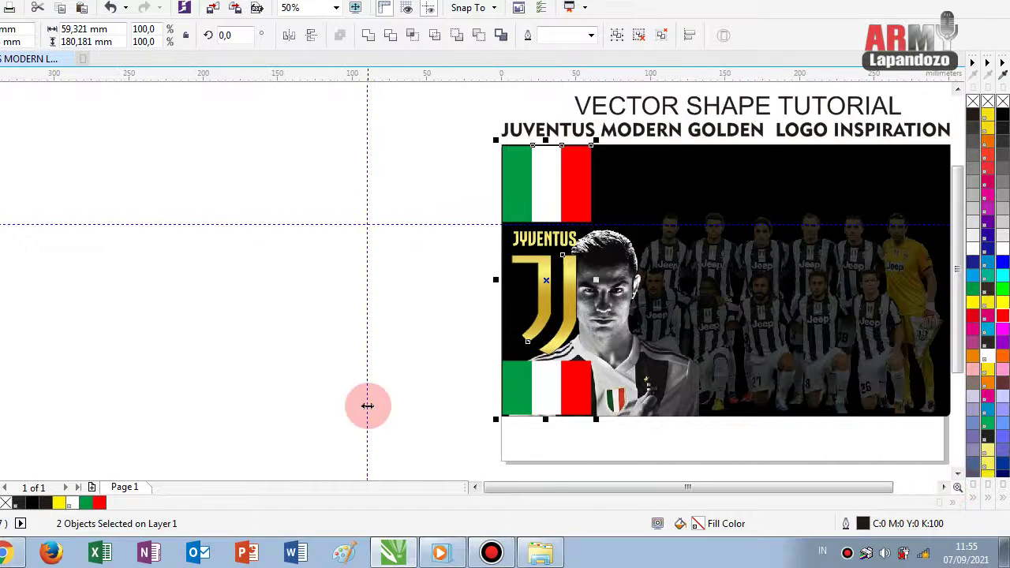
pyautogui.click(356, 369)
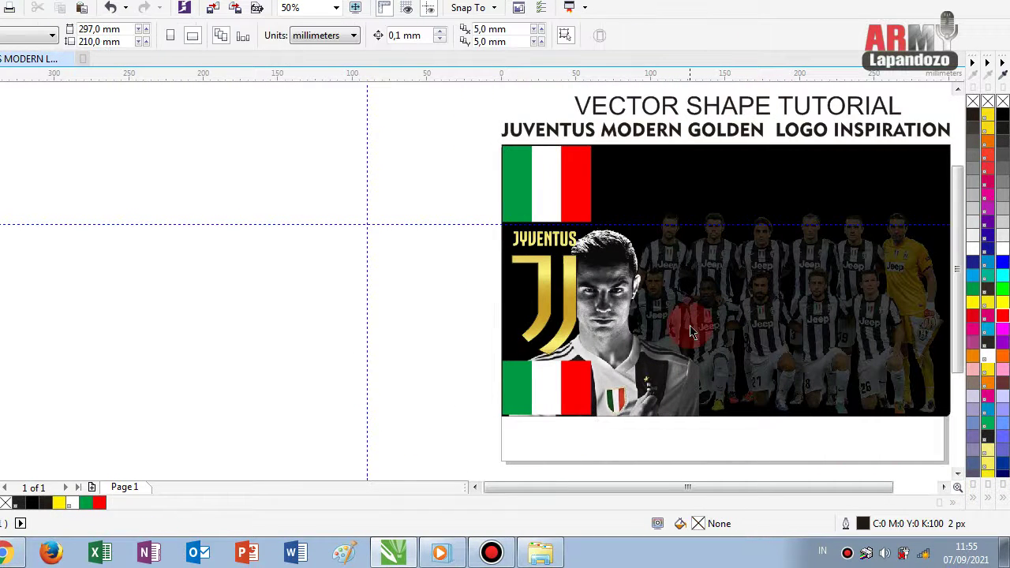
pyautogui.click(643, 372)
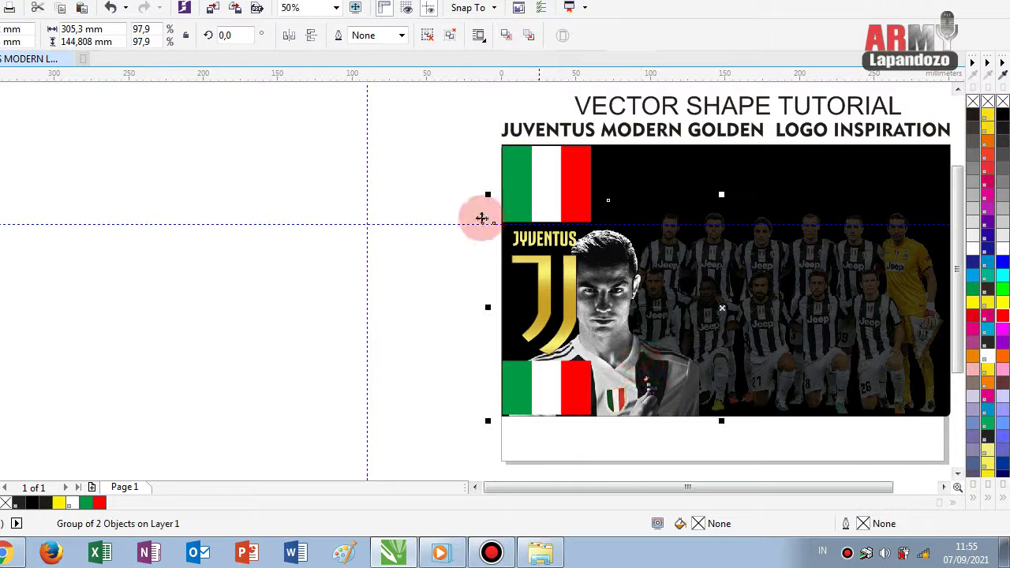
pyautogui.scroll(-1, 467, 203)
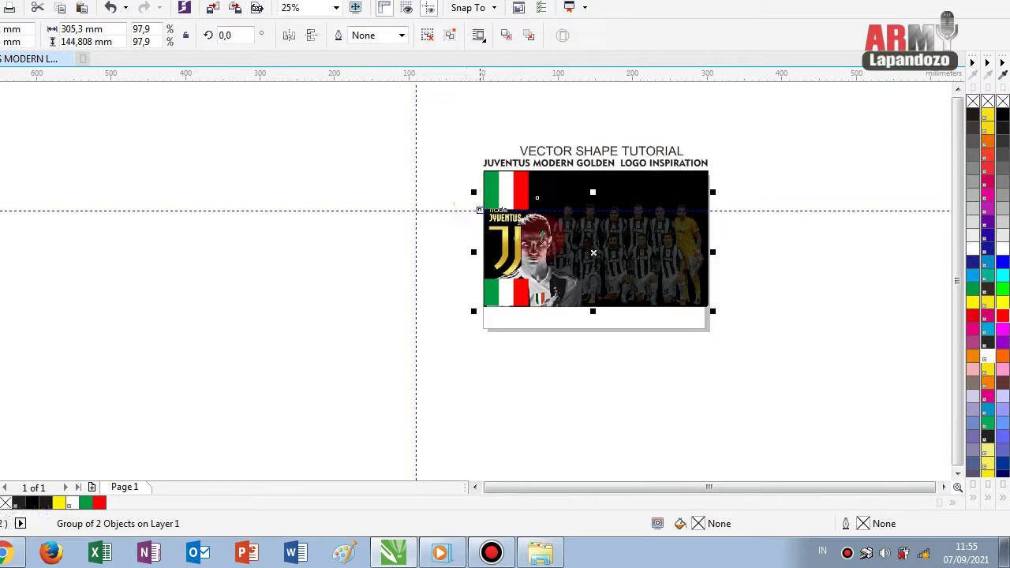
# - Resize and reposition the photo inside its frame to 89.3% (278.402 × 132.05 mm), right of the J
pyautogui.doubleClick(554, 265)
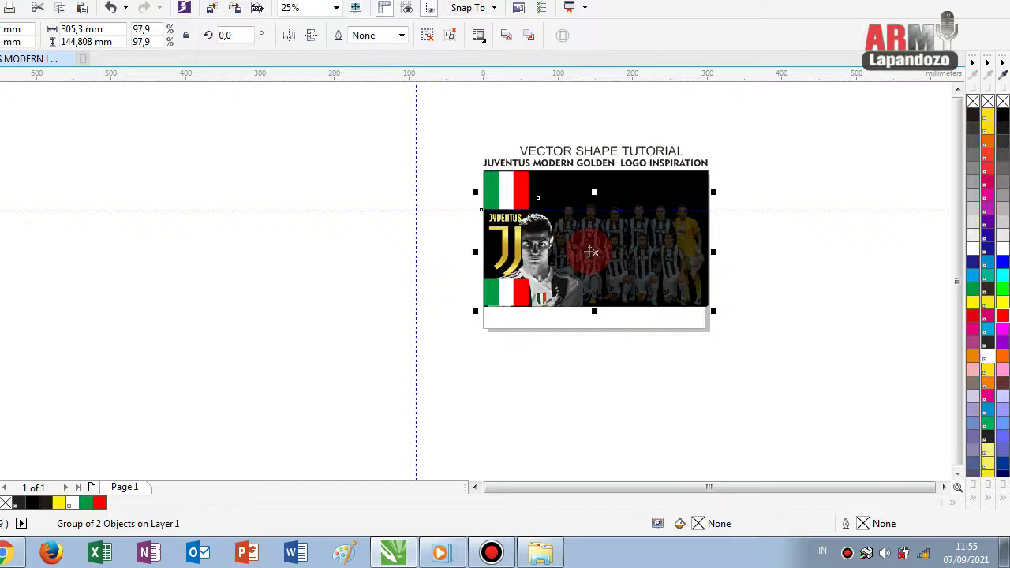
pyautogui.moveTo(591, 251); pyautogui.dragTo(626, 254)
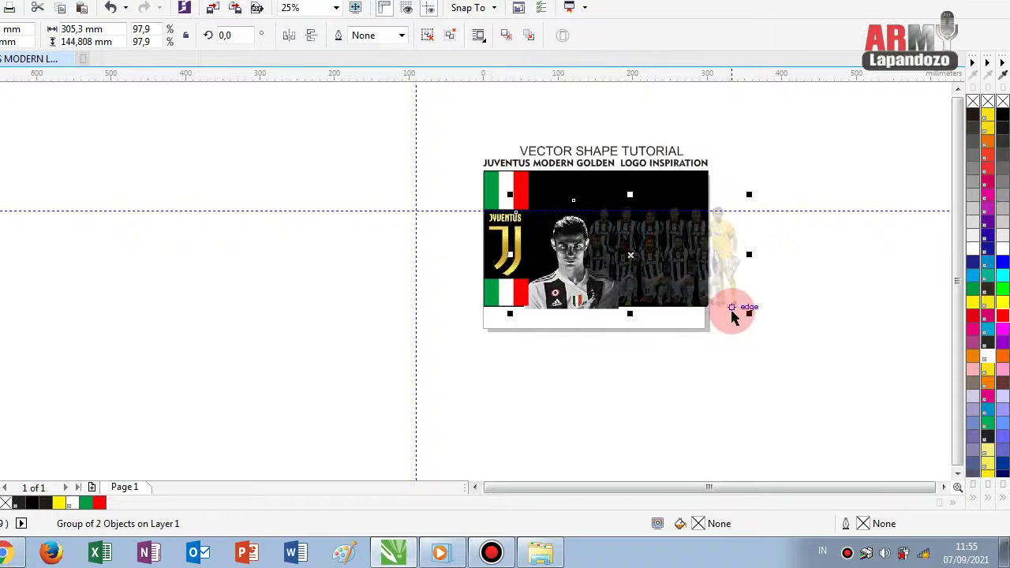
pyautogui.moveTo(746, 314); pyautogui.dragTo(717, 294)
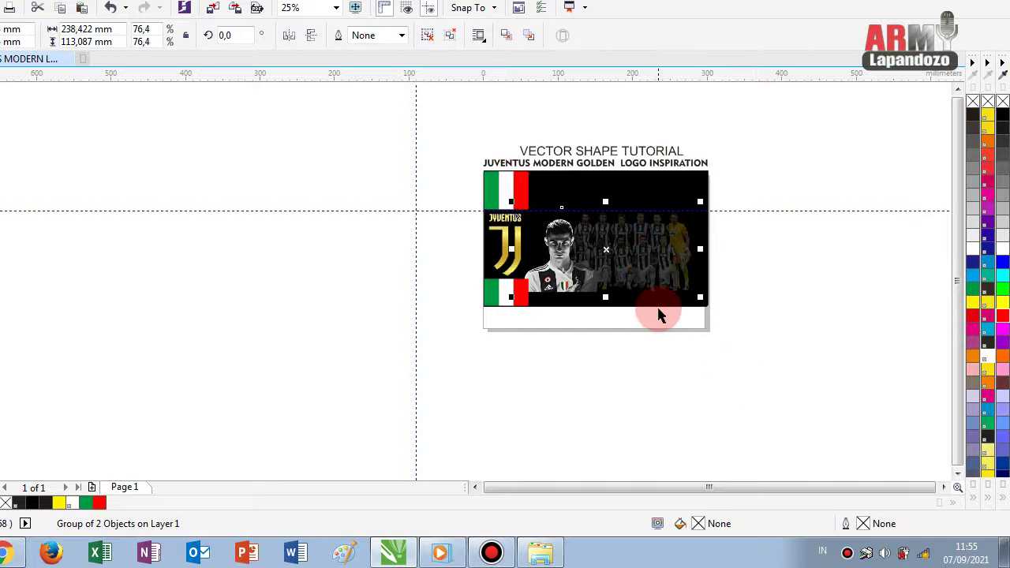
pyautogui.moveTo(610, 255); pyautogui.dragTo(621, 270)
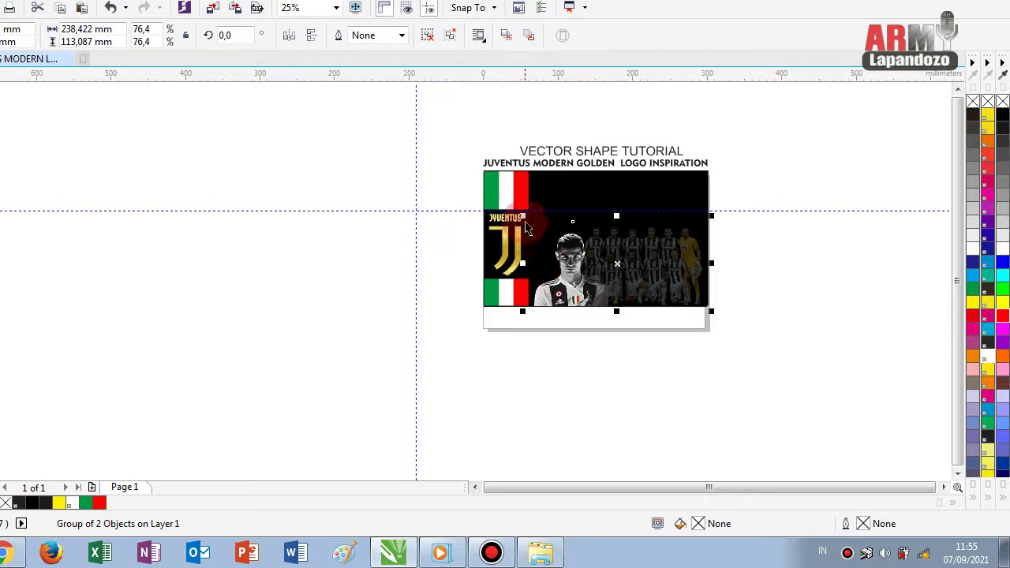
pyautogui.moveTo(522, 216); pyautogui.dragTo(520, 211)
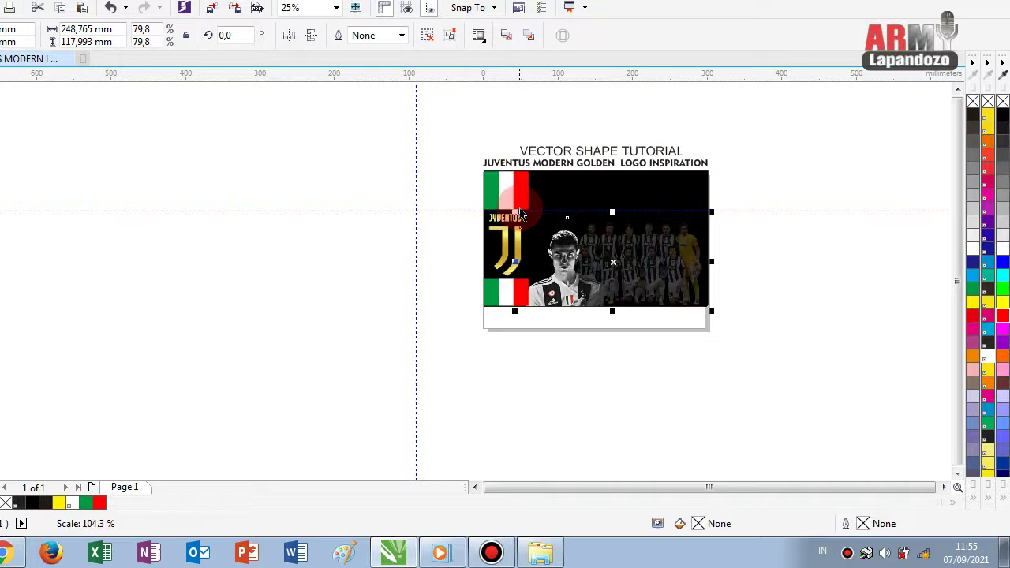
pyautogui.moveTo(514, 210); pyautogui.dragTo(508, 205)
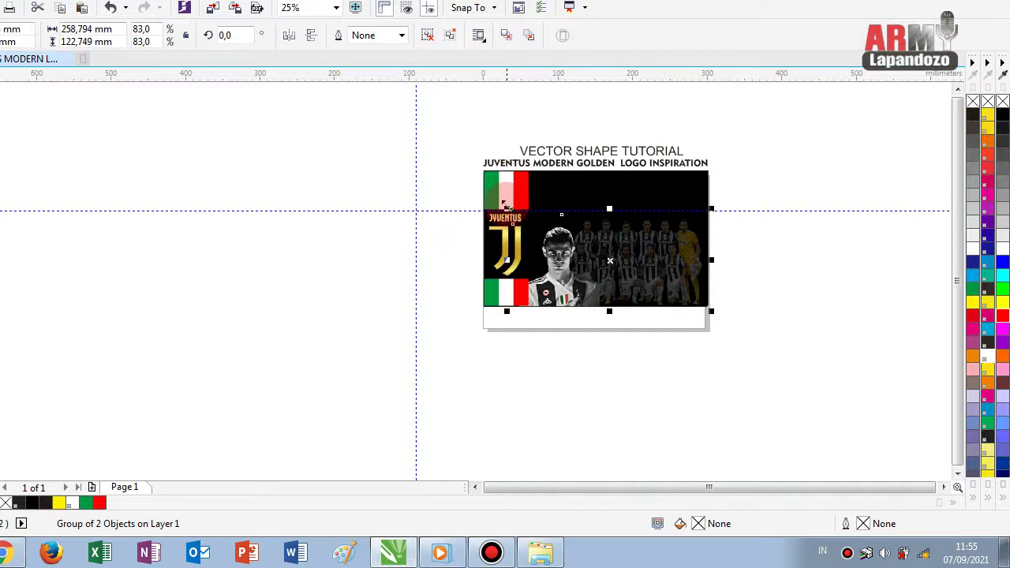
pyautogui.moveTo(506, 207); pyautogui.dragTo(492, 201)
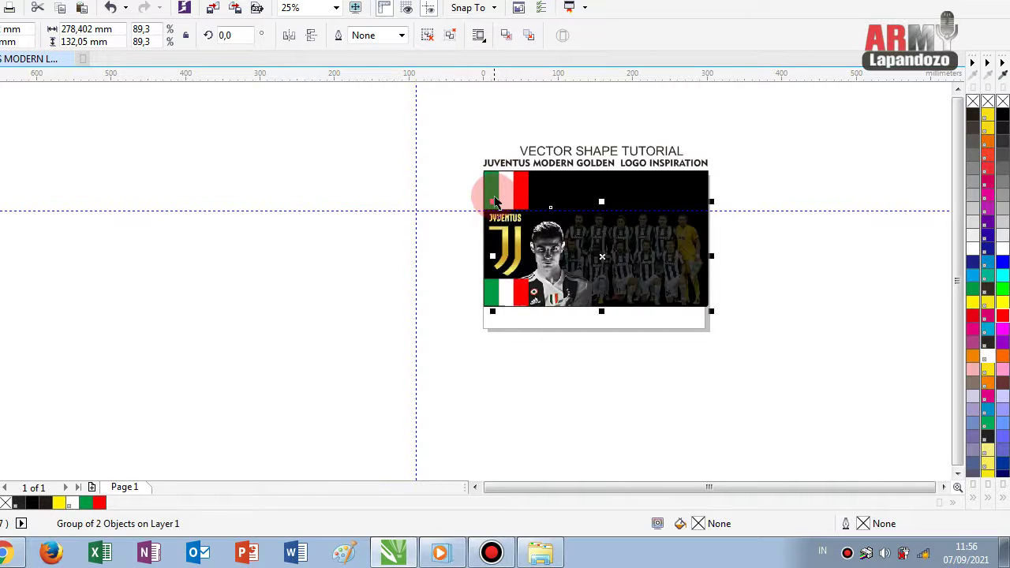
pyautogui.click(361, 230)
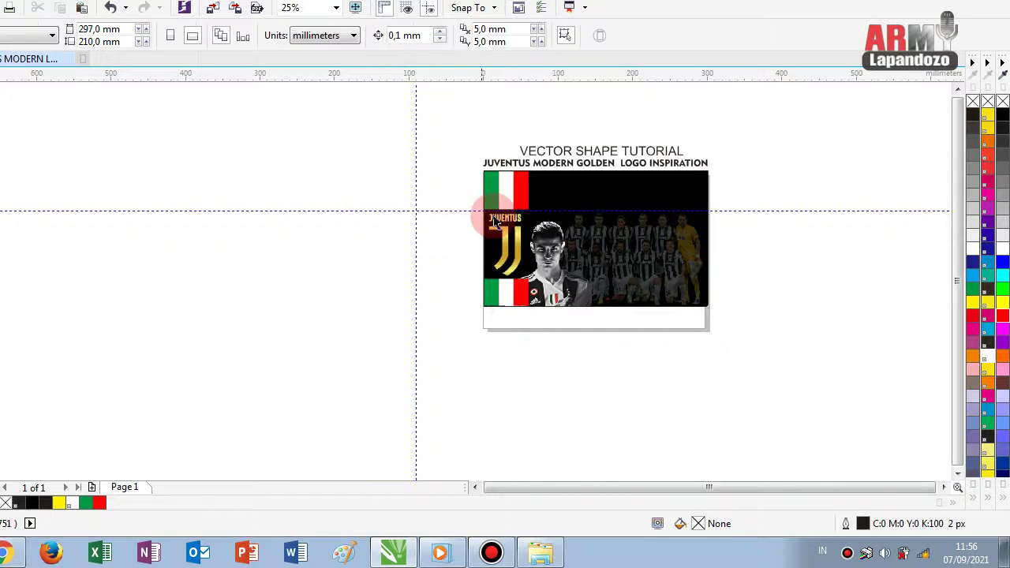
pyautogui.scroll(1, 527, 219)
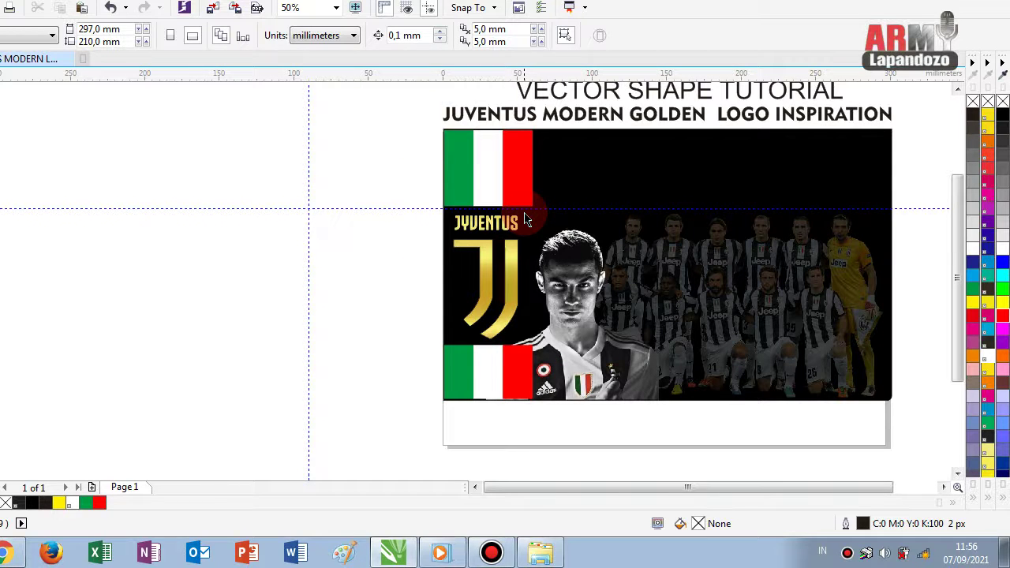
# - Bring the player-and-team photo group to the front of the page
pyautogui.click(558, 353)
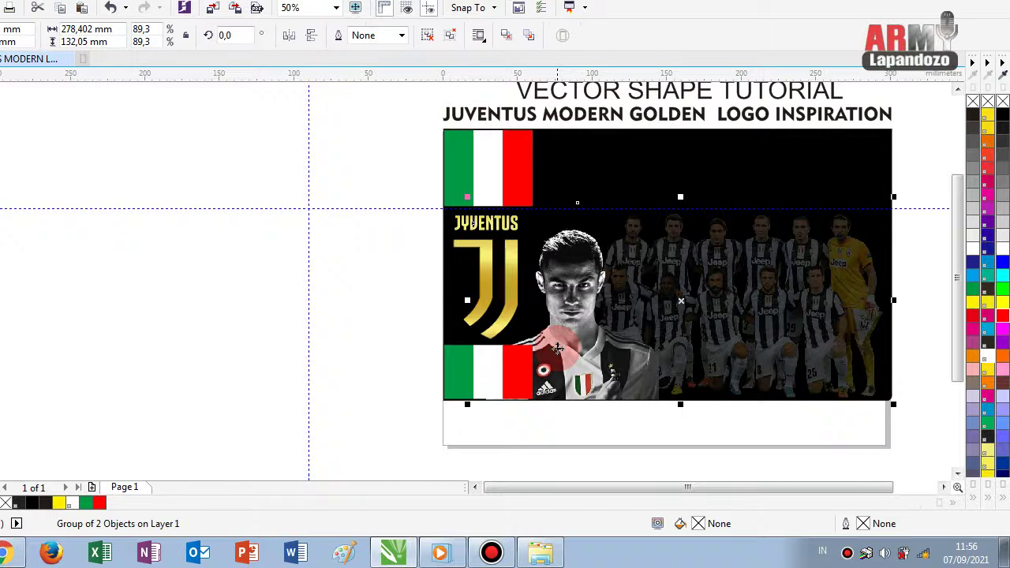
pyautogui.rightClick(558, 347)
pyautogui.moveTo(600, 378)
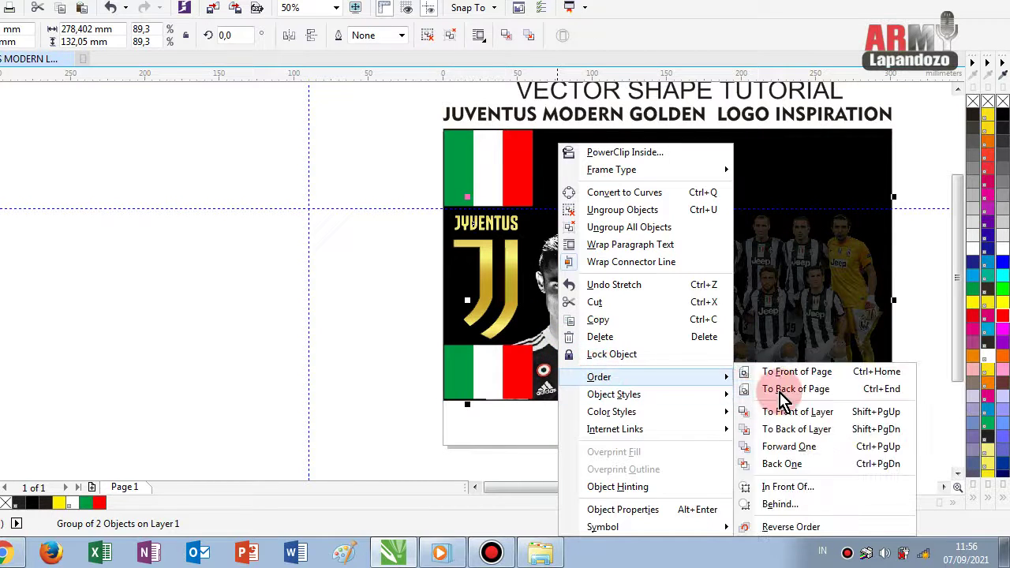
pyautogui.click(811, 373)
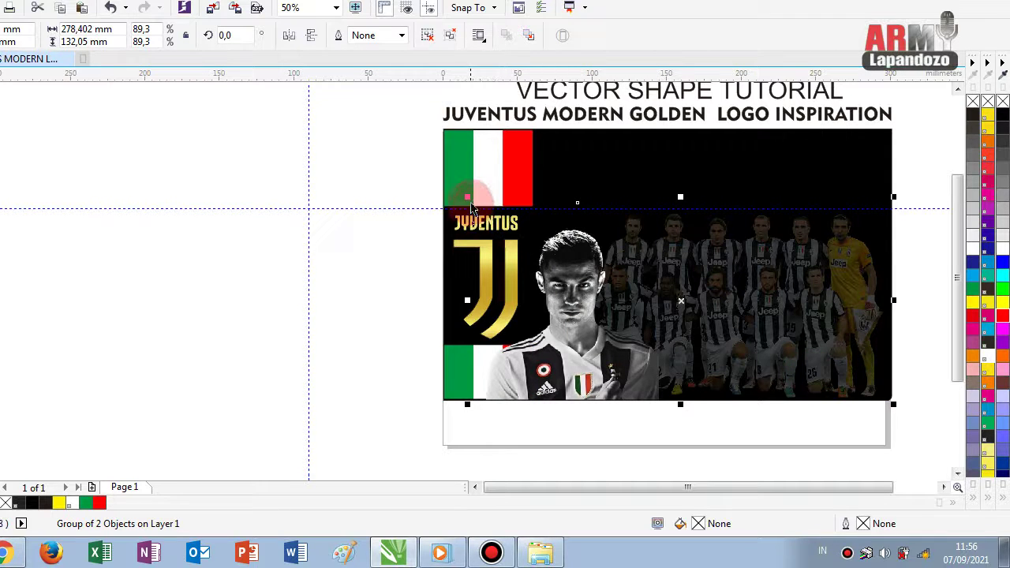
# - Enlarge the photo to about 91.7% from its top-left corner and review the banner
pyautogui.moveTo(467, 197); pyautogui.dragTo(456, 190)
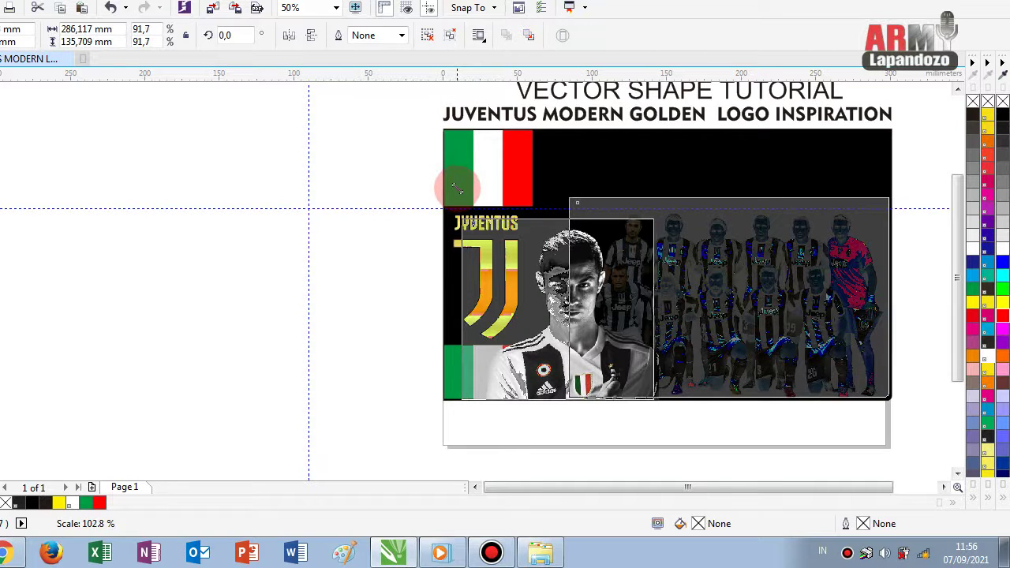
pyautogui.click(341, 220)
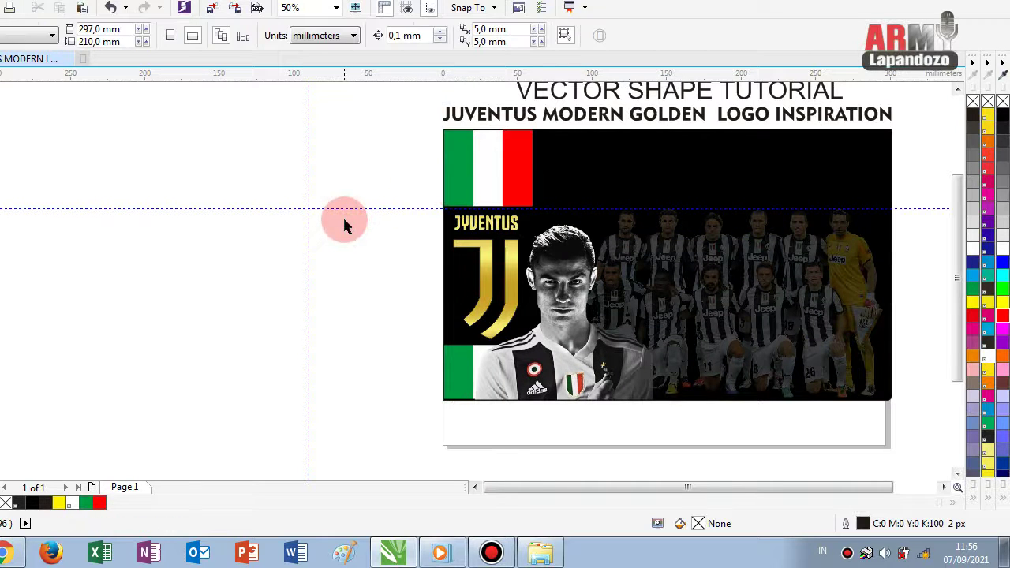
pyautogui.scroll(-1, 341, 225)
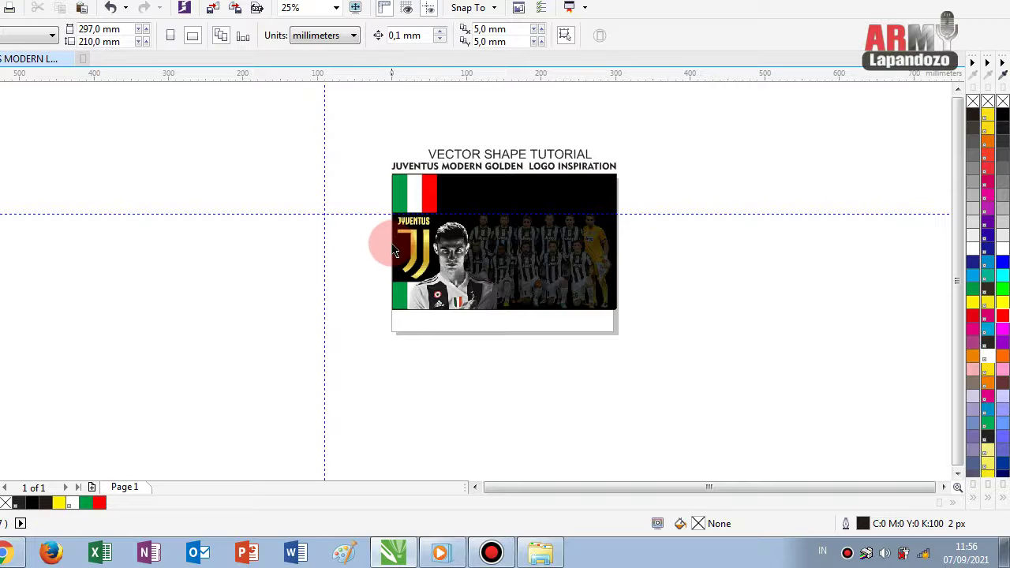
pyautogui.scroll(1, 392, 244)
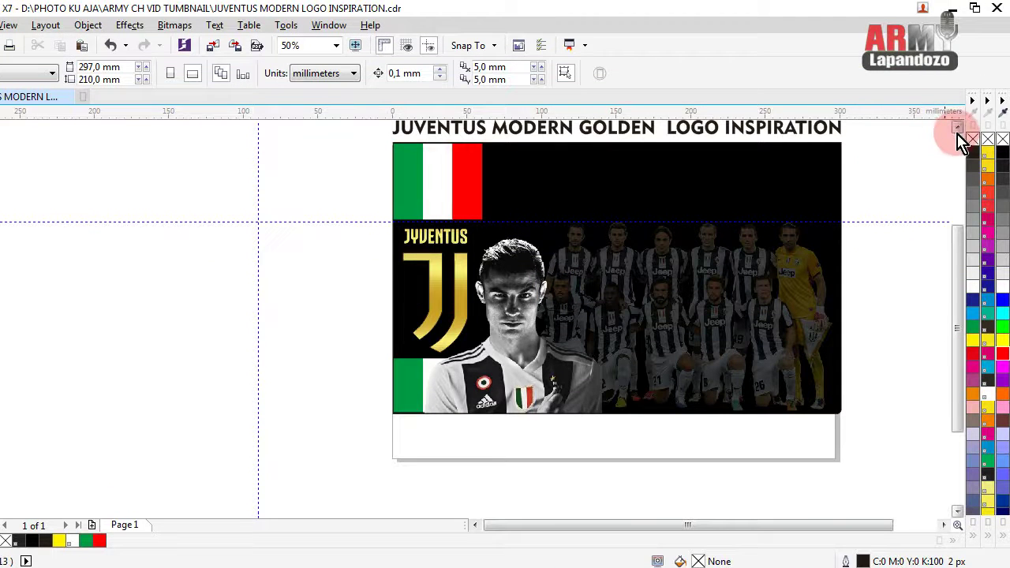
pyautogui.scroll(1, 958, 138)
pyautogui.scroll(1, 957, 138)
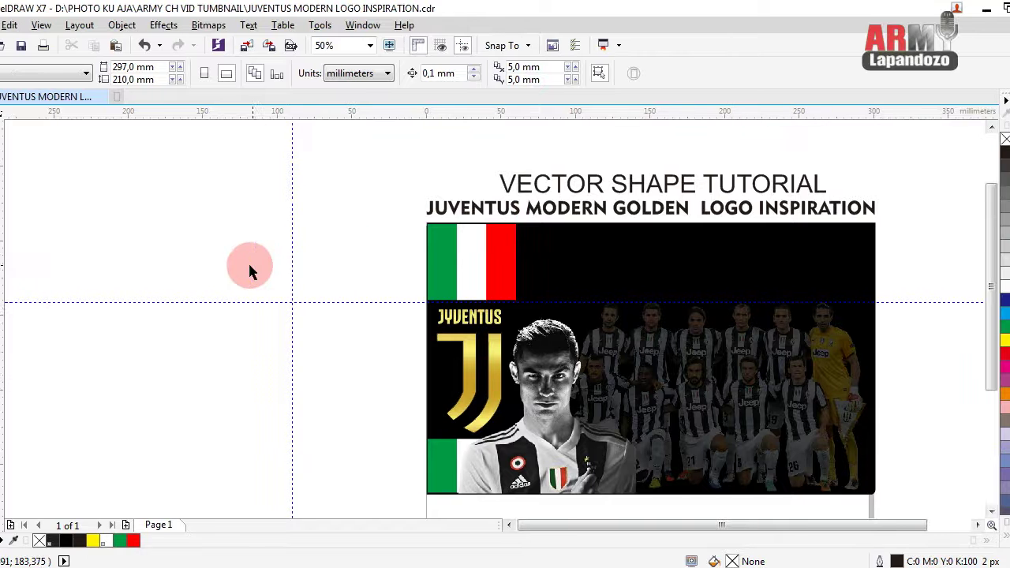
# - Type 'JUVENTUS SQUAD' as a text line on the banner top and enlarge it to about 63 pt
pyautogui.click(12, 318)
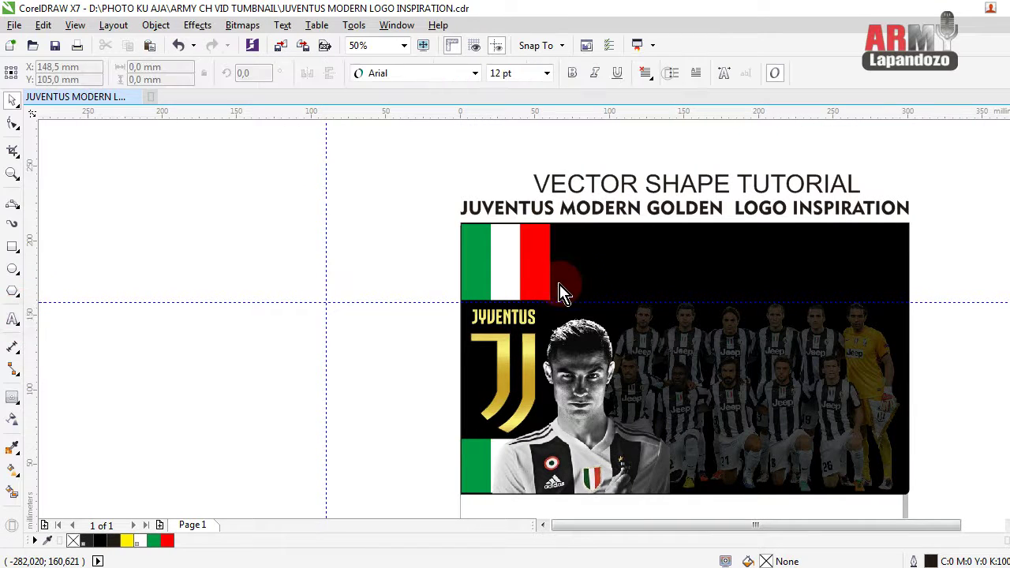
pyautogui.click(581, 273)
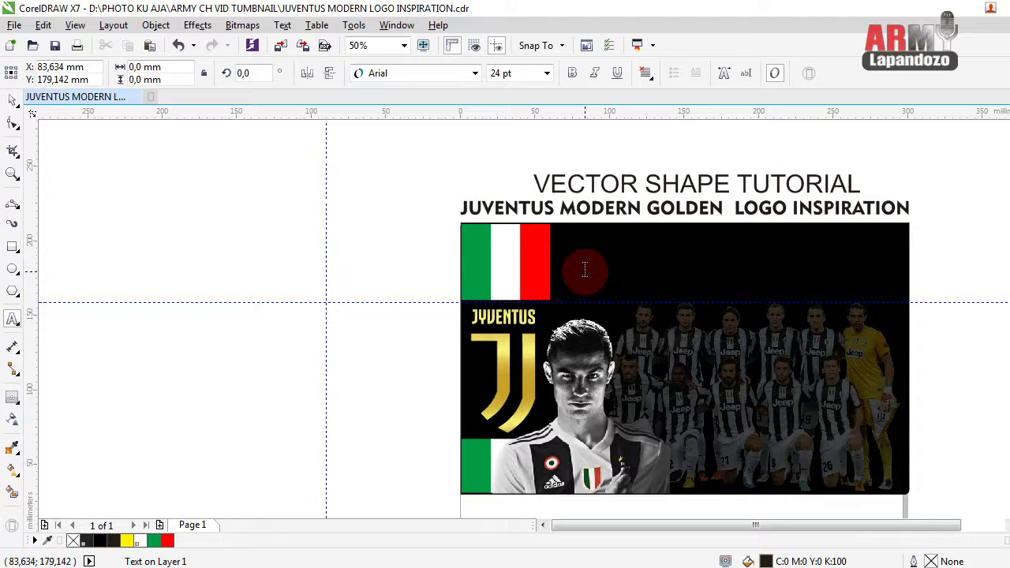
pyautogui.write('JUVENTUS SQUAD')
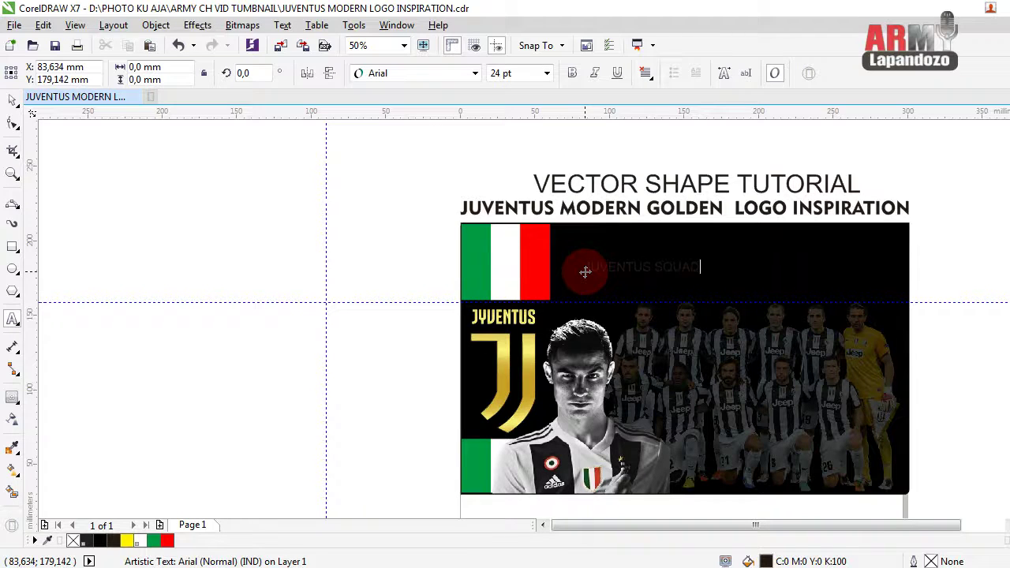
pyautogui.press('Escape')
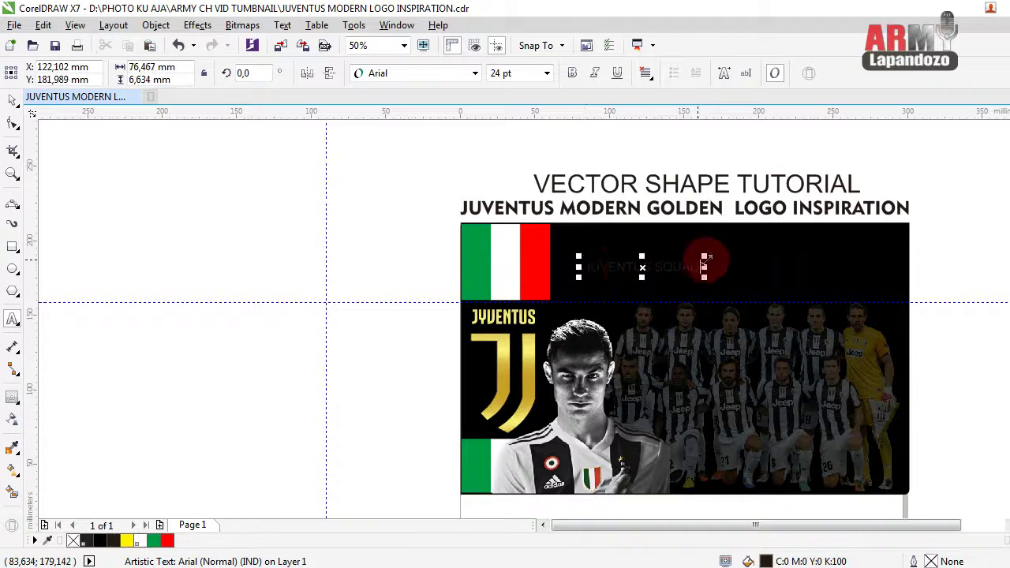
pyautogui.moveTo(704, 257); pyautogui.dragTo(846, 237)
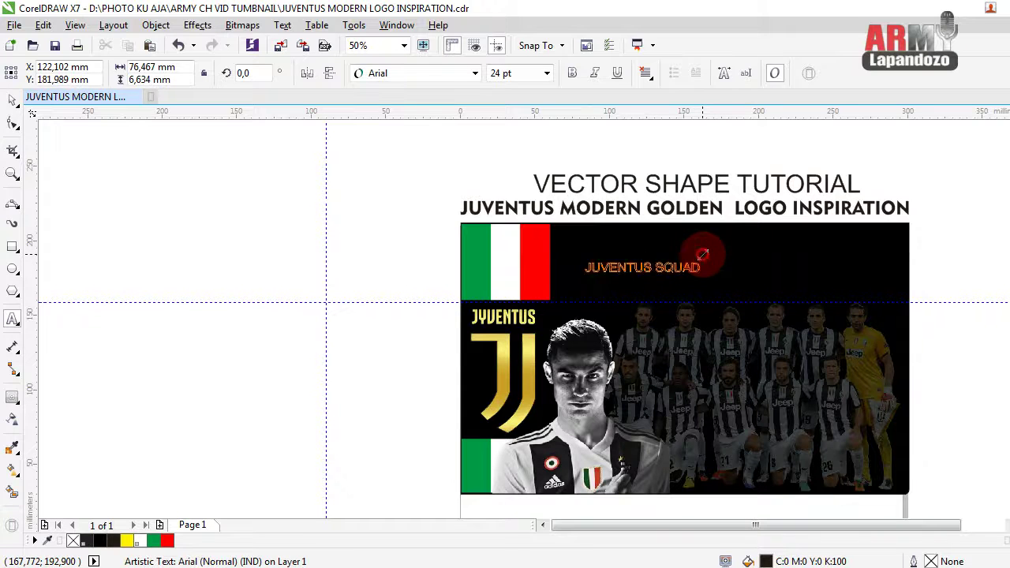
pyautogui.moveTo(777, 237); pyautogui.dragTo(823, 235)
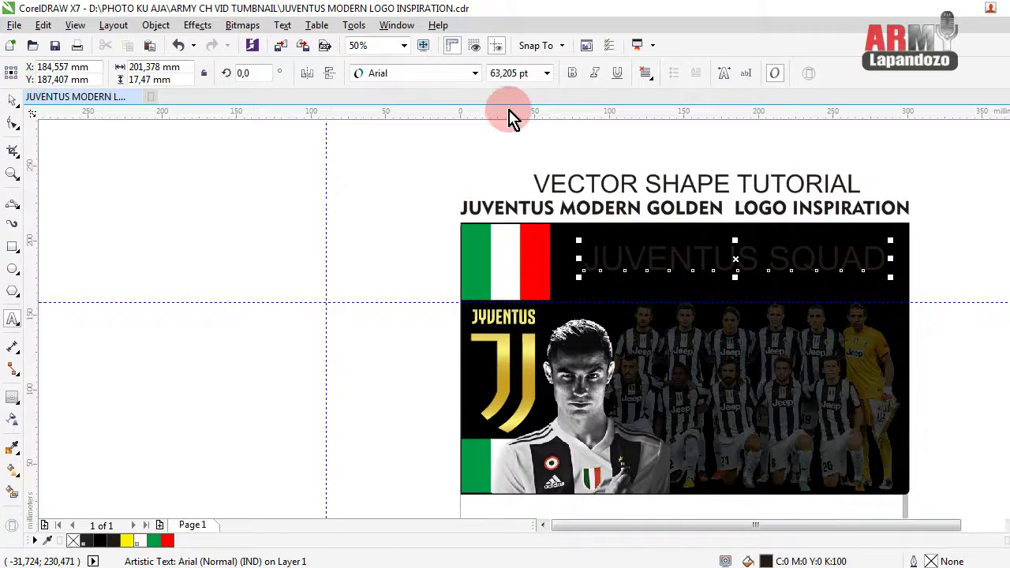
# - Set the headline to 16 pt in the Juventus Fans Bold font
pyautogui.click(545, 74)
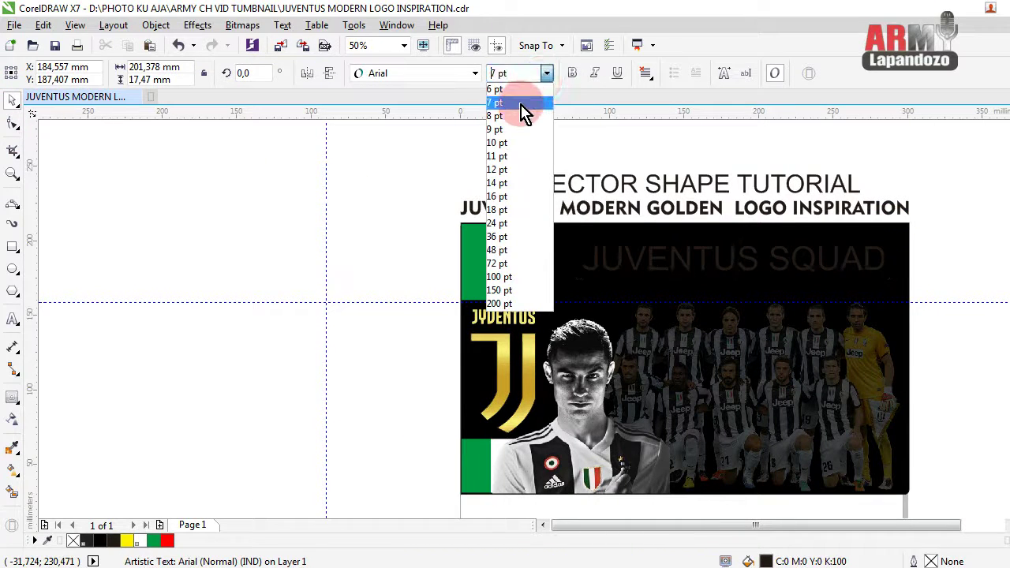
pyautogui.write('16')
pyautogui.click(489, 73)
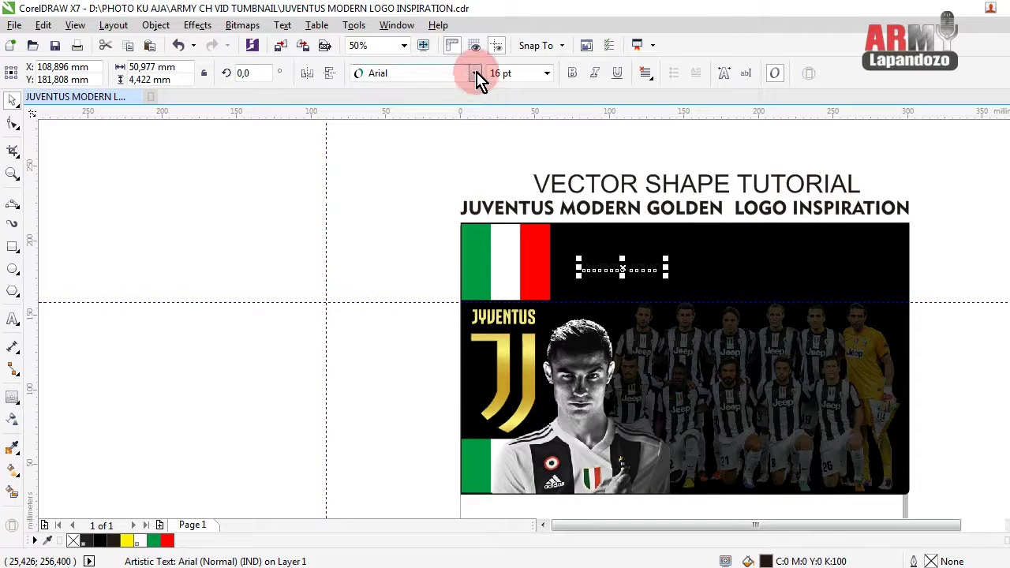
pyautogui.click(475, 73)
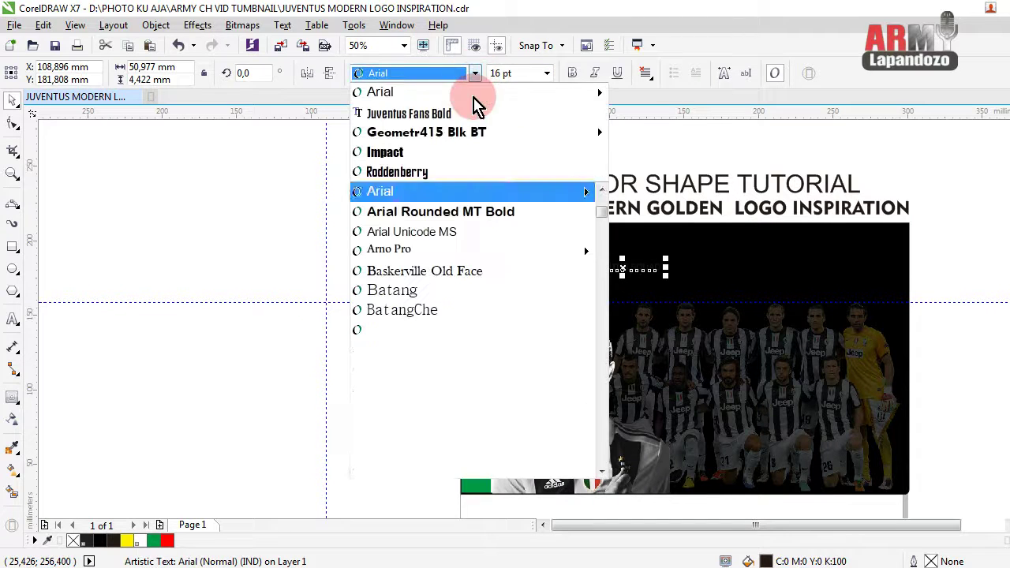
pyautogui.click(429, 115)
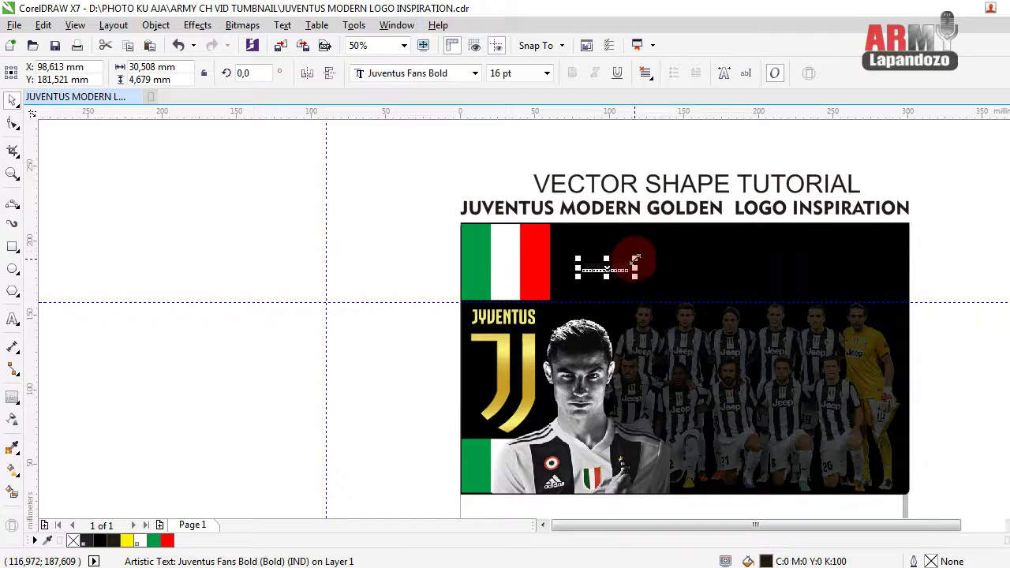
# - Scale and position the headline to about 114.9 pt across the banner's top strip
pyautogui.moveTo(636, 258); pyautogui.dragTo(822, 219)
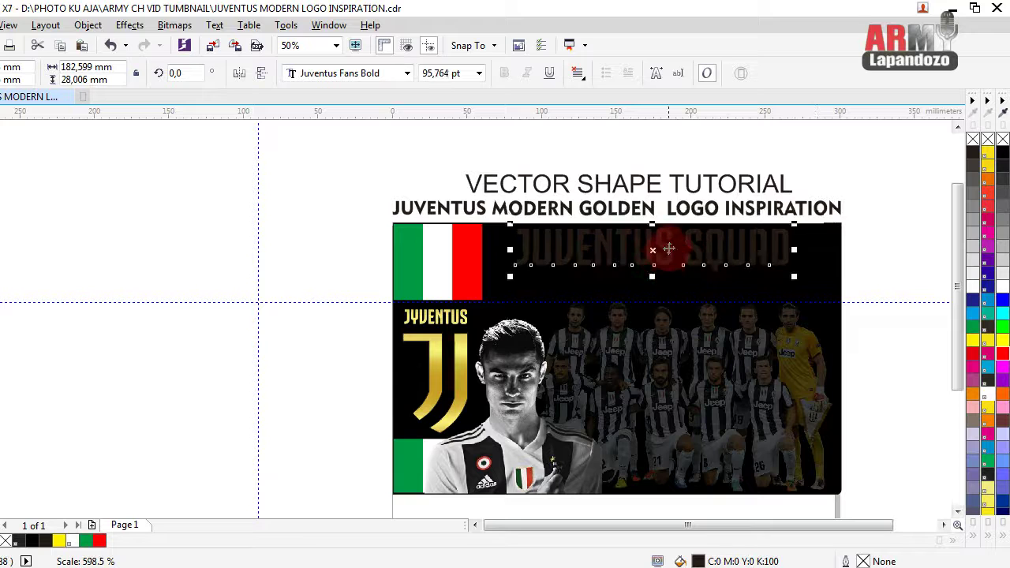
pyautogui.moveTo(653, 255)
pyautogui.mouseDown()
pyautogui.moveTo(646, 273)
pyautogui.moveTo(655, 276)
pyautogui.mouseUp()
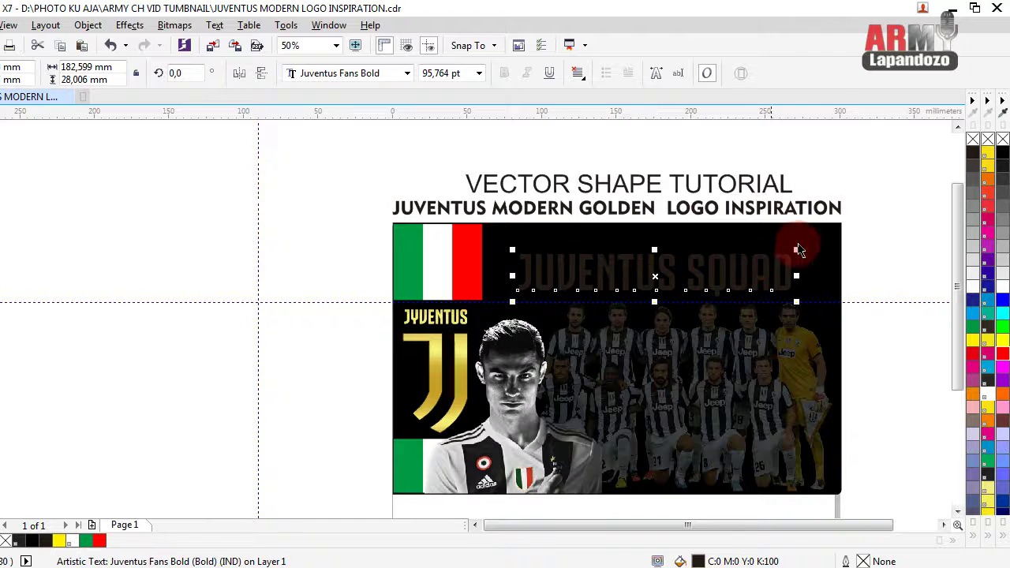
pyautogui.moveTo(817, 238); pyautogui.dragTo(830, 229)
pyautogui.hotkey('ctrl', 'z')
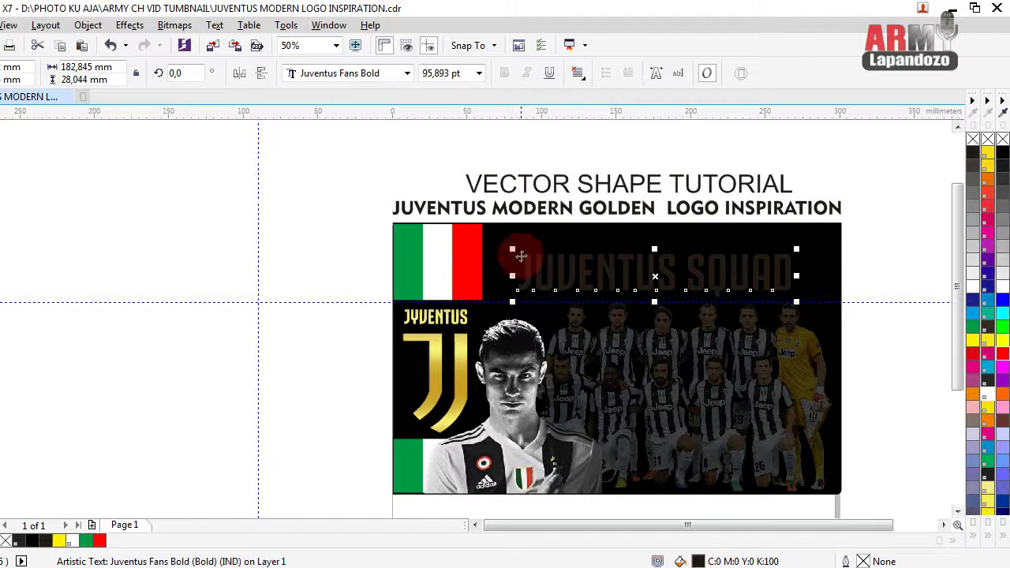
pyautogui.moveTo(512, 250); pyautogui.dragTo(489, 230)
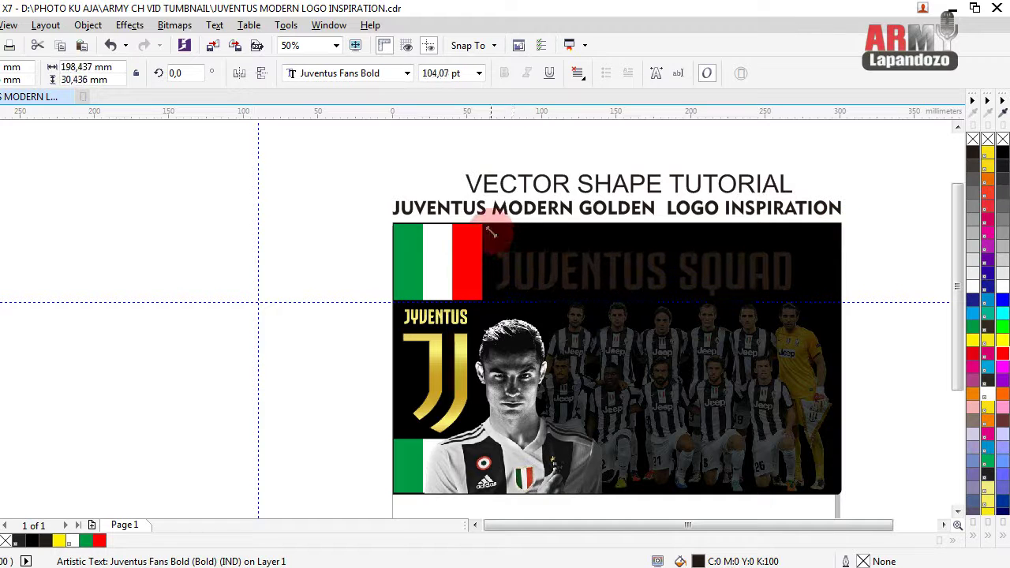
pyautogui.moveTo(489, 230); pyautogui.dragTo(495, 230)
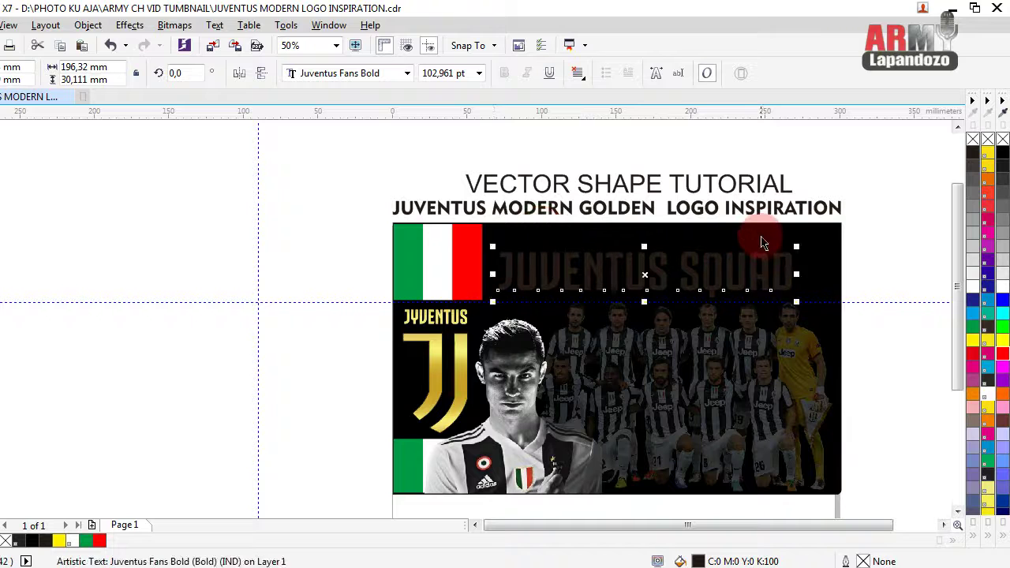
pyautogui.moveTo(797, 247); pyautogui.dragTo(831, 227)
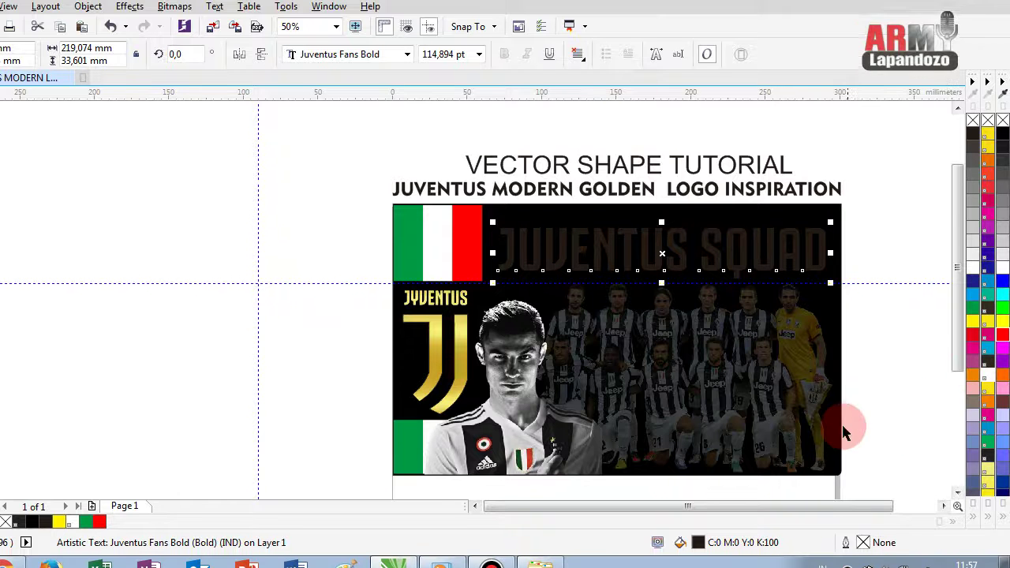
# - Fill the JUVENTUS SQUAD headline with light grey (#E6E6E6) instead of lavender
pyautogui.click(1002, 416)
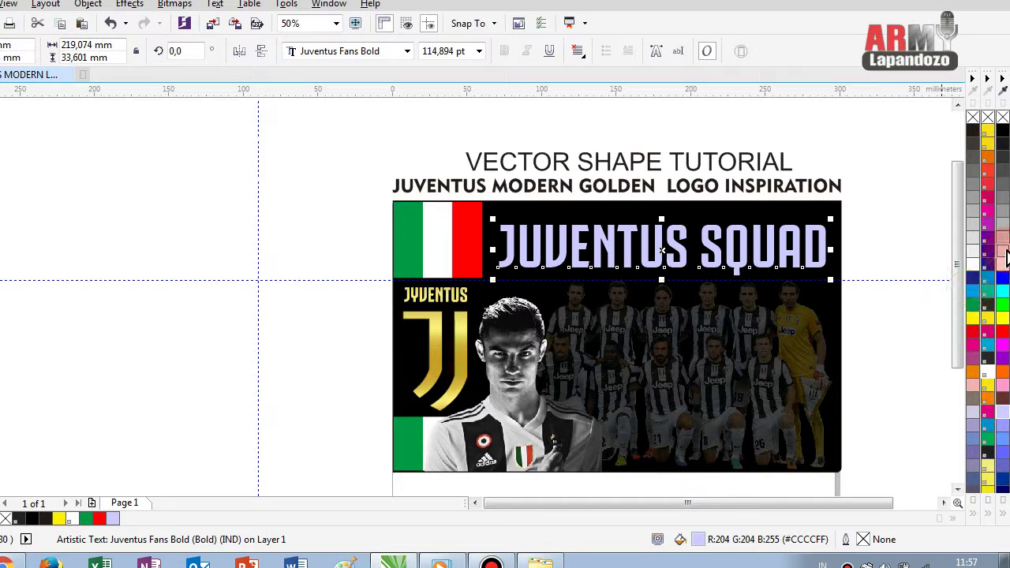
pyautogui.click(1002, 252)
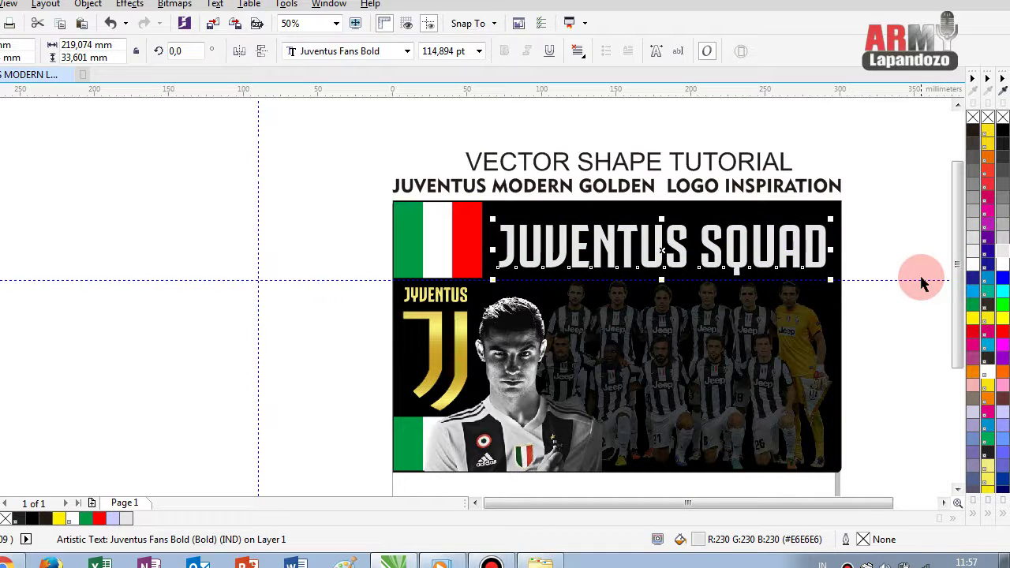
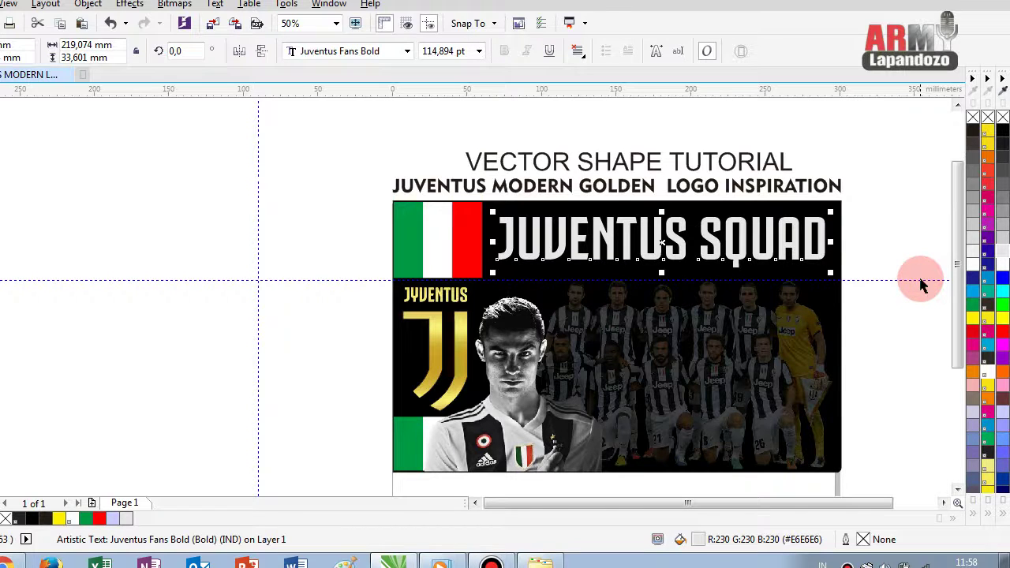
# - Select the golden JUVENTUS logo and pick the Extrude tool from the interactive tools flyout
pyautogui.click(907, 285)
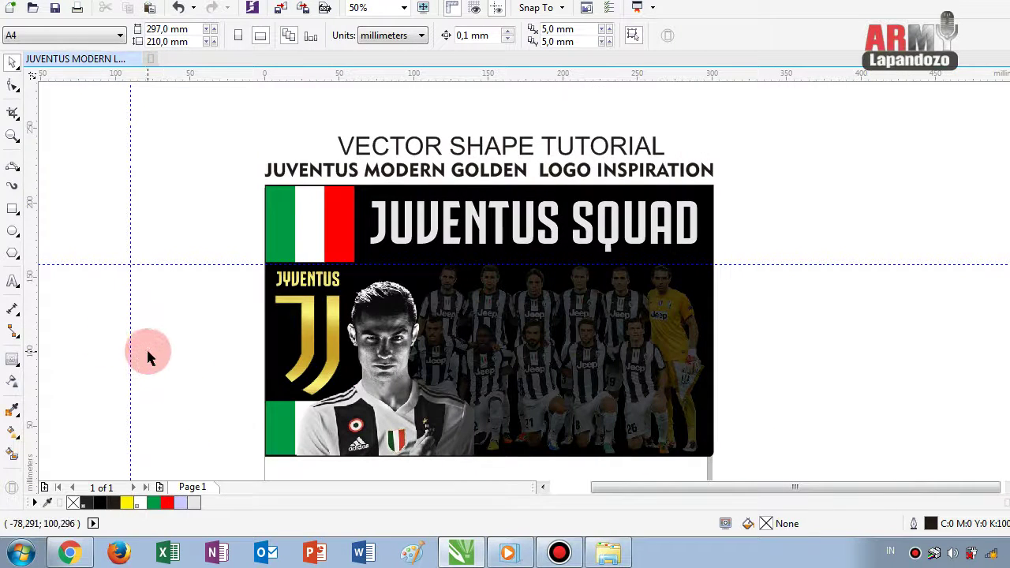
pyautogui.scroll(3, 270, 378)
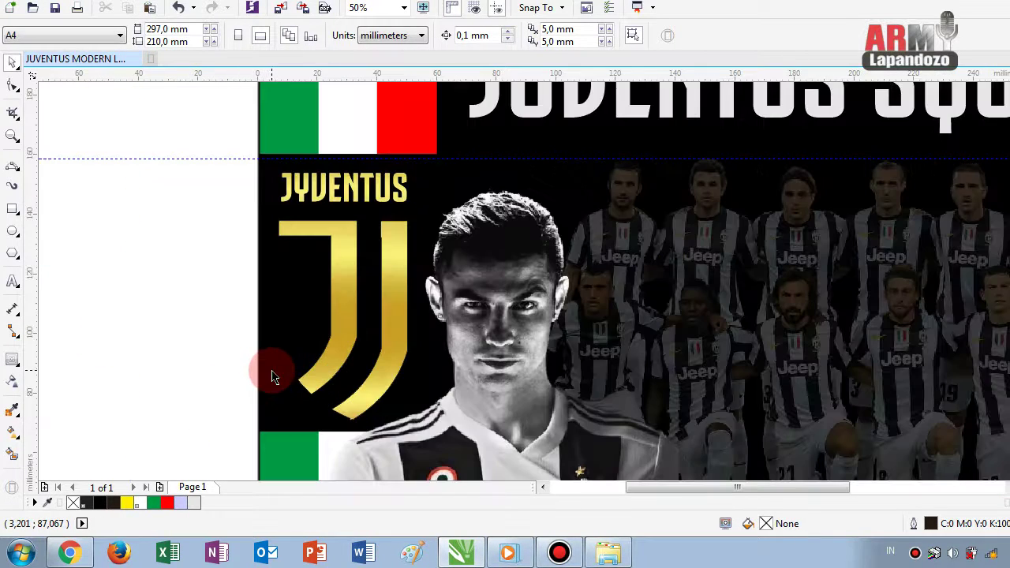
pyautogui.scroll(-3, 272, 377)
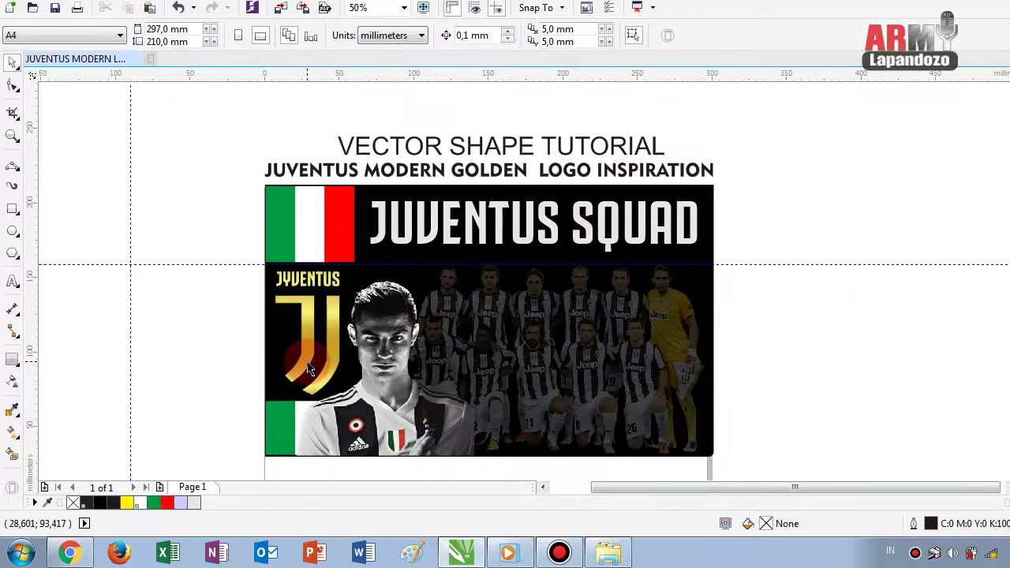
pyautogui.click(309, 369)
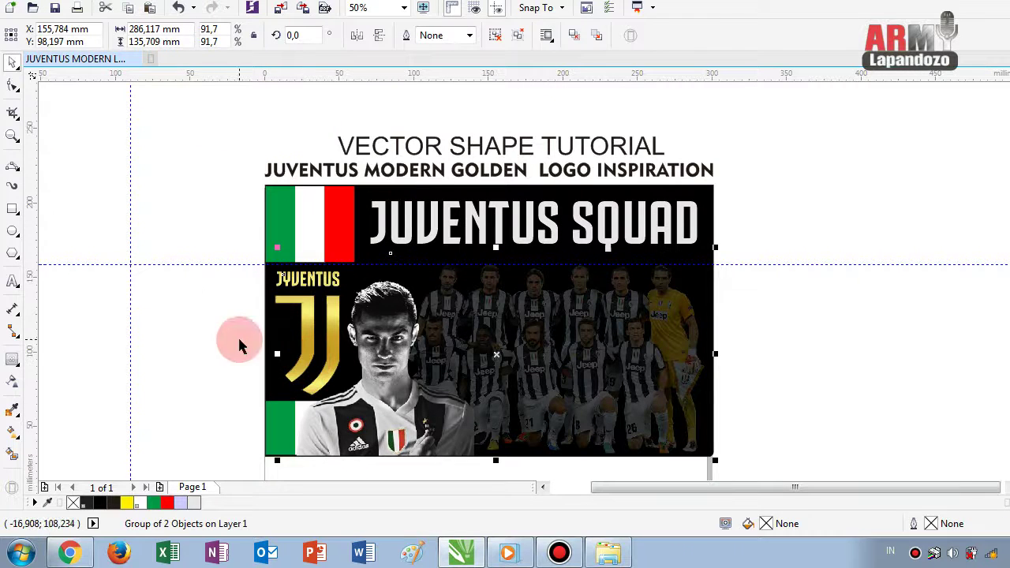
pyautogui.click(218, 282)
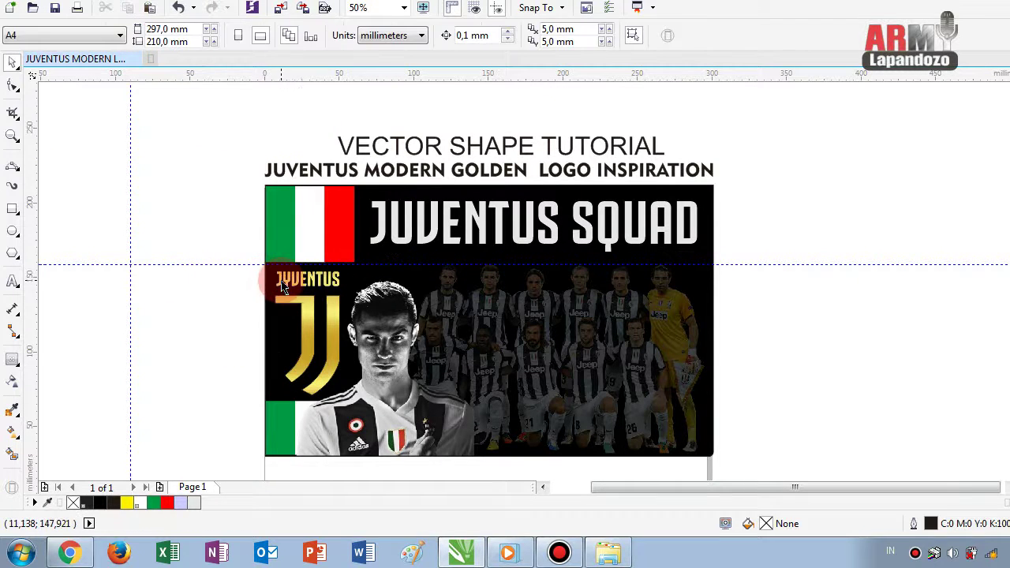
pyautogui.click(274, 286)
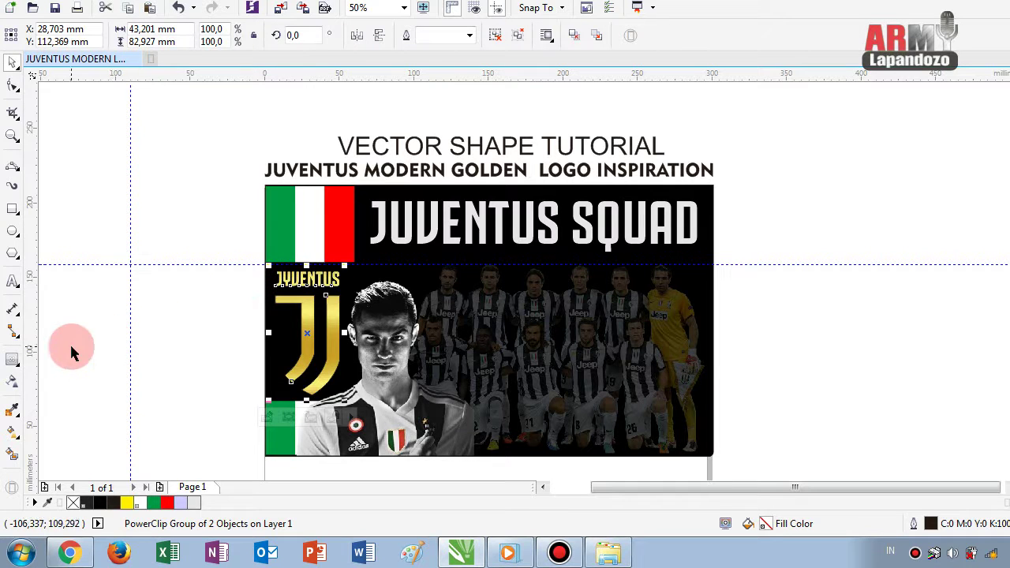
pyautogui.click(21, 368)
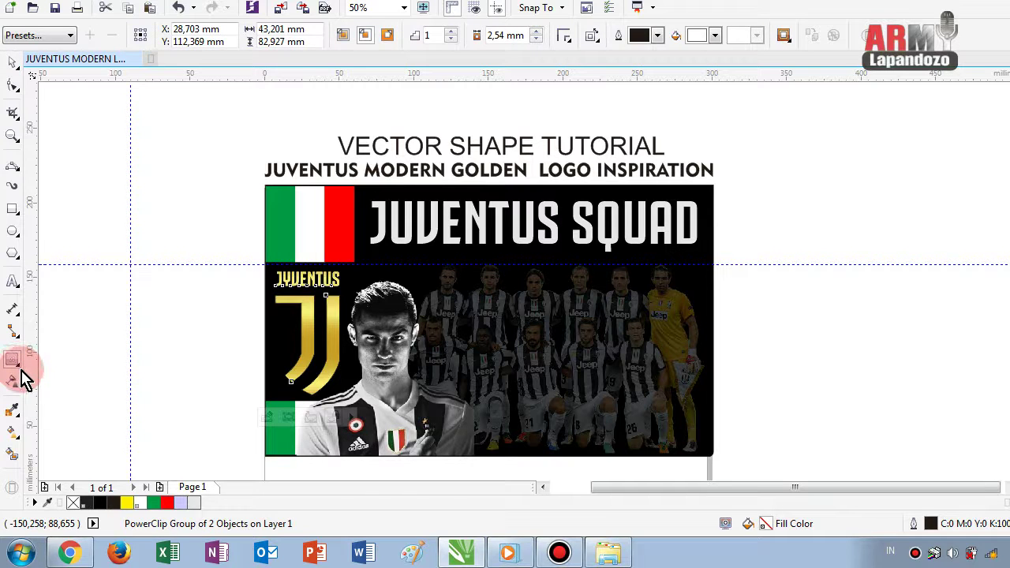
pyautogui.click(19, 369)
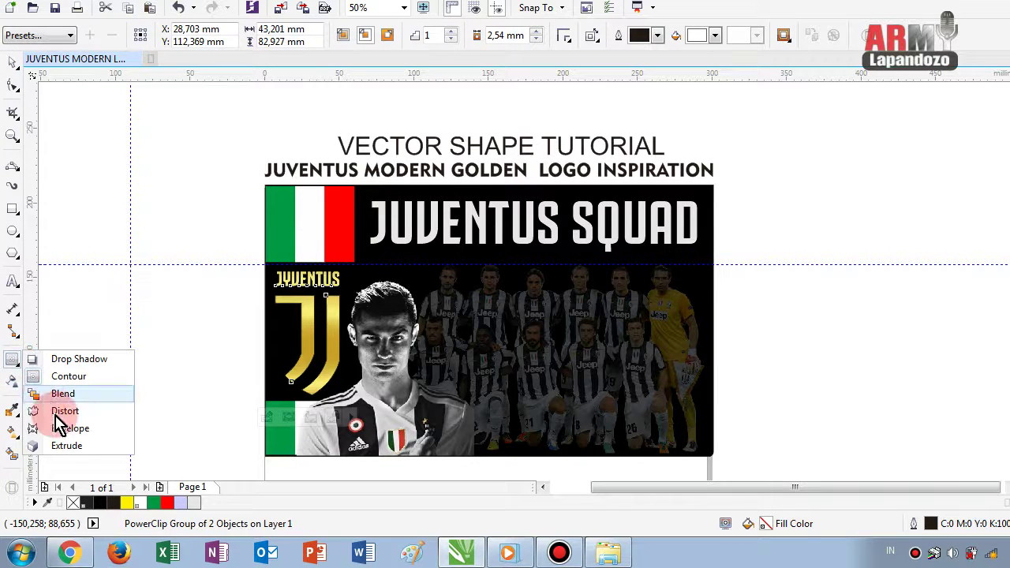
pyautogui.click(61, 445)
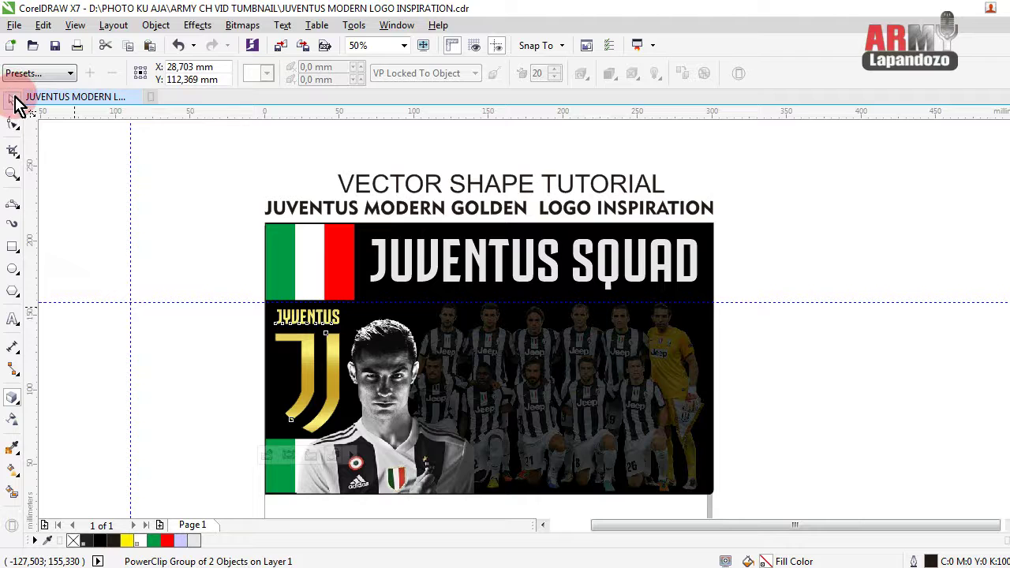
# - Select only the golden JUVENTUS logo with a marquee using the Pick tool
pyautogui.click(13, 100)
pyautogui.click(147, 240)
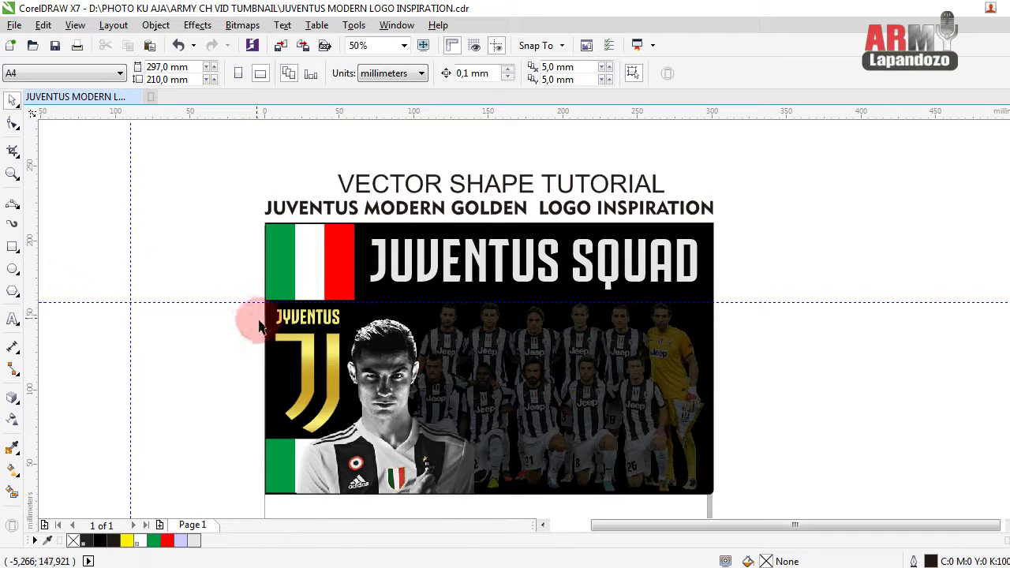
pyautogui.click(314, 375)
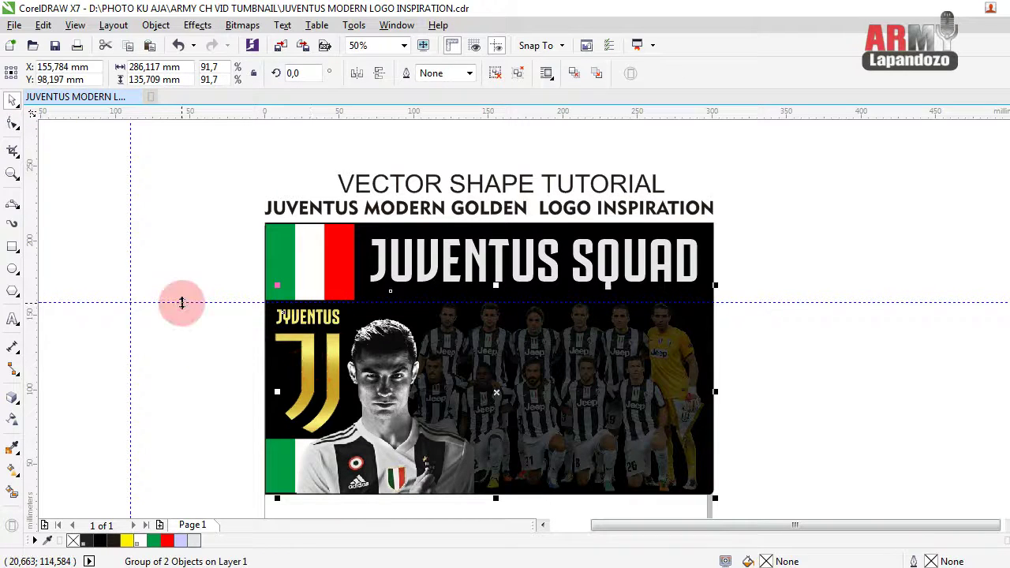
pyautogui.moveTo(182, 275); pyautogui.dragTo(347, 433)
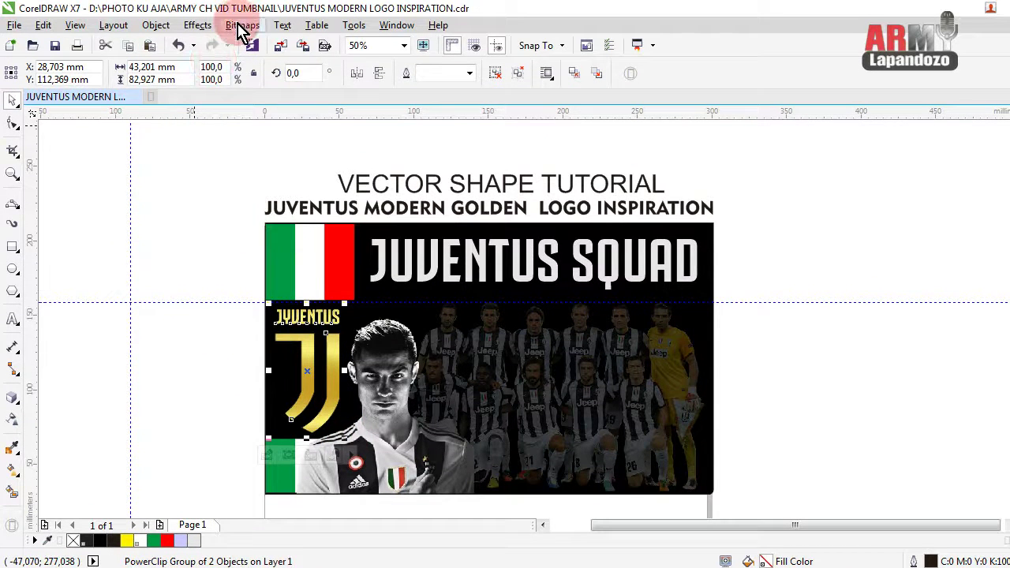
# - Convert the logo to a 300 dpi RGB (24-bit) bitmap with transparent background
pyautogui.click(242, 27)
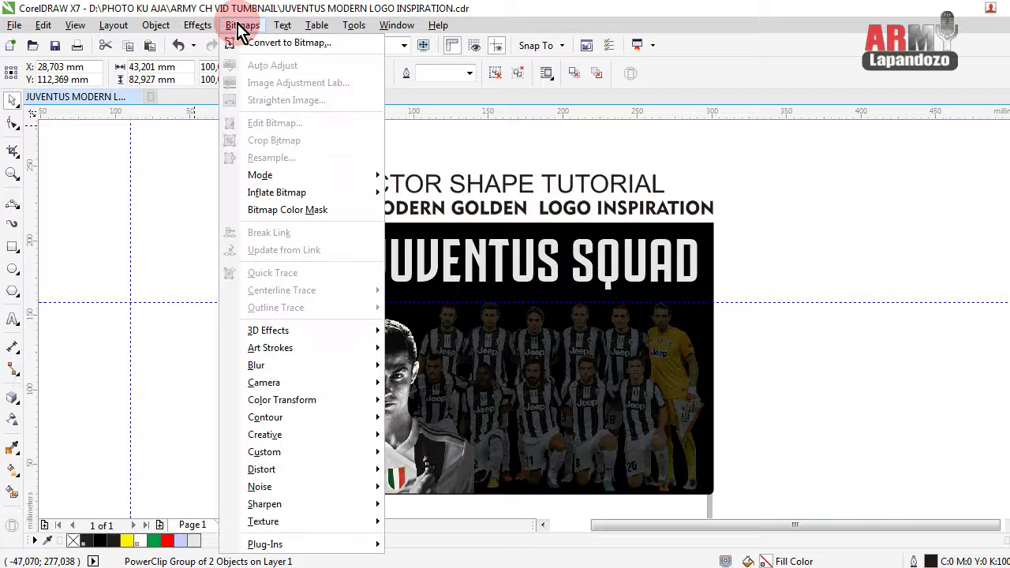
pyautogui.click(267, 52)
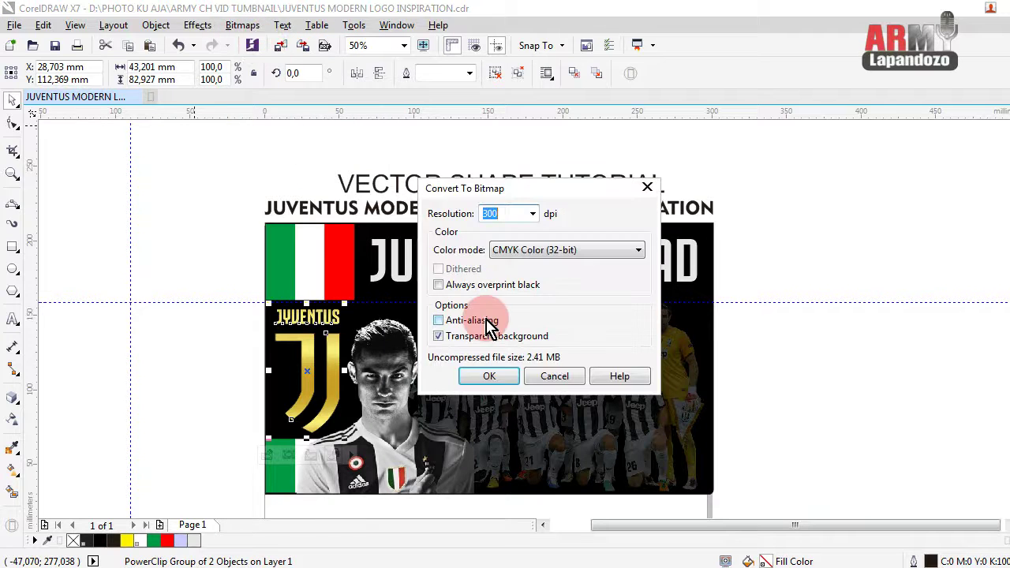
pyautogui.click(637, 250)
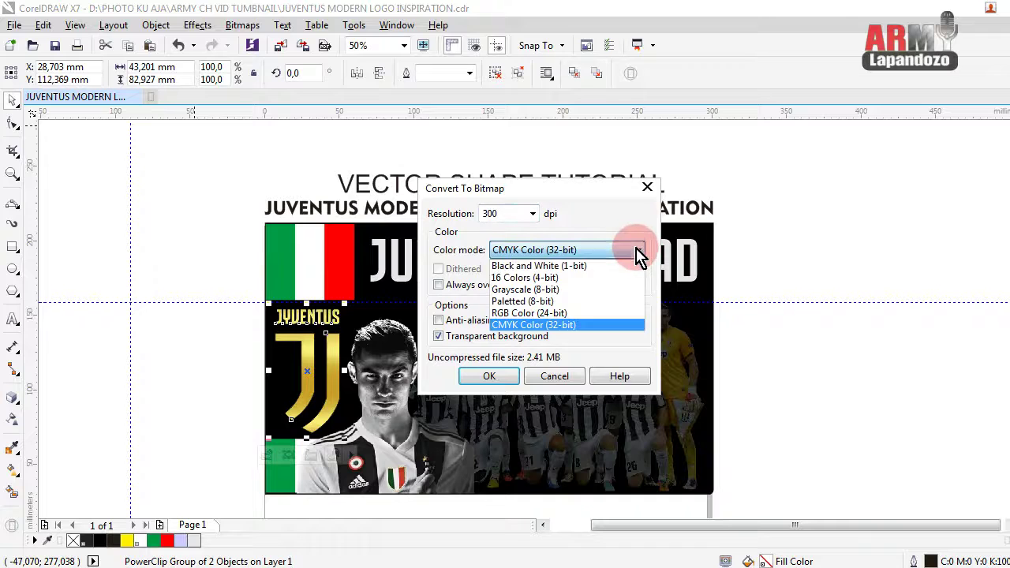
pyautogui.click(525, 315)
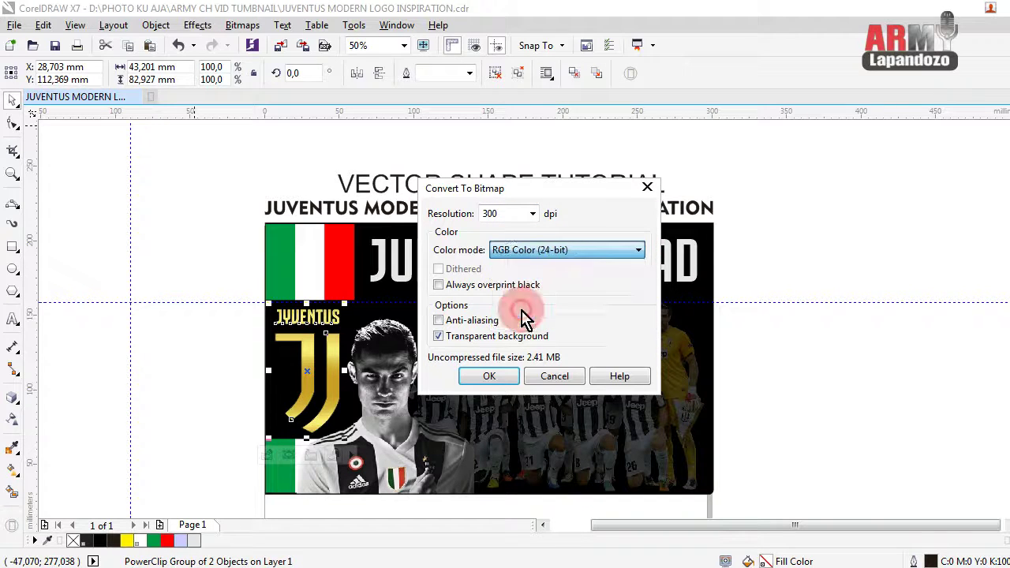
pyautogui.click(489, 375)
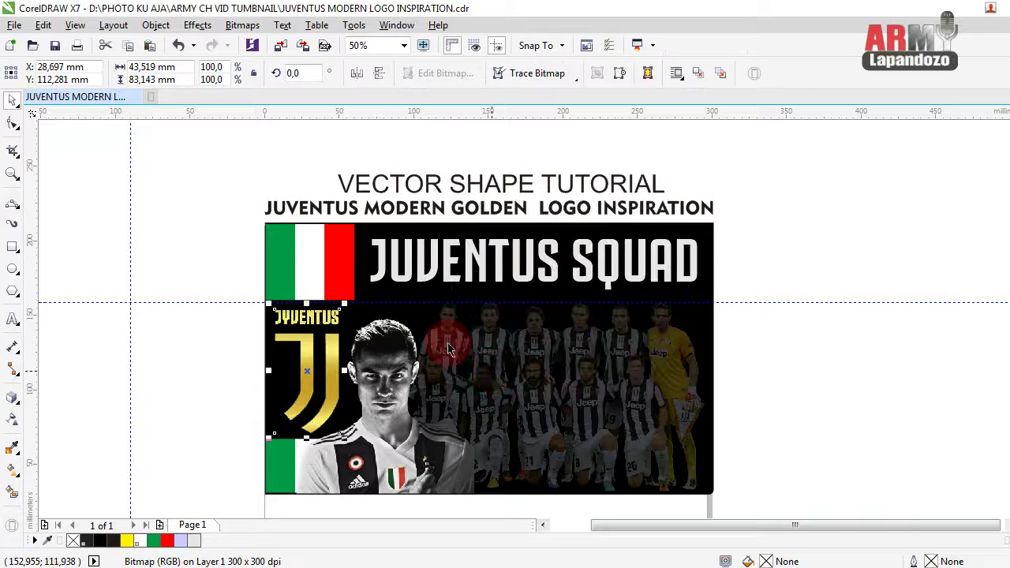
# - Apply an Asphalt-style Stone texture, roughness 67 and detail 100, to the logo bitmap
pyautogui.click(243, 24)
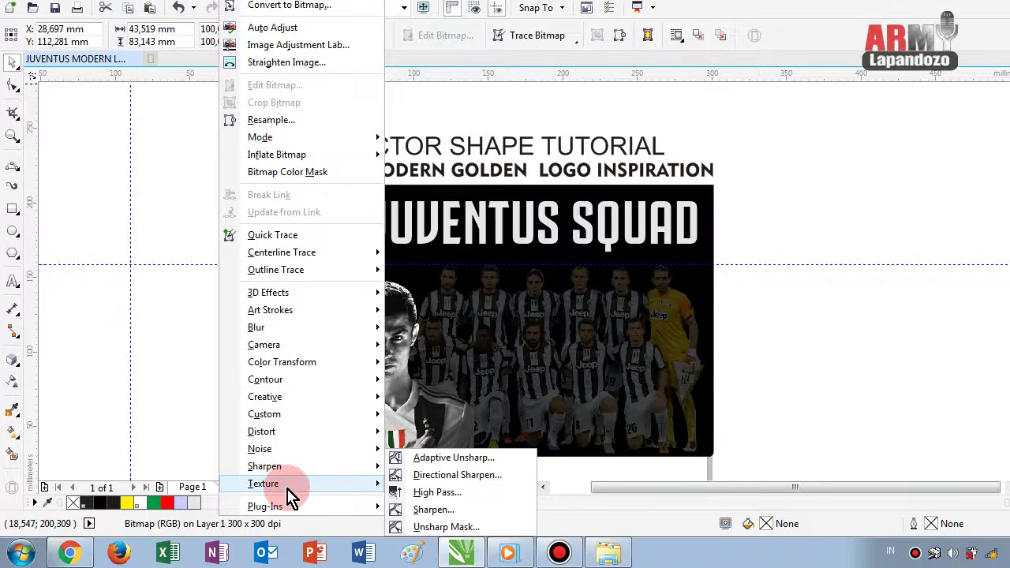
pyautogui.moveTo(263, 484)
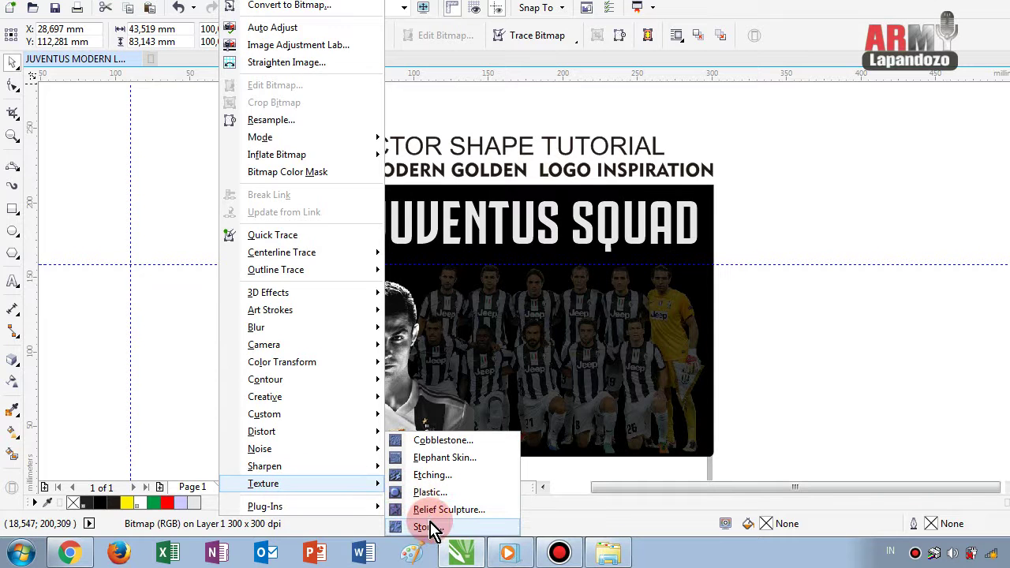
pyautogui.click(432, 527)
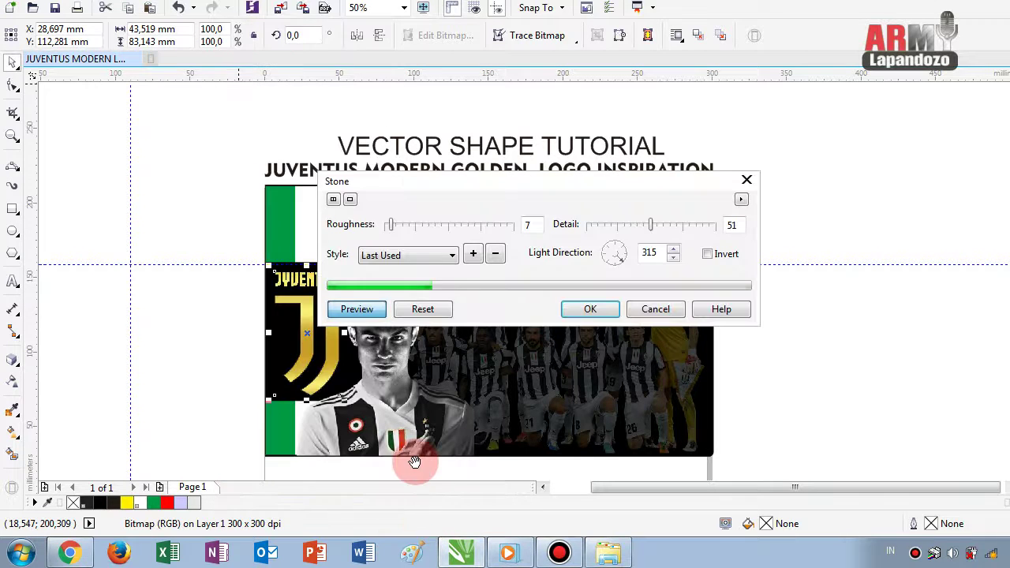
pyautogui.click(453, 256)
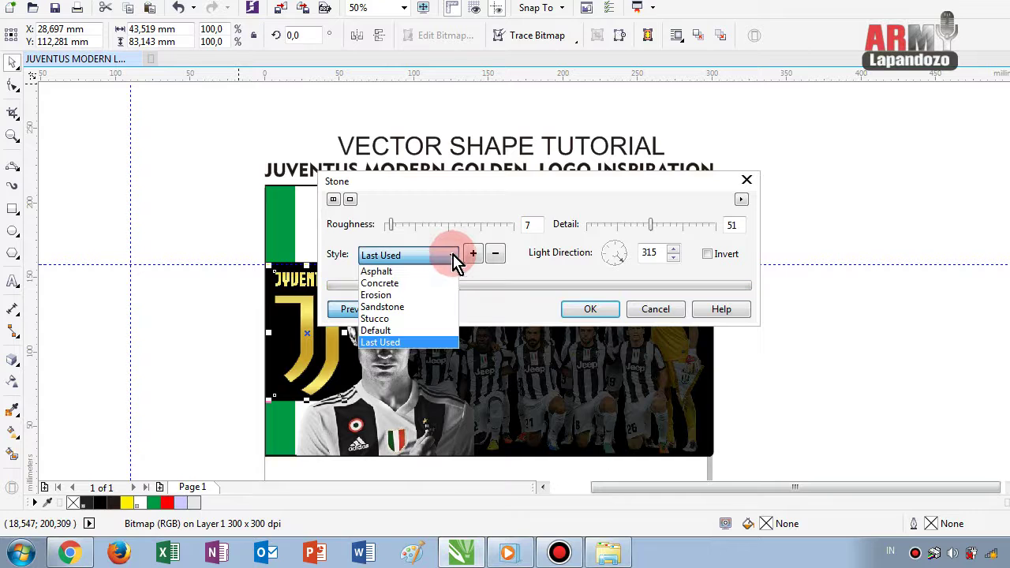
pyautogui.click(454, 260)
pyautogui.click(455, 261)
pyautogui.click(429, 272)
pyautogui.click(356, 304)
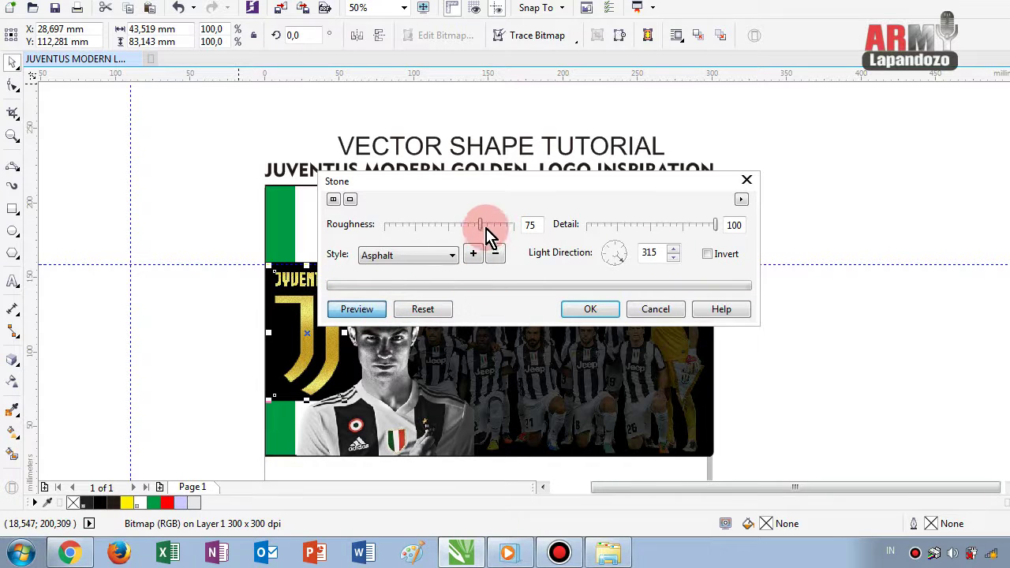
pyautogui.moveTo(481, 226); pyautogui.dragTo(497, 229)
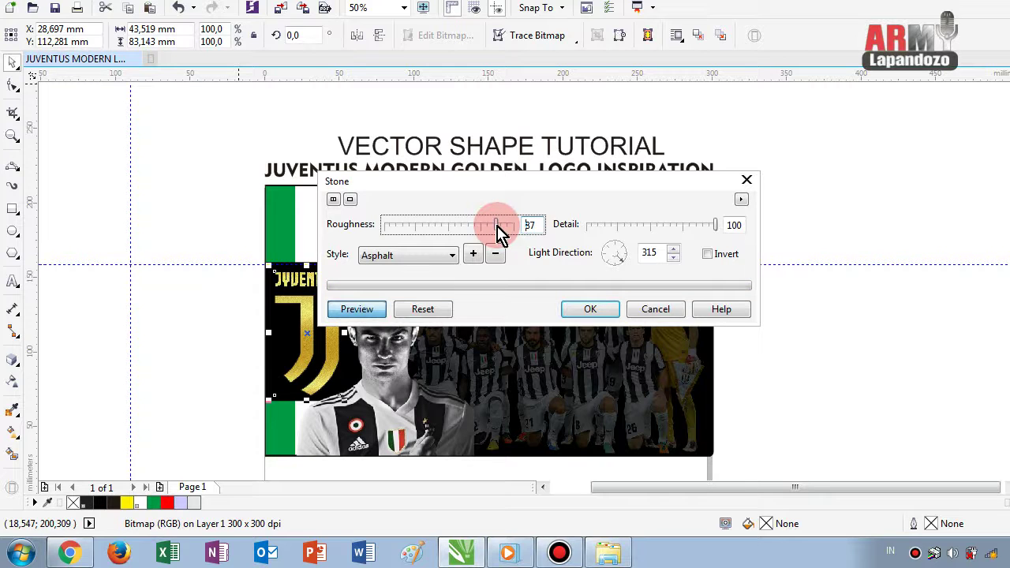
pyautogui.moveTo(497, 229); pyautogui.dragTo(487, 228)
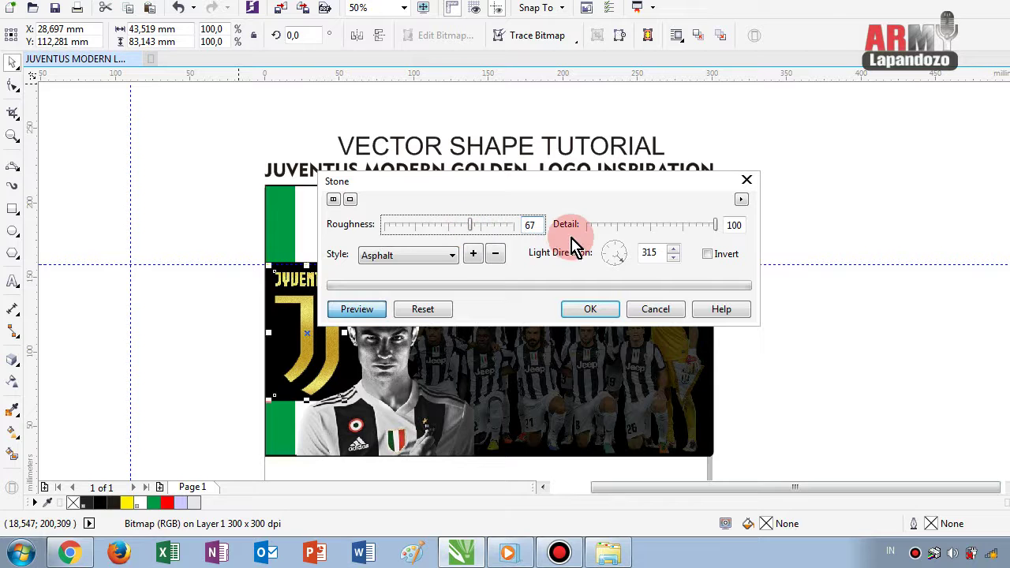
pyautogui.click(590, 309)
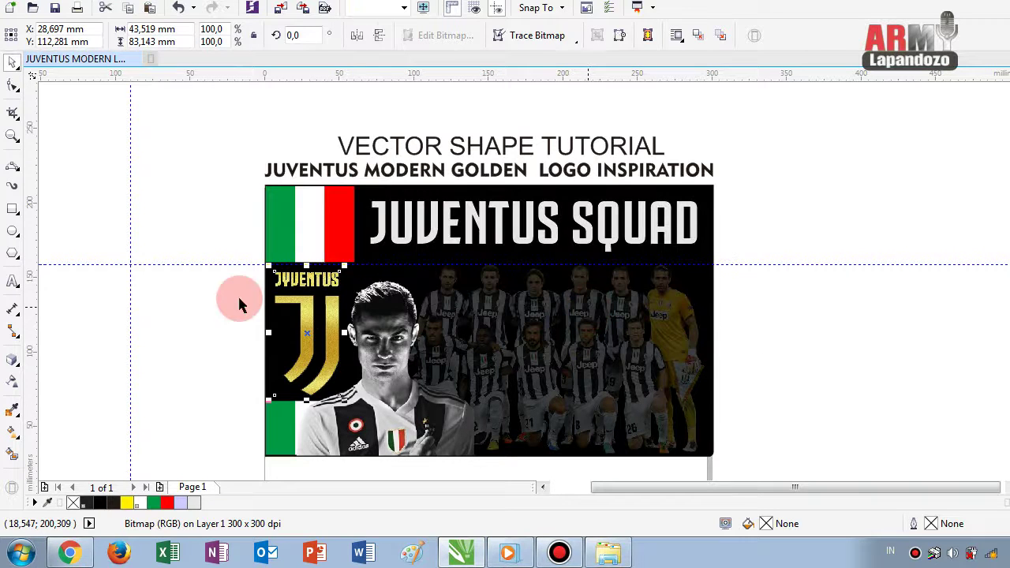
# - Zoom in on the textured logo, undo the Stone effect with Ctrl+Z, and deselect
pyautogui.click(252, 308)
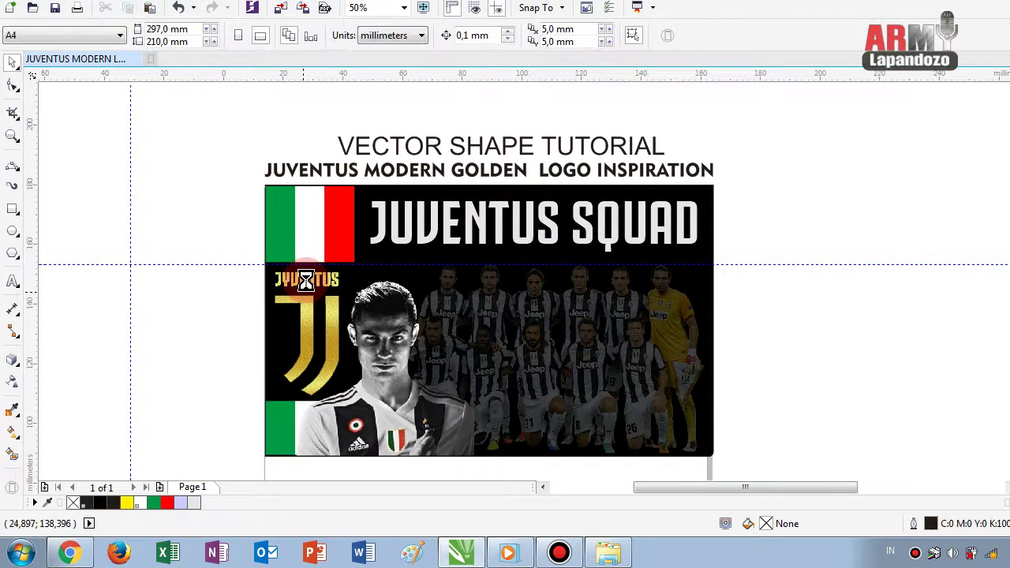
pyautogui.scroll(1, 305, 296)
pyautogui.scroll(1, 308, 288)
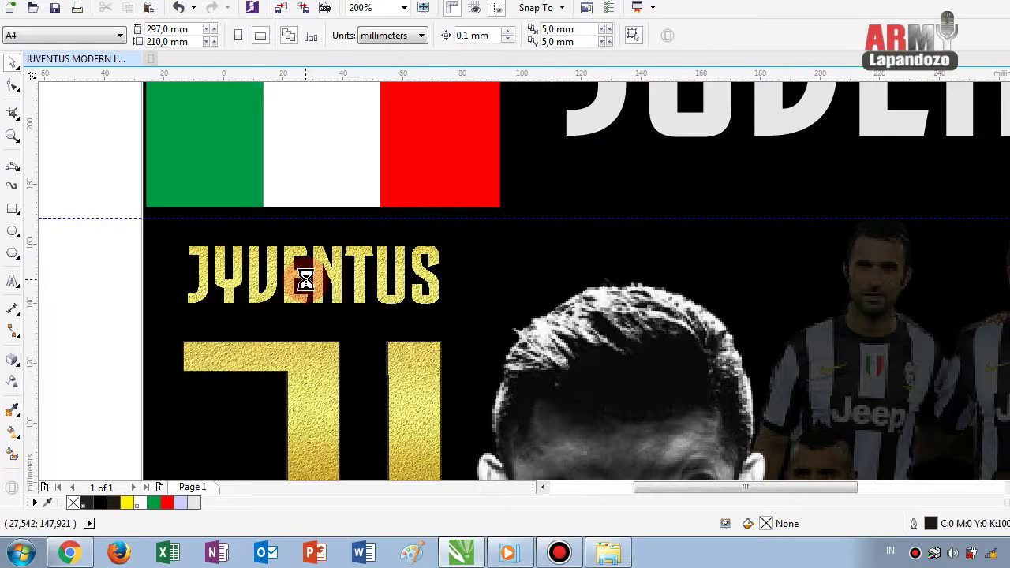
pyautogui.scroll(-1, 308, 289)
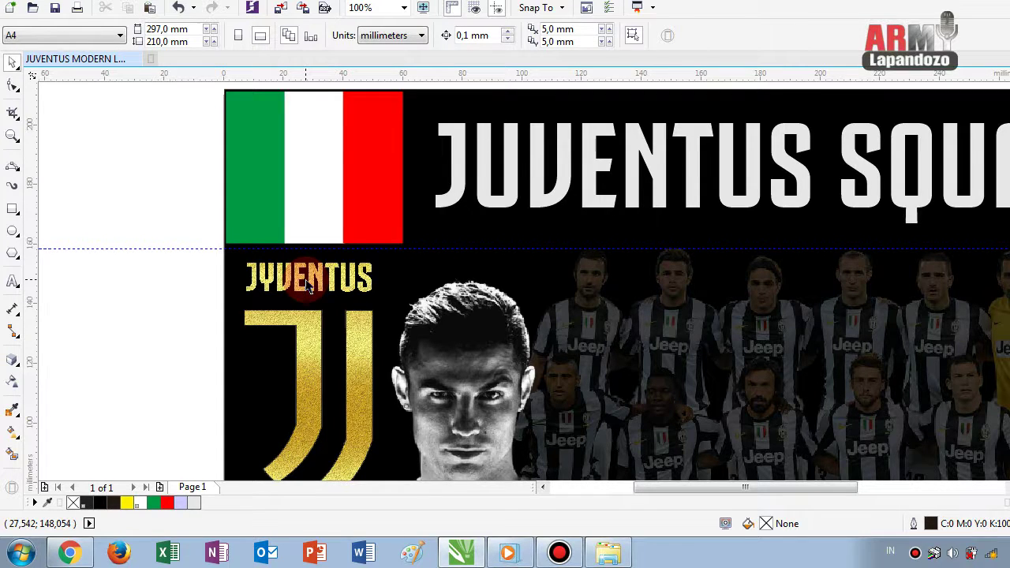
pyautogui.hotkey('ctrl', 'z')
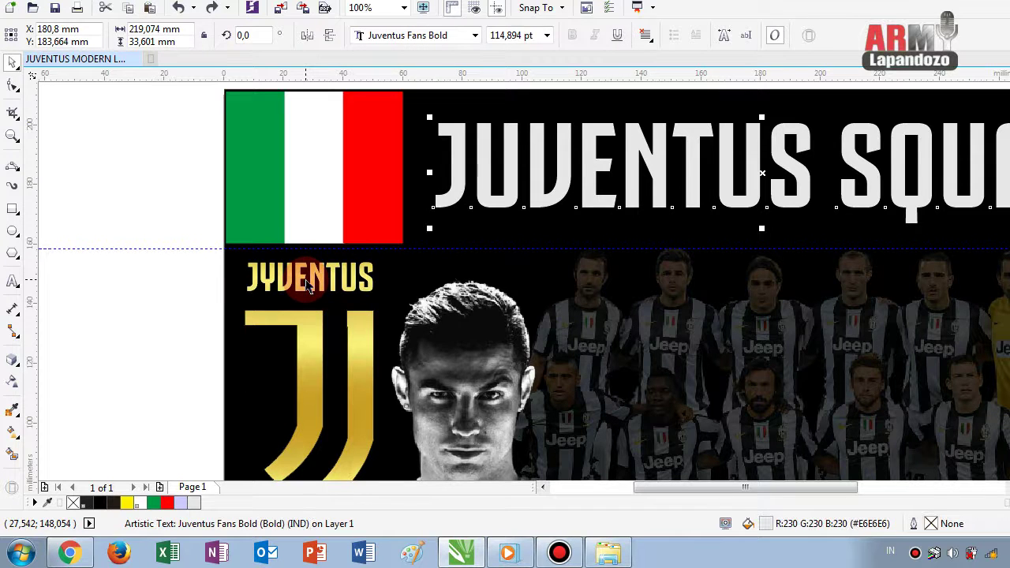
pyautogui.click(134, 297)
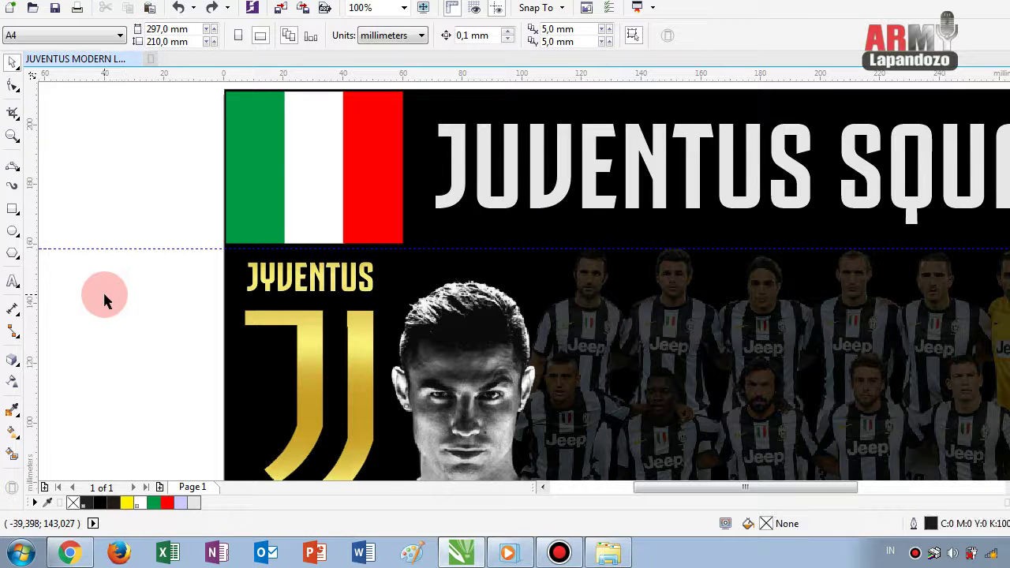
# - Replace the Y in 'JYVENTUS' above the J logo with U, so it reads 'JUVENTUS'
pyautogui.click(16, 282)
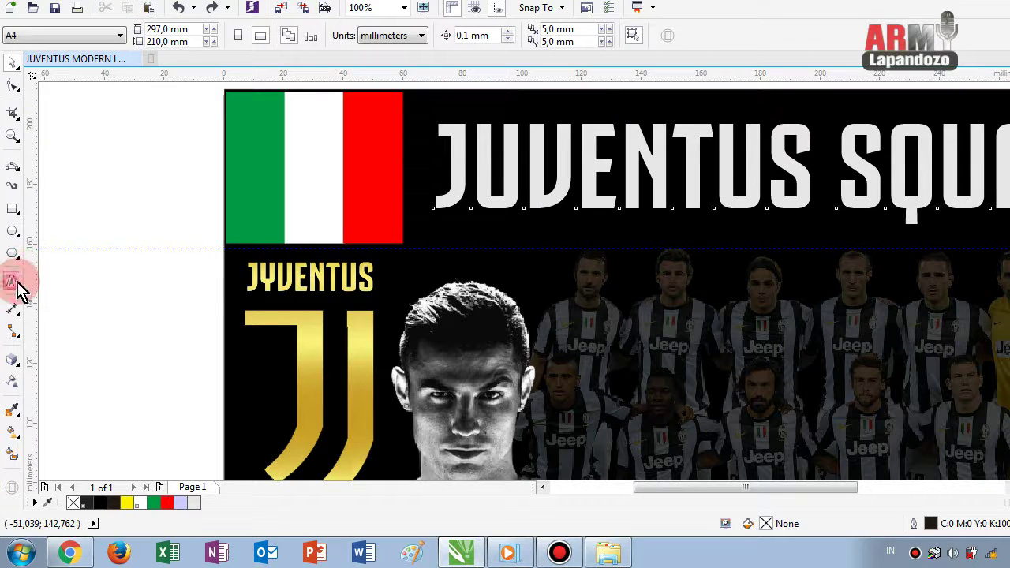
pyautogui.click(284, 274)
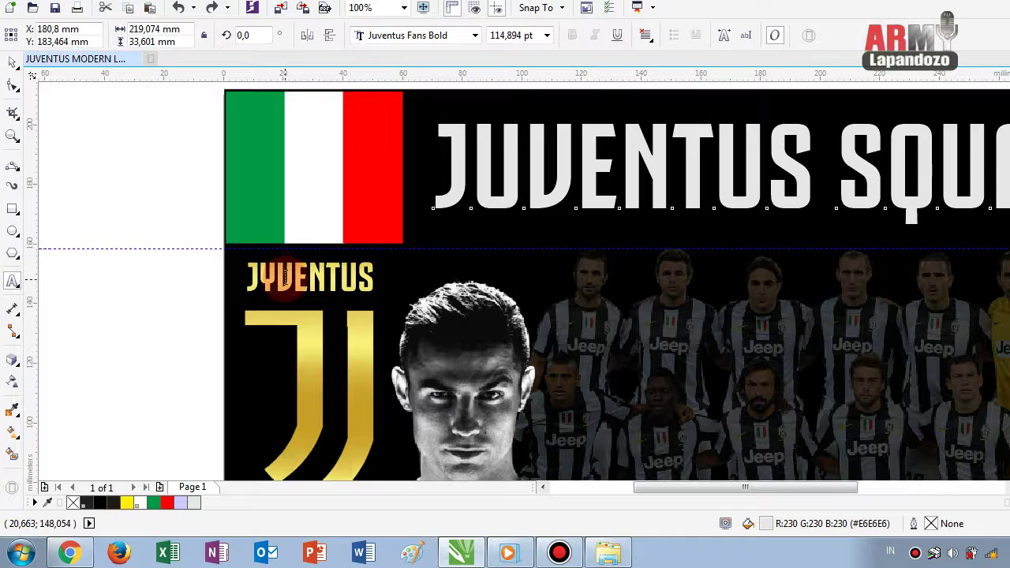
pyautogui.moveTo(285, 275); pyautogui.dragTo(272, 277)
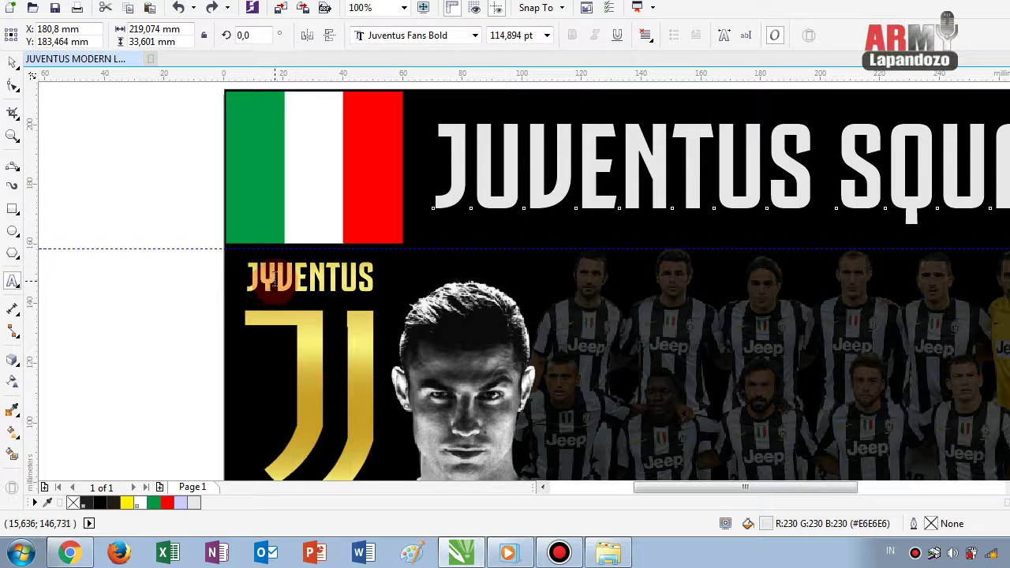
pyautogui.click(272, 278)
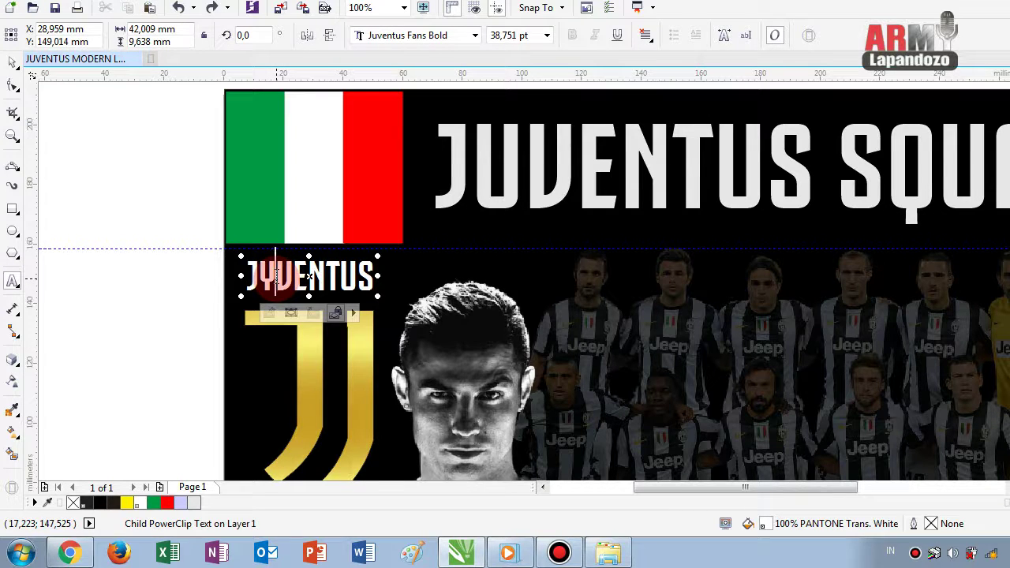
pyautogui.press('BackSpace')
pyautogui.write('U')
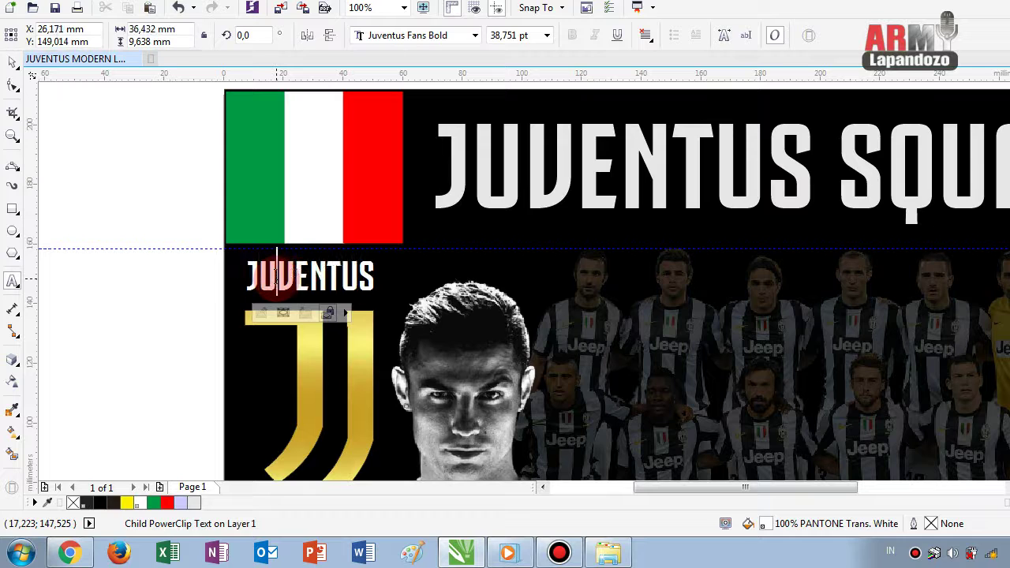
pyautogui.press('Escape')
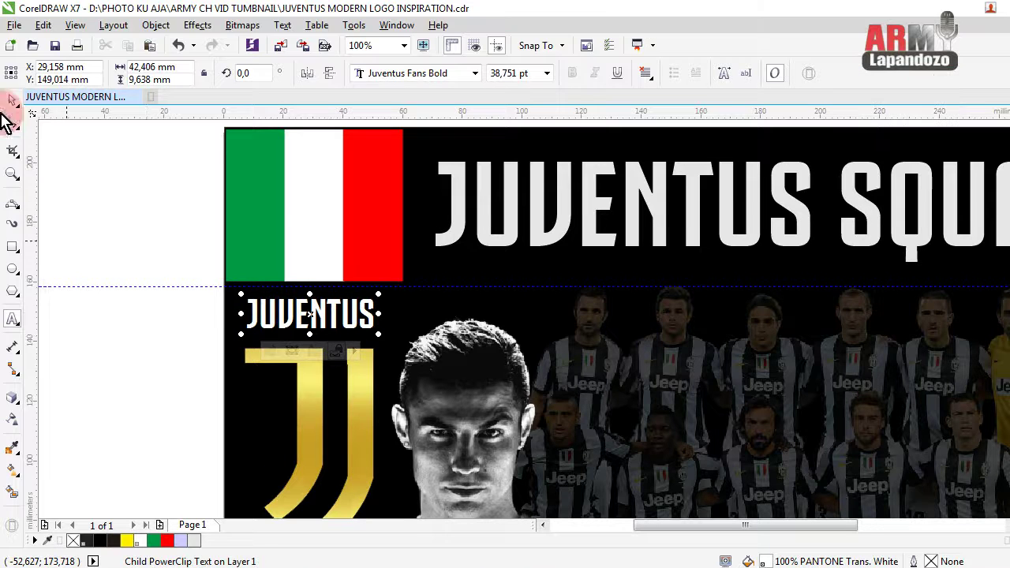
pyautogui.click(12, 107)
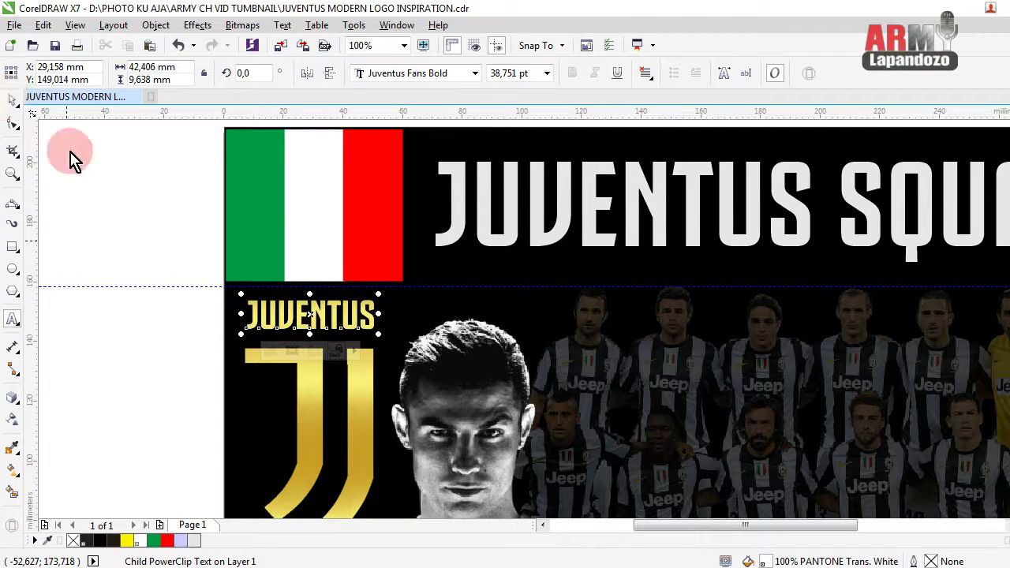
pyautogui.click(172, 359)
pyautogui.scroll(-1, 170, 352)
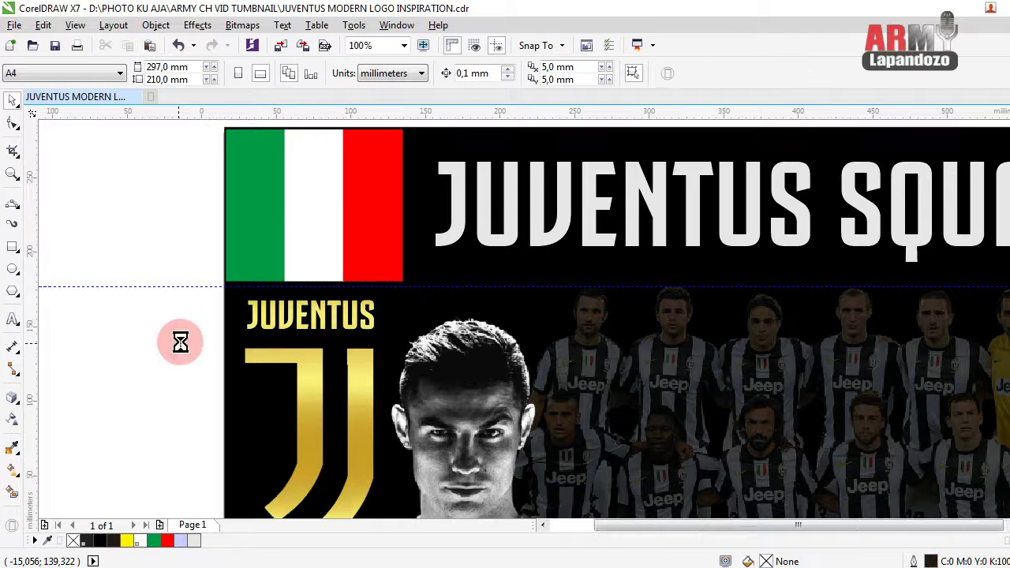
# - Select the corrected J logo group and convert it to a 300 dpi RGB transparent bitmap
pyautogui.moveTo(168, 293); pyautogui.dragTo(286, 443)
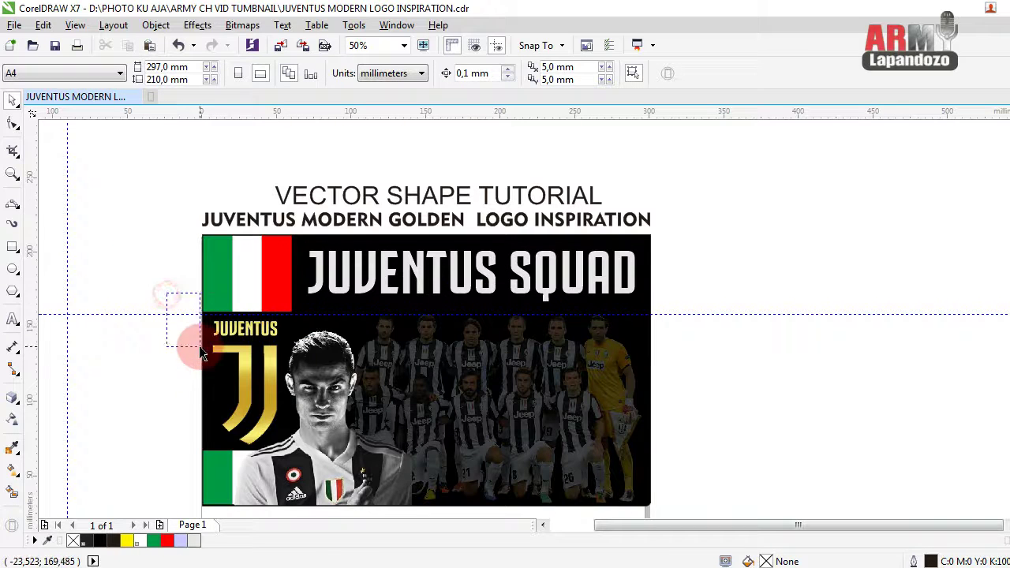
pyautogui.click(289, 432)
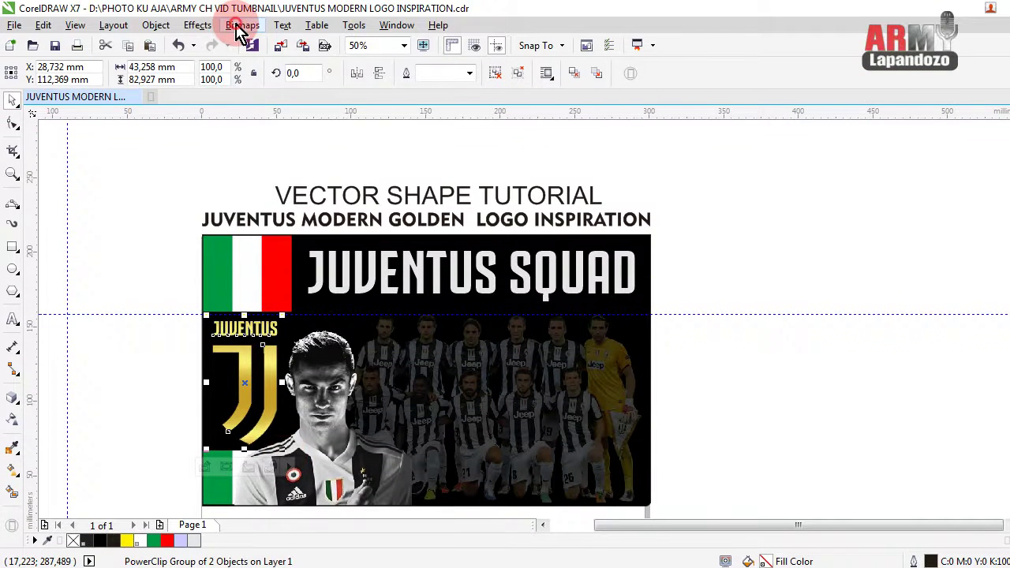
pyautogui.click(242, 26)
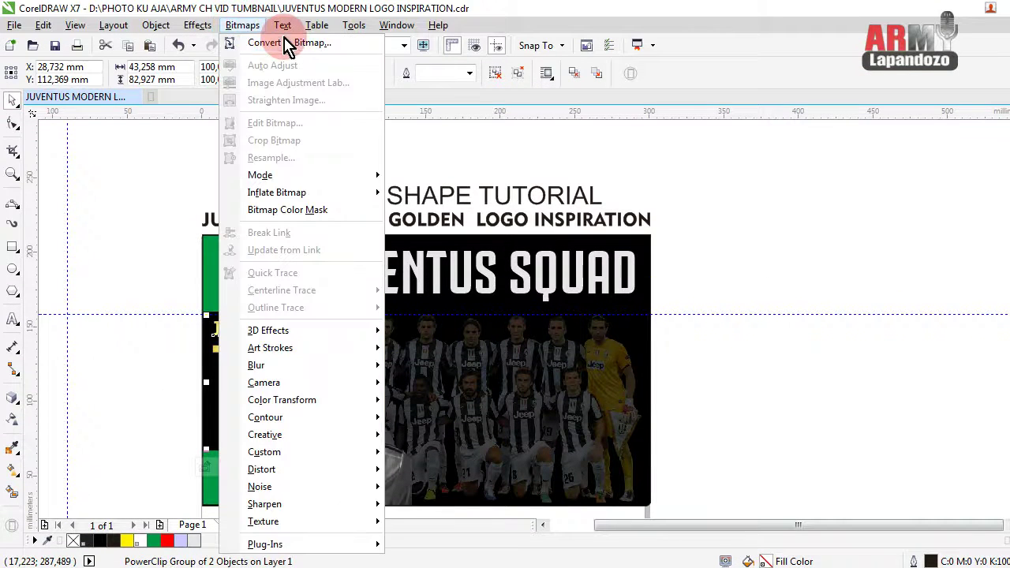
pyautogui.click(288, 44)
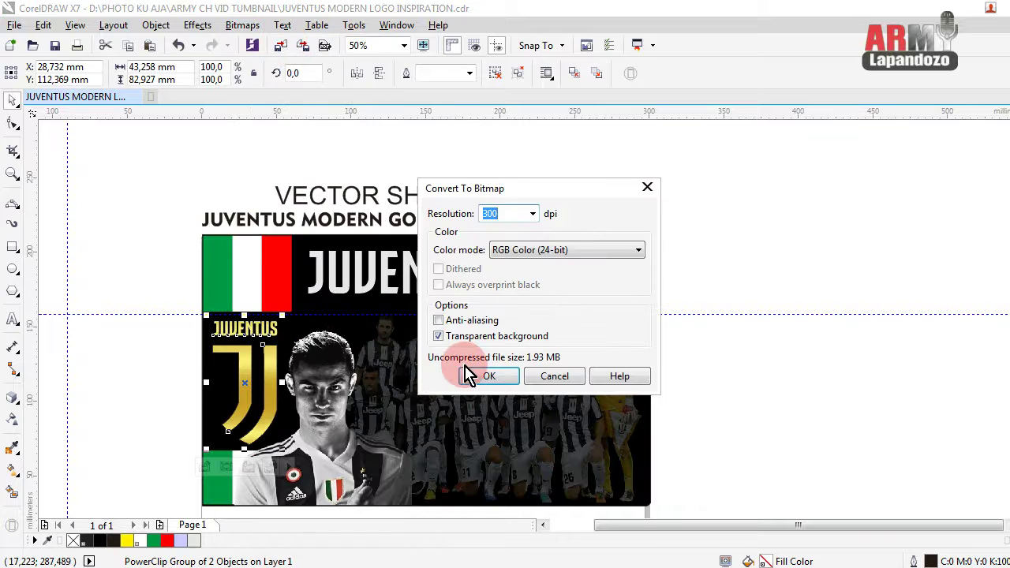
pyautogui.click(469, 375)
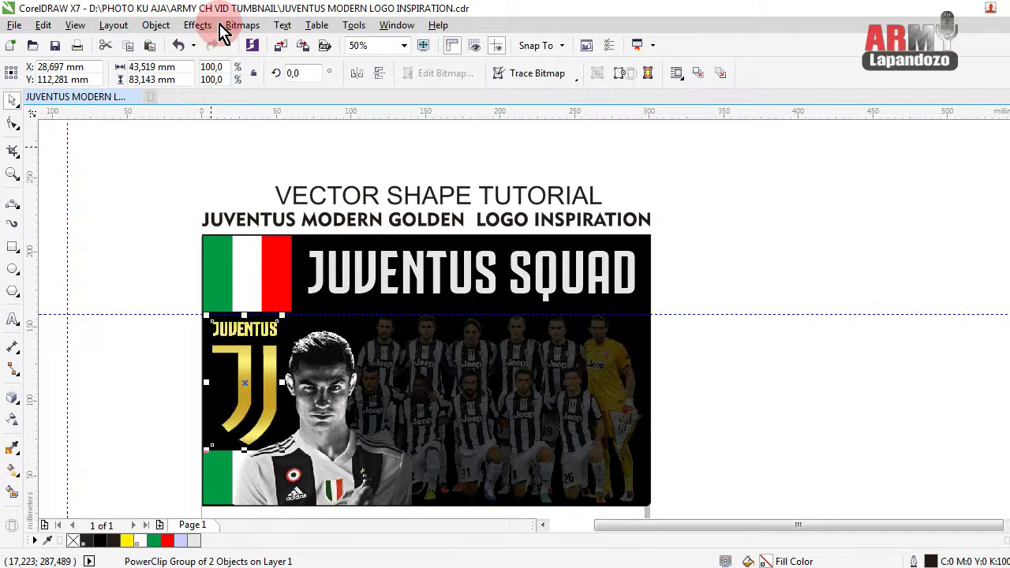
# - Apply a Plastic texture with highlight 22 and depth 14 to the logo bitmap
pyautogui.click(243, 30)
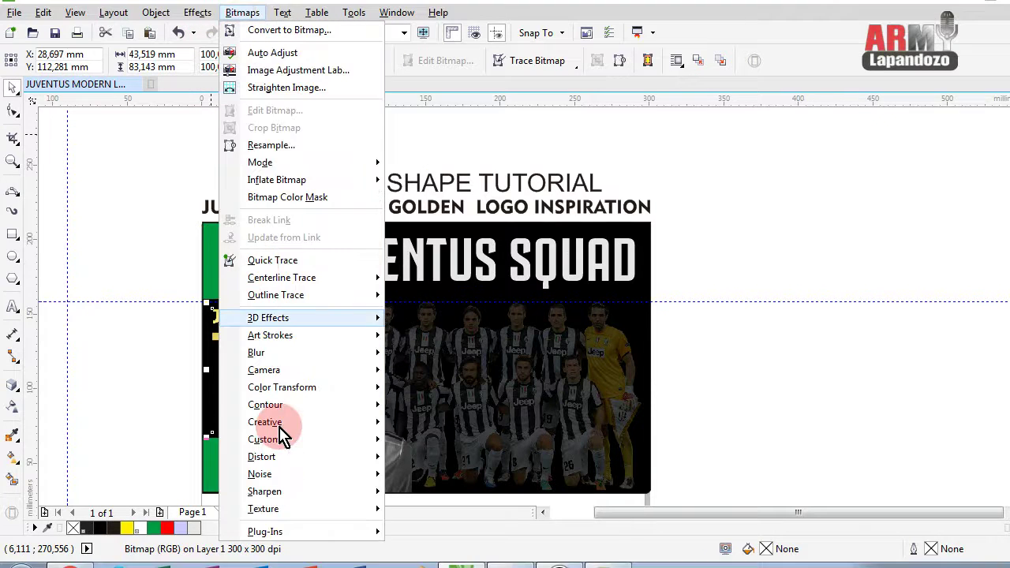
pyautogui.moveTo(263, 483)
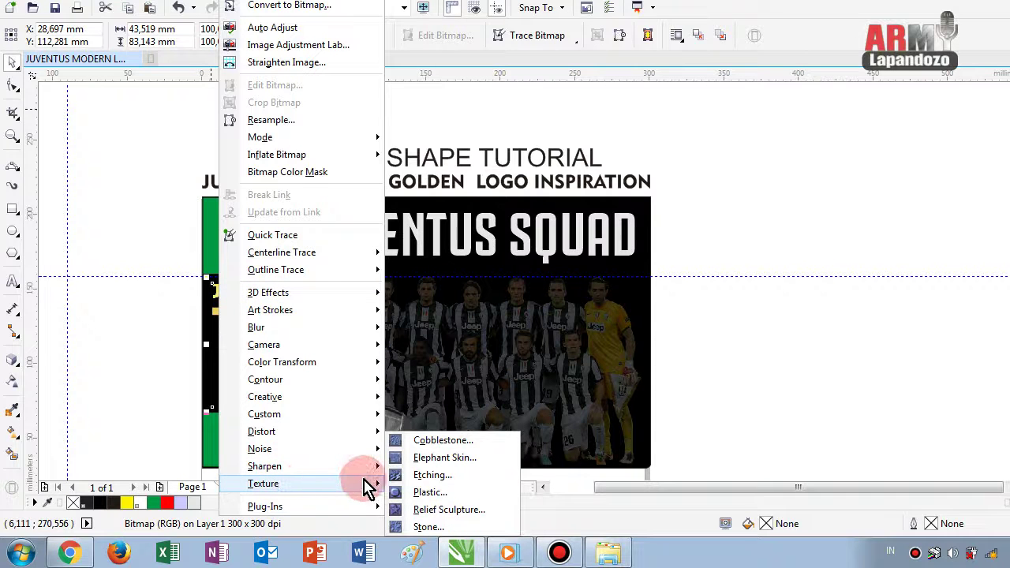
pyautogui.click(422, 493)
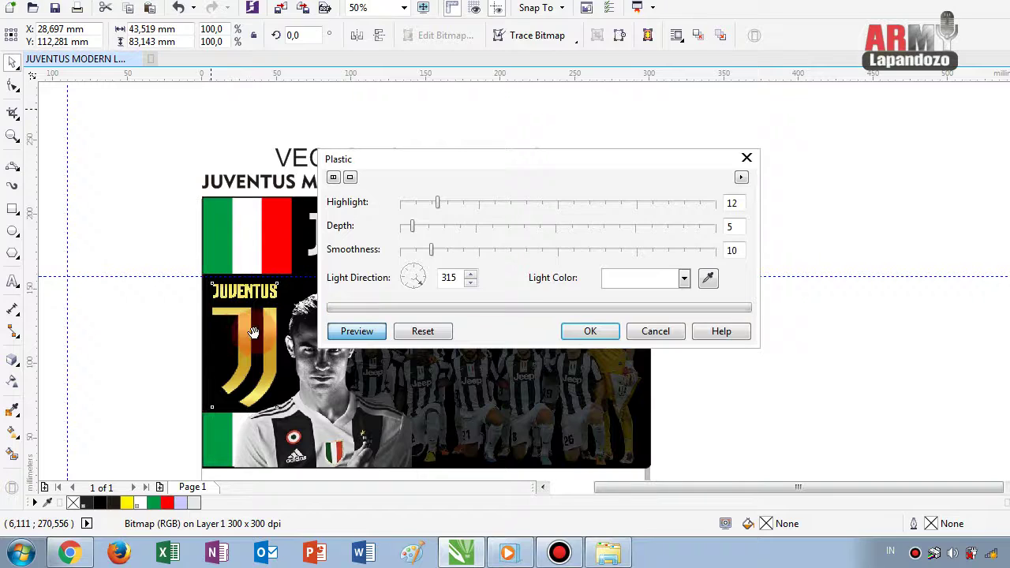
pyautogui.click(471, 203)
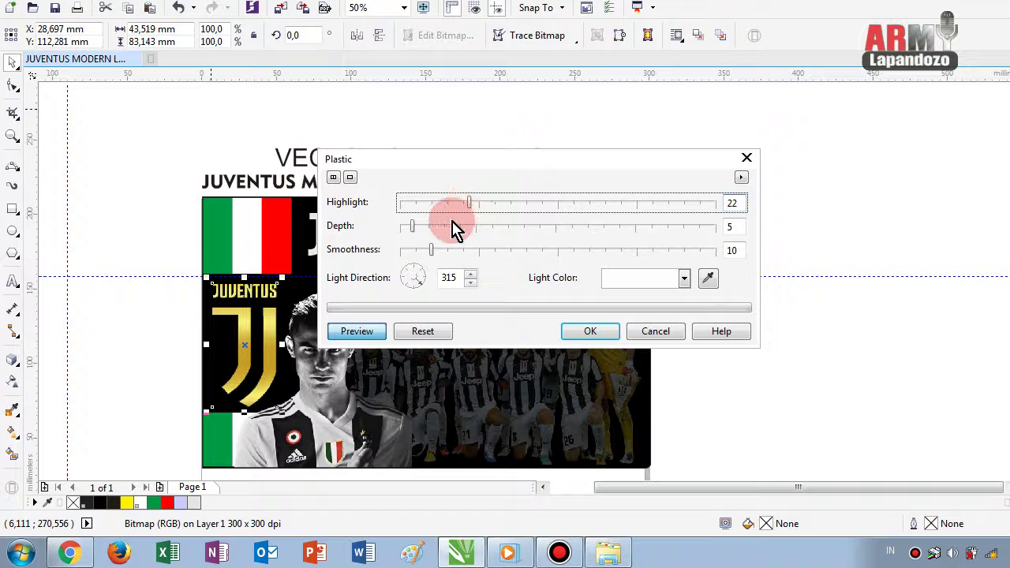
pyautogui.click(441, 227)
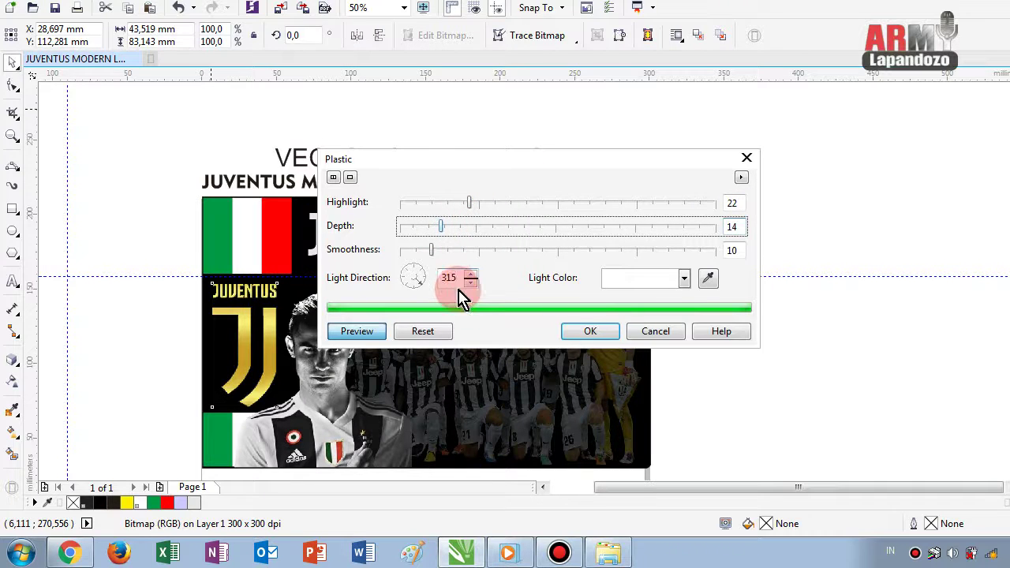
pyautogui.click(507, 309)
pyautogui.click(568, 332)
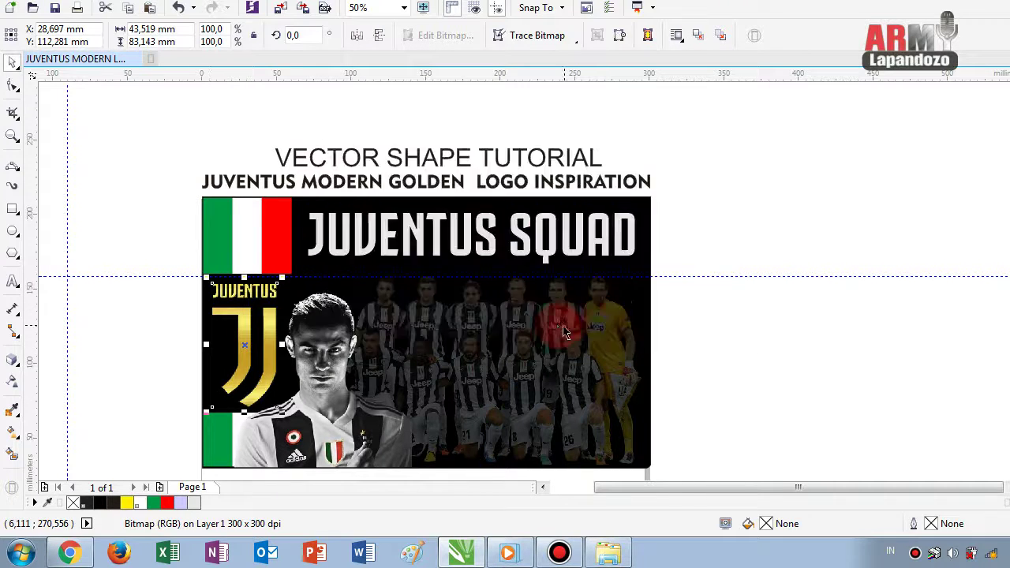
# - Zoom in to inspect the glossy logo, zoom back out, and deselect it
pyautogui.scroll(1, 246, 320)
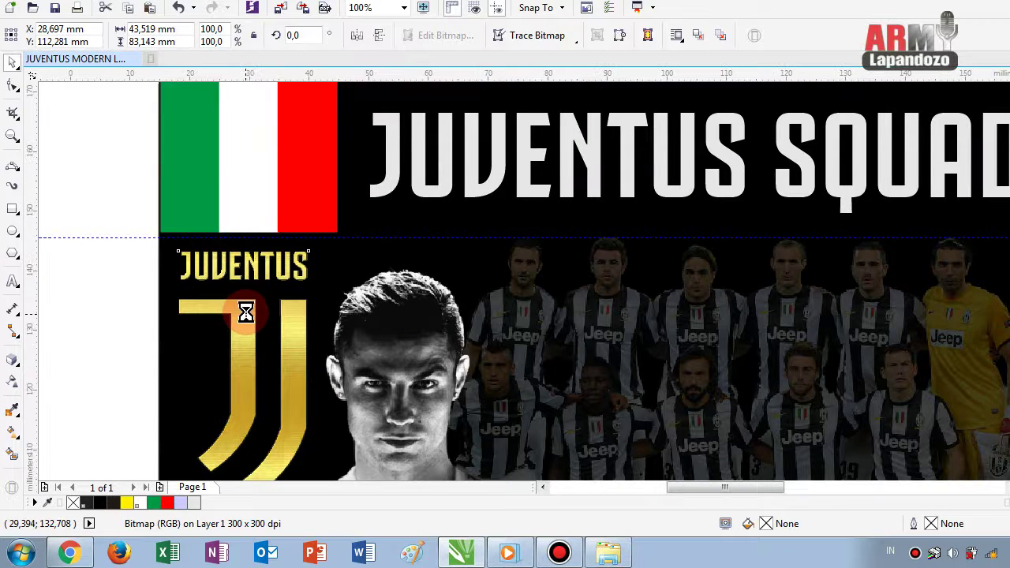
pyautogui.scroll(1, 246, 320)
pyautogui.scroll(1, 245, 318)
pyautogui.scroll(-1, 244, 316)
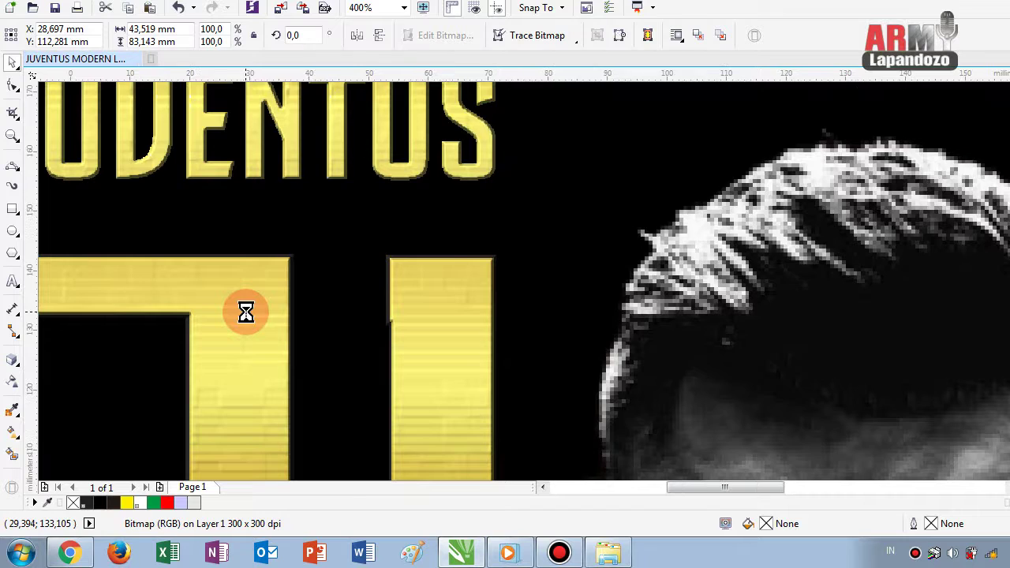
pyautogui.scroll(-1, 245, 316)
pyautogui.scroll(-1, 246, 315)
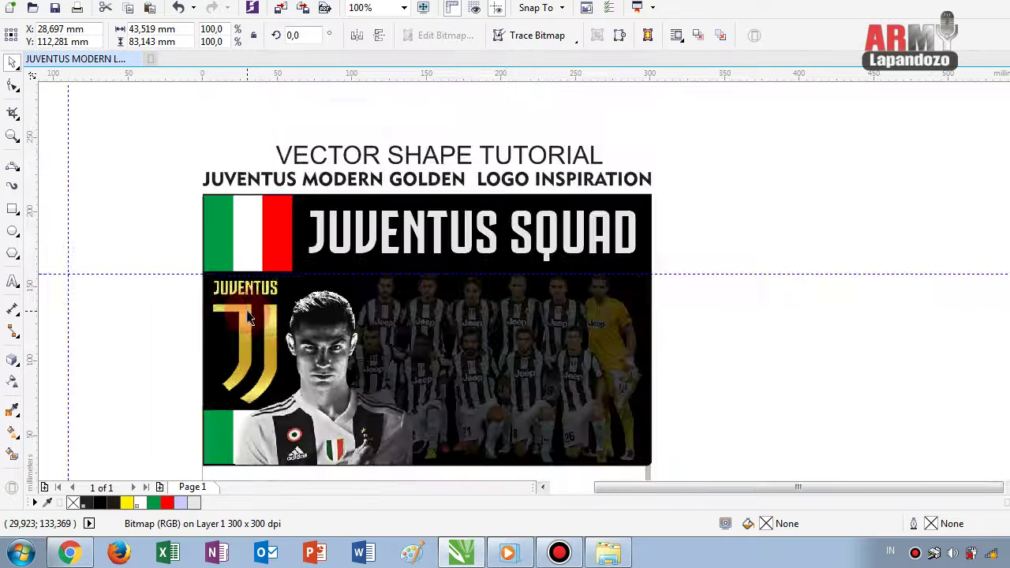
pyautogui.click(149, 339)
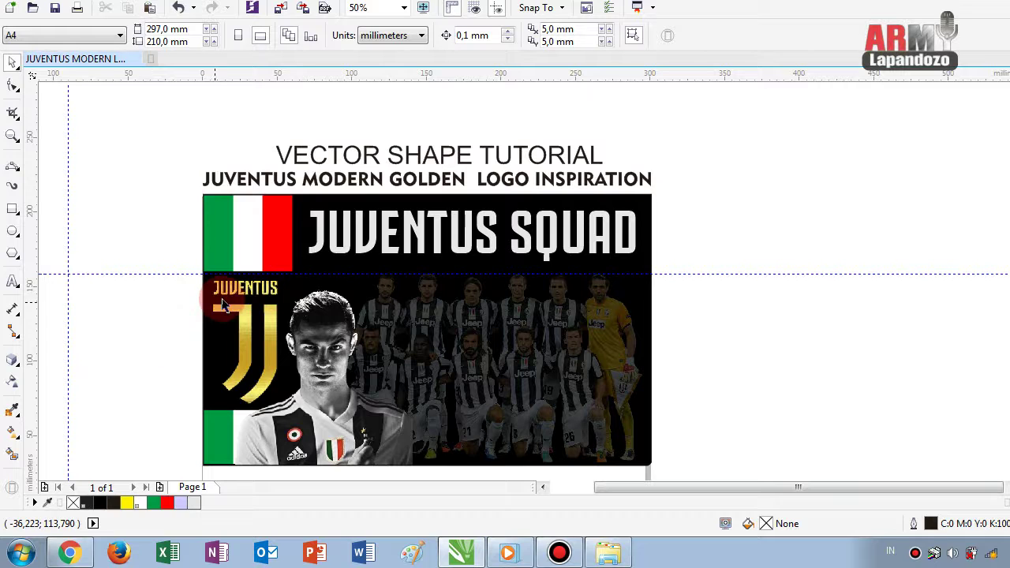
# - Break the JUVENTUS SQUAD title apart into separate words
pyautogui.click(340, 246)
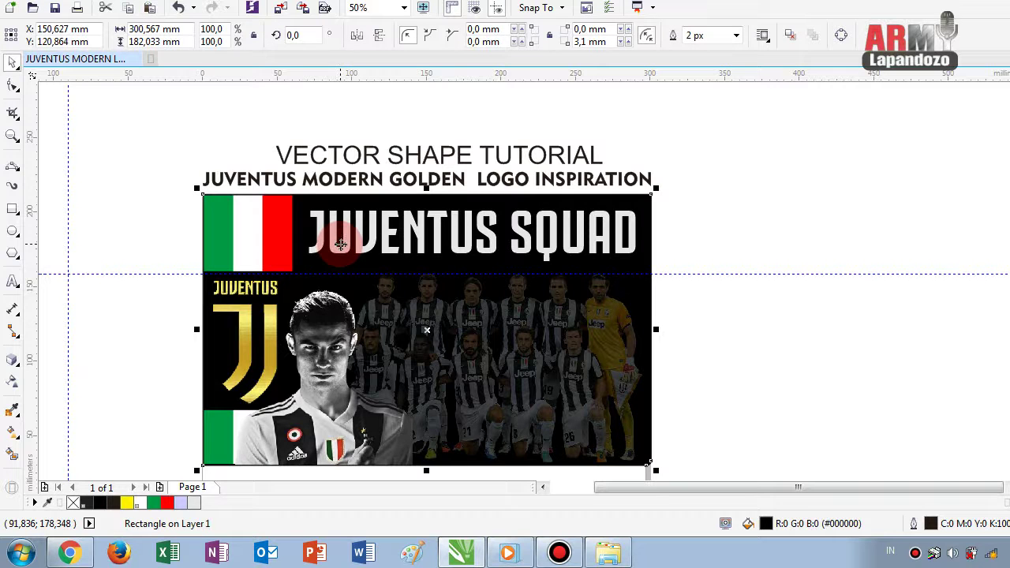
pyautogui.click(315, 224)
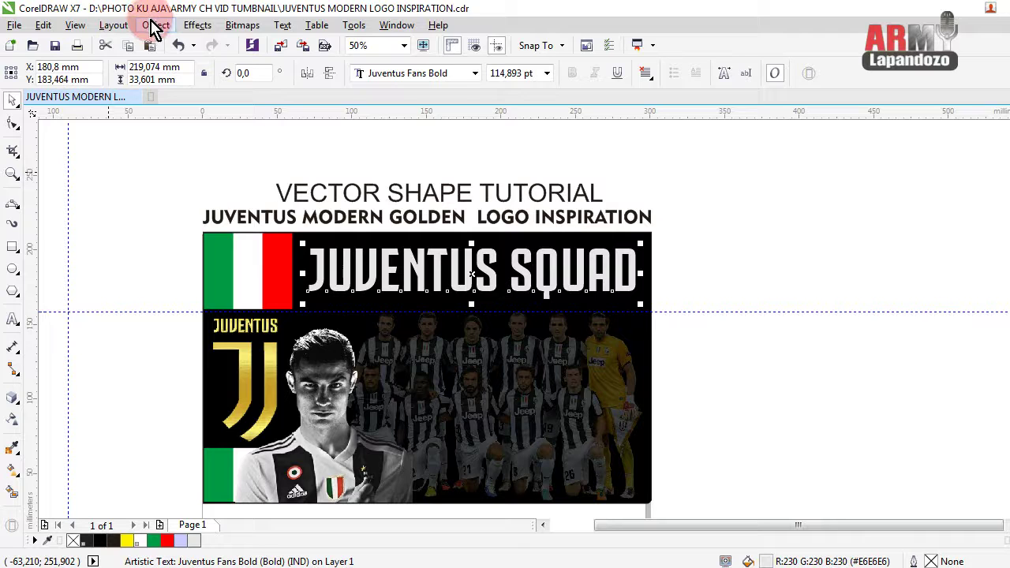
pyautogui.click(156, 26)
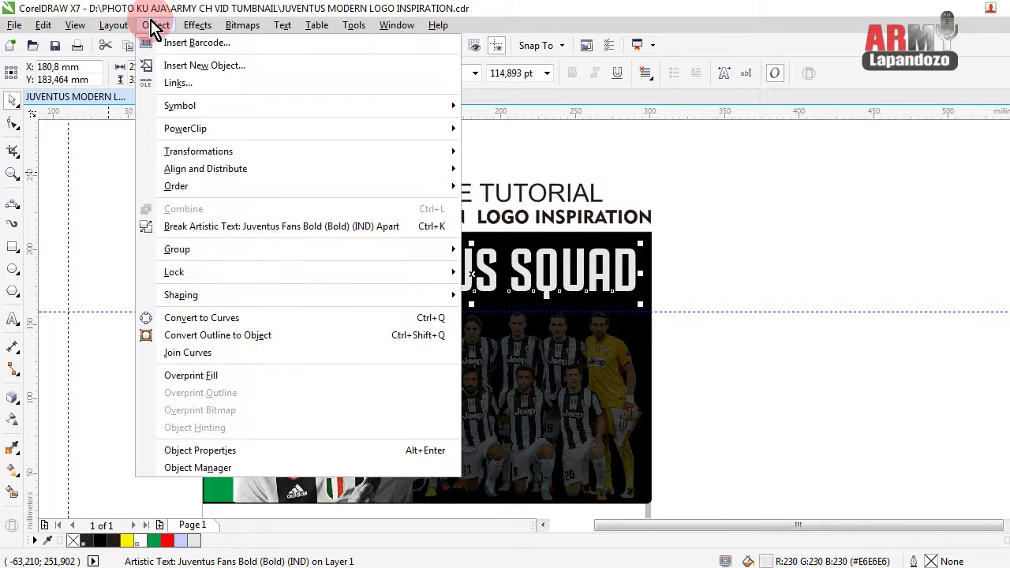
pyautogui.click(239, 229)
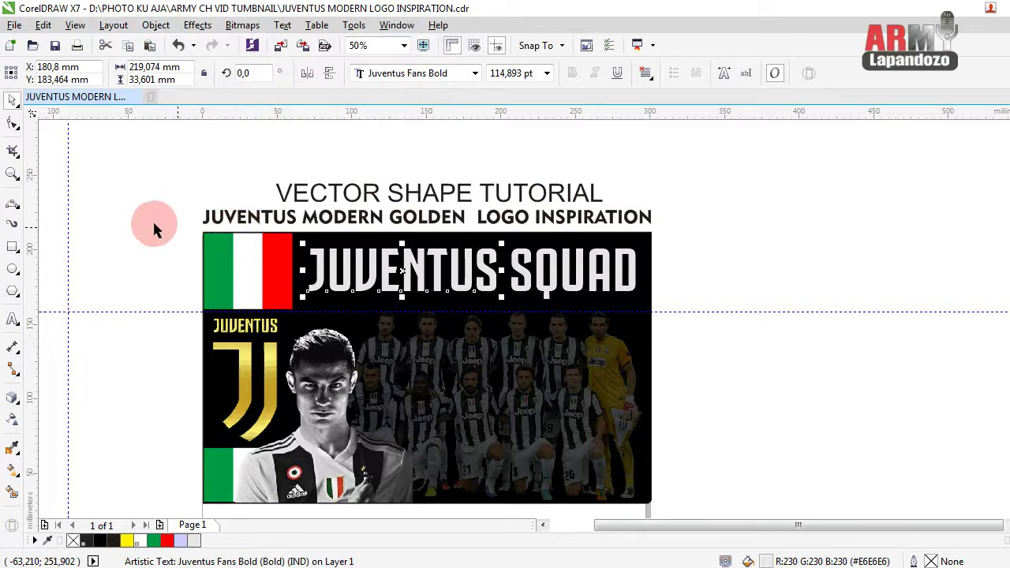
pyautogui.click(335, 276)
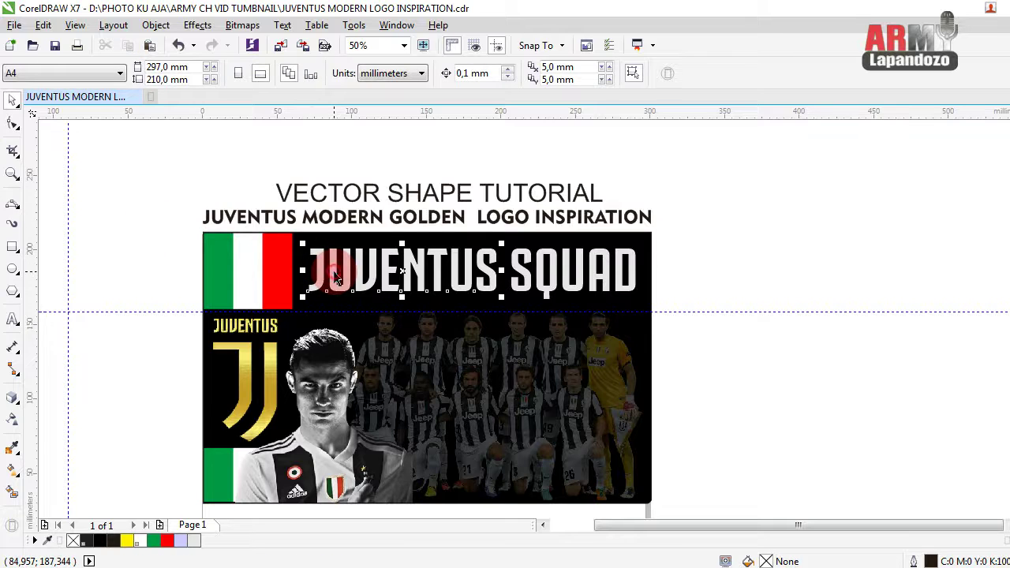
# - Break the words JUVENTUS and SQUAD apart into individual letters
pyautogui.click(198, 25)
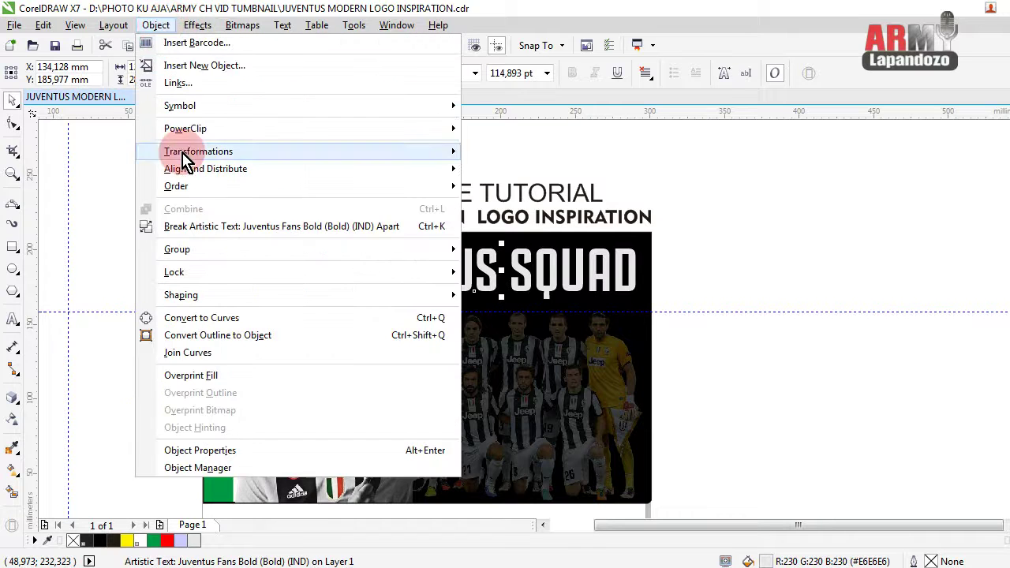
pyautogui.moveTo(199, 151)
pyautogui.click(211, 228)
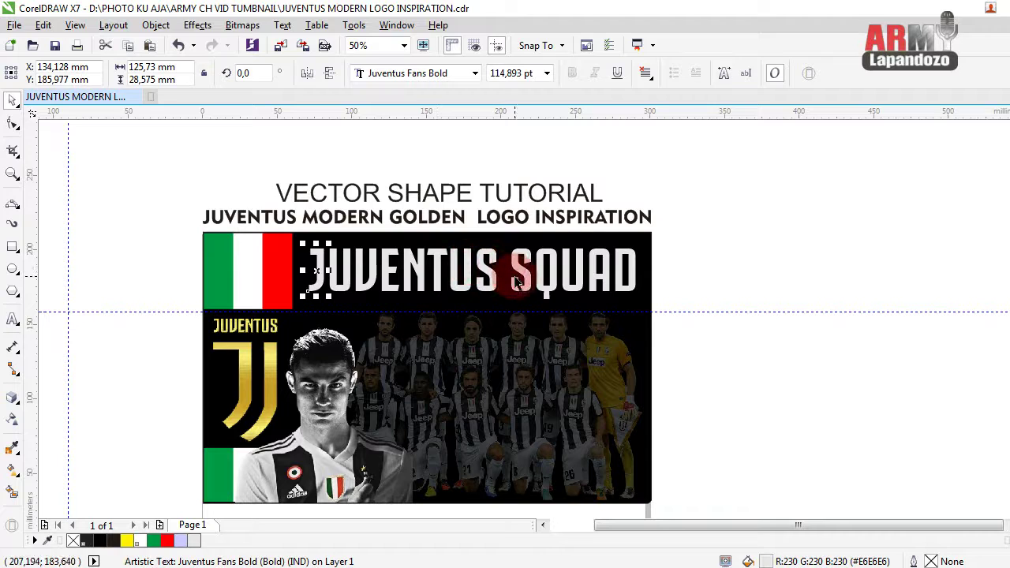
pyautogui.click(530, 287)
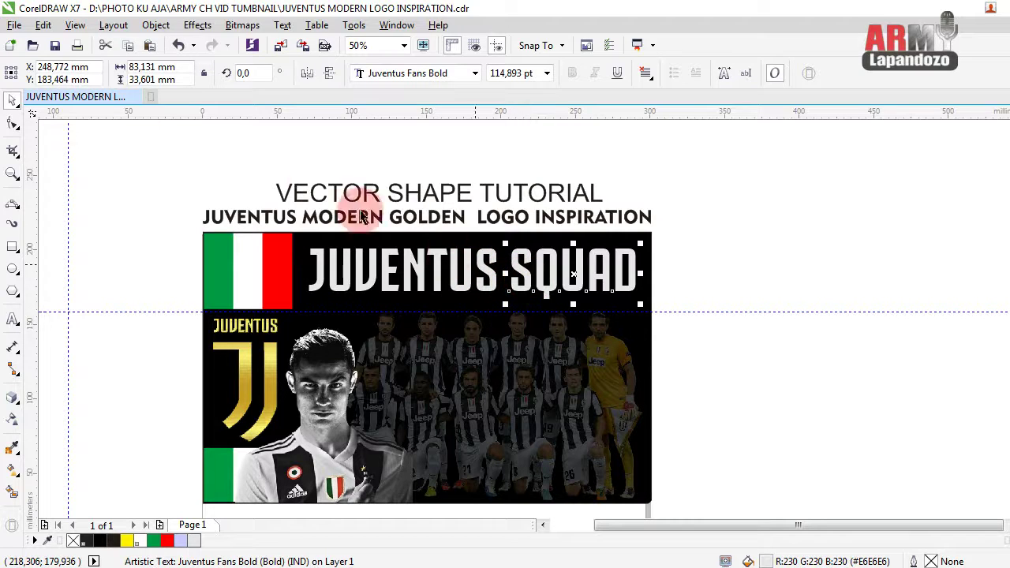
pyautogui.click(155, 24)
pyautogui.moveTo(205, 169)
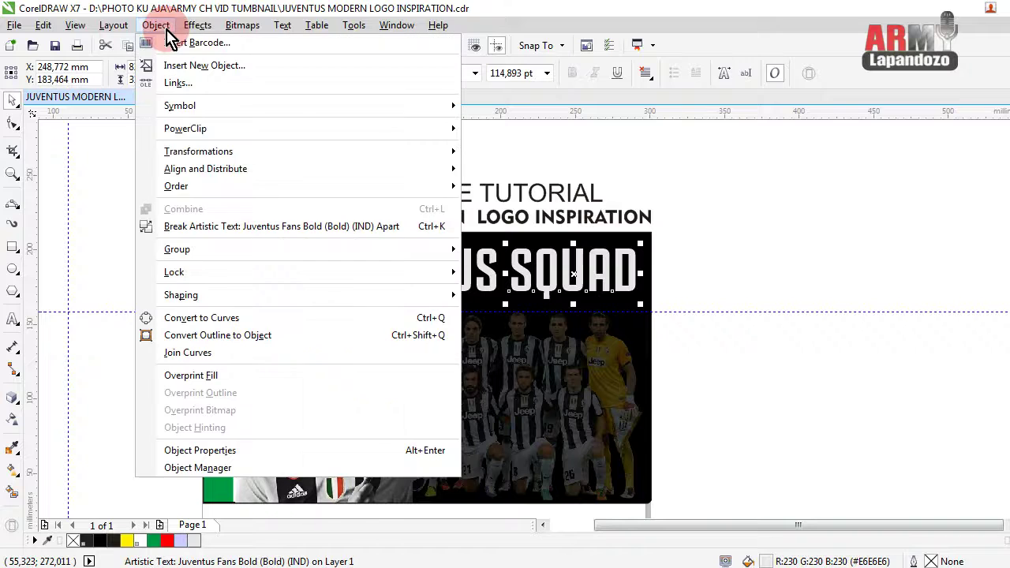
pyautogui.click(224, 229)
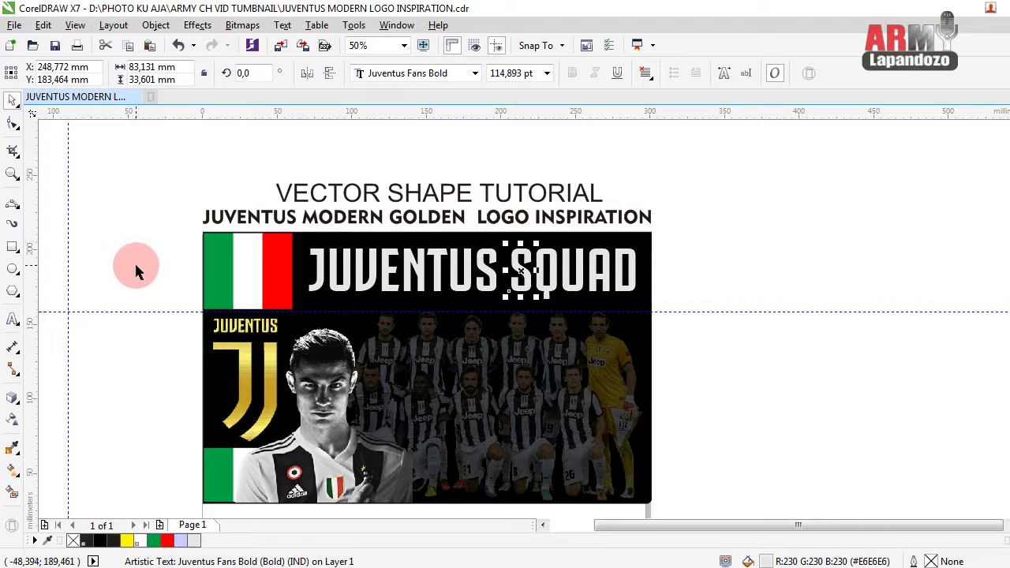
pyautogui.click(136, 270)
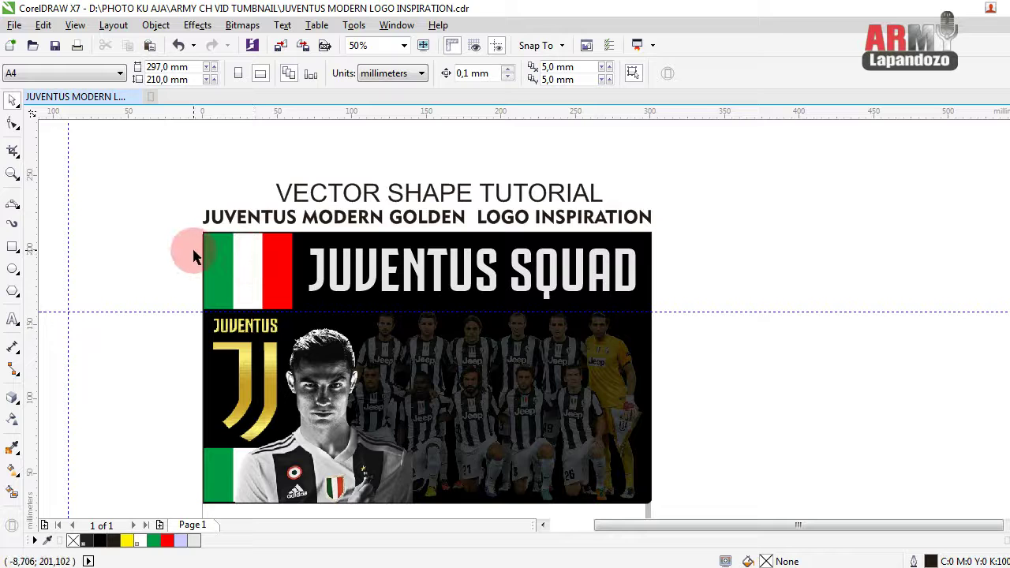
# - Colour the JUVE letters green and the QUAD letters red
pyautogui.moveTo(180, 238); pyautogui.dragTo(403, 311)
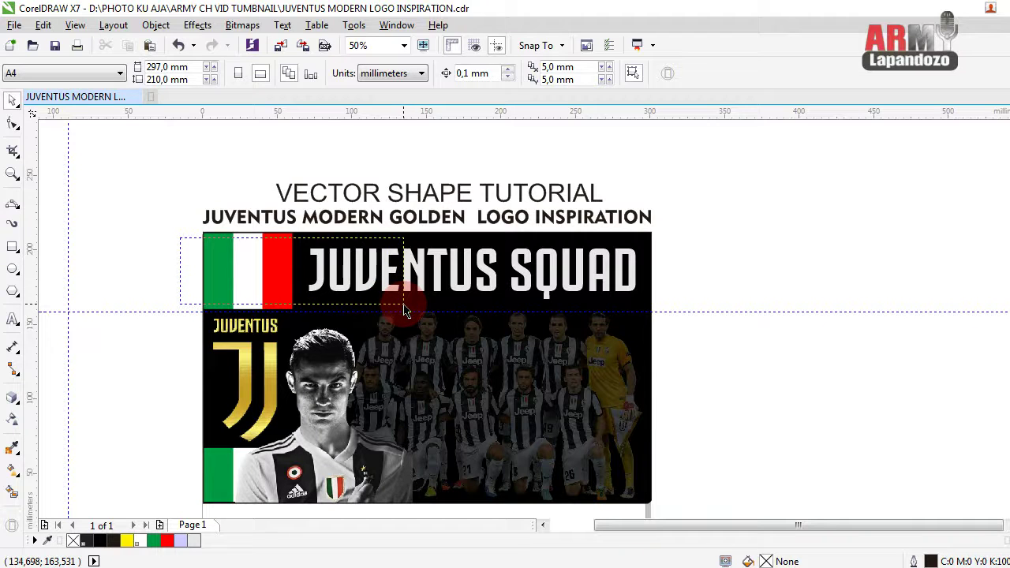
pyautogui.moveTo(403, 311); pyautogui.dragTo(404, 312)
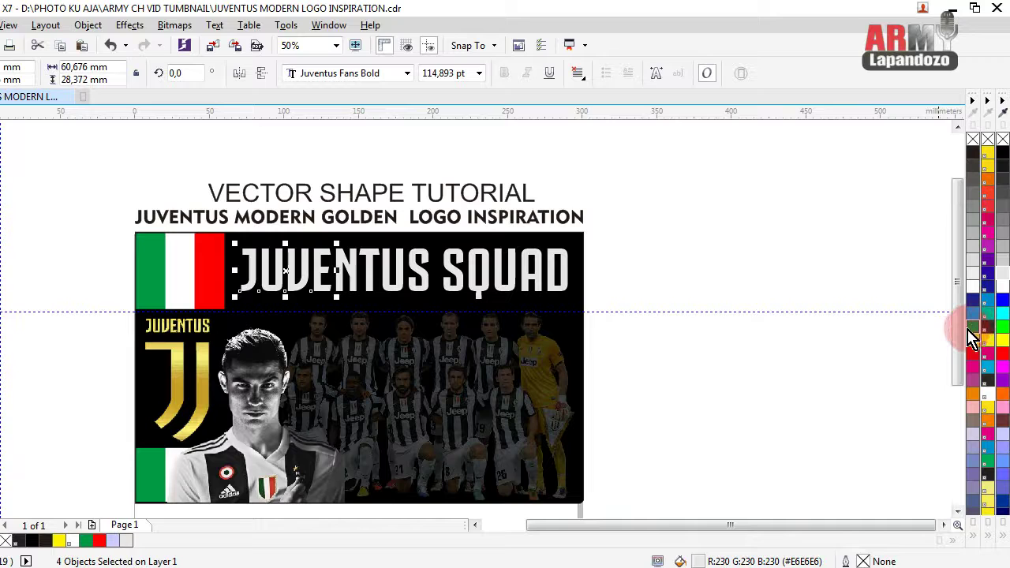
pyautogui.click(977, 326)
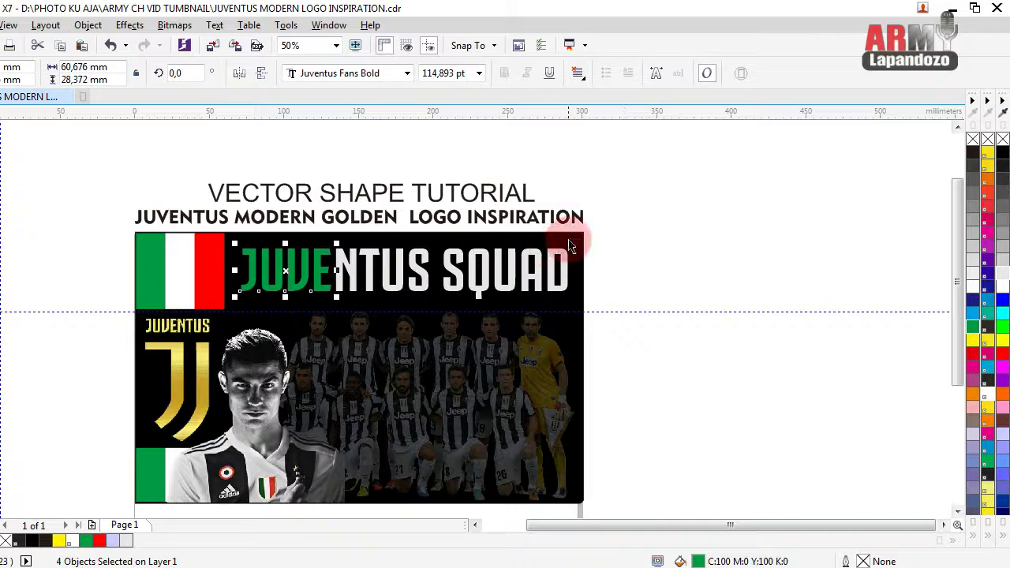
pyautogui.moveTo(618, 237); pyautogui.dragTo(472, 306)
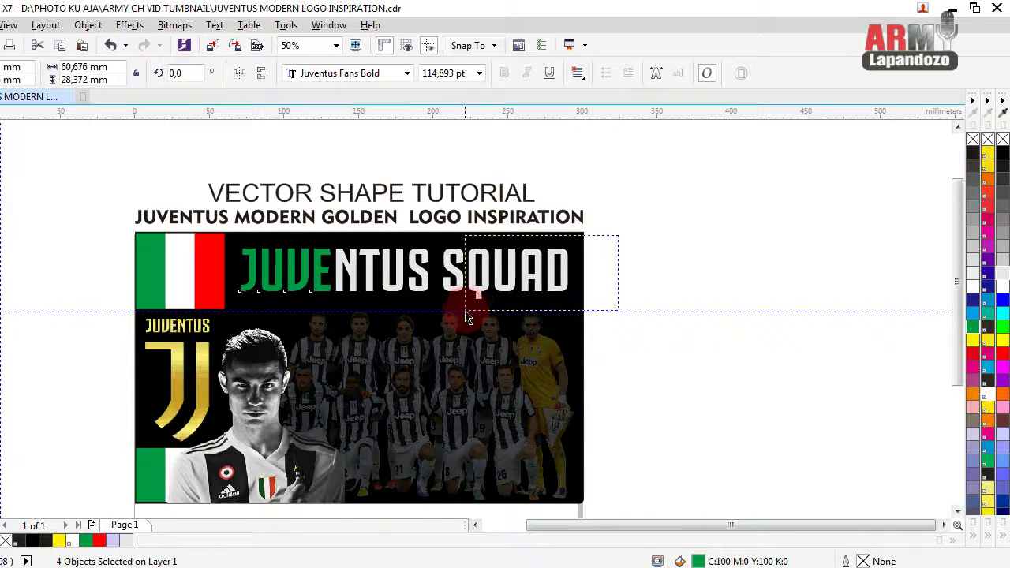
pyautogui.moveTo(465, 316); pyautogui.dragTo(468, 314)
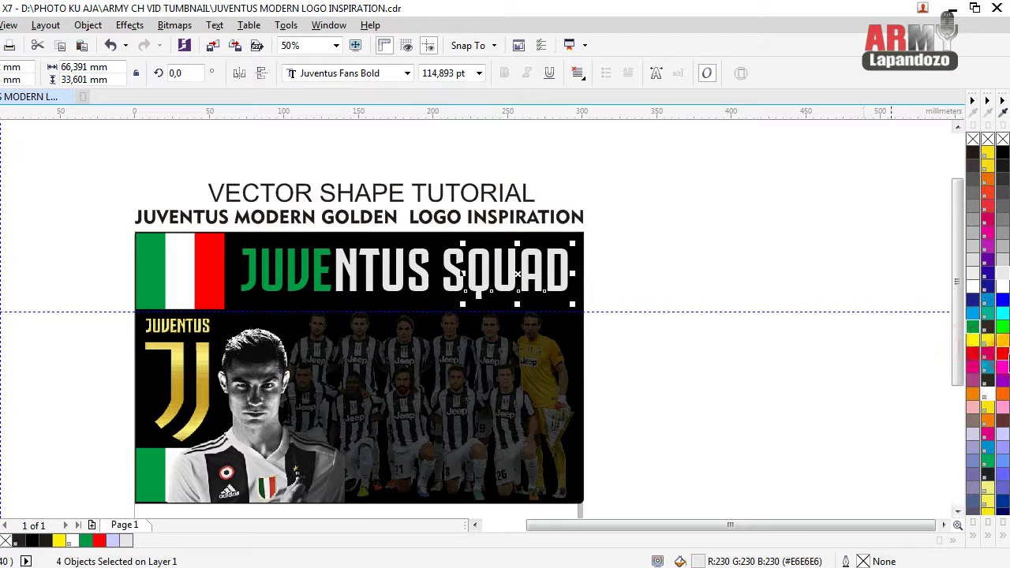
pyautogui.click(1002, 356)
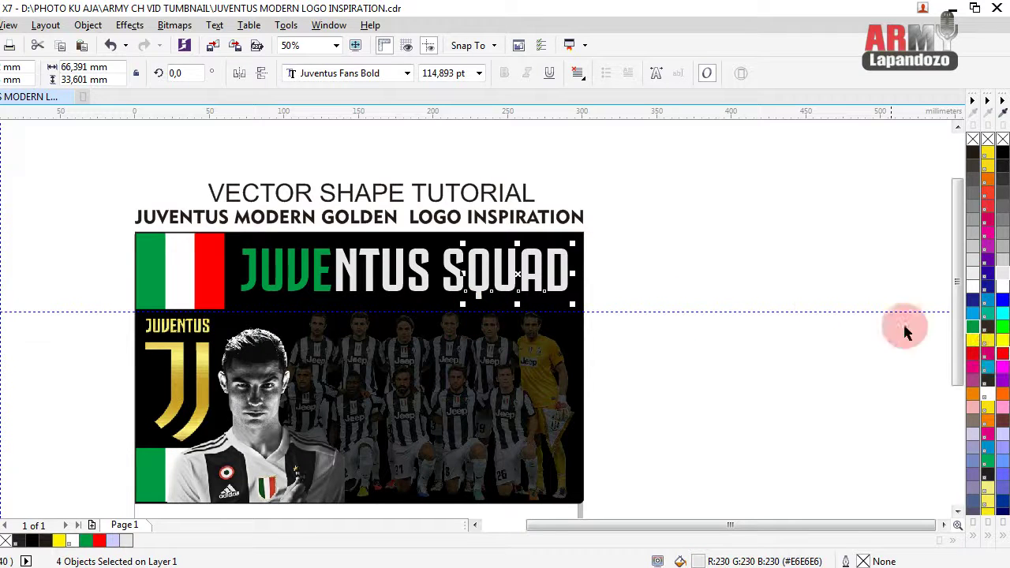
pyautogui.click(739, 268)
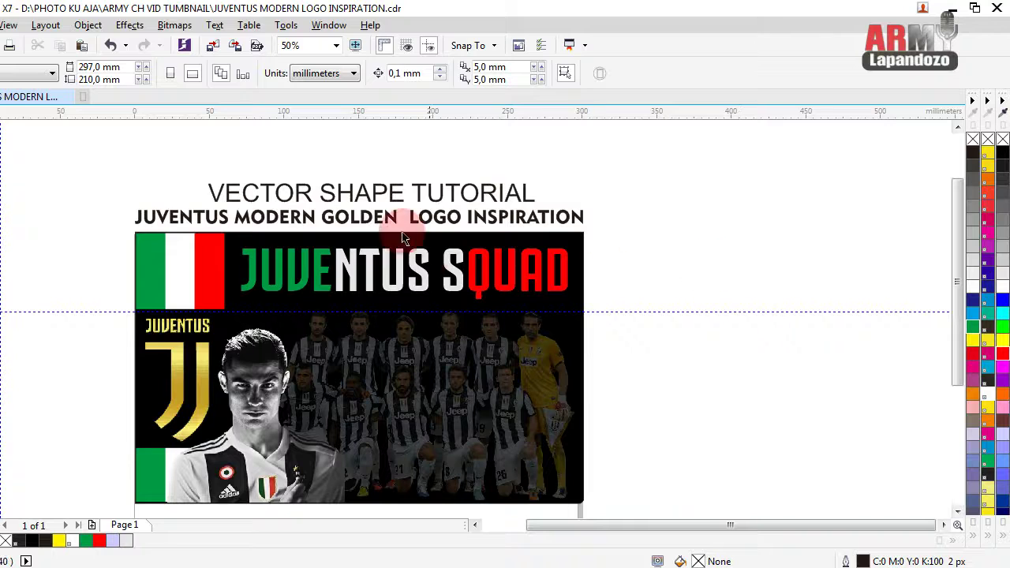
# - Colour the middle letters NTUS S white, then select all the title letters
pyautogui.moveTo(319, 157); pyautogui.dragTo(471, 306)
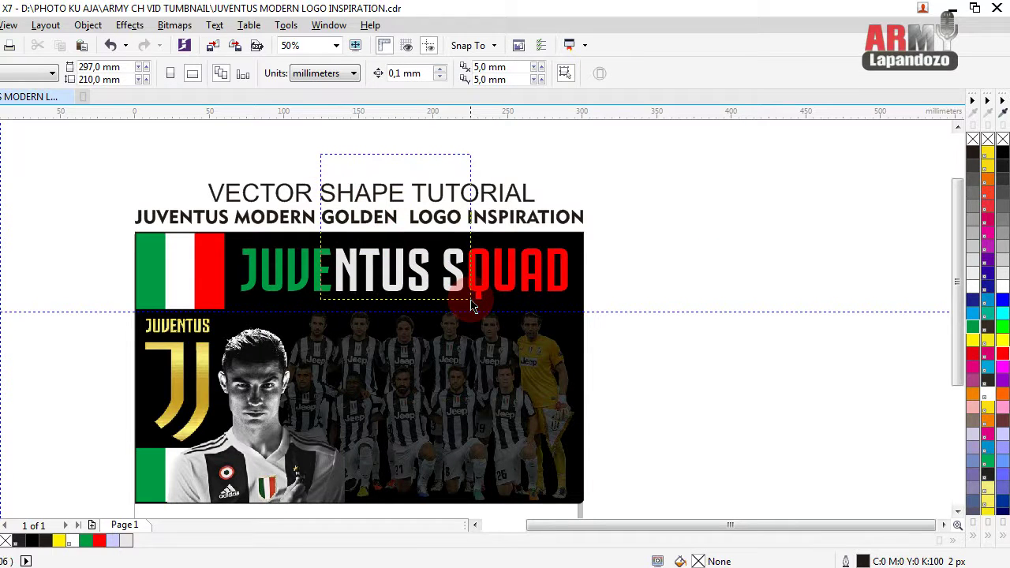
pyautogui.moveTo(471, 306); pyautogui.dragTo(472, 306)
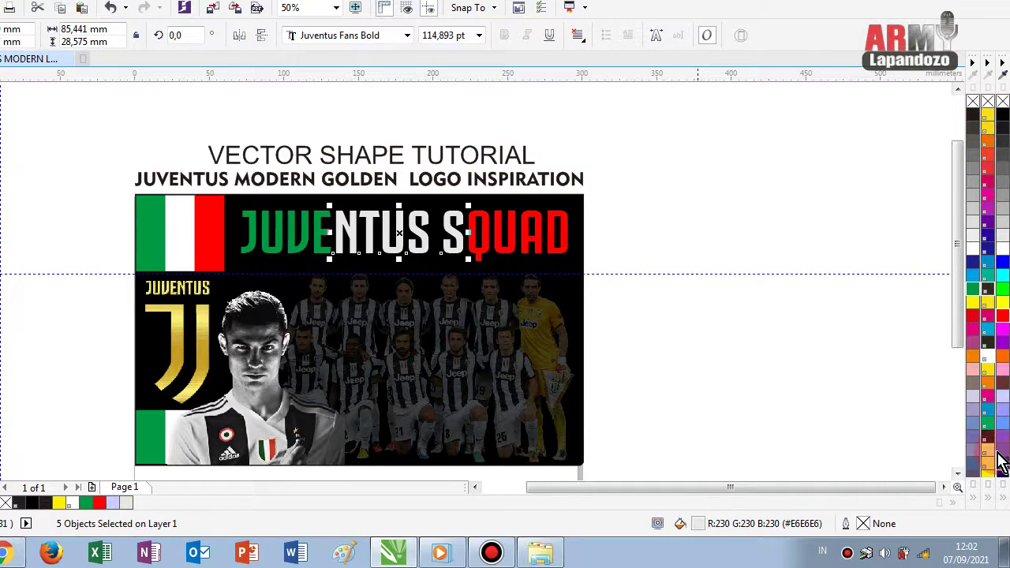
pyautogui.click(987, 359)
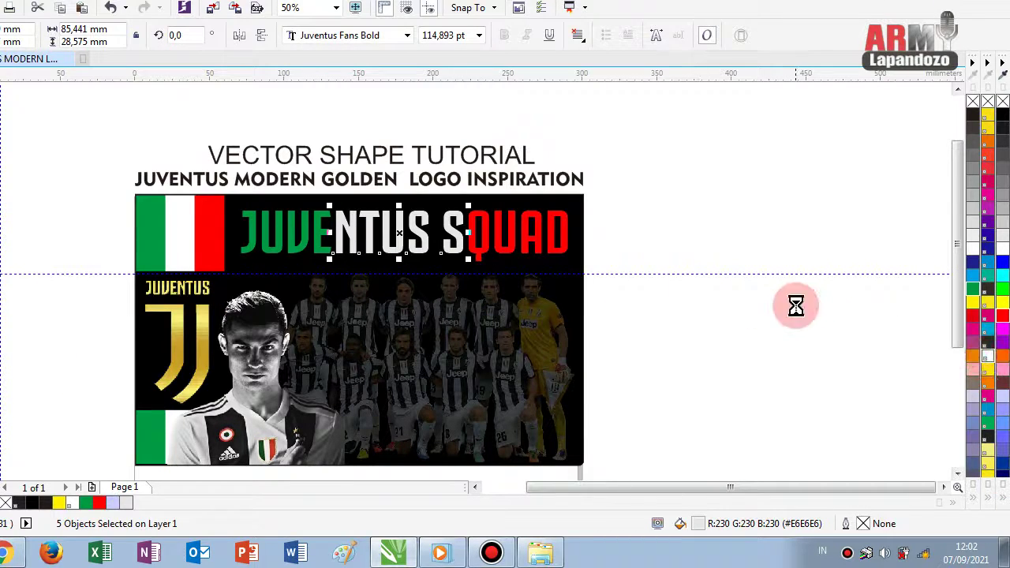
pyautogui.click(783, 303)
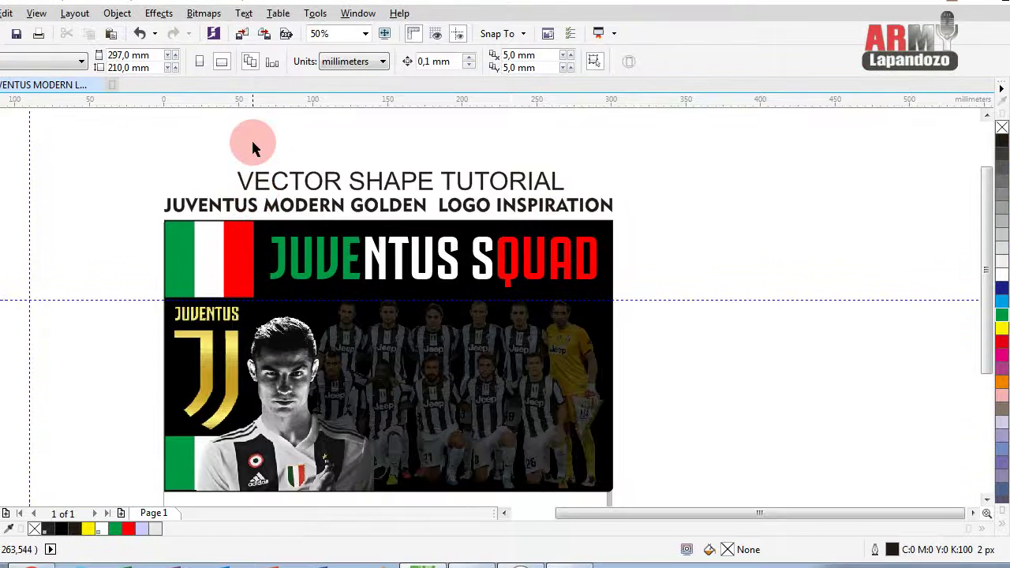
pyautogui.moveTo(251, 141)
pyautogui.mouseDown()
pyautogui.moveTo(351, 276)
pyautogui.moveTo(625, 344)
pyautogui.mouseUp()
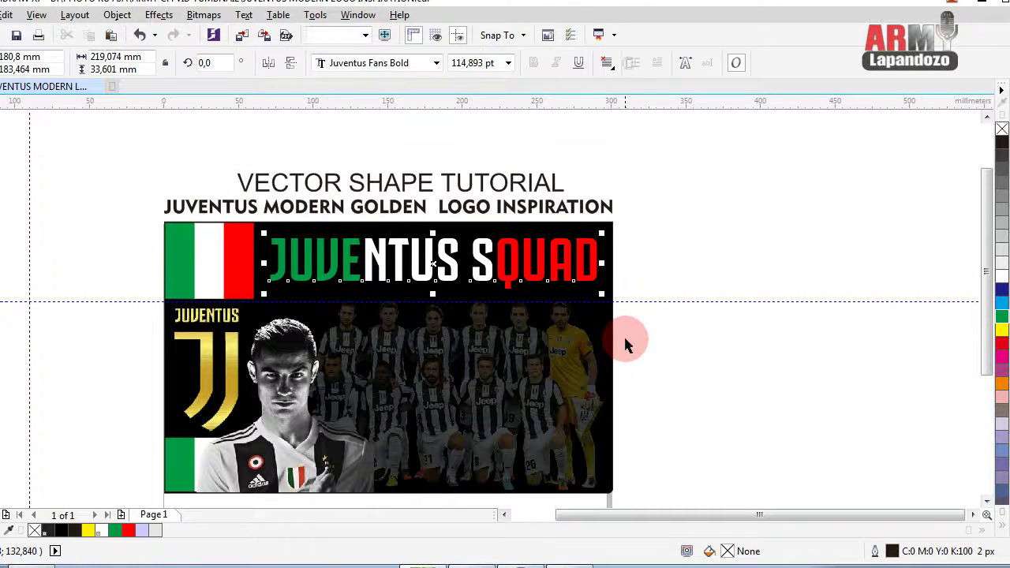
# - Group the title letters and extrude them in 3D, adjusting extrusion type and vanishing point
pyautogui.hotkey('ctrl', 'g')
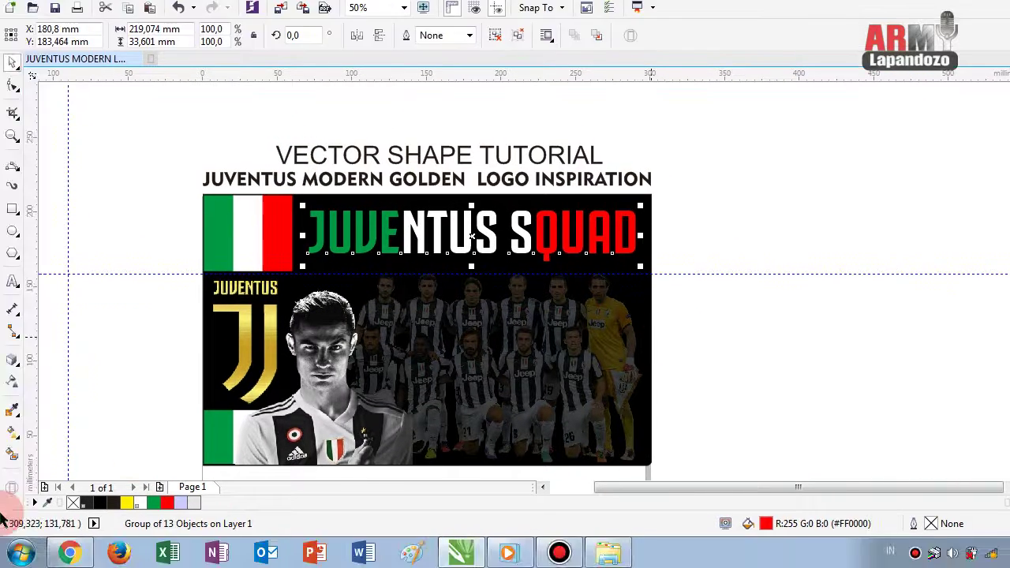
pyautogui.click(12, 361)
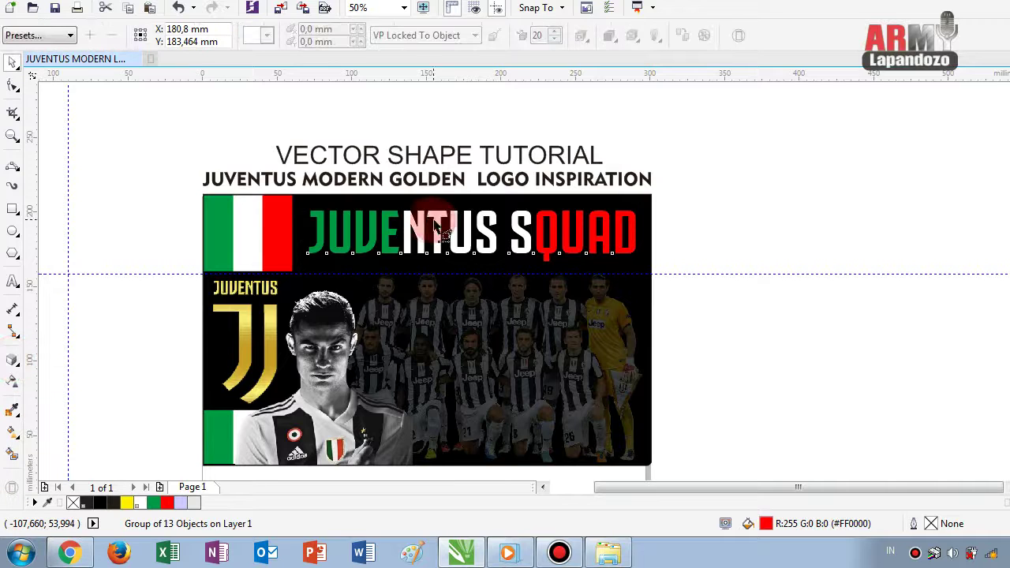
pyautogui.moveTo(470, 225); pyautogui.dragTo(414, 258)
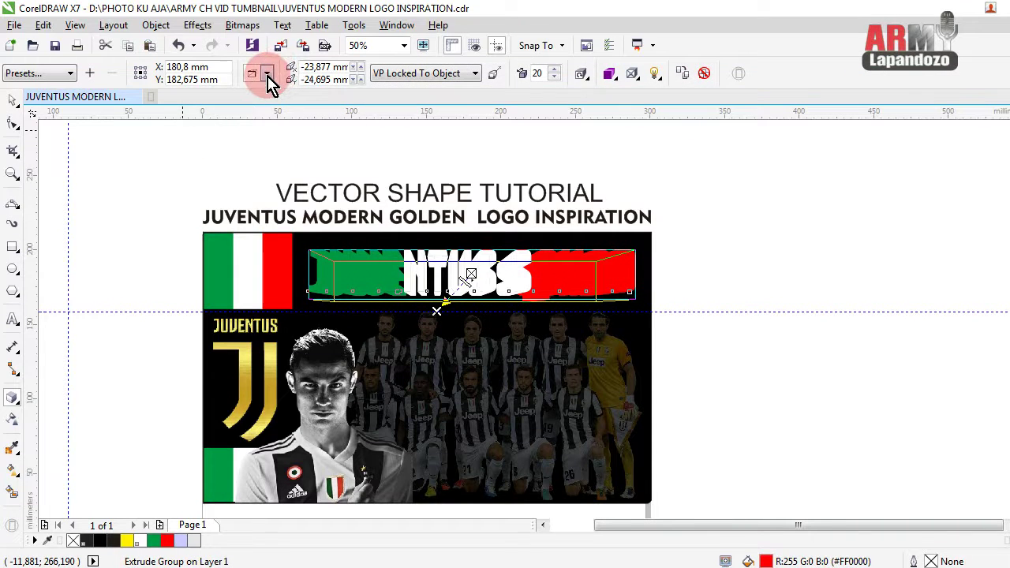
pyautogui.click(268, 75)
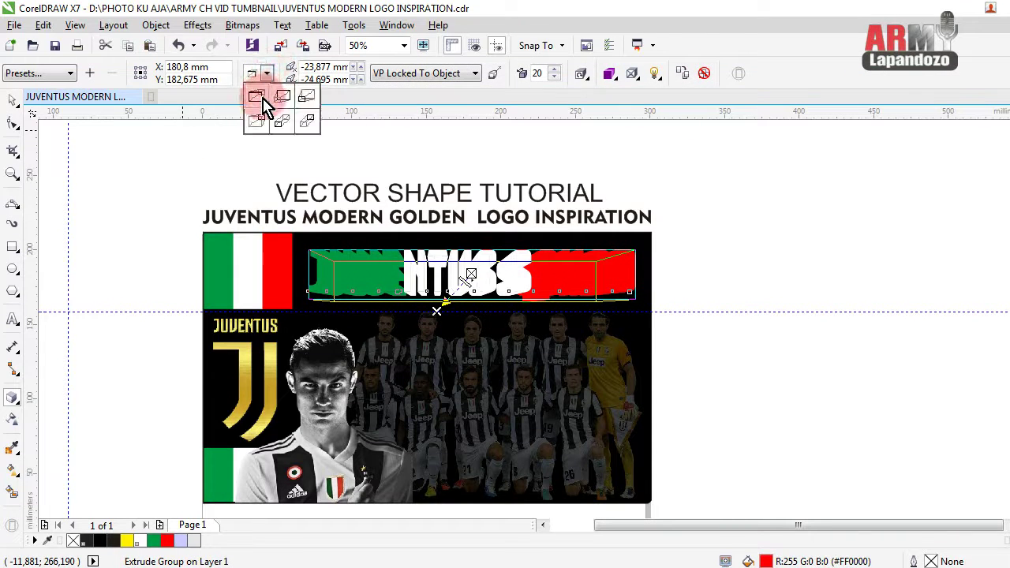
pyautogui.click(263, 101)
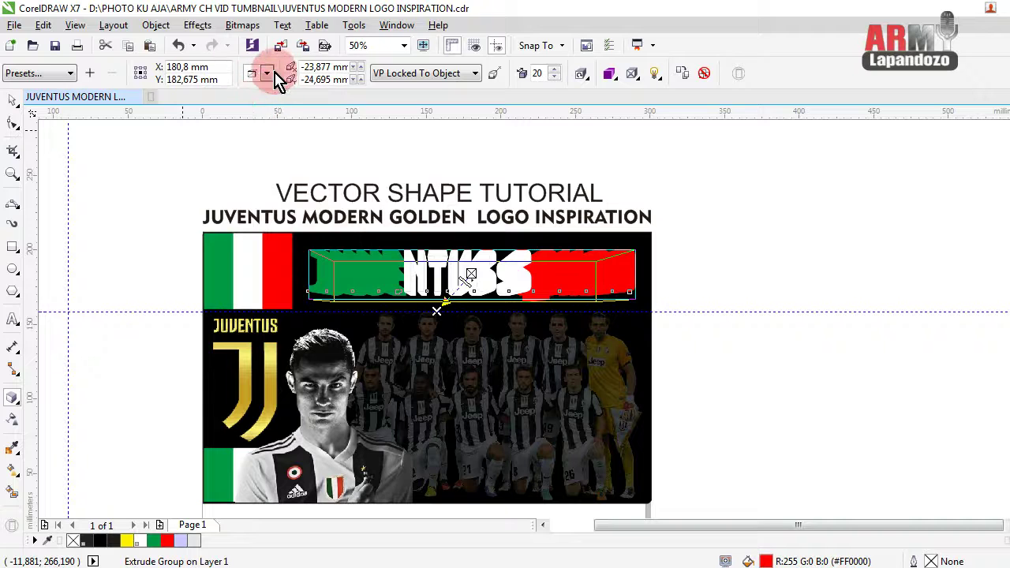
pyautogui.click(268, 75)
pyautogui.click(283, 122)
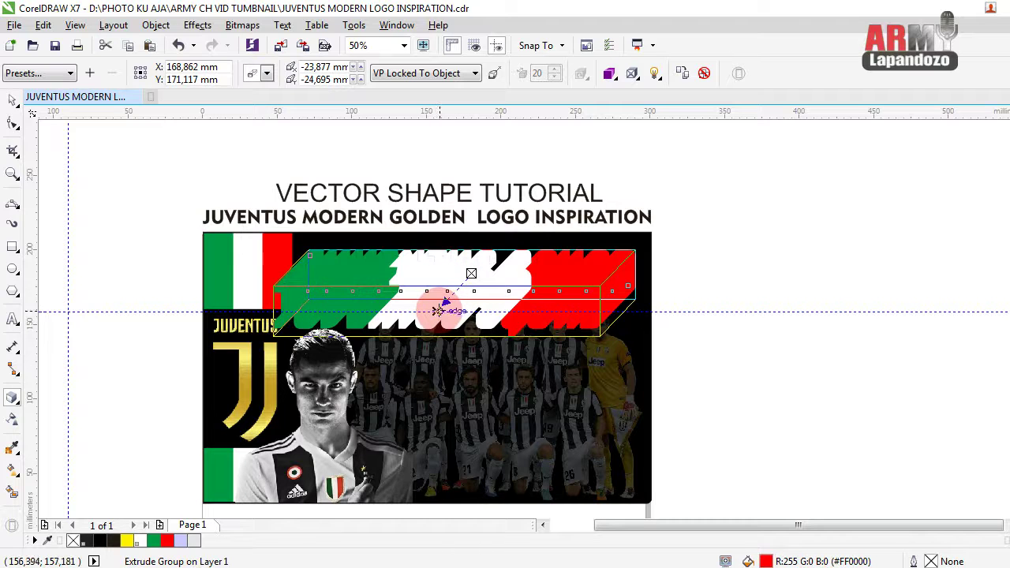
pyautogui.moveTo(438, 311)
pyautogui.mouseDown()
pyautogui.moveTo(476, 288)
pyautogui.moveTo(474, 277)
pyautogui.mouseUp()
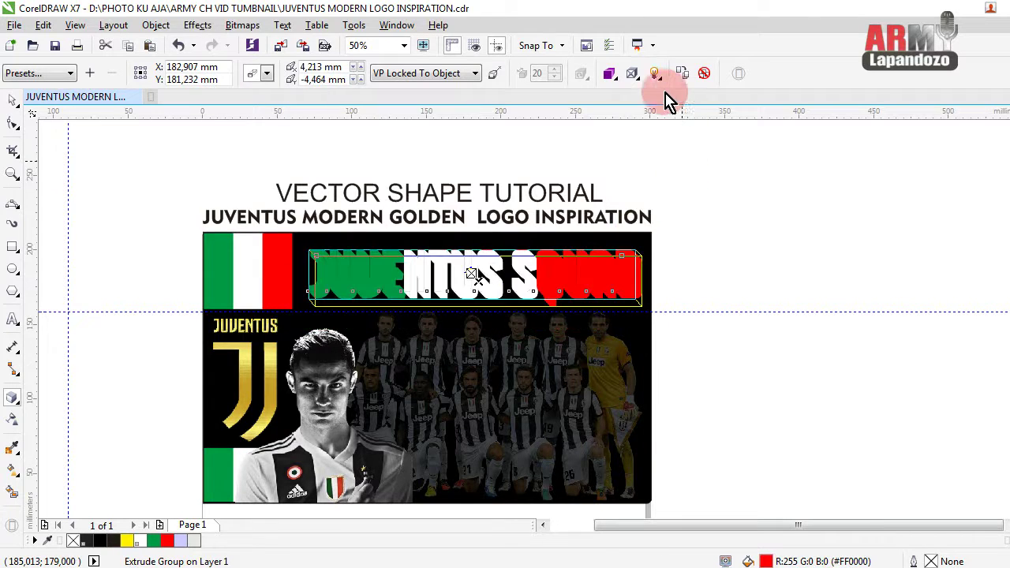
# - Set the extrusion to solid colour and turn on the first light at about 70% intensity
pyautogui.click(616, 77)
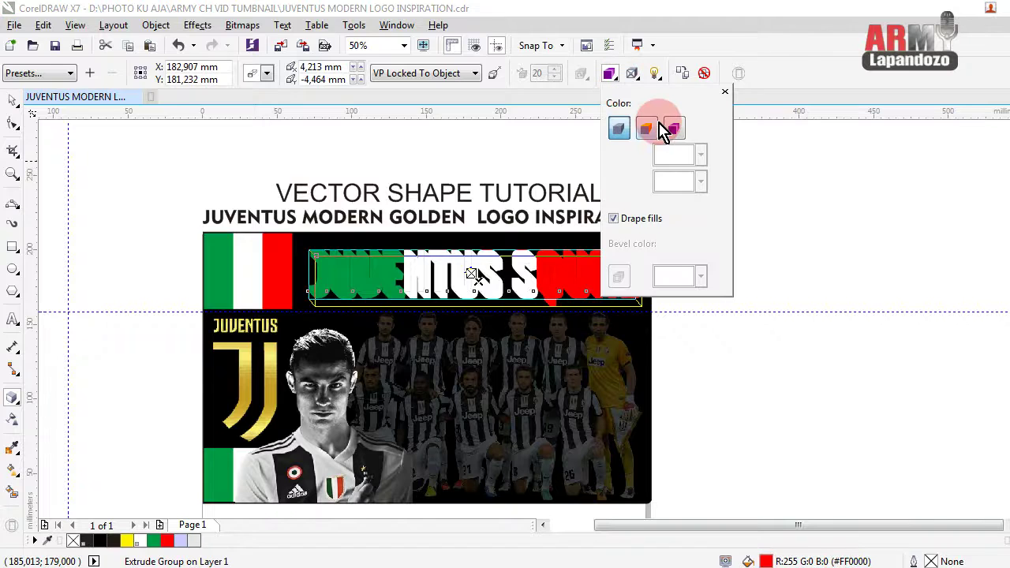
pyautogui.click(654, 128)
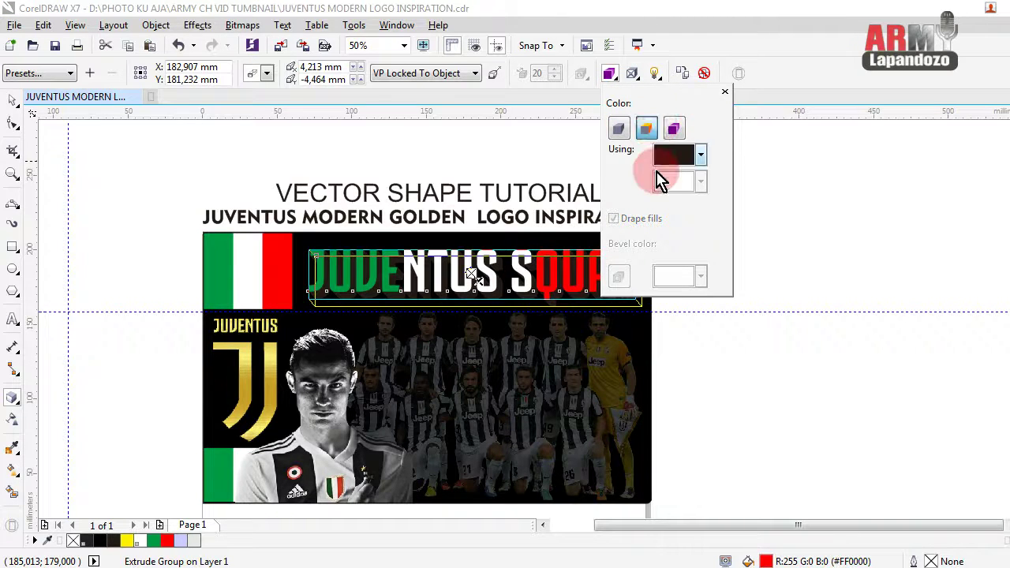
pyautogui.click(654, 73)
pyautogui.click(664, 113)
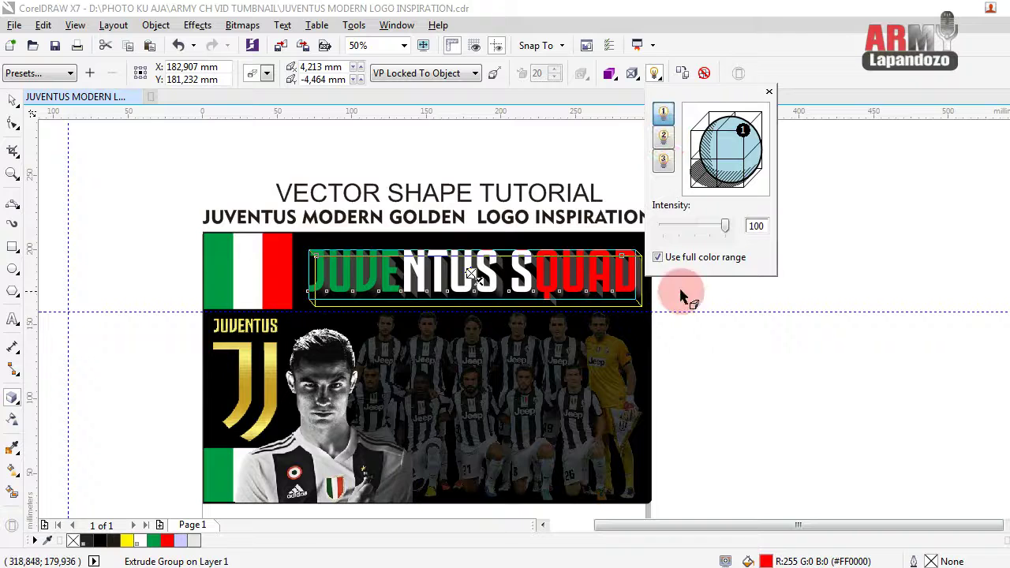
pyautogui.click(720, 201)
pyautogui.moveTo(725, 226); pyautogui.dragTo(713, 229)
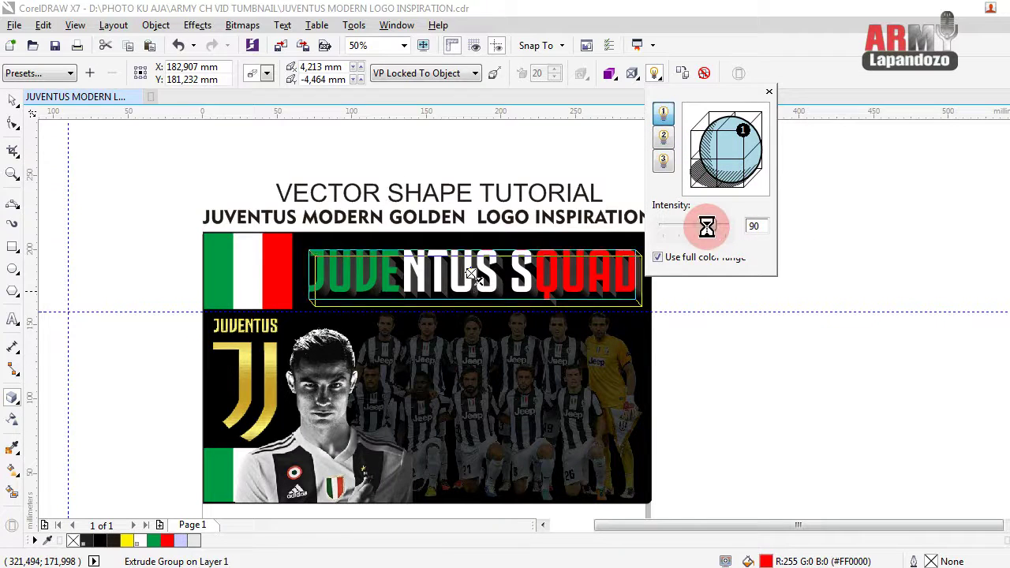
pyautogui.moveTo(708, 229); pyautogui.dragTo(699, 224)
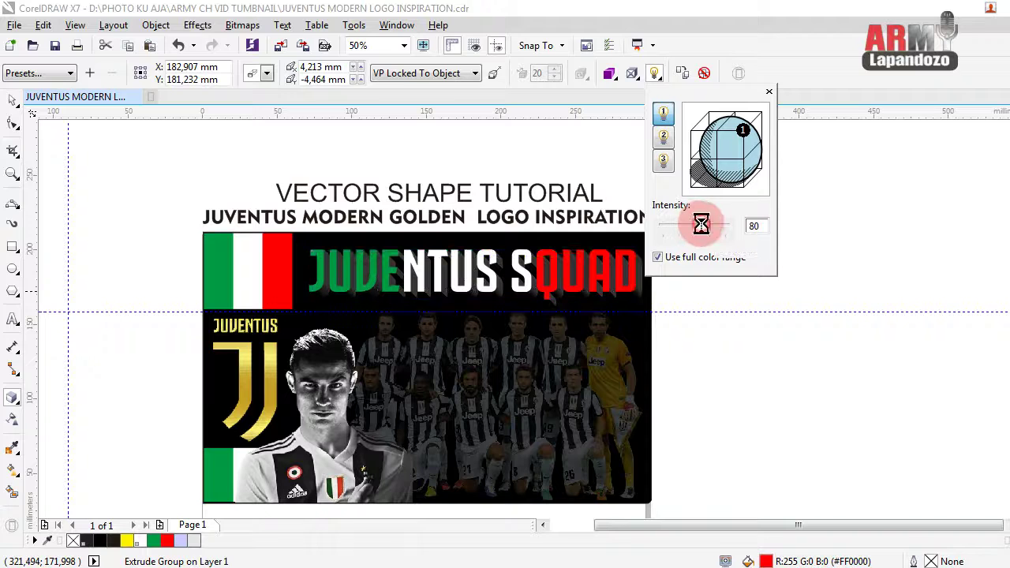
# - Switch the extrusion to shaded colour and try several swatches, ending on 10% Black
pyautogui.click(609, 74)
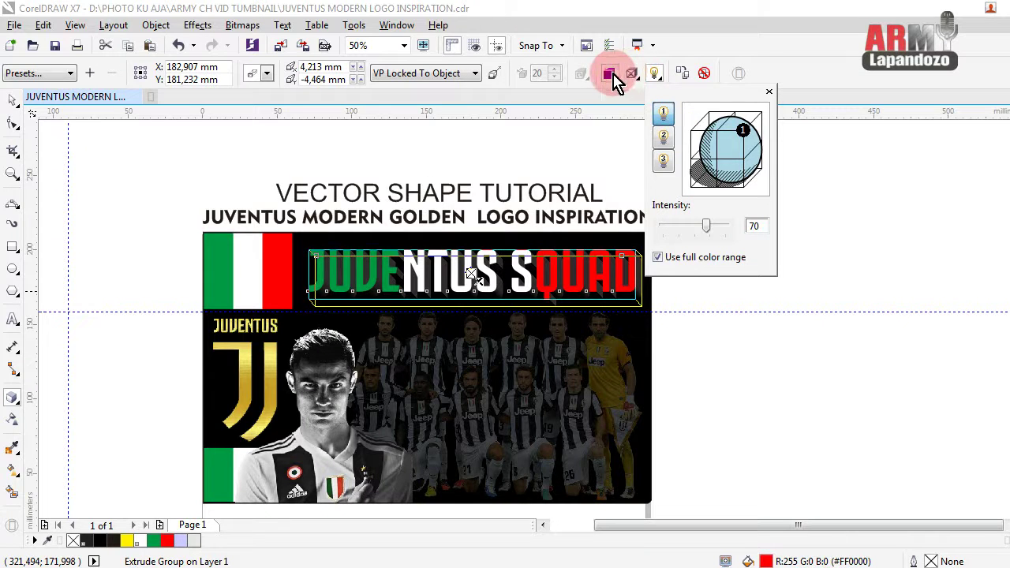
pyautogui.click(647, 129)
pyautogui.click(702, 157)
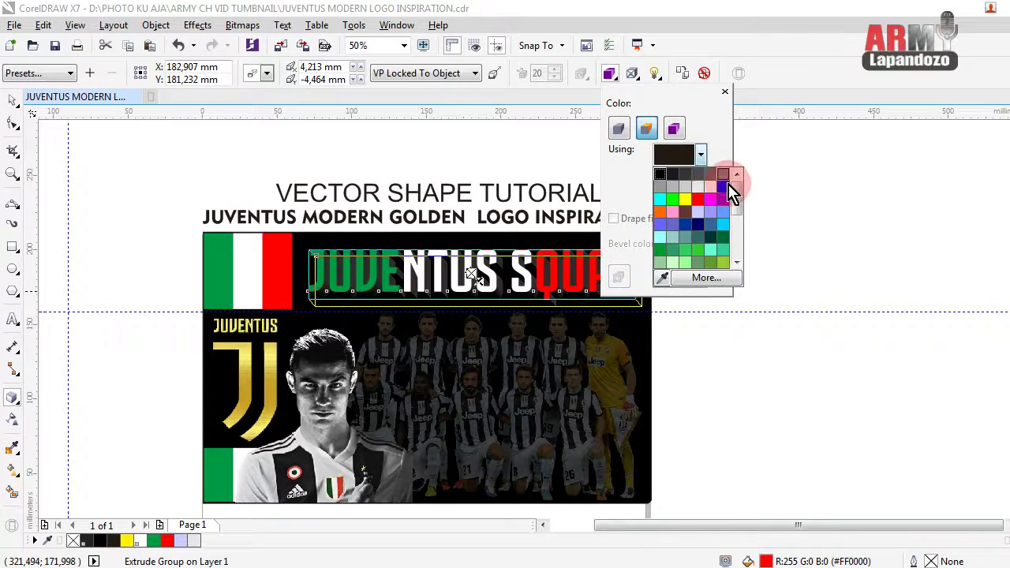
pyautogui.click(661, 174)
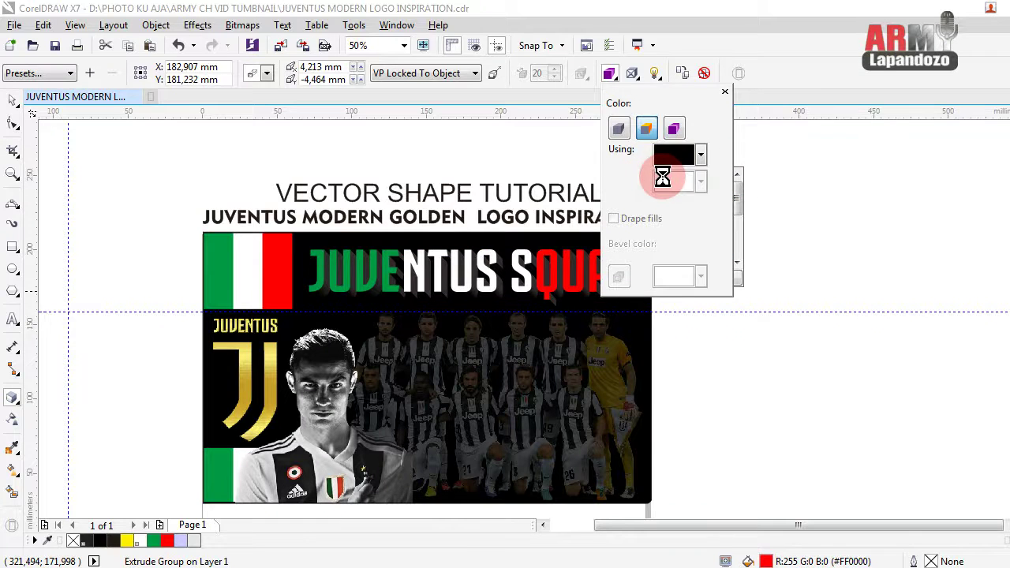
pyautogui.click(702, 156)
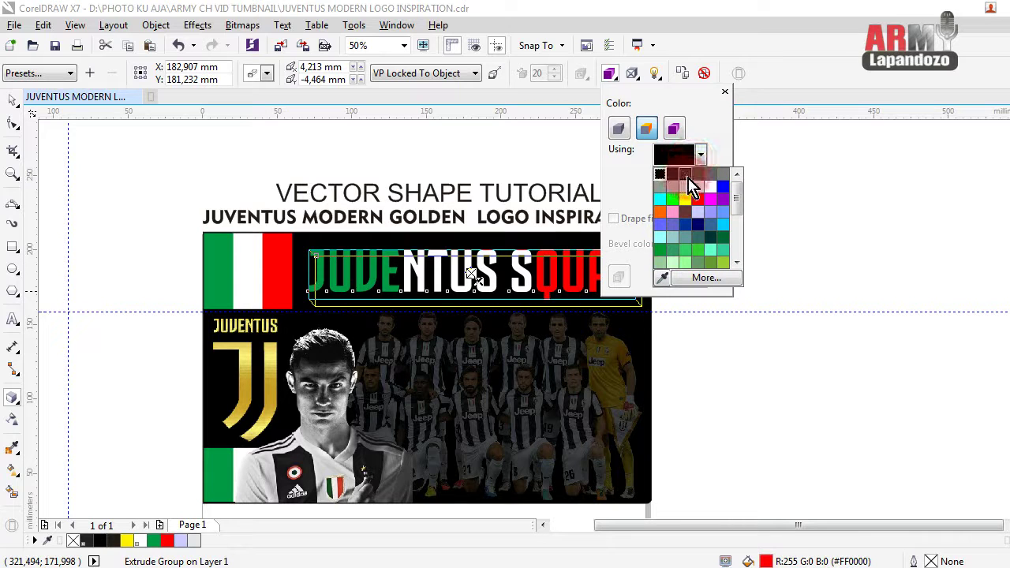
pyautogui.click(688, 177)
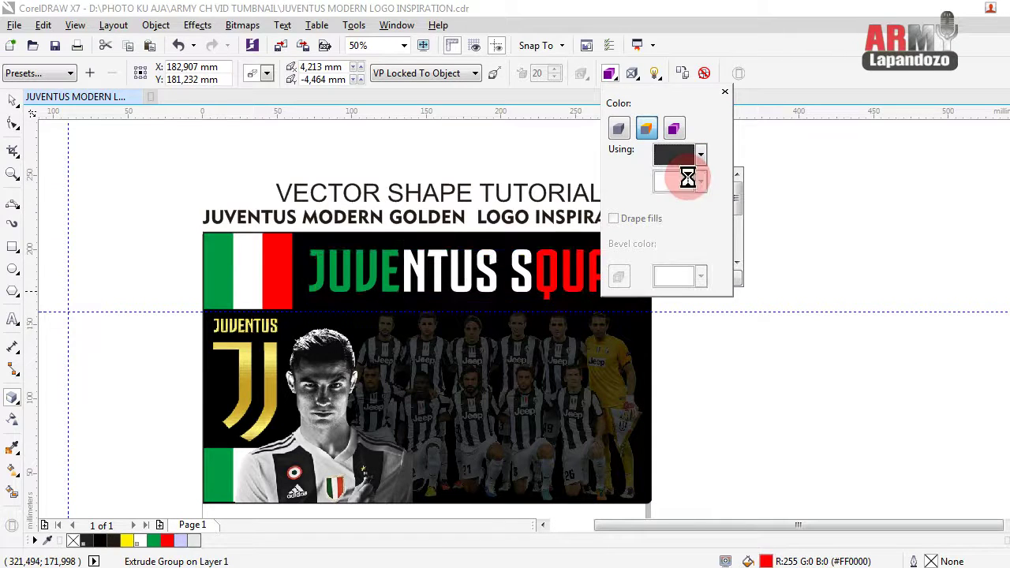
pyautogui.click(702, 158)
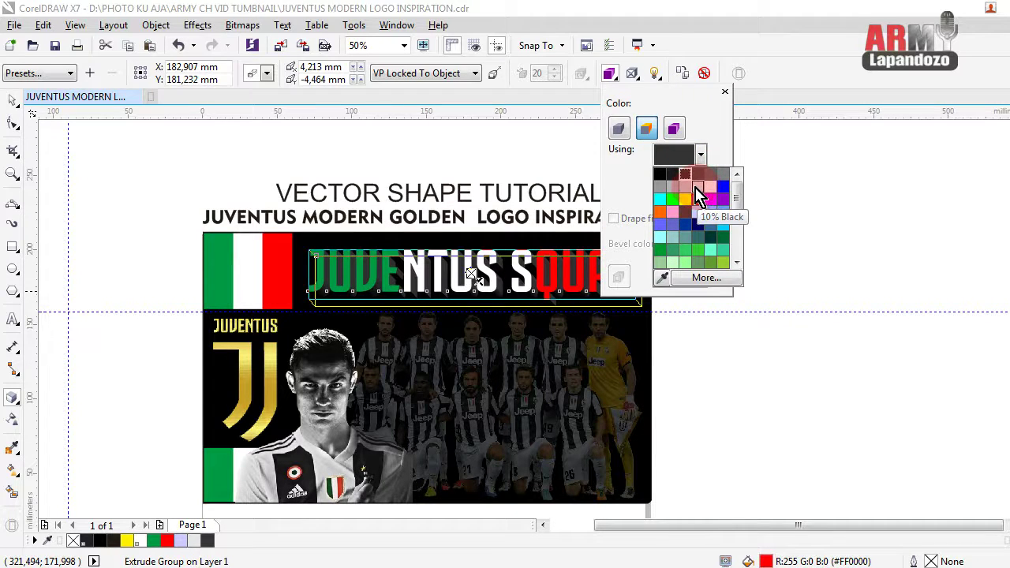
pyautogui.click(693, 183)
# - Apply light grey as the extrusion shade and deselect everything
pyautogui.click(694, 181)
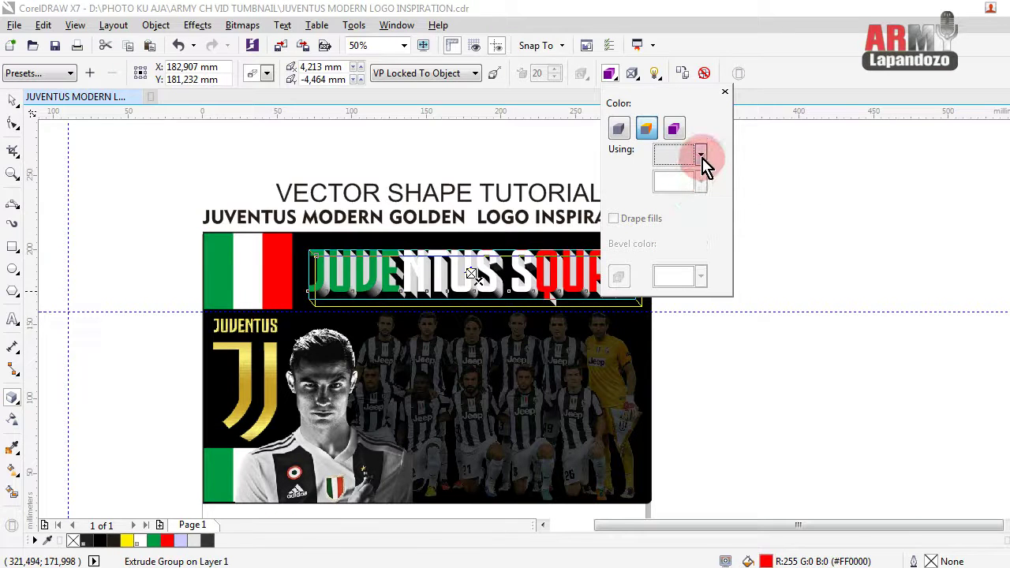
pyautogui.click(702, 157)
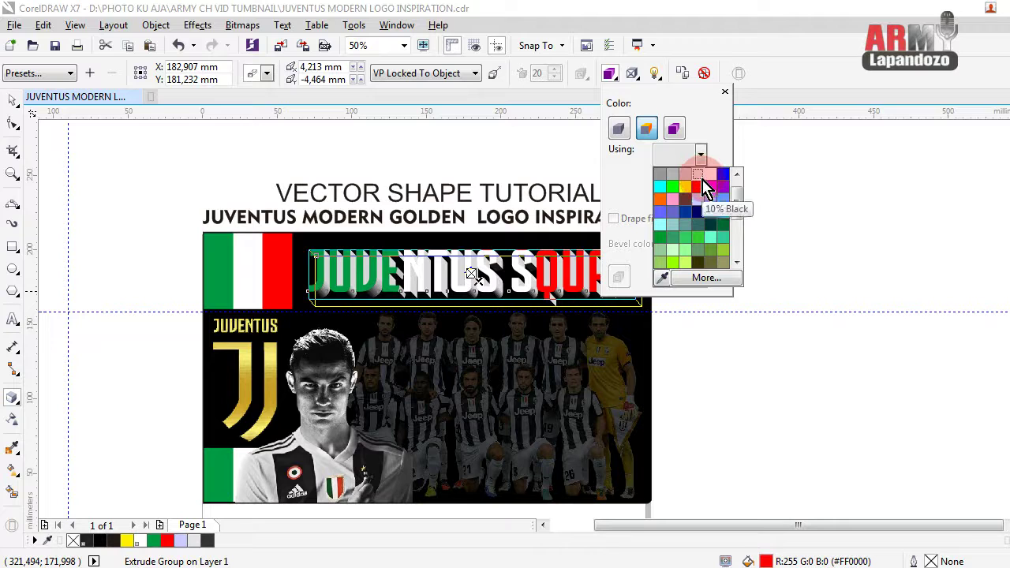
pyautogui.click(672, 177)
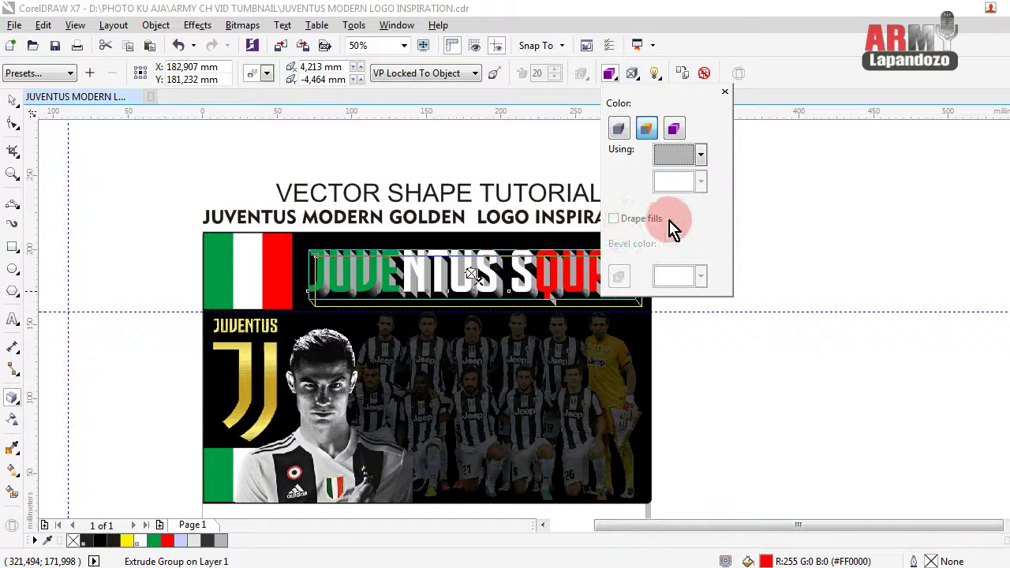
pyautogui.click(13, 102)
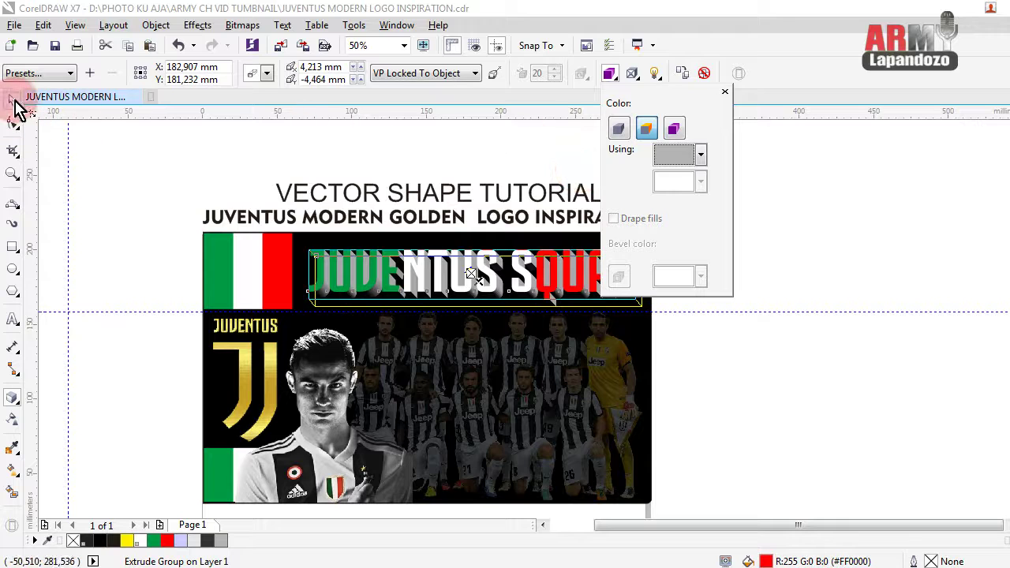
pyautogui.click(112, 167)
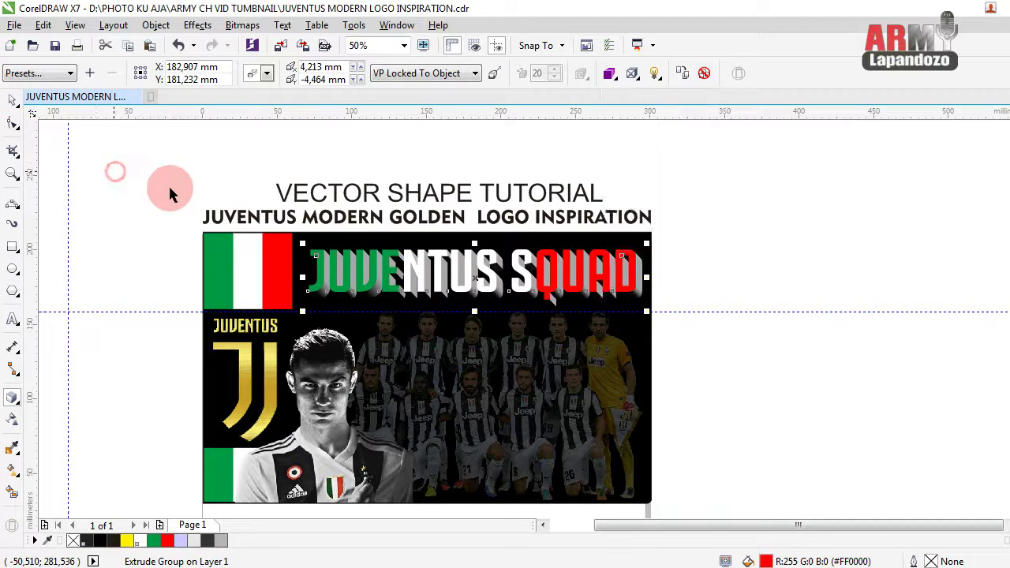
# - Drag the title's extrusion vanishing point to give a short depth slanting down-right
pyautogui.click(385, 276)
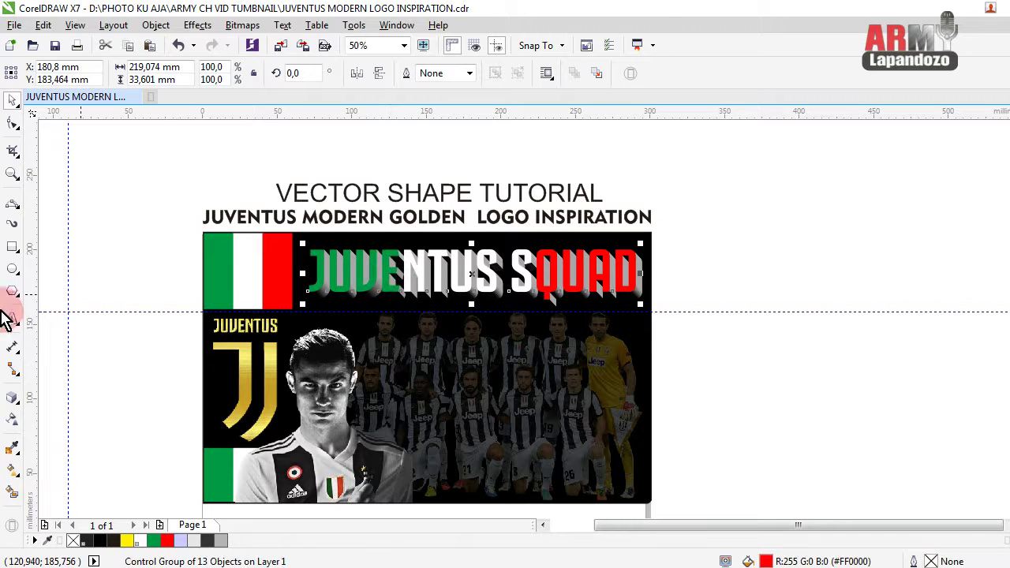
pyautogui.click(11, 399)
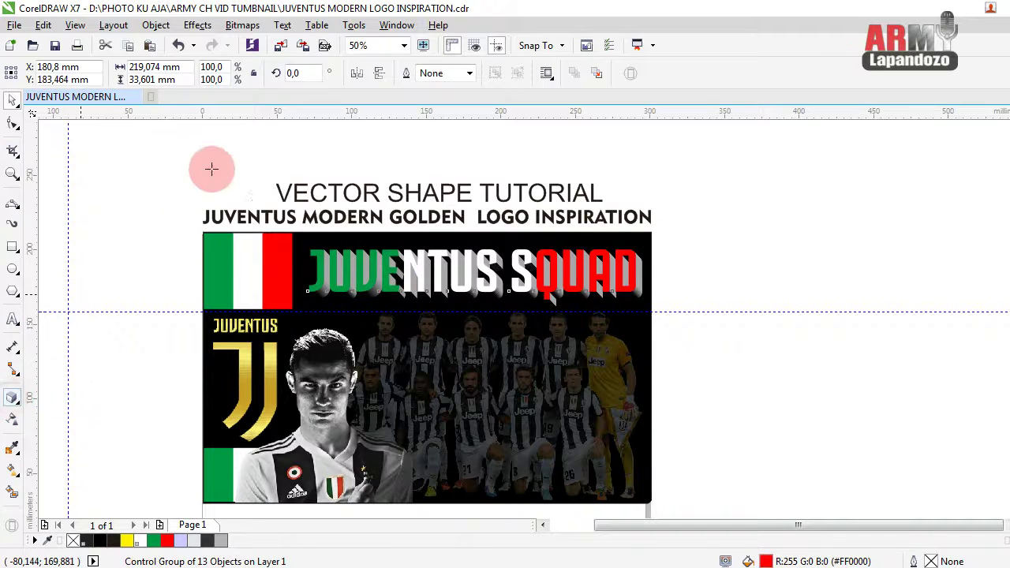
pyautogui.click(472, 276)
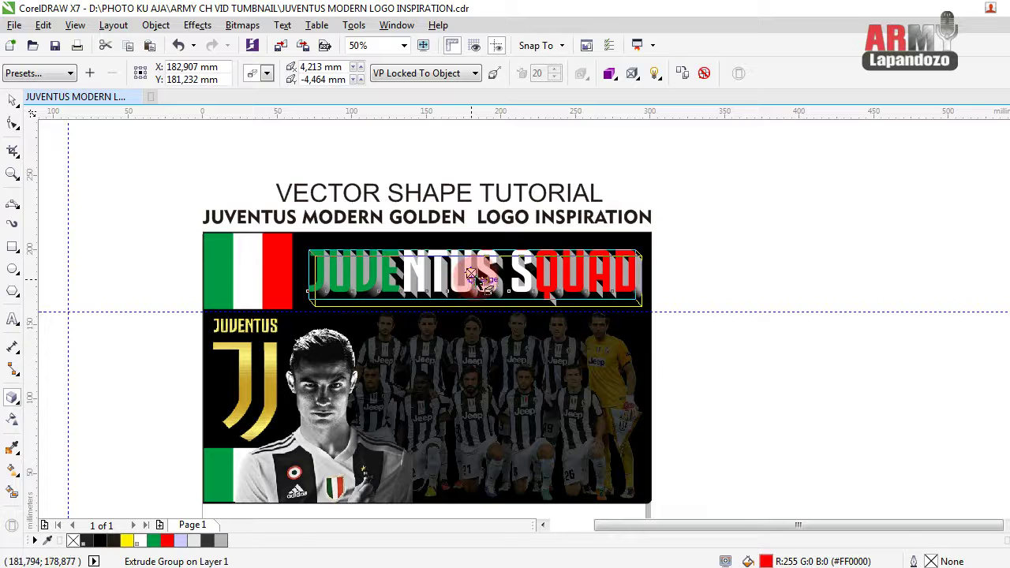
pyautogui.scroll(2, 480, 283)
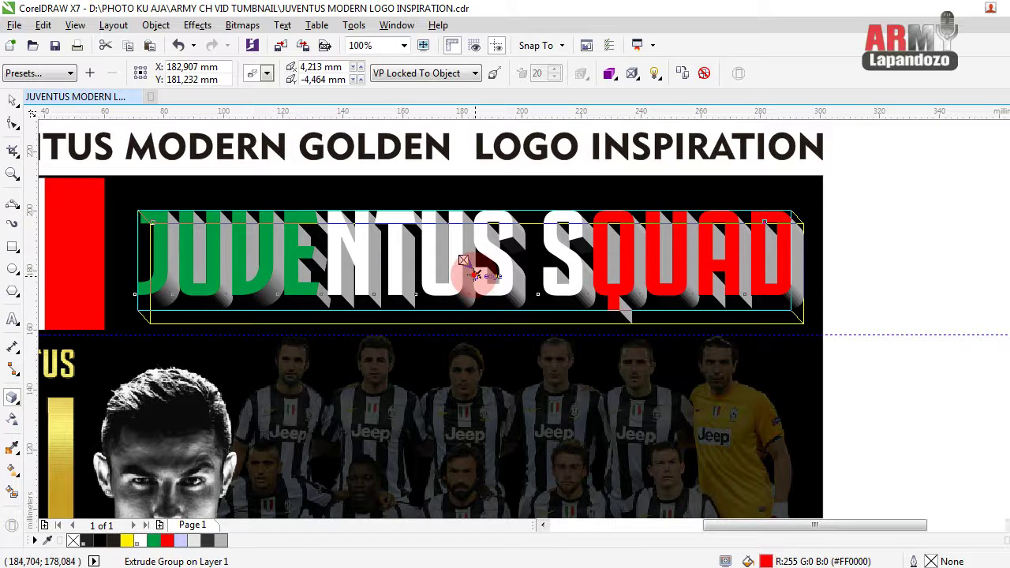
pyautogui.moveTo(473, 275)
pyautogui.mouseDown()
pyautogui.moveTo(508, 276)
pyautogui.moveTo(486, 266)
pyautogui.mouseUp()
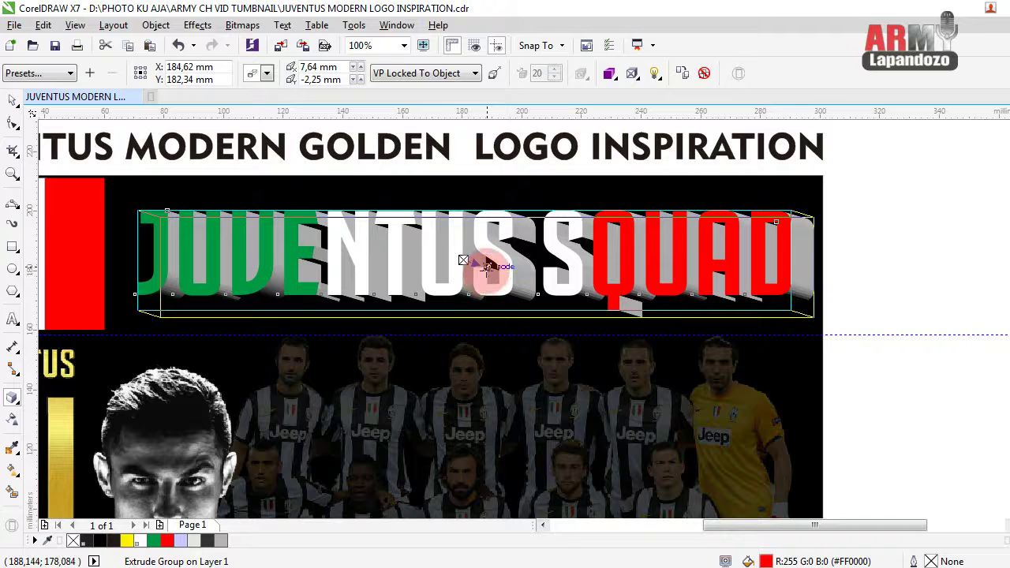
pyautogui.moveTo(486, 266)
pyautogui.mouseDown()
pyautogui.moveTo(445, 272)
pyautogui.moveTo(459, 267)
pyautogui.mouseUp()
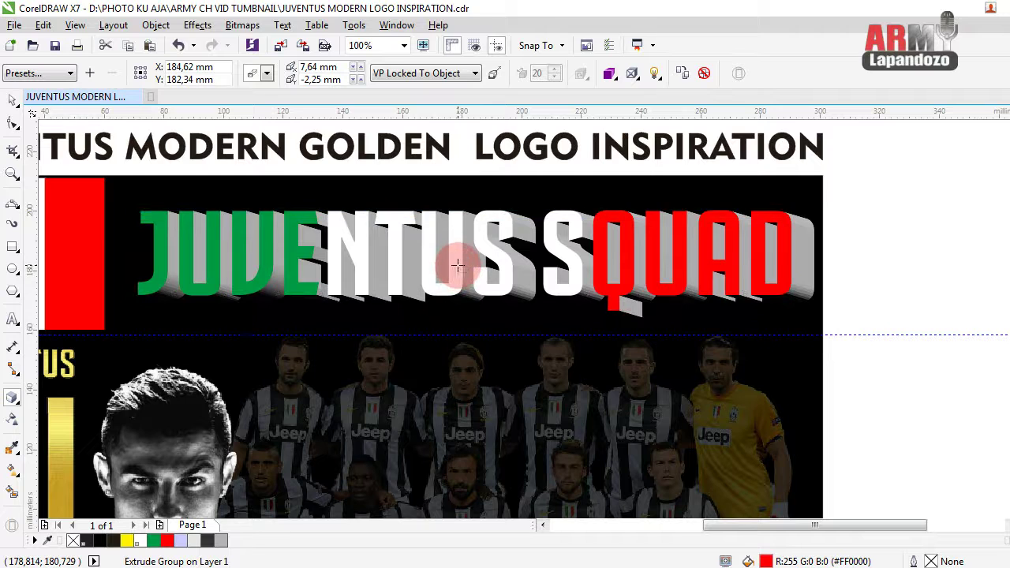
pyautogui.moveTo(459, 268); pyautogui.dragTo(450, 271)
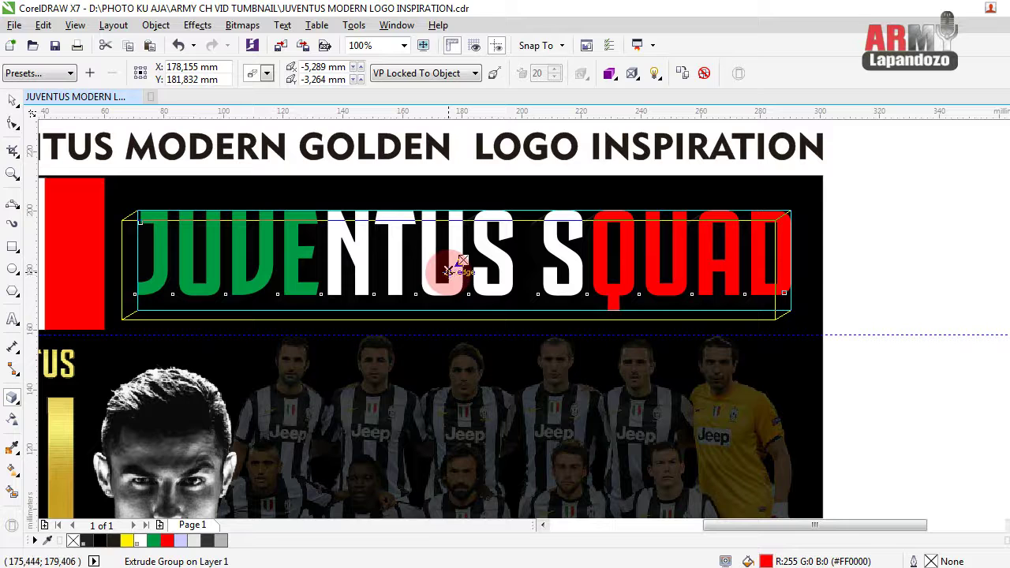
pyautogui.moveTo(447, 271)
pyautogui.mouseDown()
pyautogui.moveTo(483, 266)
pyautogui.moveTo(462, 259)
pyautogui.mouseUp()
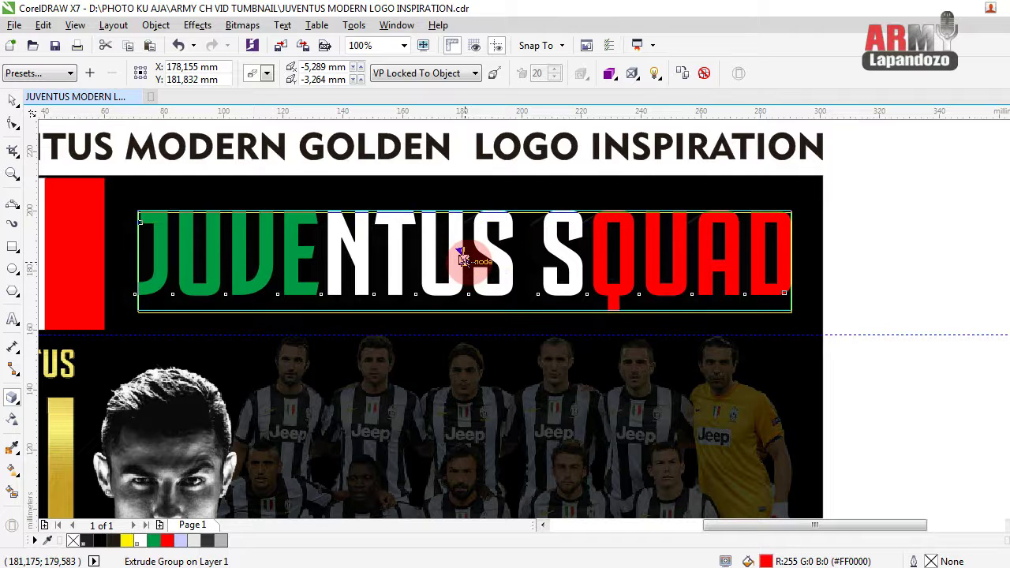
pyautogui.moveTo(462, 258); pyautogui.dragTo(473, 263)
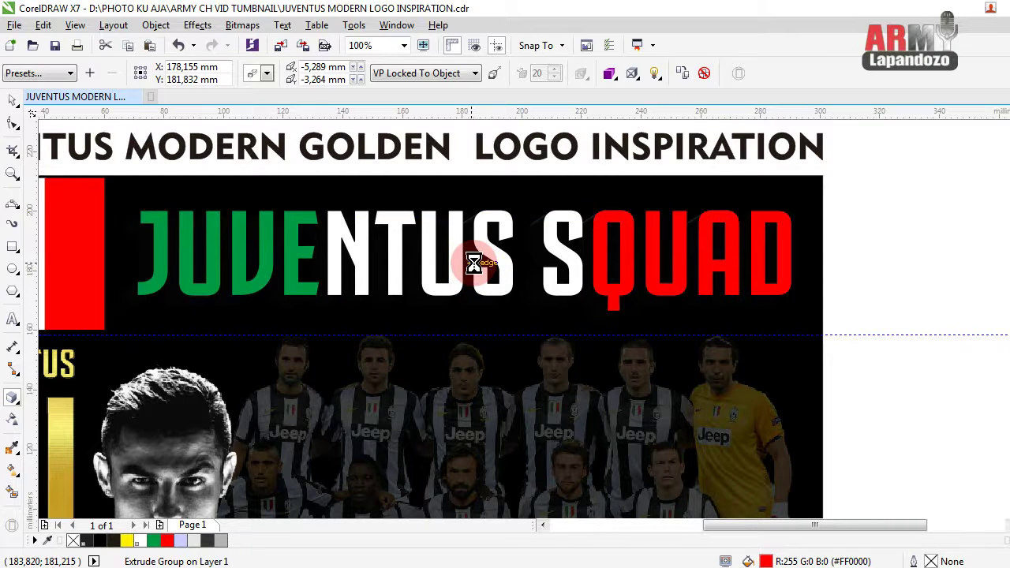
# - Try the first extrusion style, undo it, and reselect the JUVENTUS SQUAD title
pyautogui.click(267, 73)
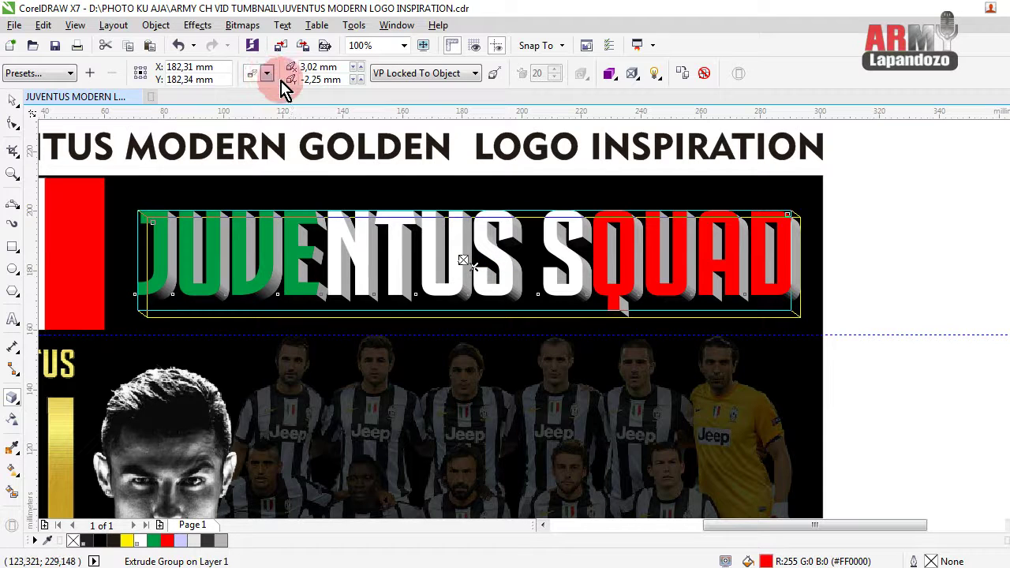
pyautogui.click(256, 97)
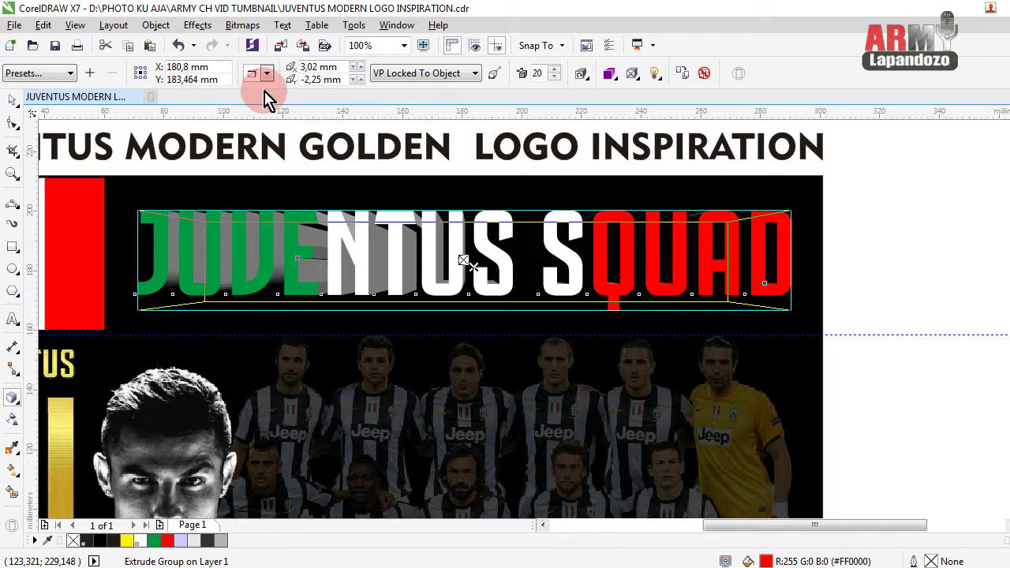
pyautogui.click(267, 75)
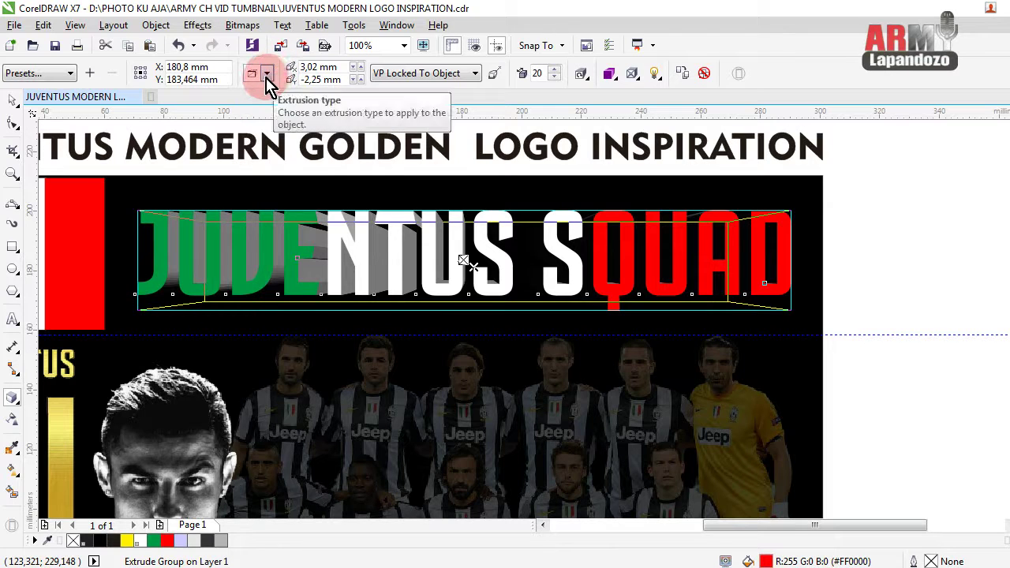
pyautogui.click(209, 228)
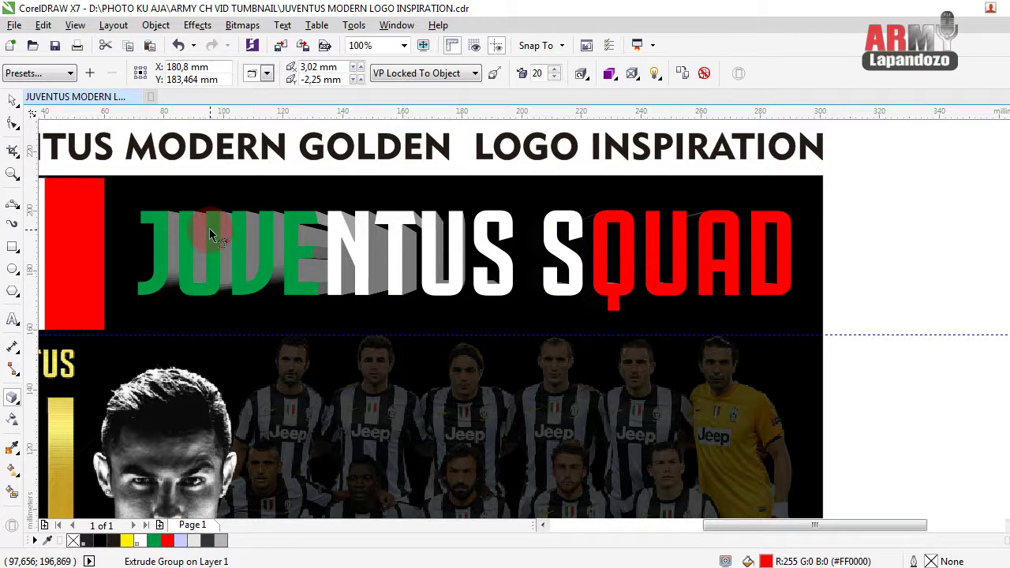
pyautogui.hotkey('ctrl', 'z')
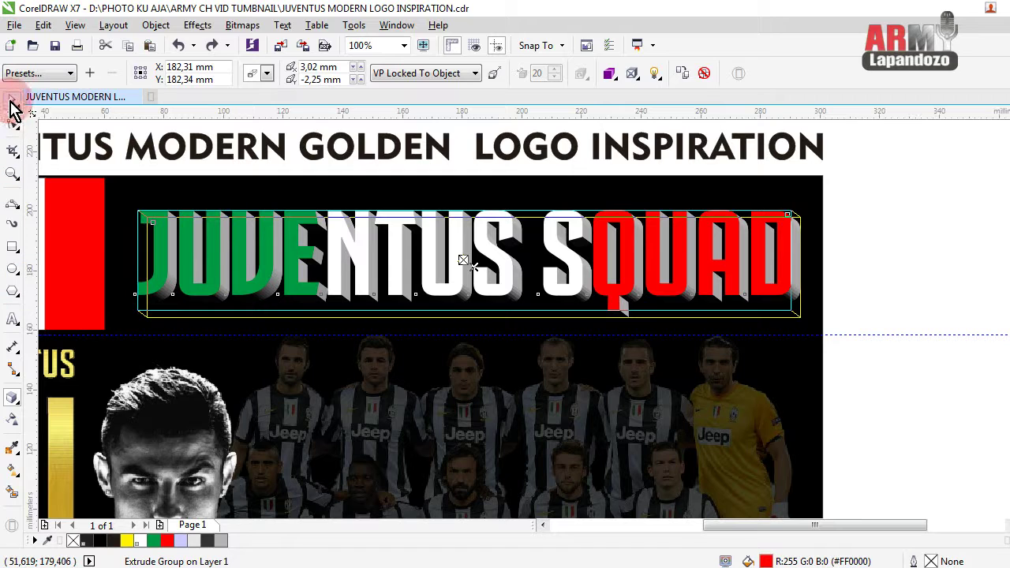
pyautogui.click(12, 109)
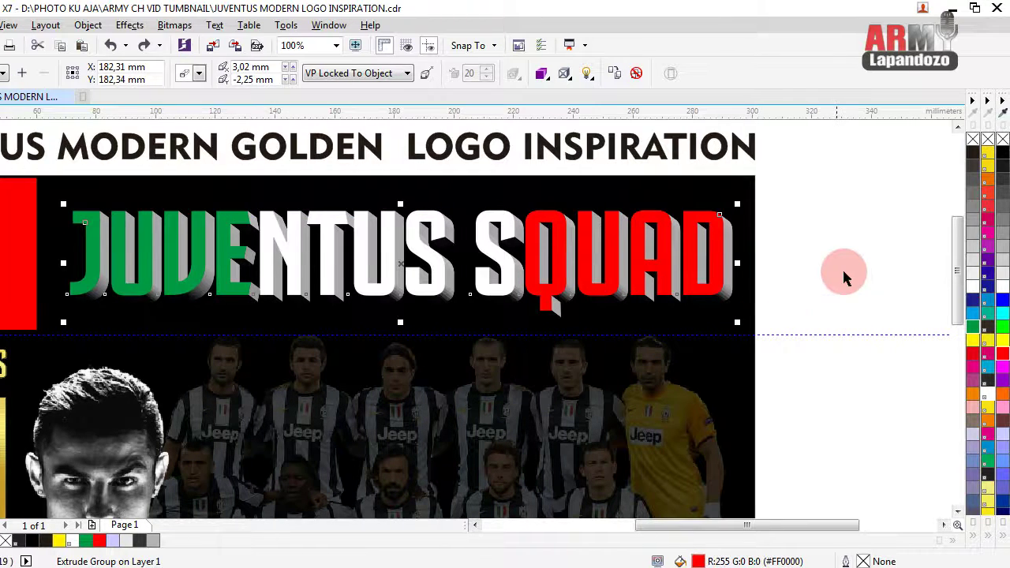
pyautogui.click(837, 258)
pyautogui.scroll(-1, 835, 255)
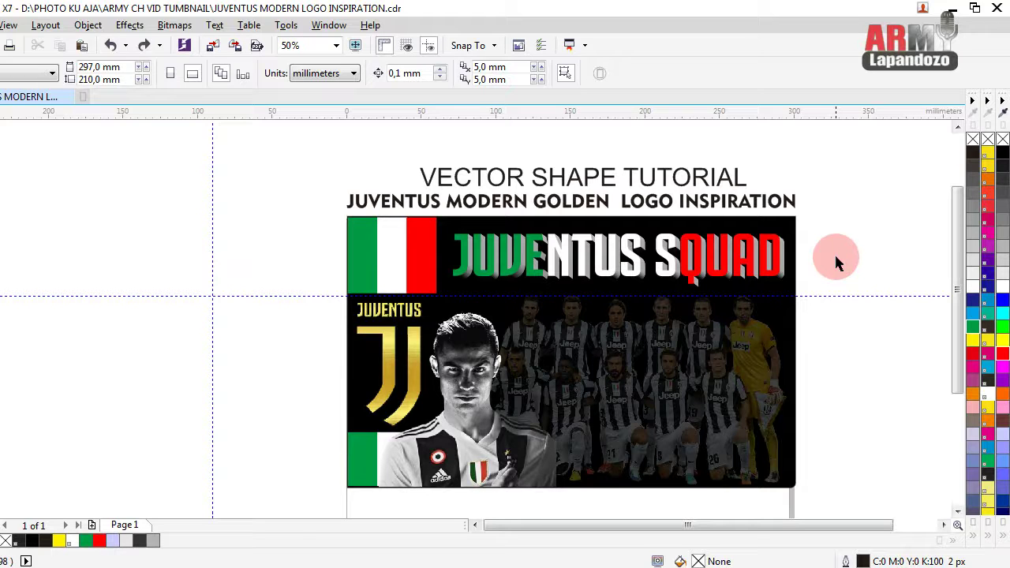
pyautogui.scroll(1, 835, 257)
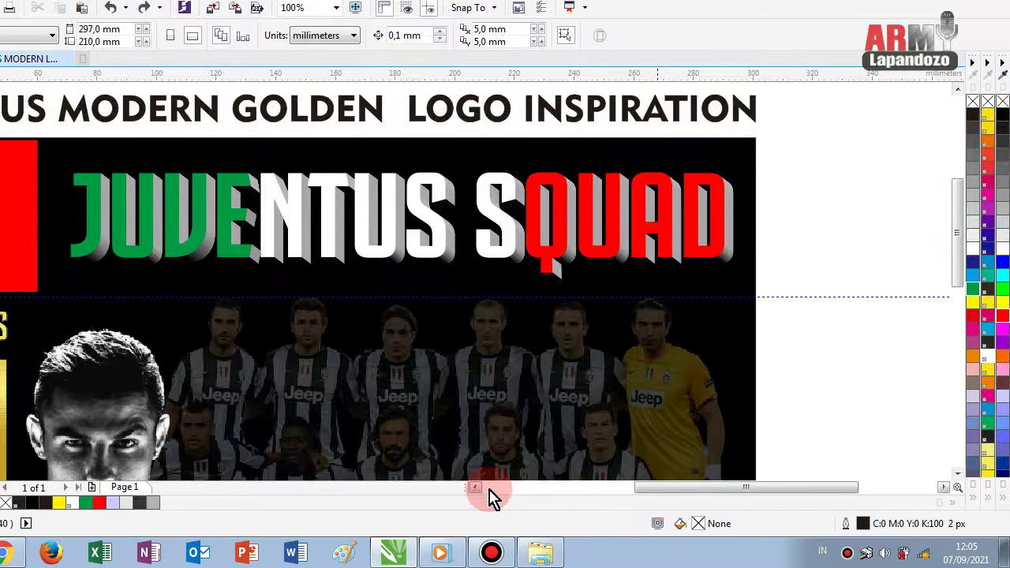
pyautogui.click(478, 489)
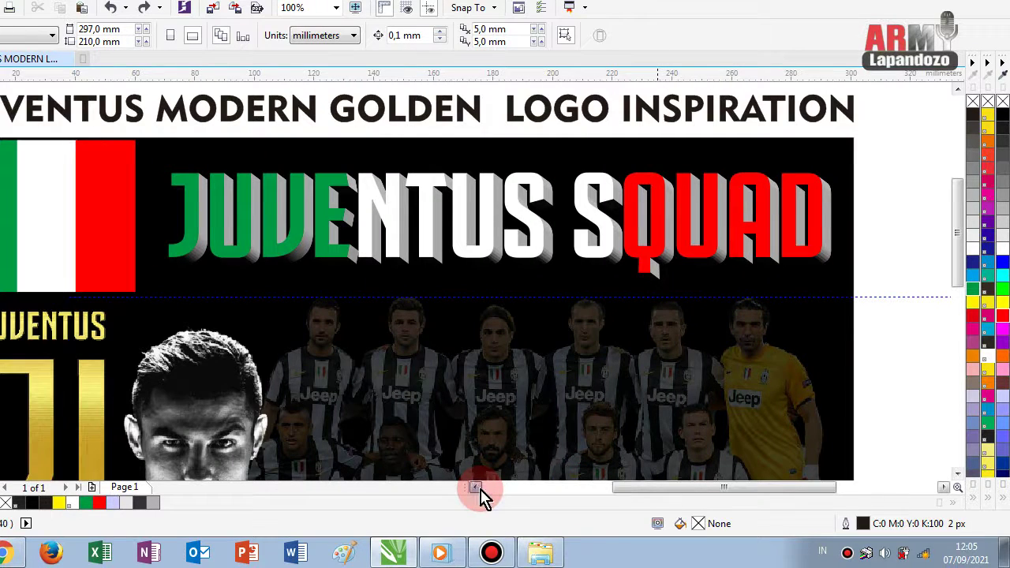
pyautogui.click(478, 489)
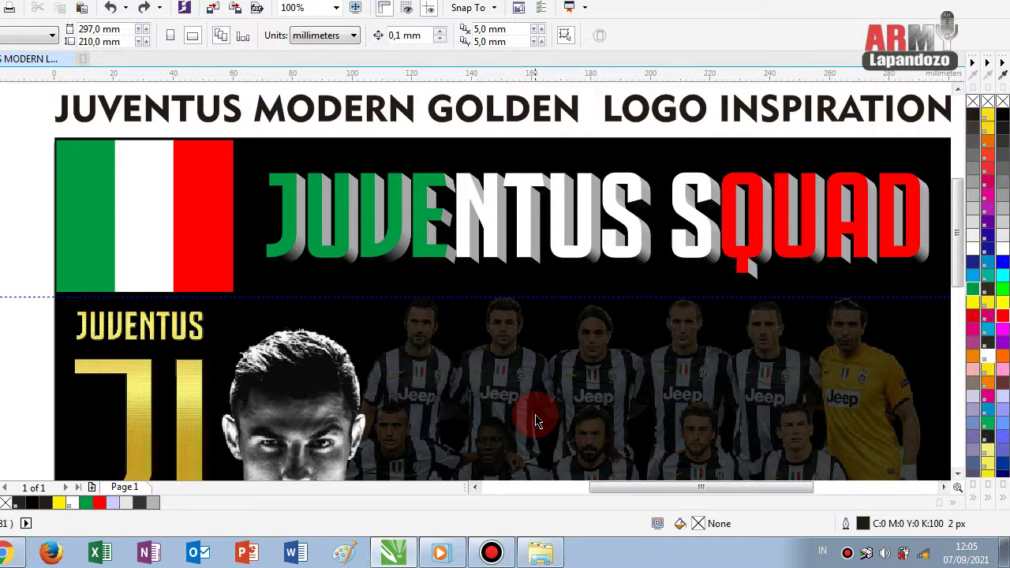
pyautogui.scroll(-3, 536, 421)
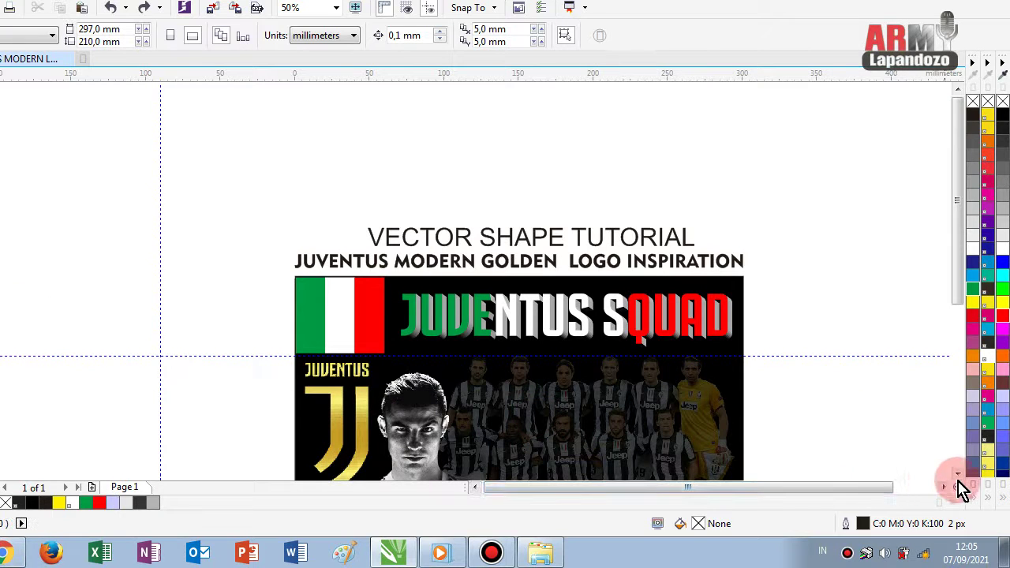
pyautogui.click(959, 477)
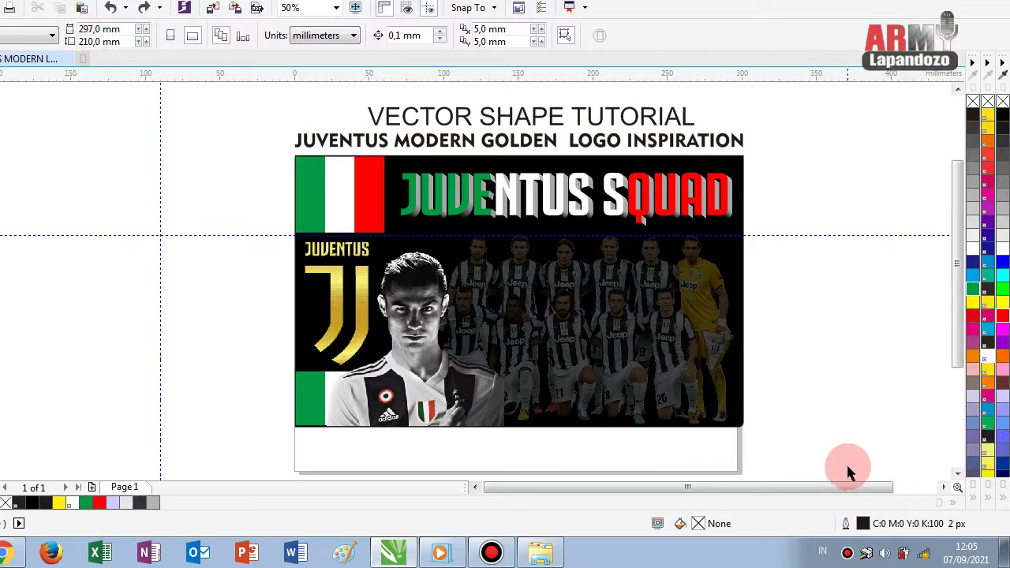
pyautogui.click(944, 487)
pyautogui.click(278, 472)
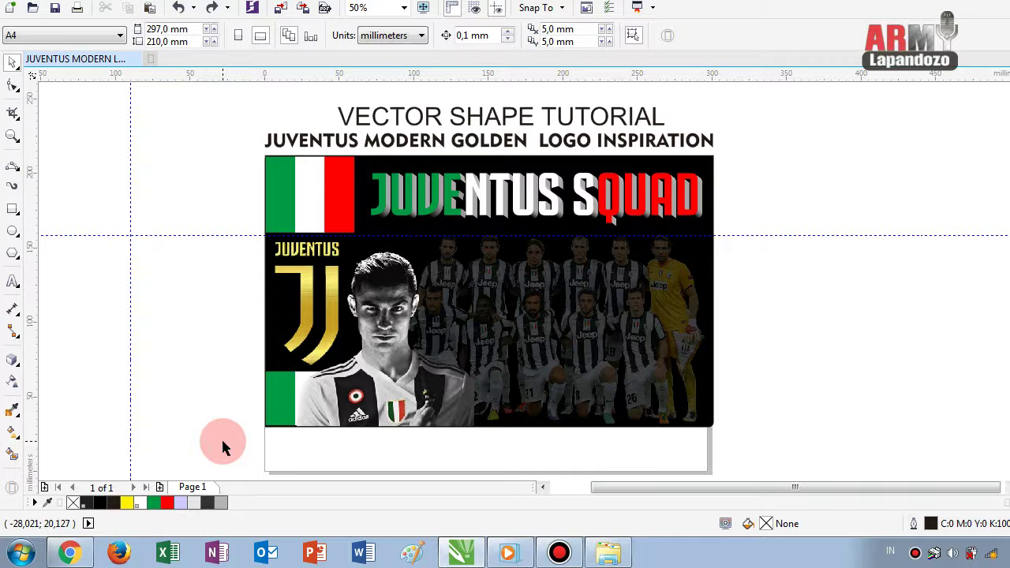
# - Add a 'Jeep' text right of the banner and set it in Geometr415 Blk BT
pyautogui.click(15, 286)
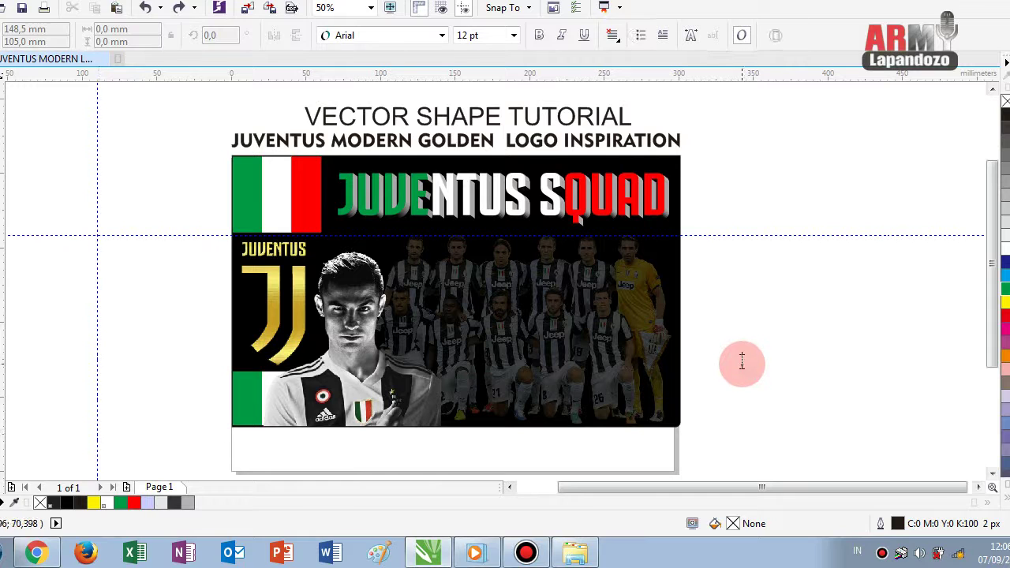
pyautogui.click(741, 362)
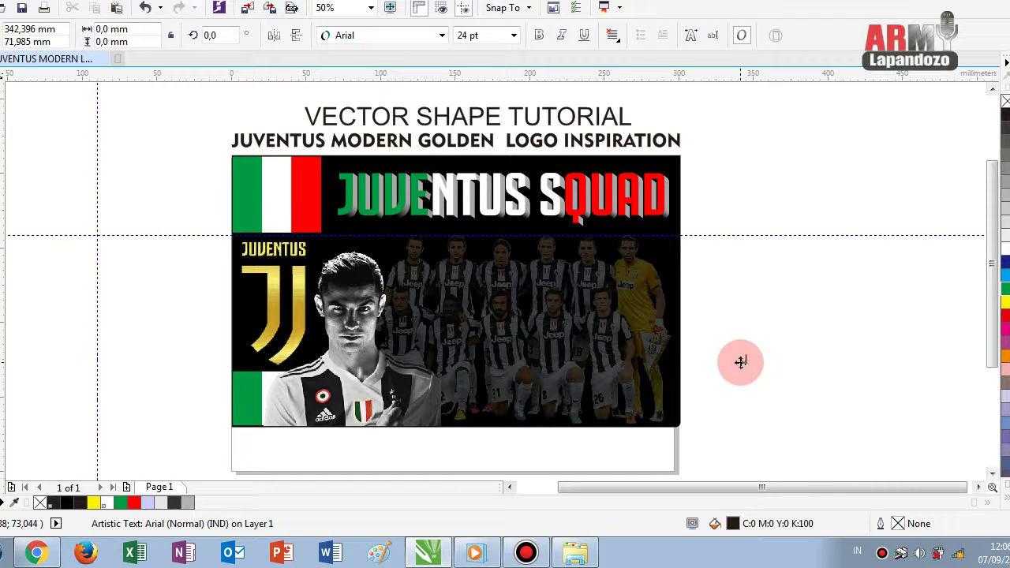
pyautogui.write('Jeep')
pyautogui.hotkey('ctrl', 'space')
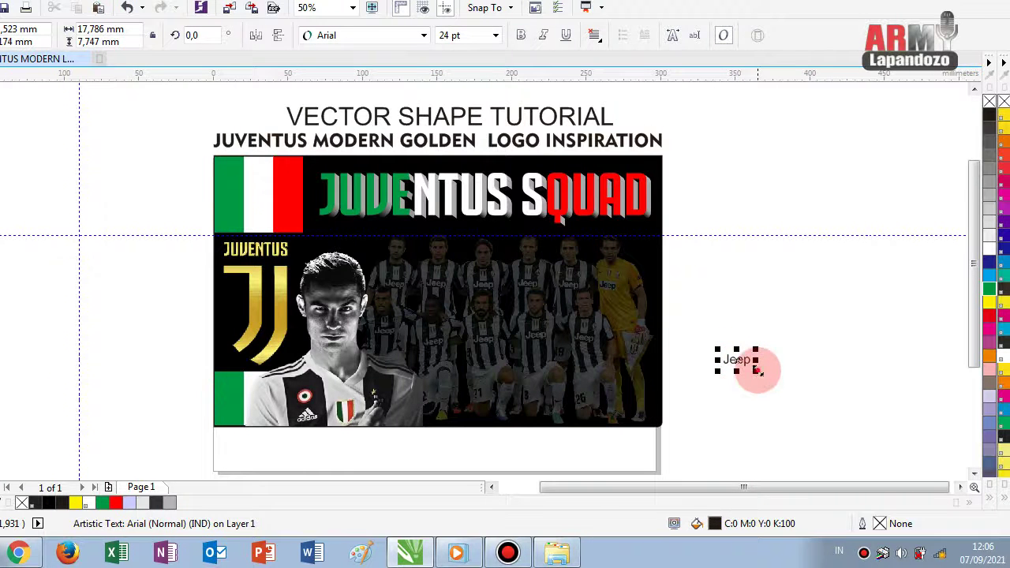
pyautogui.moveTo(758, 371); pyautogui.dragTo(846, 442)
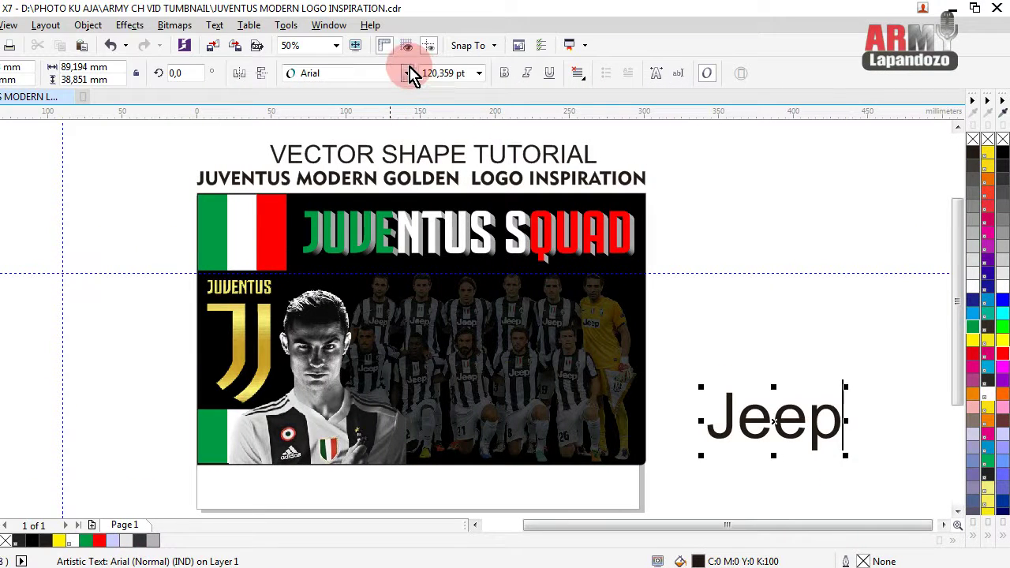
pyautogui.click(410, 74)
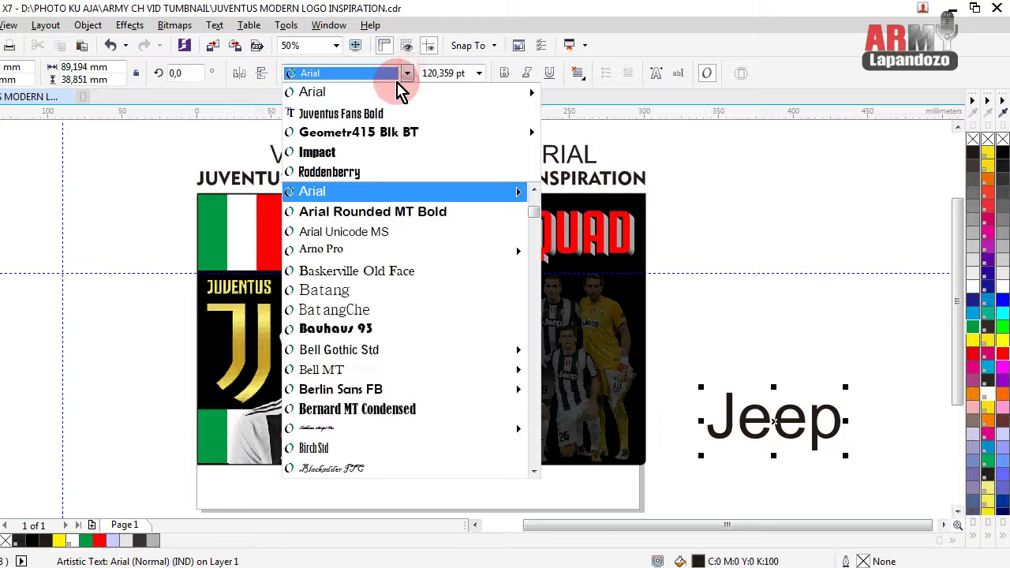
pyautogui.click(356, 134)
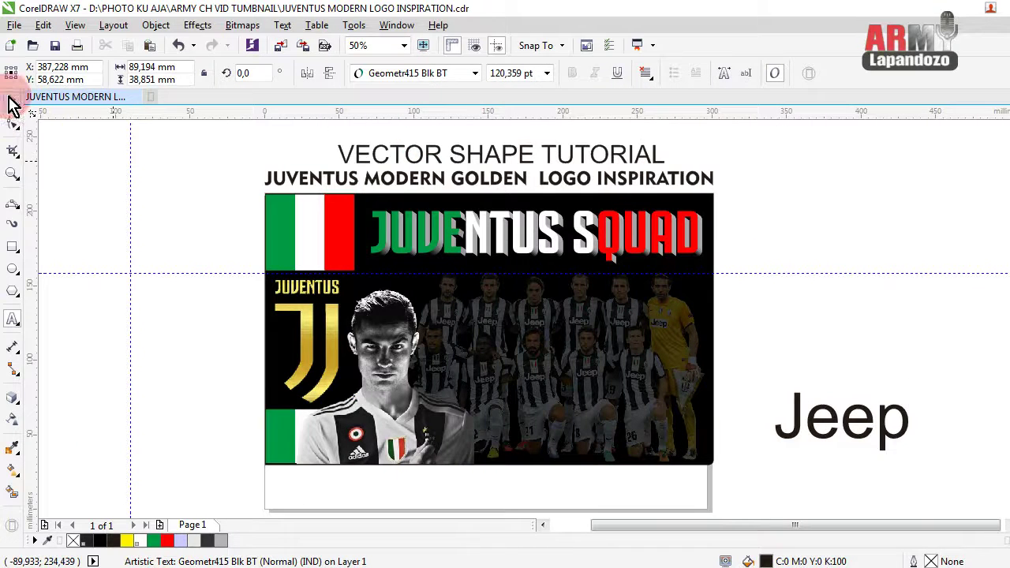
pyautogui.click(12, 102)
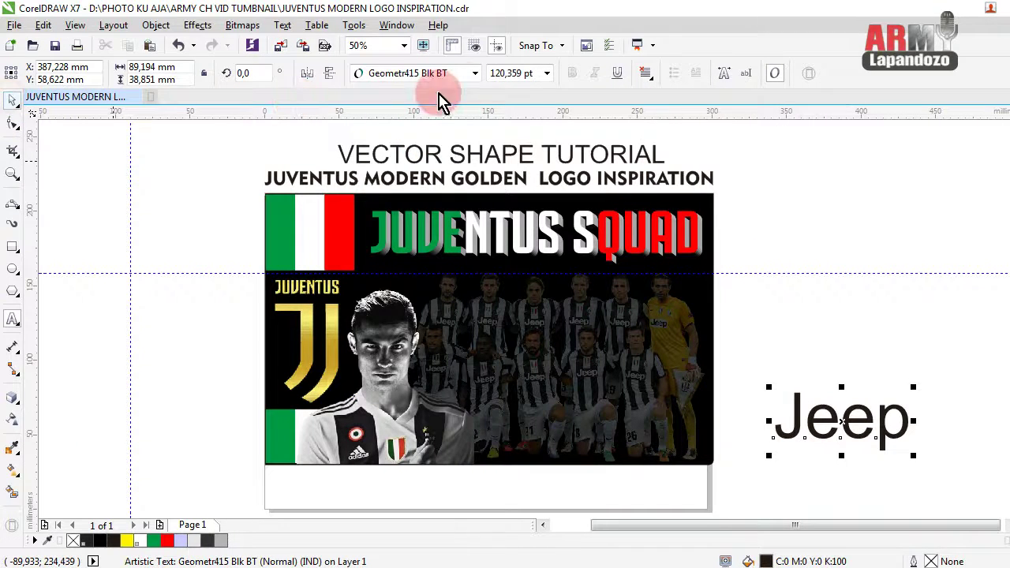
pyautogui.click(474, 73)
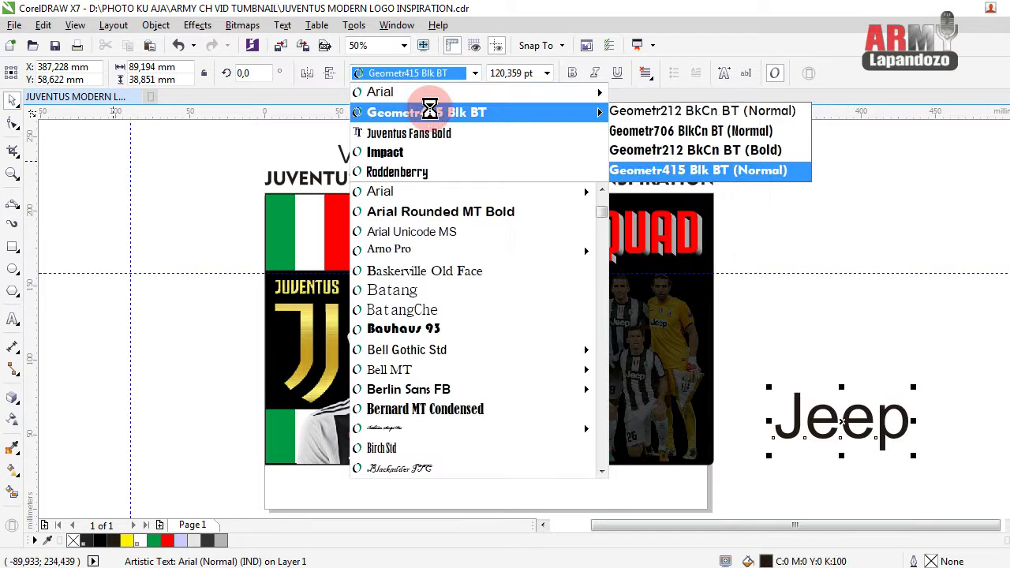
pyautogui.click(430, 113)
pyautogui.click(840, 402)
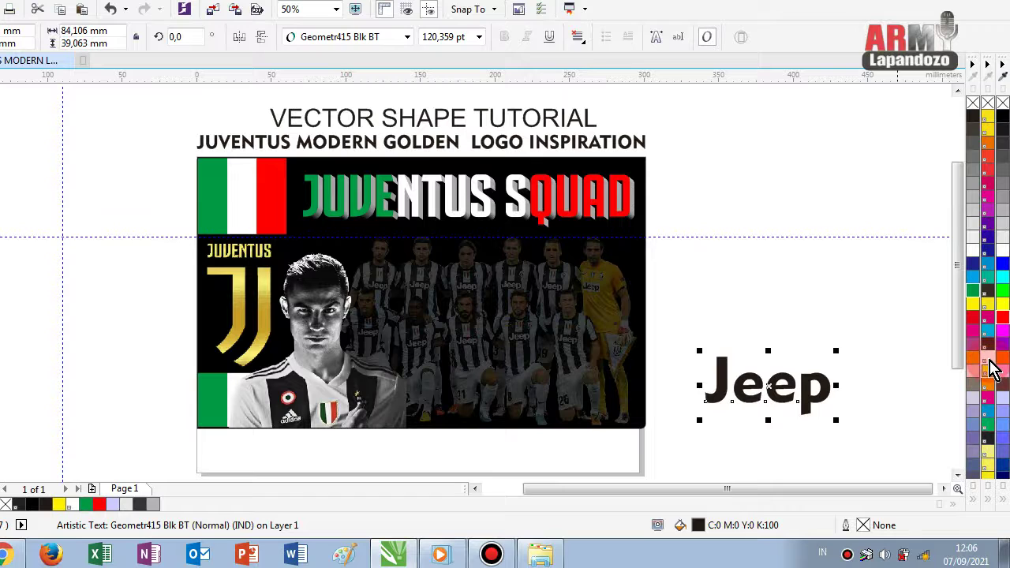
# - Make the Jeep text white, about 85 pt, on the photo's bottom-right corner
pyautogui.moveTo(989, 360); pyautogui.dragTo(766, 378)
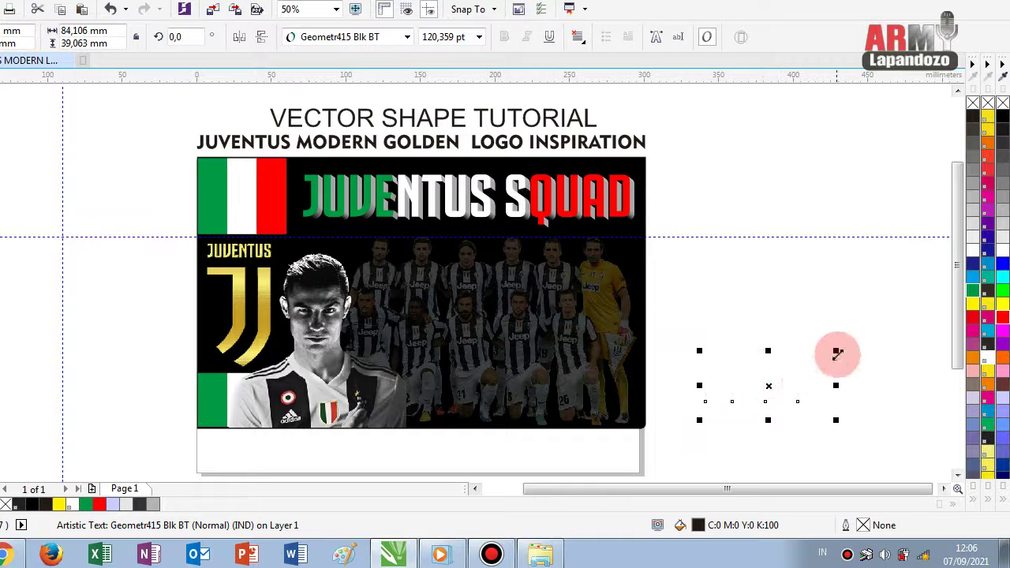
pyautogui.moveTo(833, 351); pyautogui.dragTo(735, 396)
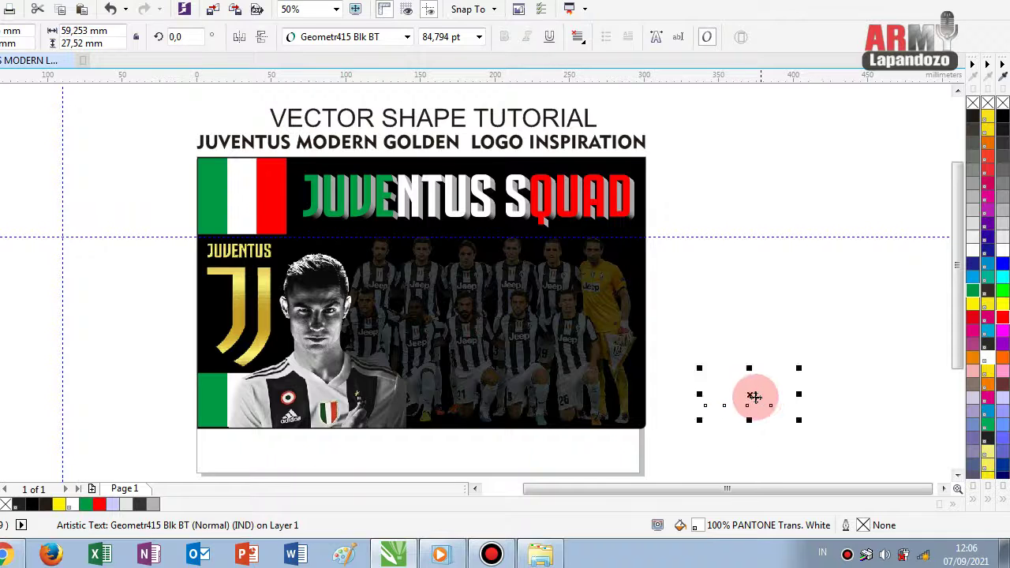
pyautogui.moveTo(755, 397); pyautogui.dragTo(597, 407)
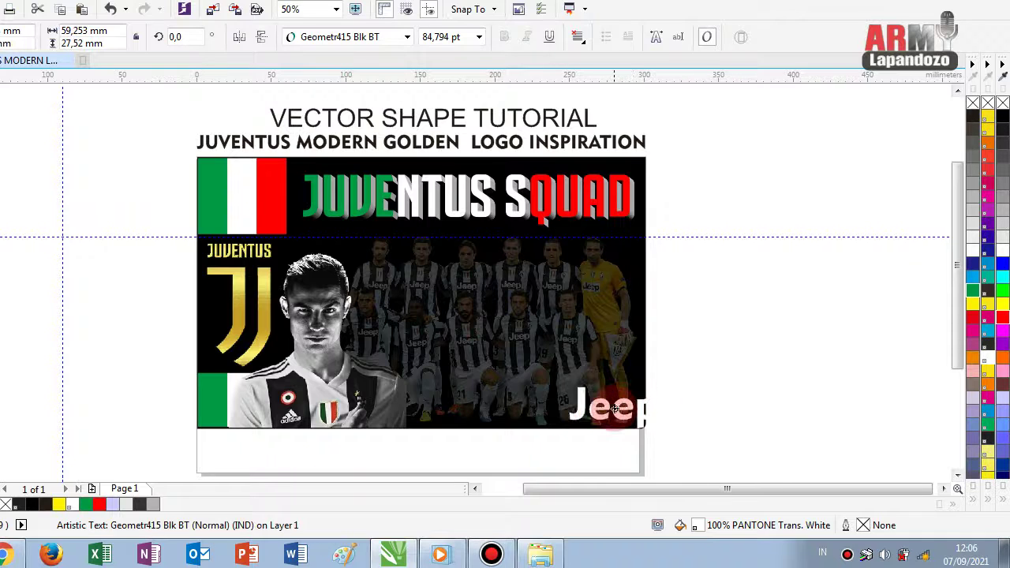
pyautogui.moveTo(598, 407); pyautogui.dragTo(602, 403)
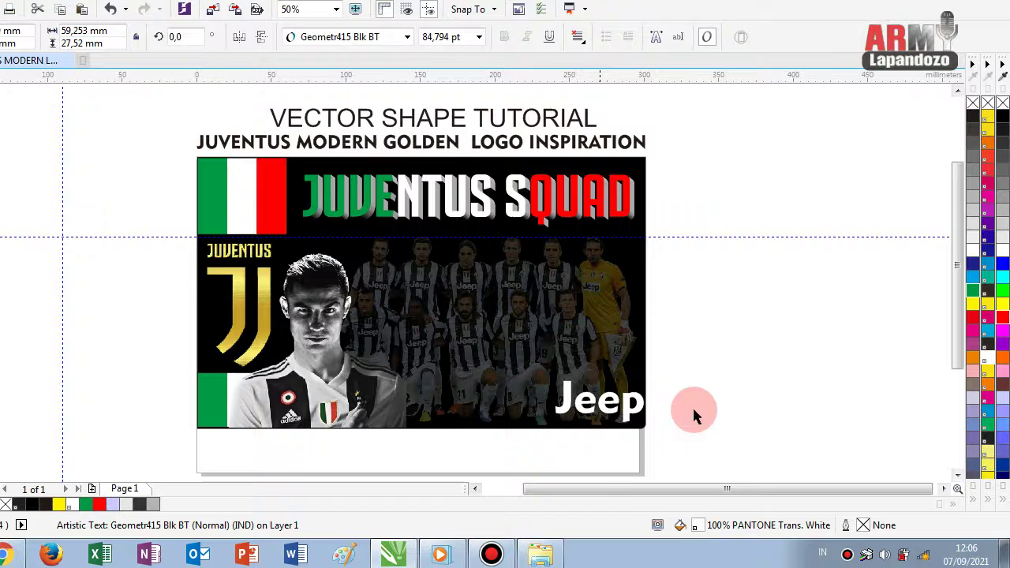
# - Select the Jeep text and delete it
pyautogui.click(731, 392)
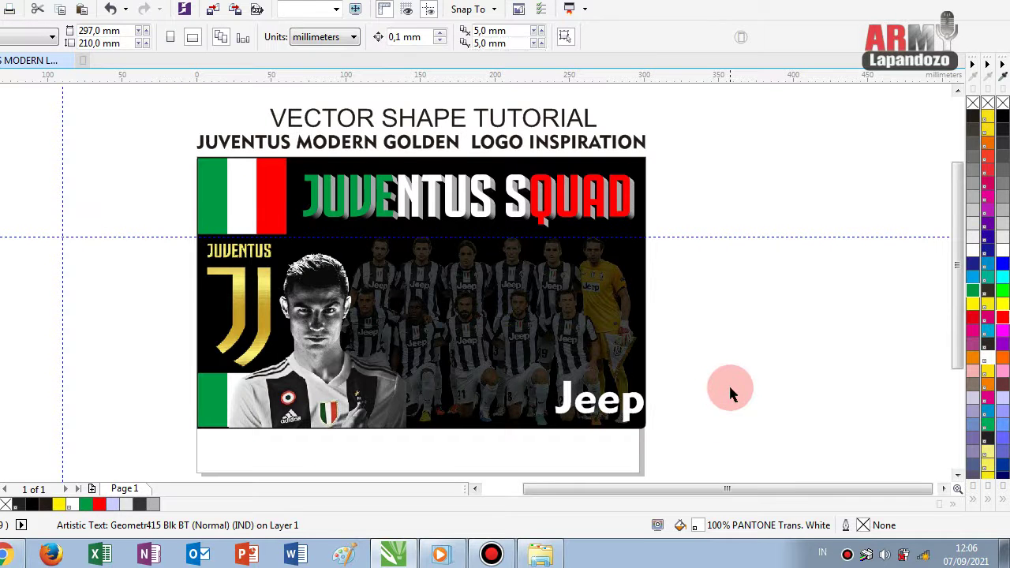
pyautogui.click(632, 405)
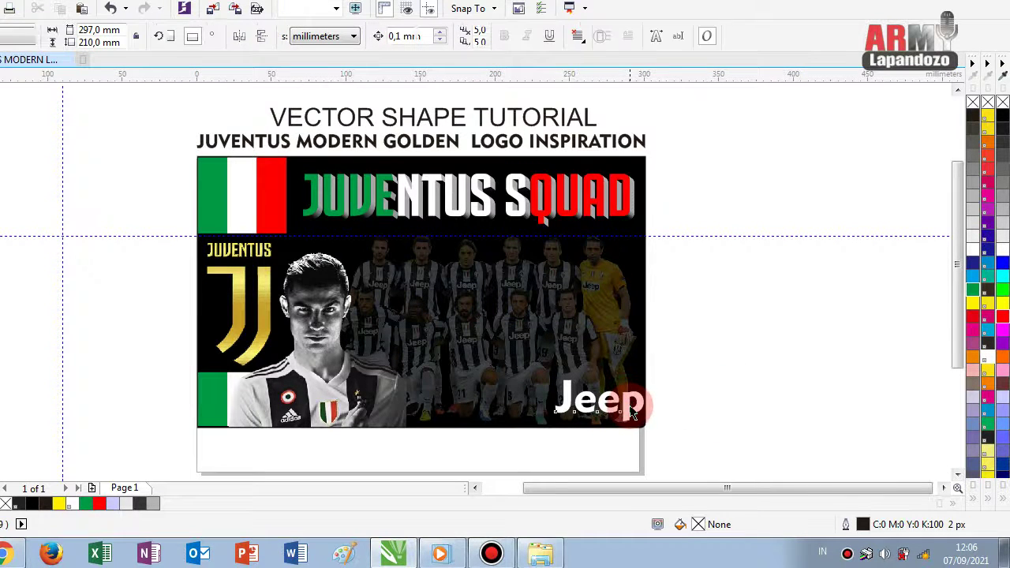
pyautogui.click(695, 399)
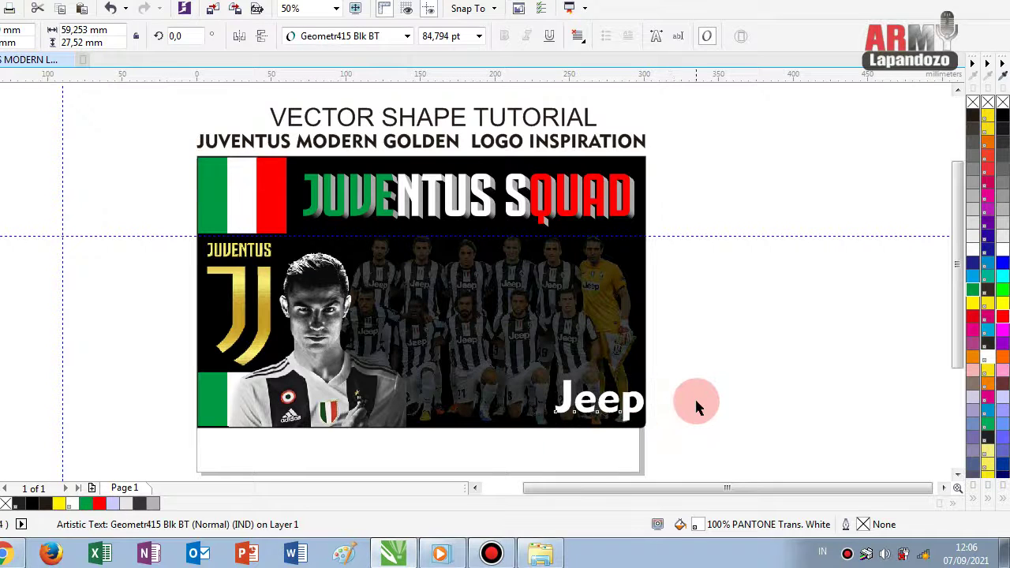
pyautogui.click(629, 405)
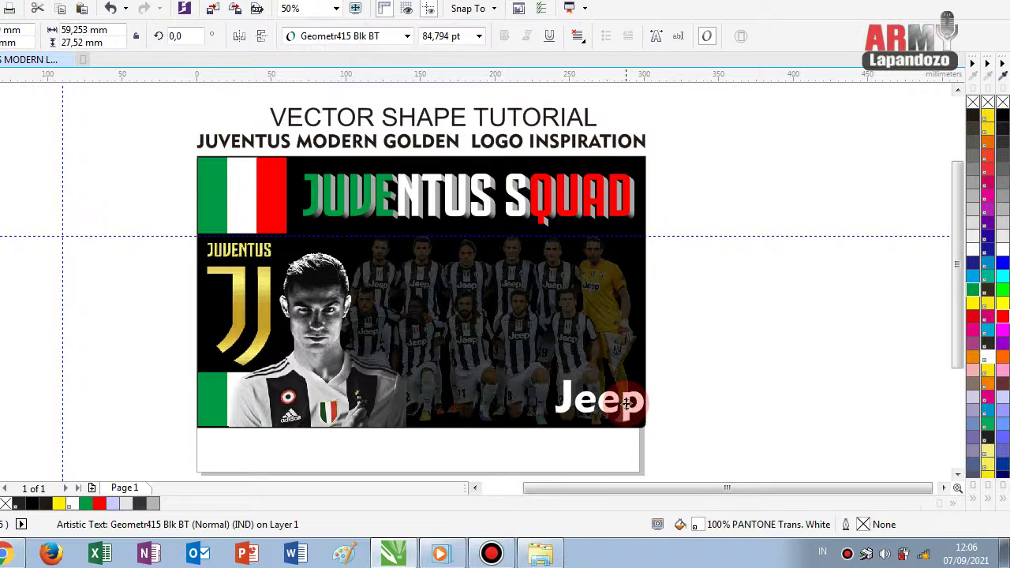
pyautogui.press('Delete')
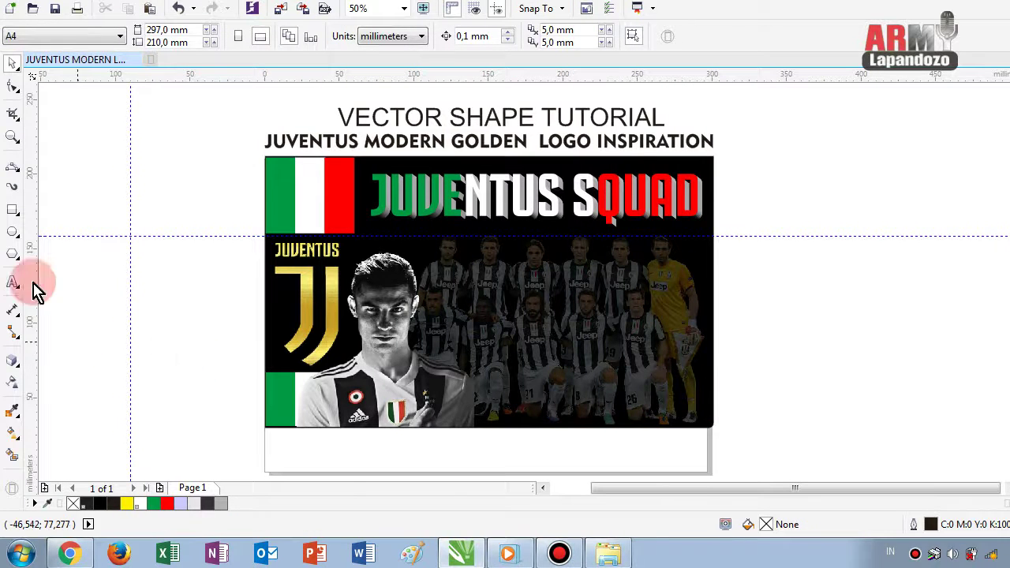
# - Add a 24 pt 'Cr7' text left of the banner in the Roddenberry font
pyautogui.click(13, 282)
pyautogui.click(192, 323)
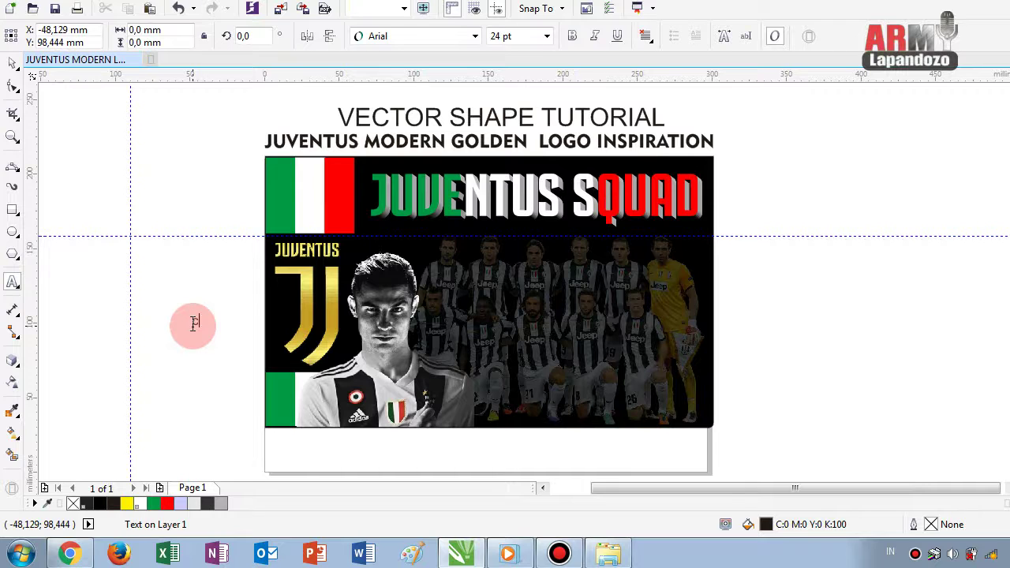
pyautogui.write('a')
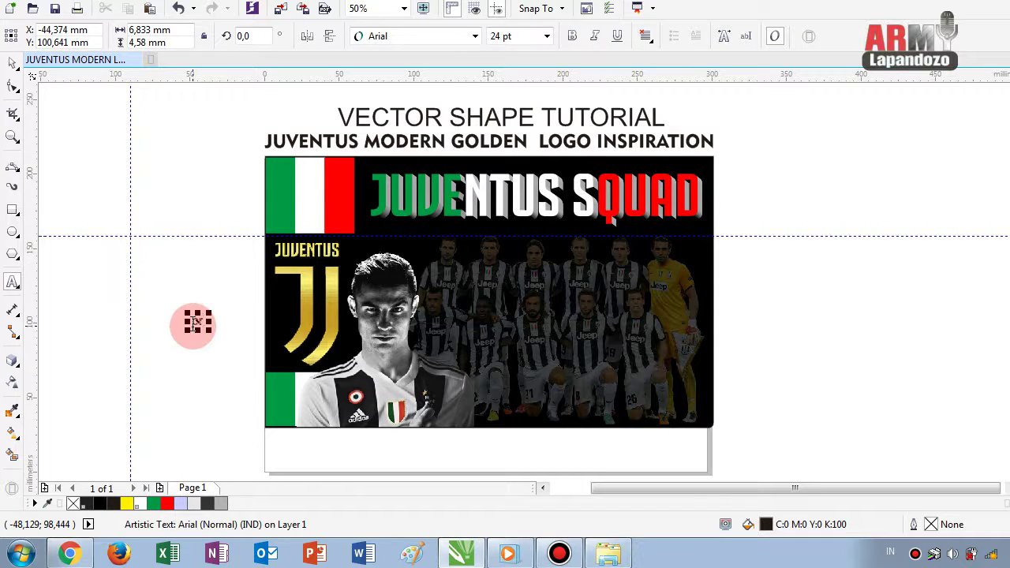
pyautogui.write('ty')
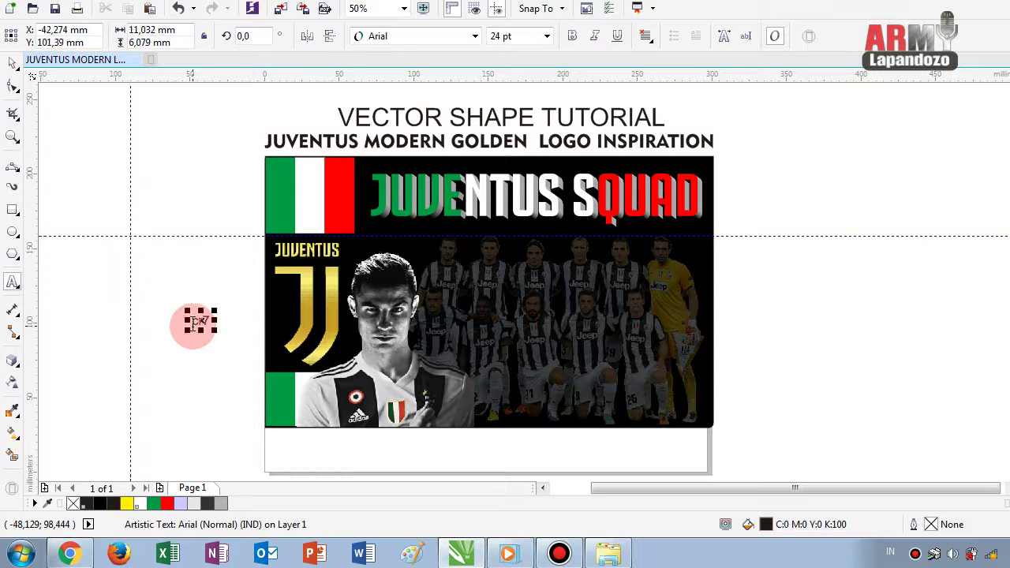
pyautogui.press('BackSpace')
pyautogui.press('BackSpace')
pyautogui.write('R')
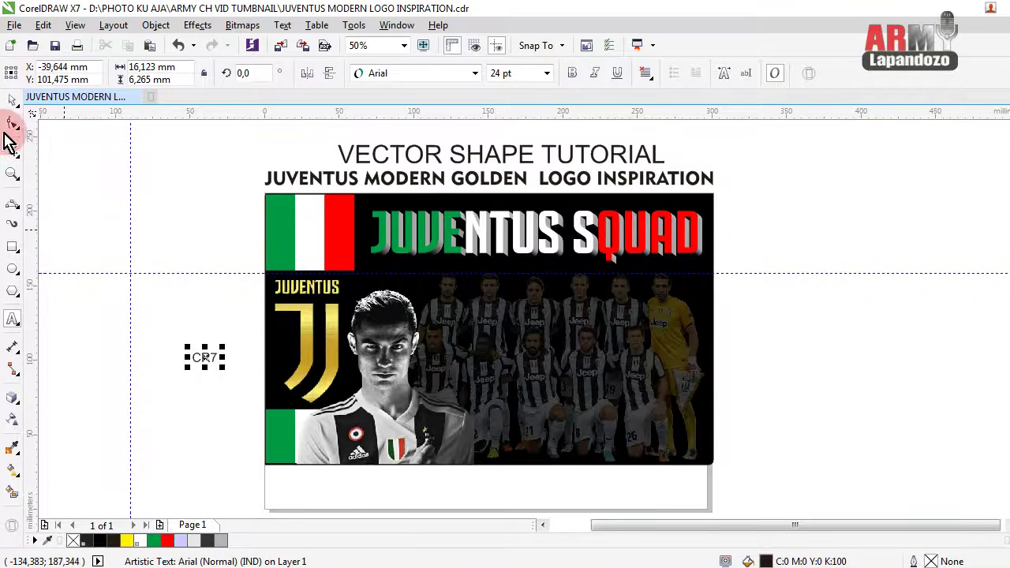
pyautogui.click(19, 104)
pyautogui.click(18, 102)
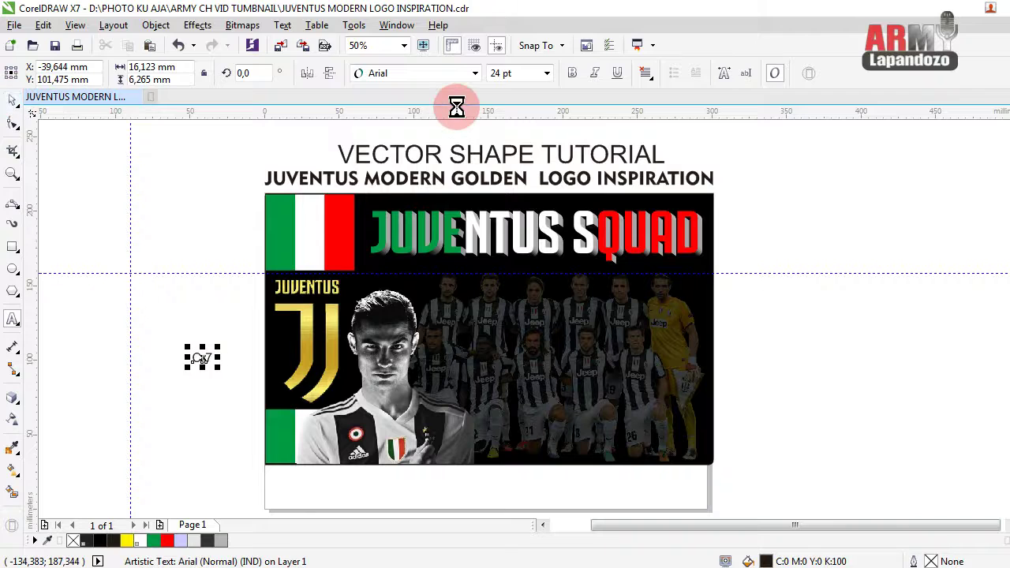
pyautogui.click(474, 75)
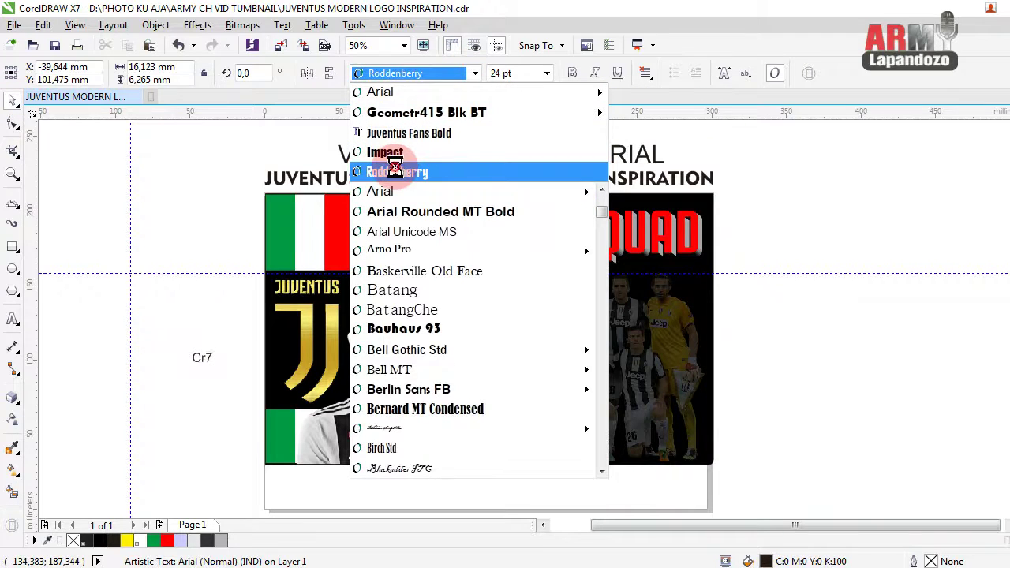
pyautogui.click(216, 368)
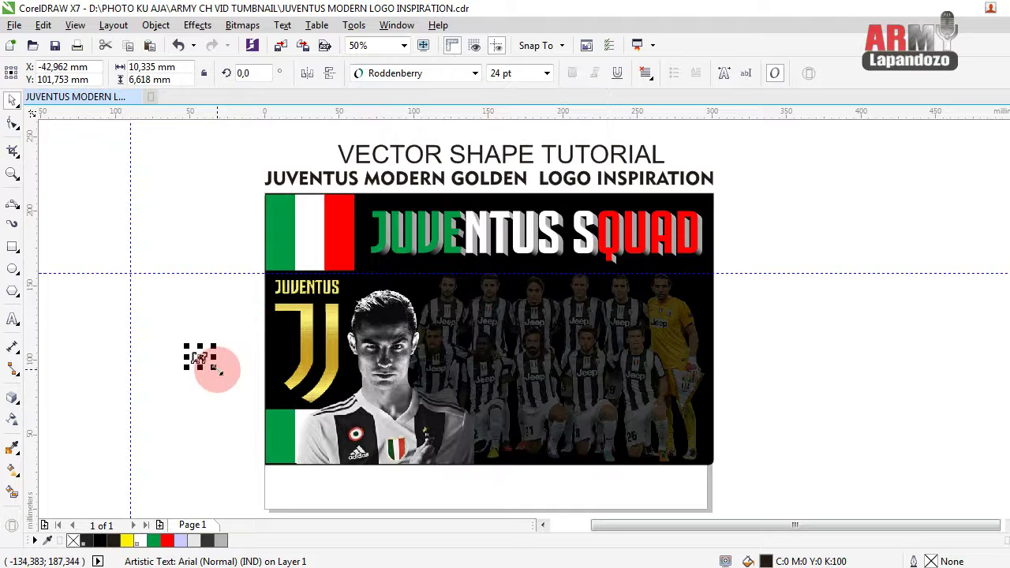
# - Enlarge Cr7 to about 144 pt, change it to CR7, and move it over the photo's lower part
pyautogui.moveTo(216, 368)
pyautogui.mouseDown()
pyautogui.moveTo(258, 436)
pyautogui.moveTo(130, 399)
pyautogui.moveTo(16, 284)
pyautogui.mouseUp()
pyautogui.click(241, 341)
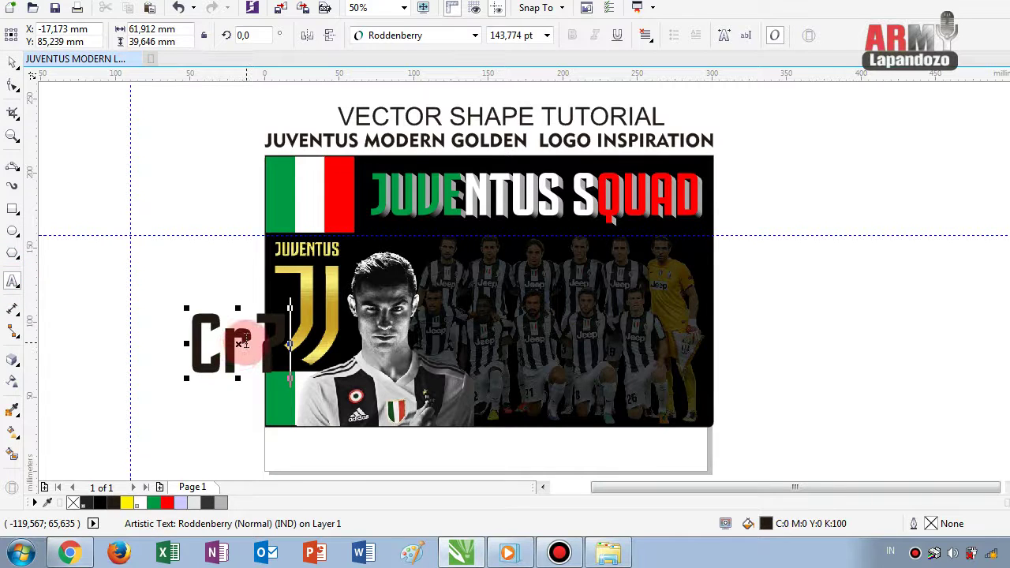
pyautogui.click(229, 379)
pyautogui.press('Delete')
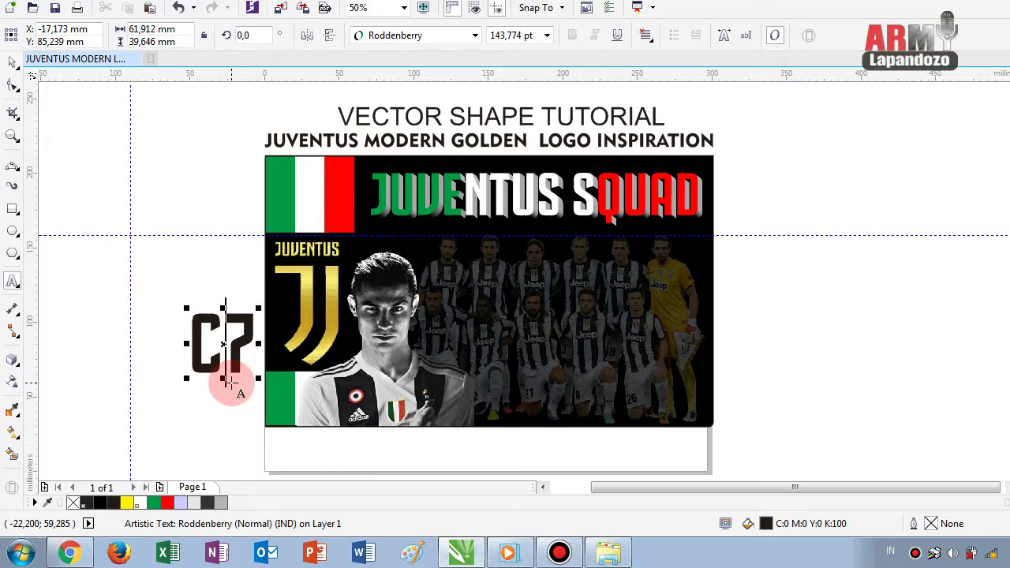
pyautogui.write('R')
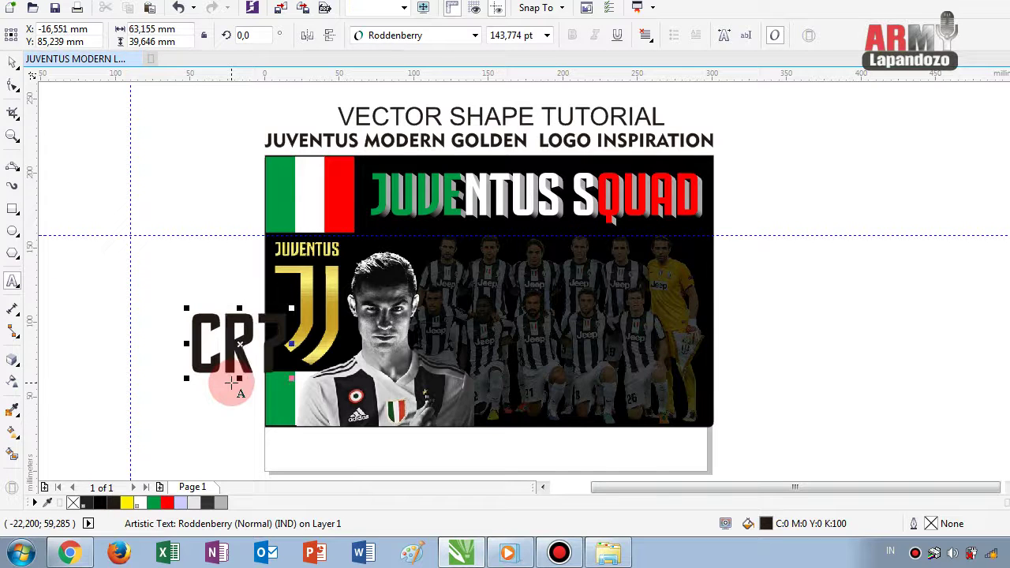
pyautogui.moveTo(231, 382)
pyautogui.mouseDown()
pyautogui.moveTo(521, 402)
pyautogui.moveTo(532, 394)
pyautogui.mouseUp()
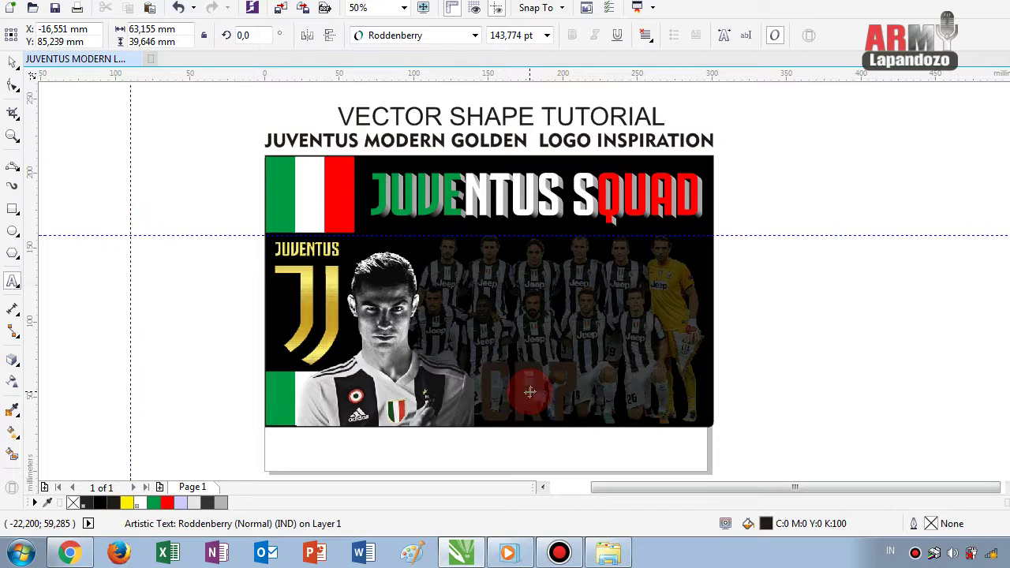
pyautogui.click(529, 378)
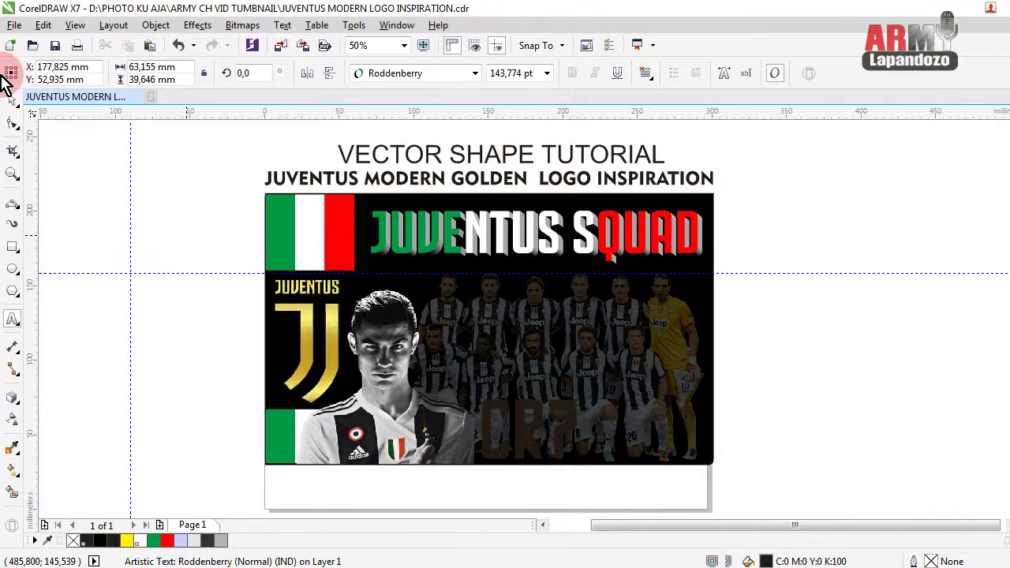
# - Fill the text with lavender #CCCCFF and replace its lowercase r with a capital R
pyautogui.click(7, 101)
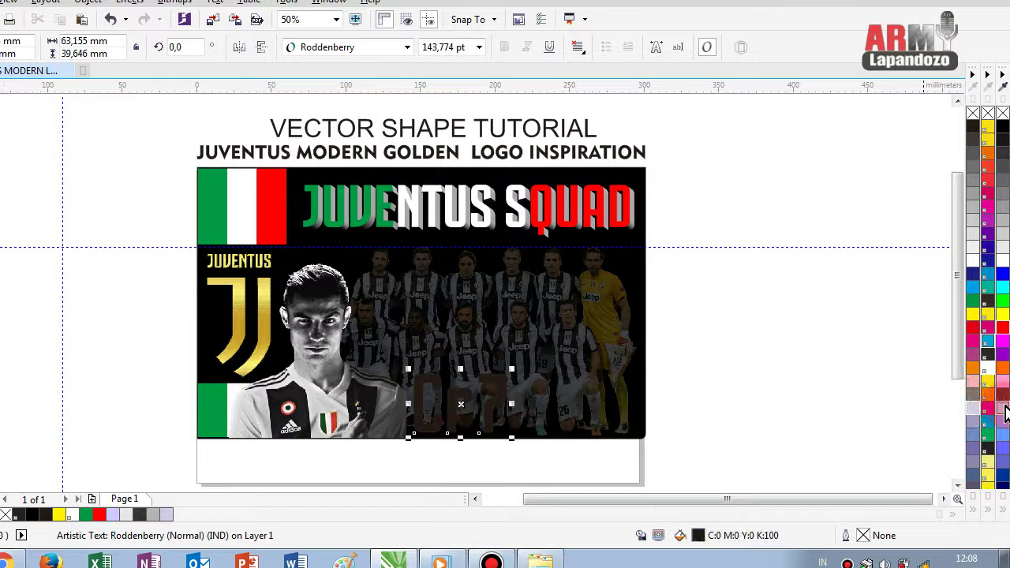
pyautogui.click(1004, 408)
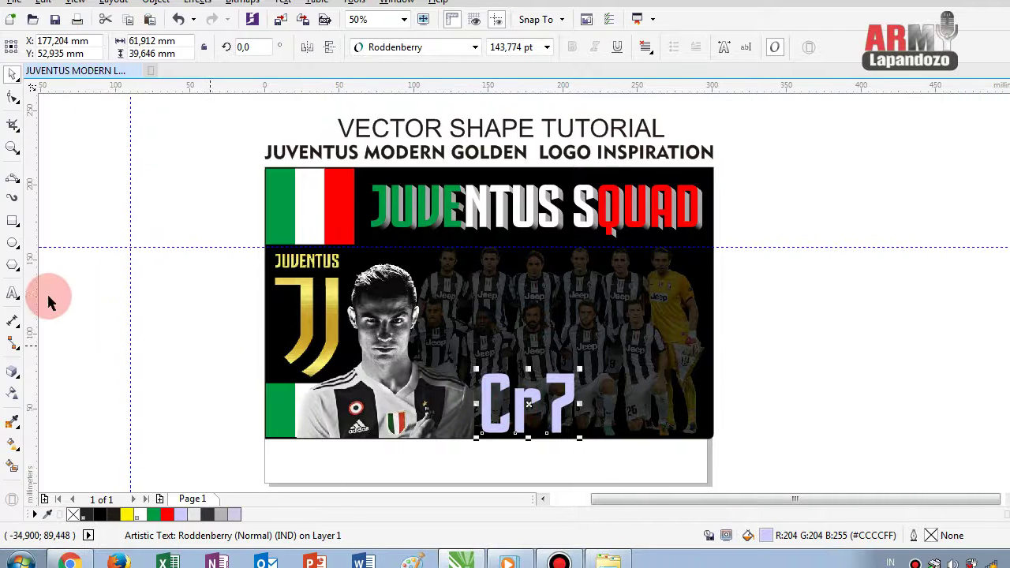
pyautogui.click(512, 382)
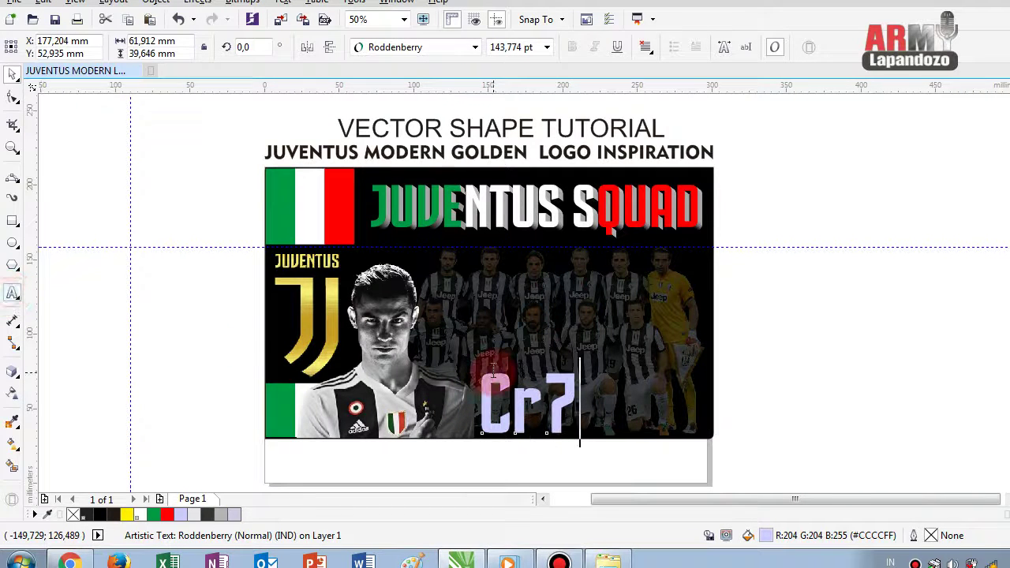
pyautogui.click(552, 403)
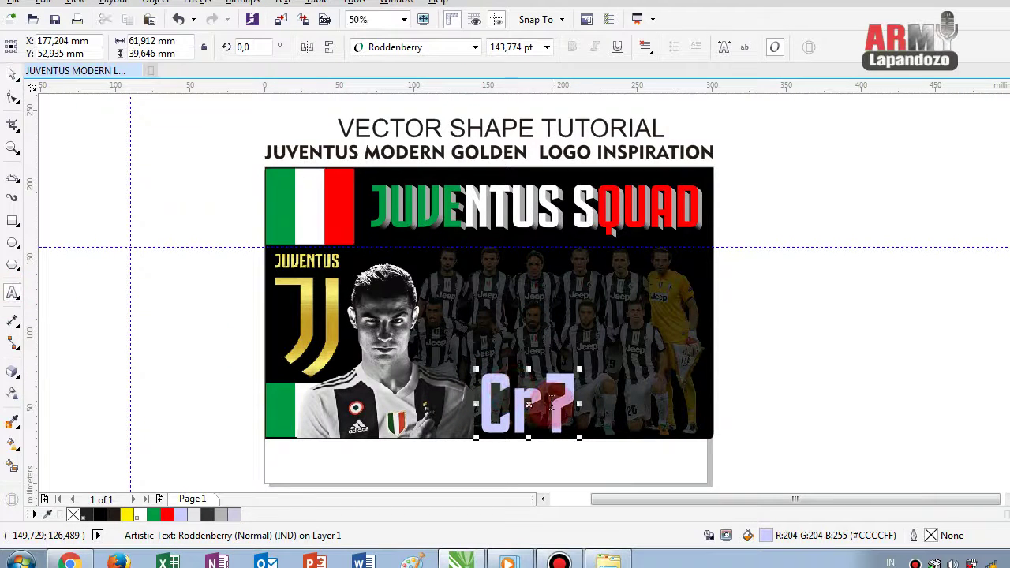
pyautogui.click(540, 444)
pyautogui.press('BackSpace')
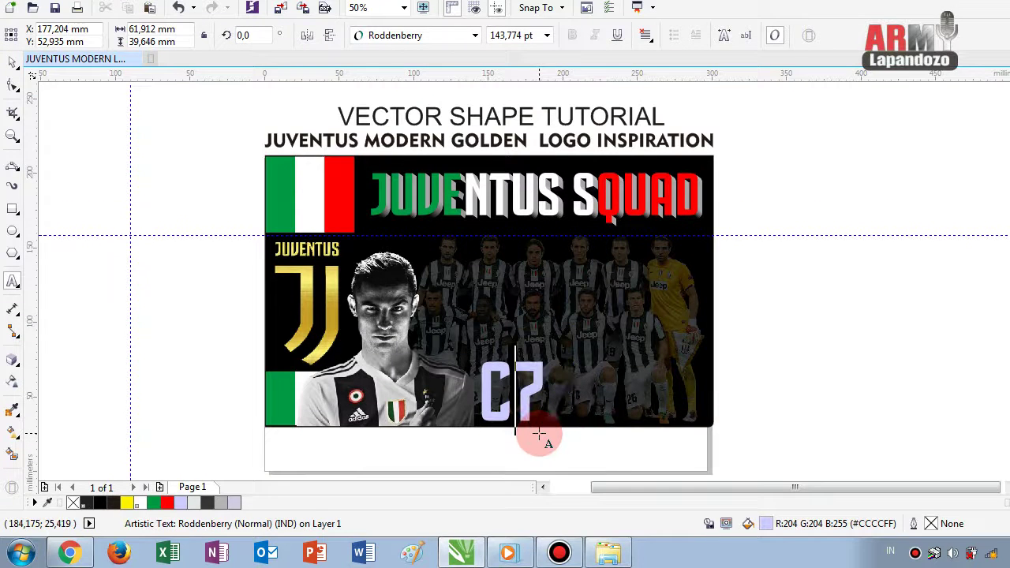
pyautogui.write('R')
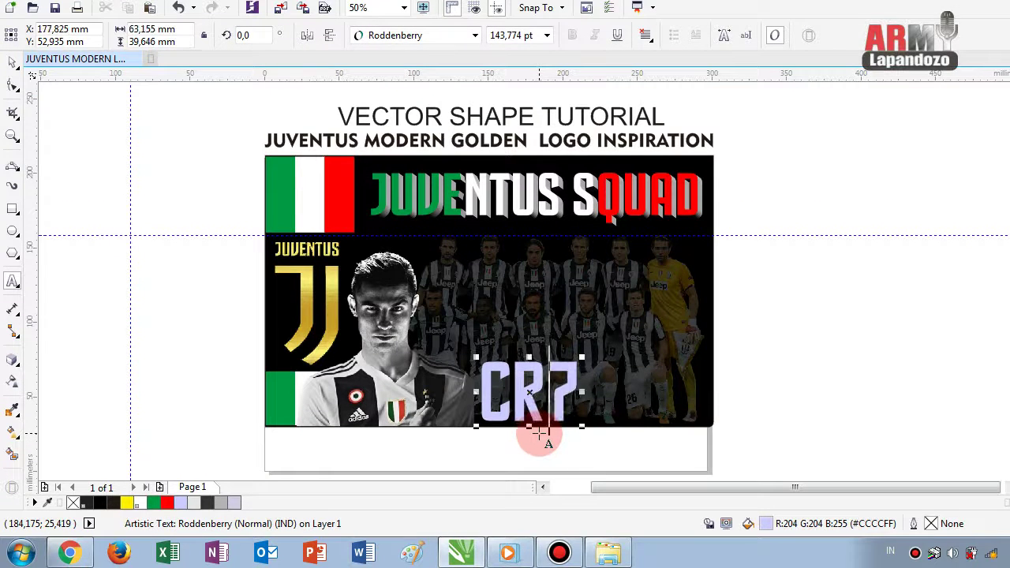
# - Move the lavender CR7 into the photo's bottom-right corner and scale it to about 175 pt
pyautogui.click(529, 357)
pyautogui.moveTo(529, 357); pyautogui.dragTo(532, 326)
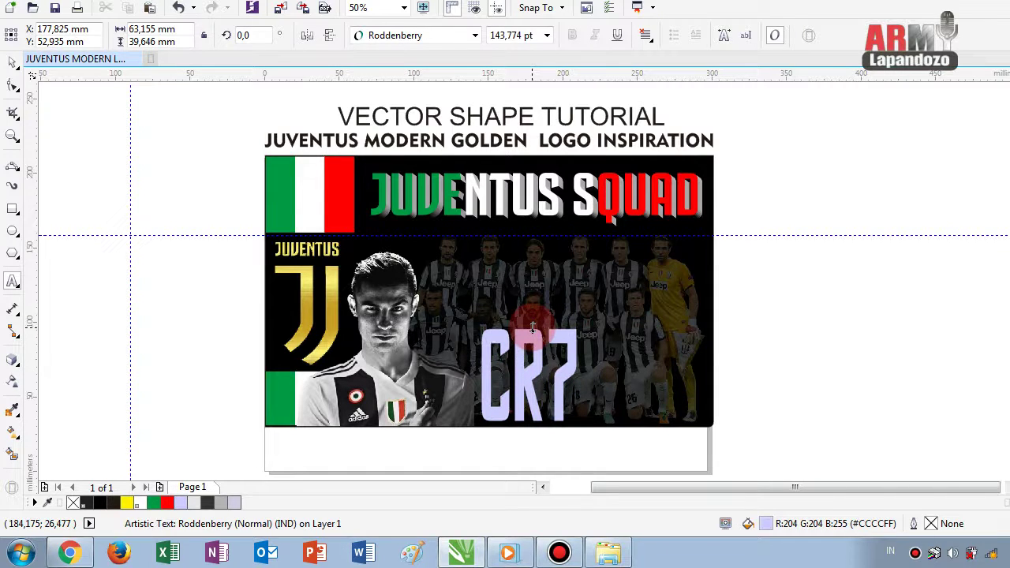
pyautogui.click(529, 406)
pyautogui.moveTo(527, 379)
pyautogui.mouseDown()
pyautogui.moveTo(520, 374)
pyautogui.moveTo(609, 386)
pyautogui.mouseUp()
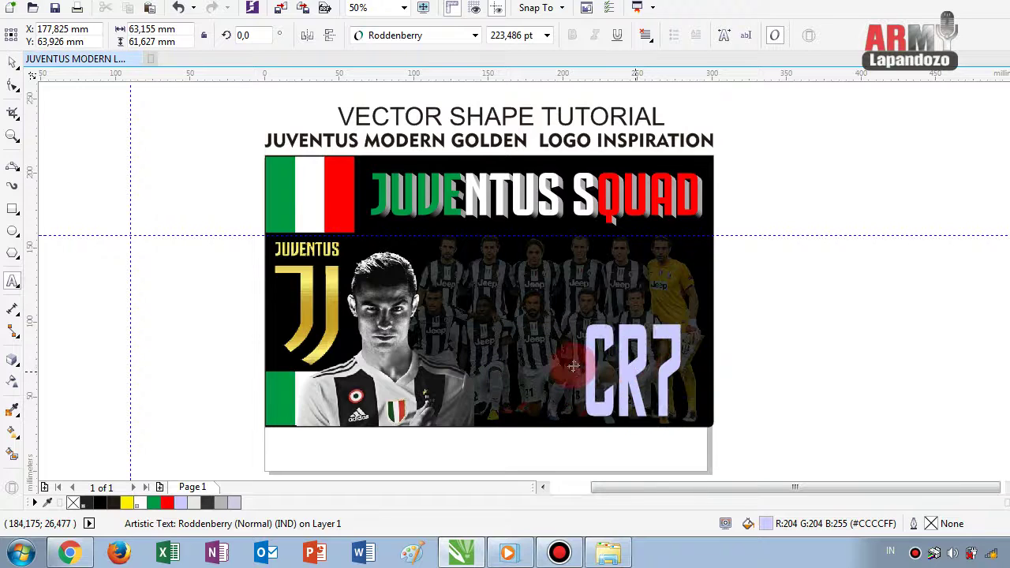
pyautogui.moveTo(609, 387)
pyautogui.mouseDown()
pyautogui.moveTo(539, 371)
pyautogui.moveTo(660, 371)
pyautogui.mouseUp()
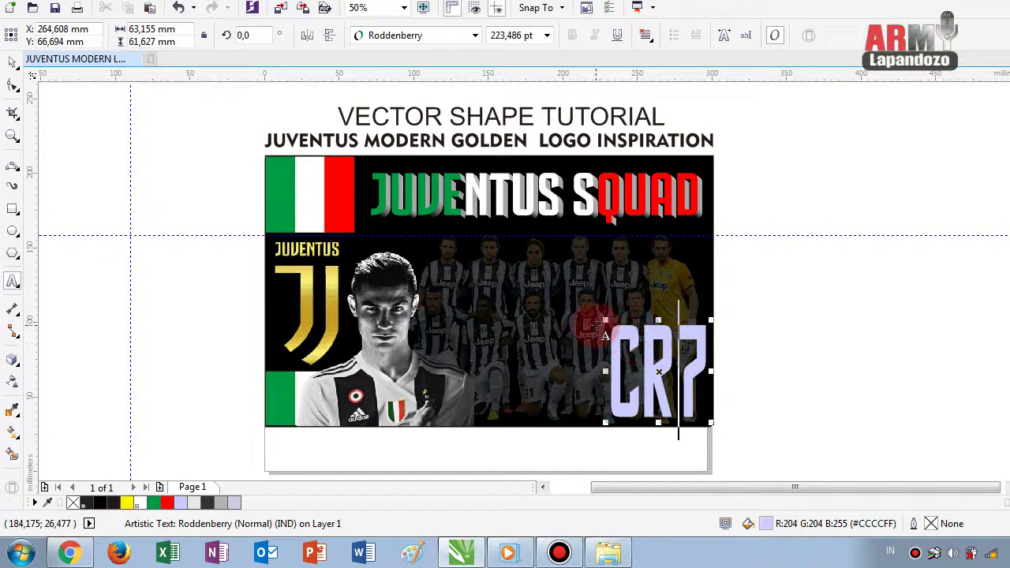
pyautogui.moveTo(603, 320); pyautogui.dragTo(608, 327)
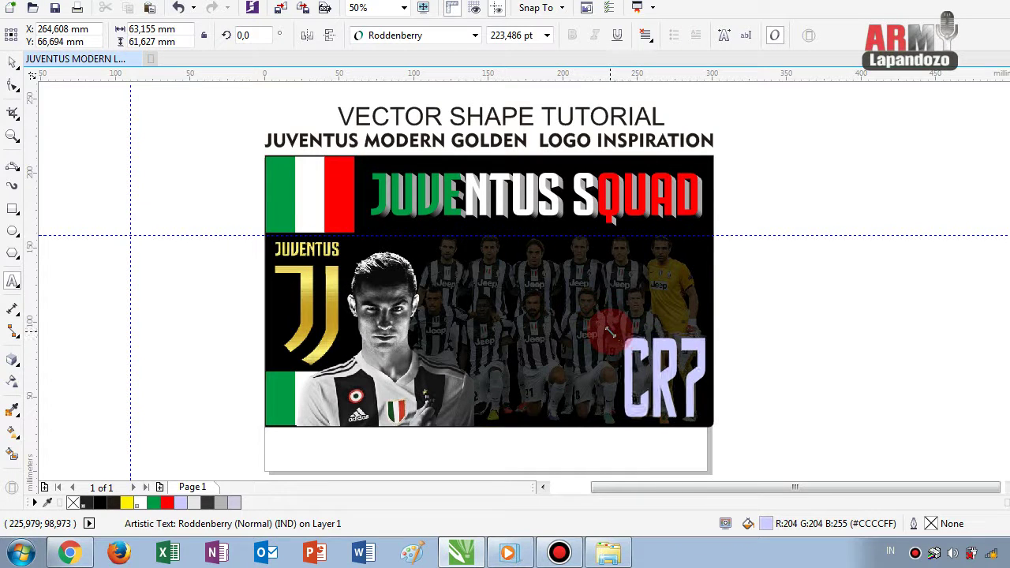
pyautogui.moveTo(608, 327); pyautogui.dragTo(648, 346)
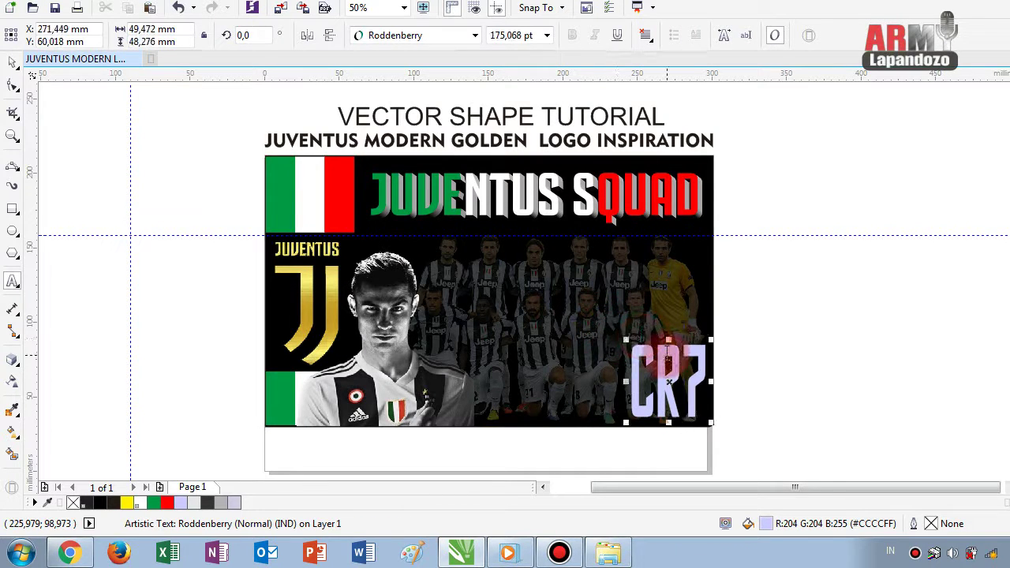
pyautogui.scroll(2, 667, 353)
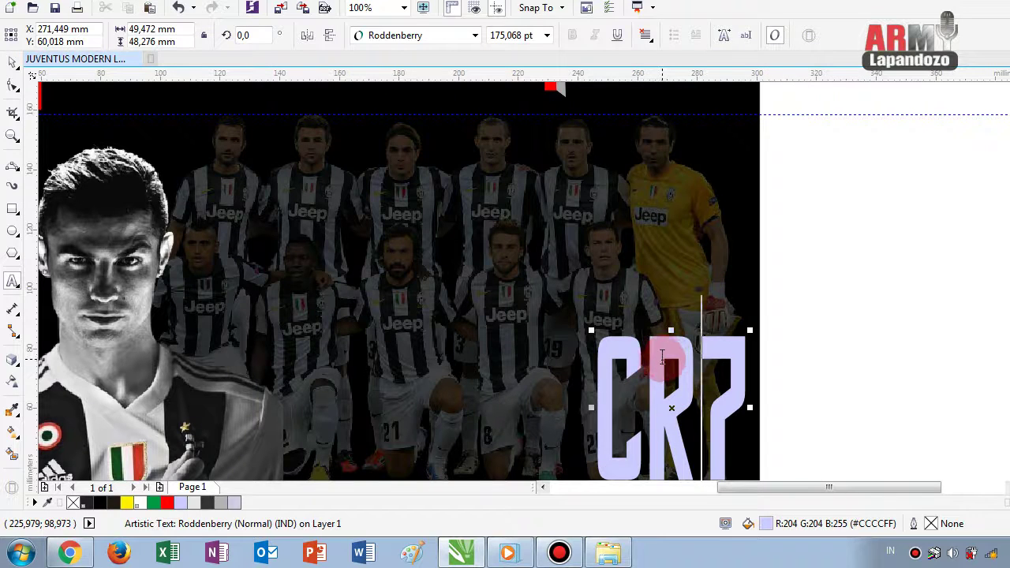
pyautogui.scroll(-2, 667, 353)
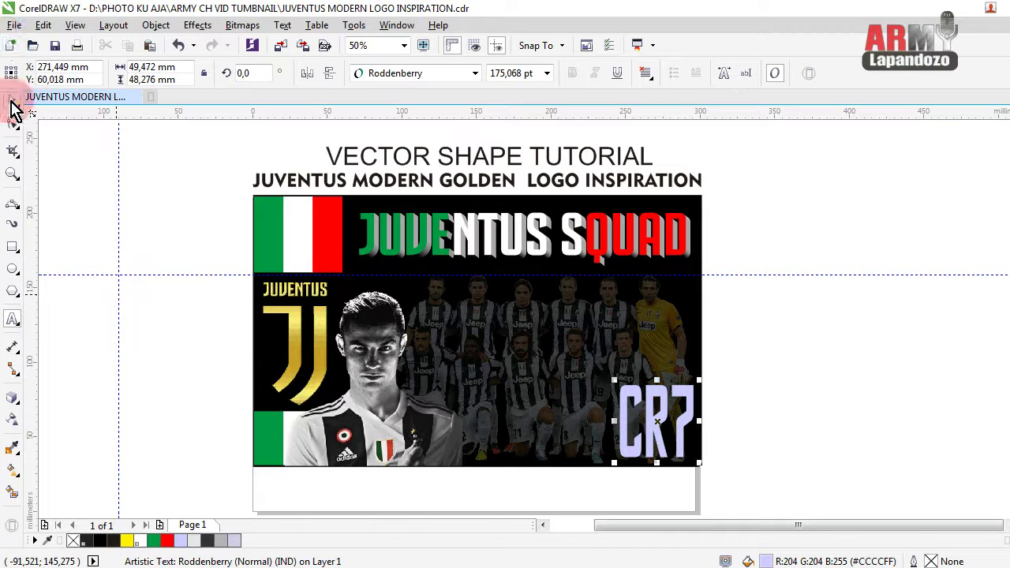
# - Deselect the lavender corner text and change its case so it reads Cr7
pyautogui.click(12, 100)
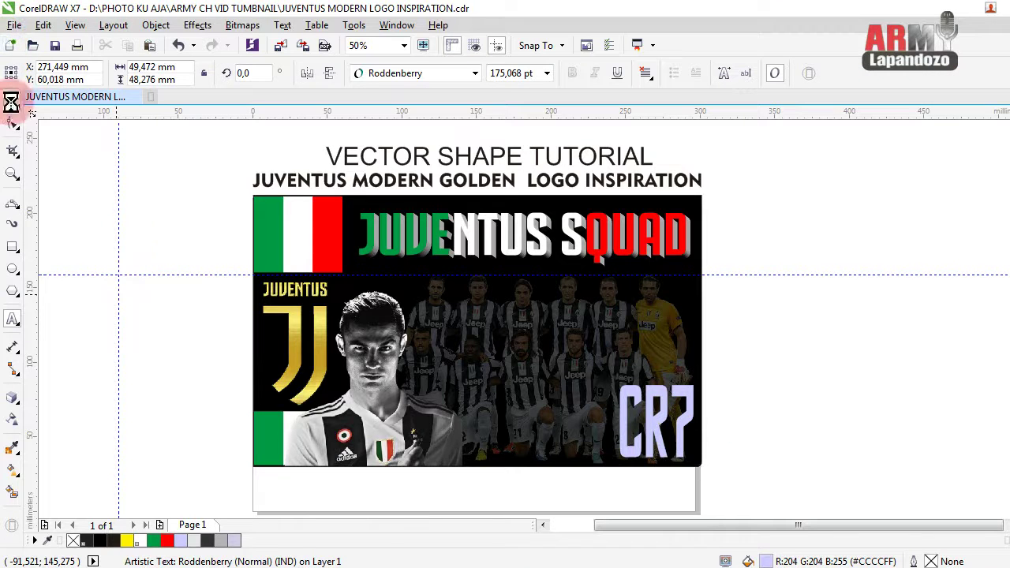
pyautogui.click(148, 256)
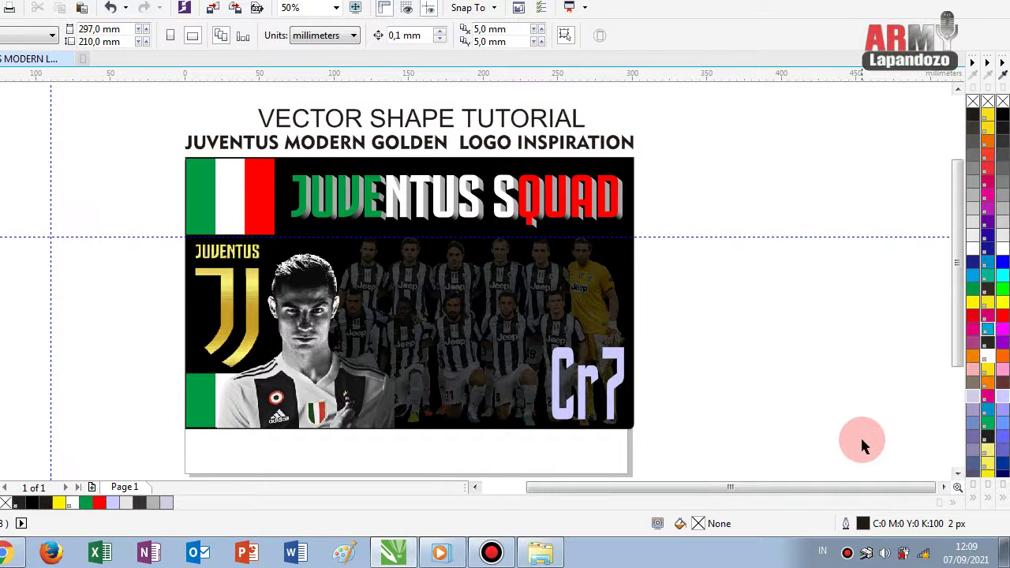
pyautogui.click(958, 474)
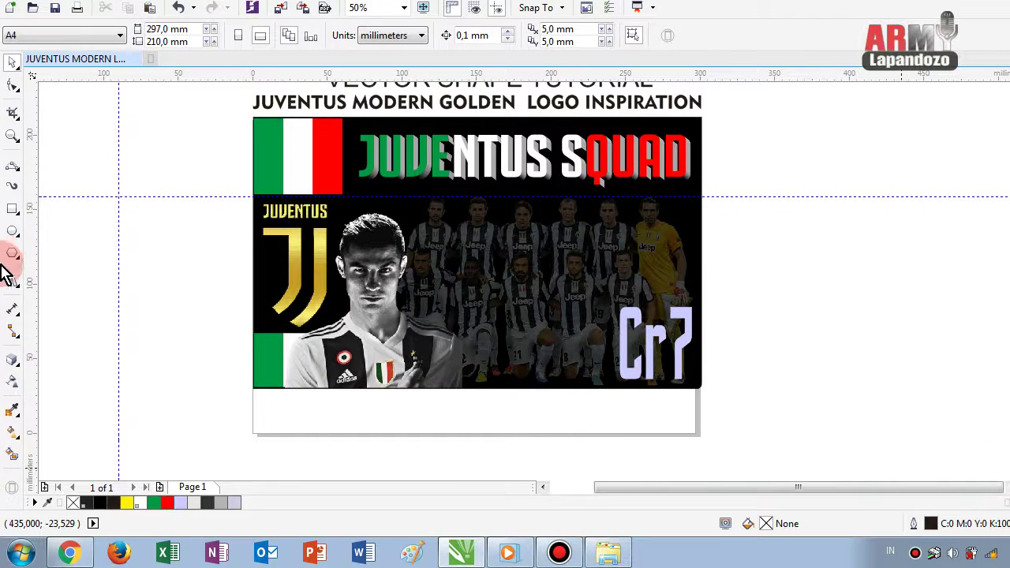
pyautogui.click(12, 281)
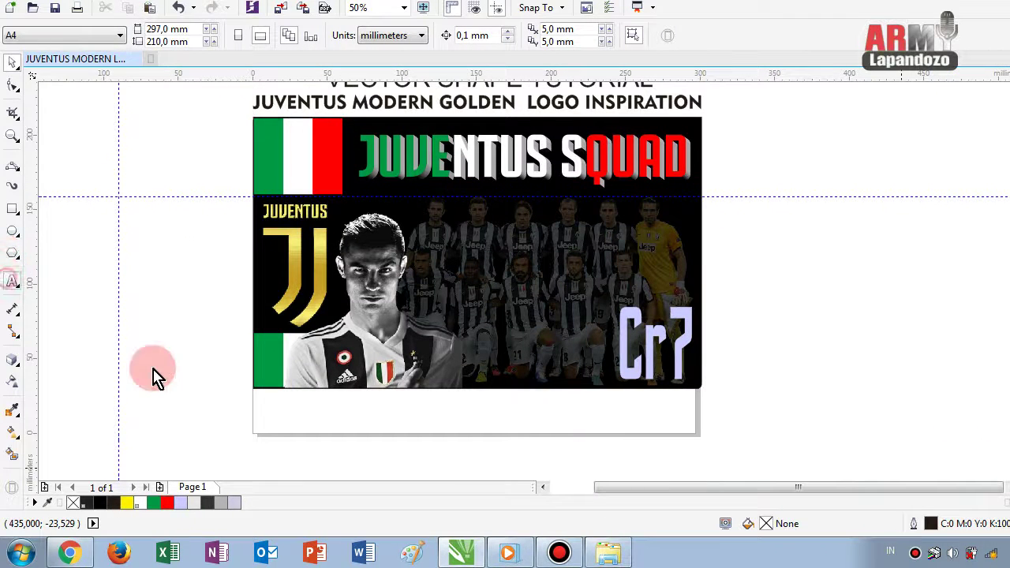
# - Type the 'DEBUT INSPIRASIMU…INSPIRASI SAYA' caption in Arial 24 pt, centred under the banner
pyautogui.click(274, 416)
pyautogui.write('DE')
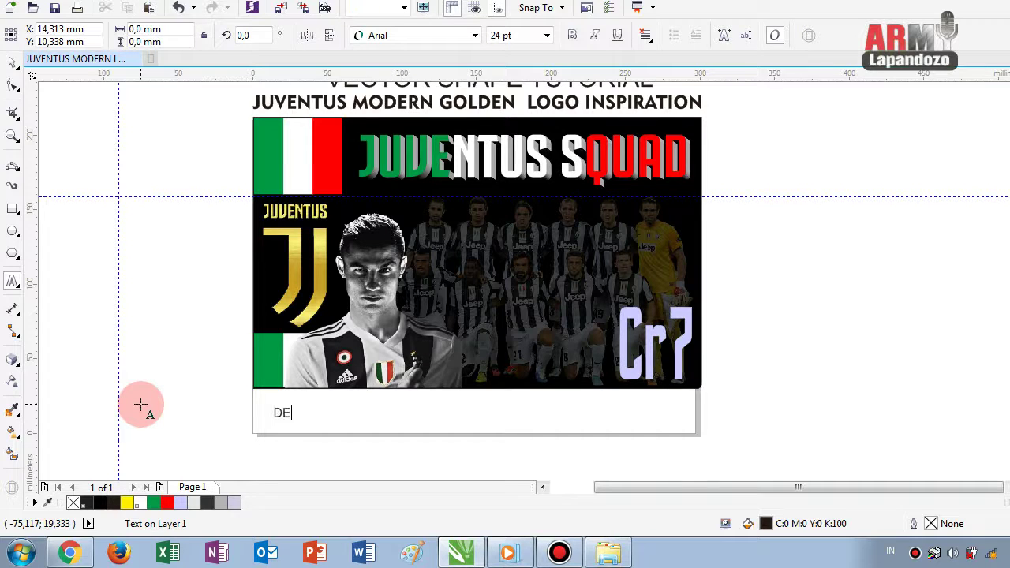
pyautogui.write('BUT INSPIRASIMU')
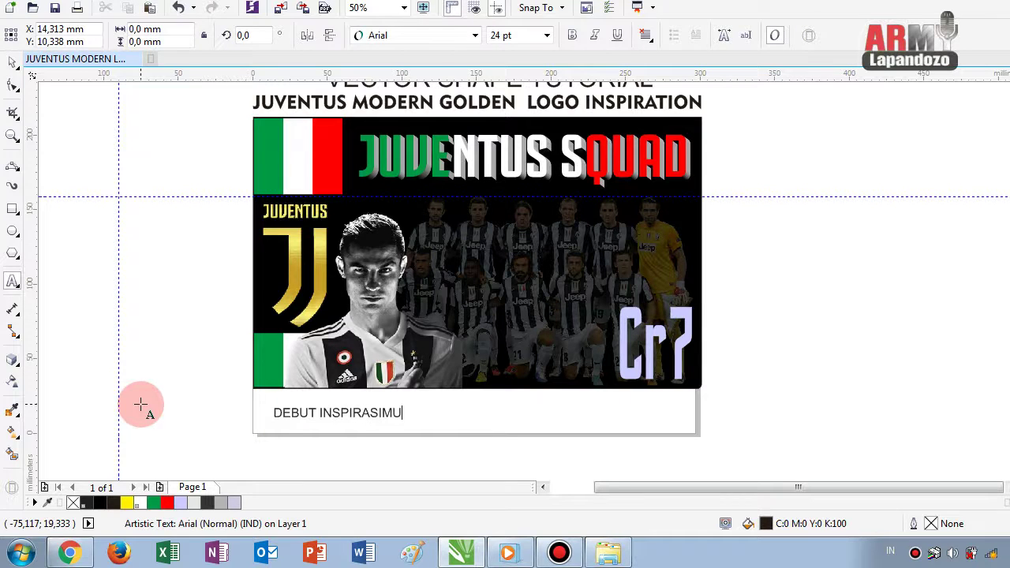
pyautogui.press('Escape')
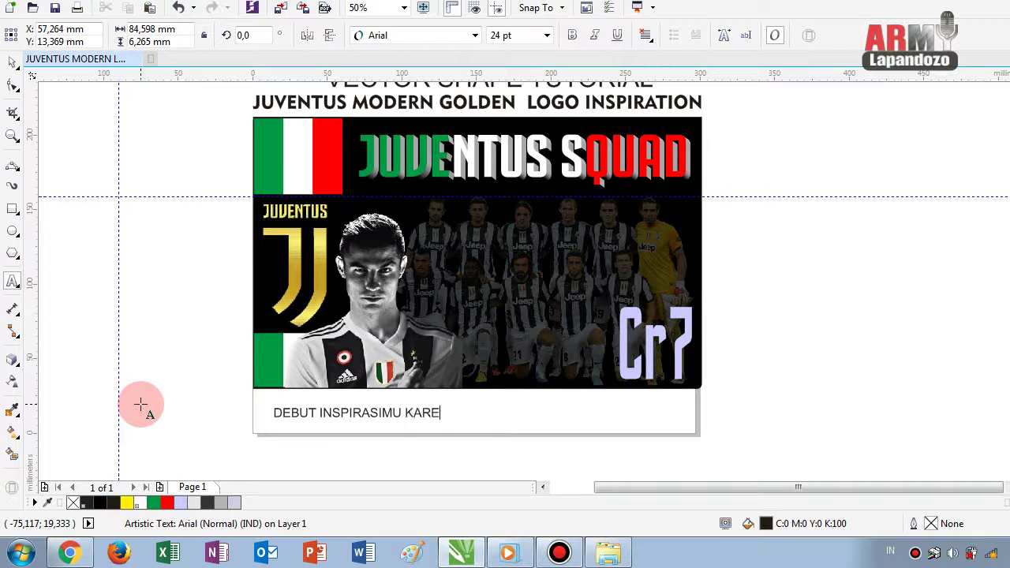
pyautogui.write('NA INI HANYA SEB')
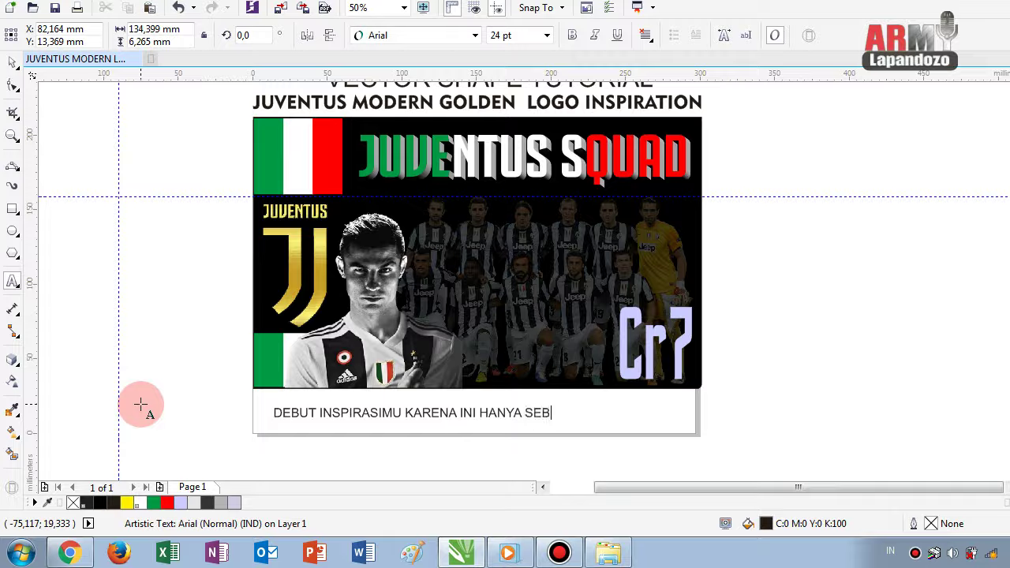
pyautogui.write('AGIAN KEC')
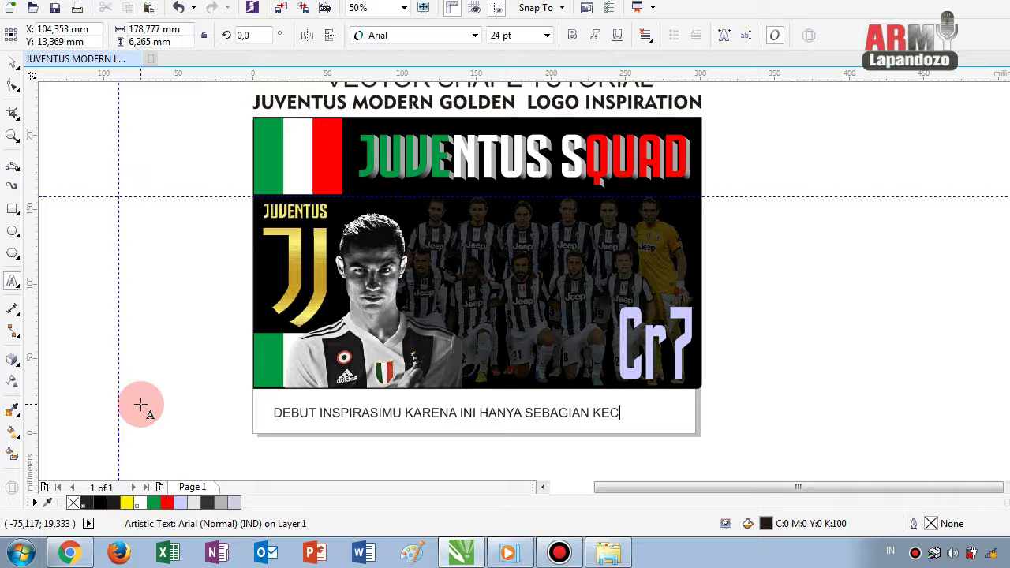
pyautogui.write('IL INS')
pyautogui.write('PIRASI SAYA')
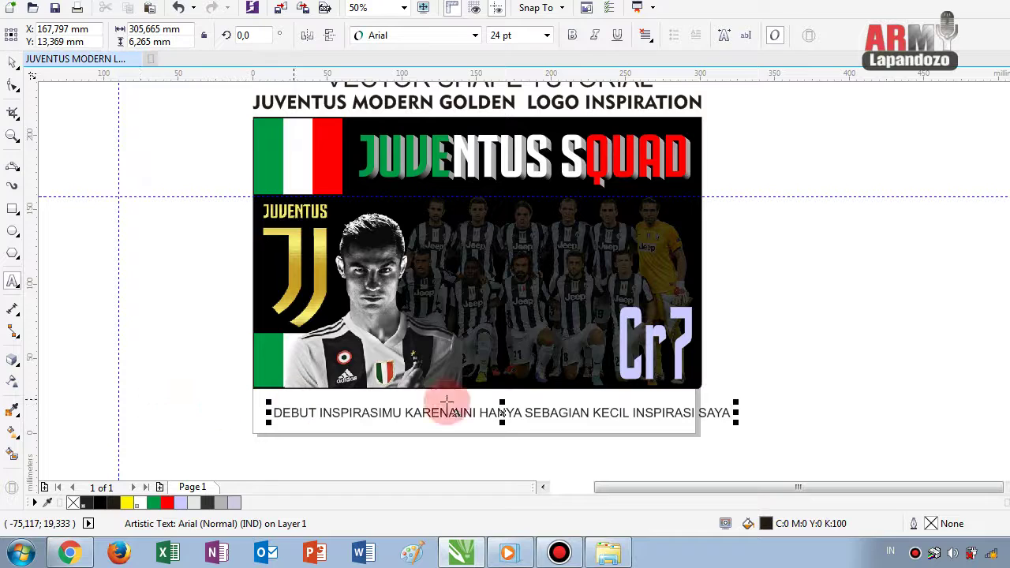
pyautogui.moveTo(502, 412); pyautogui.dragTo(469, 410)
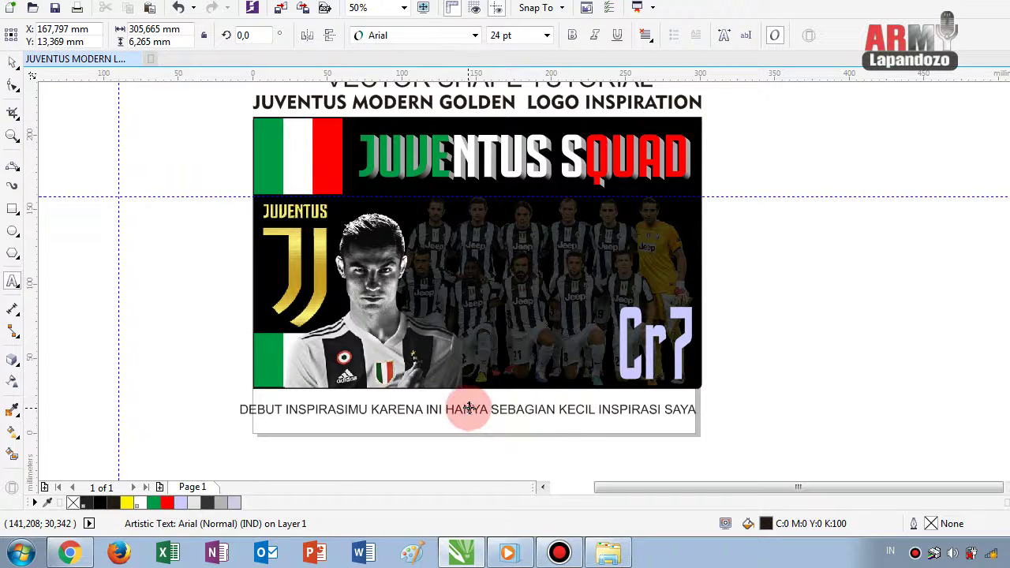
pyautogui.moveTo(469, 410)
pyautogui.mouseDown()
pyautogui.moveTo(477, 405)
pyautogui.moveTo(471, 418)
pyautogui.moveTo(474, 406)
pyautogui.mouseUp()
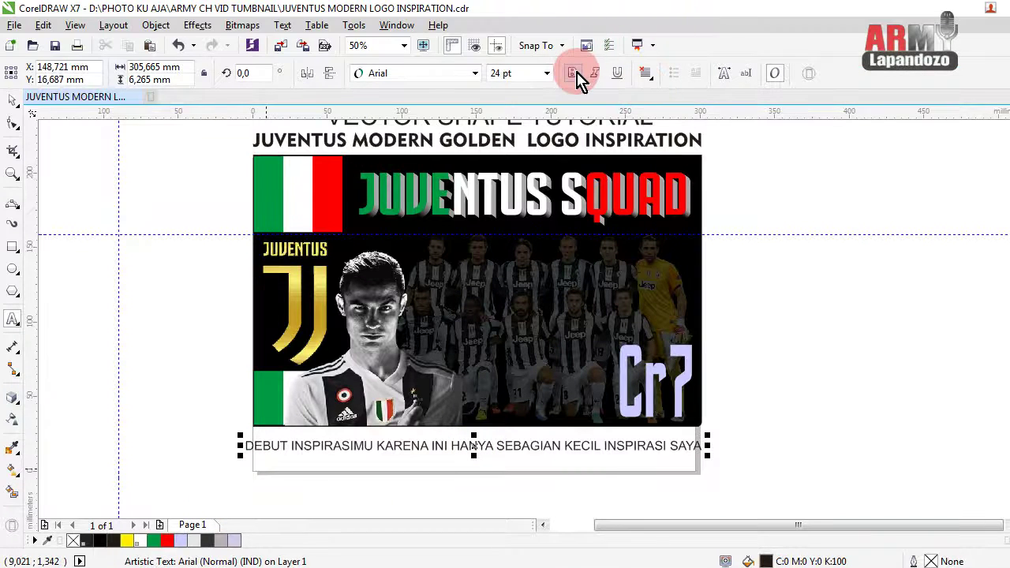
# - Set the DEBUT INSPIRASIMU caption to bold Arial 24 pt, leaving underline off
pyautogui.click(578, 79)
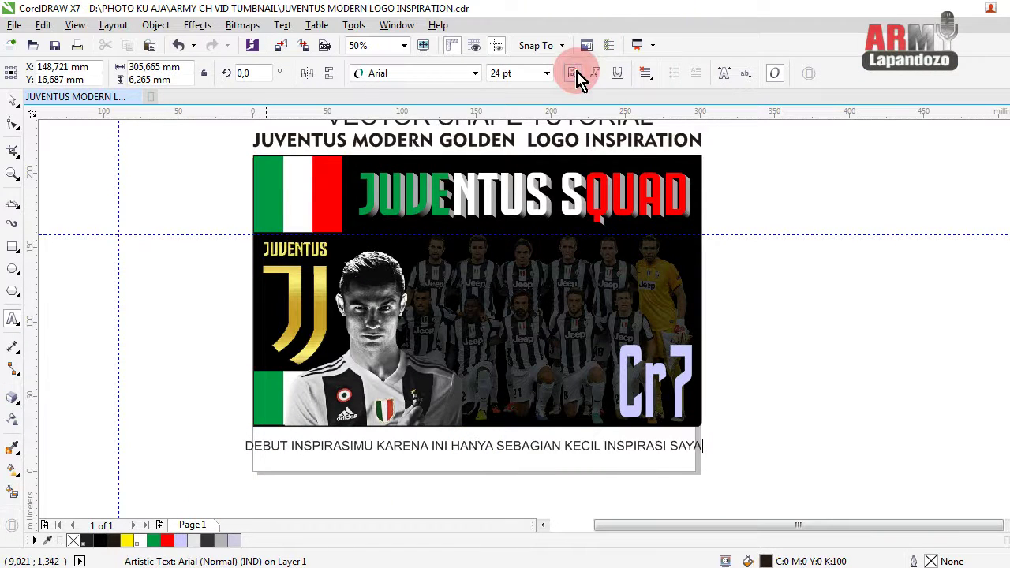
pyautogui.click(12, 102)
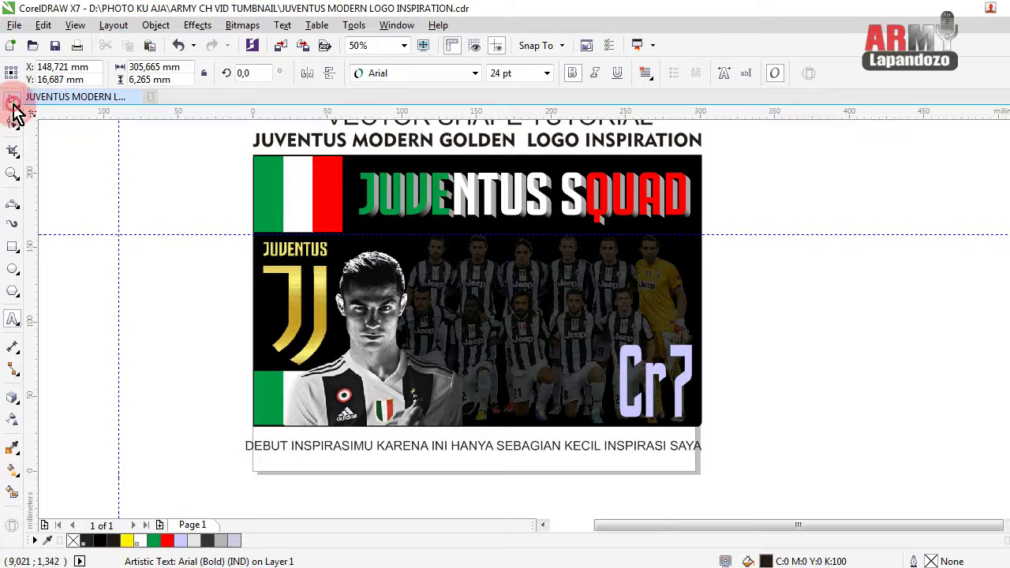
pyautogui.click(567, 73)
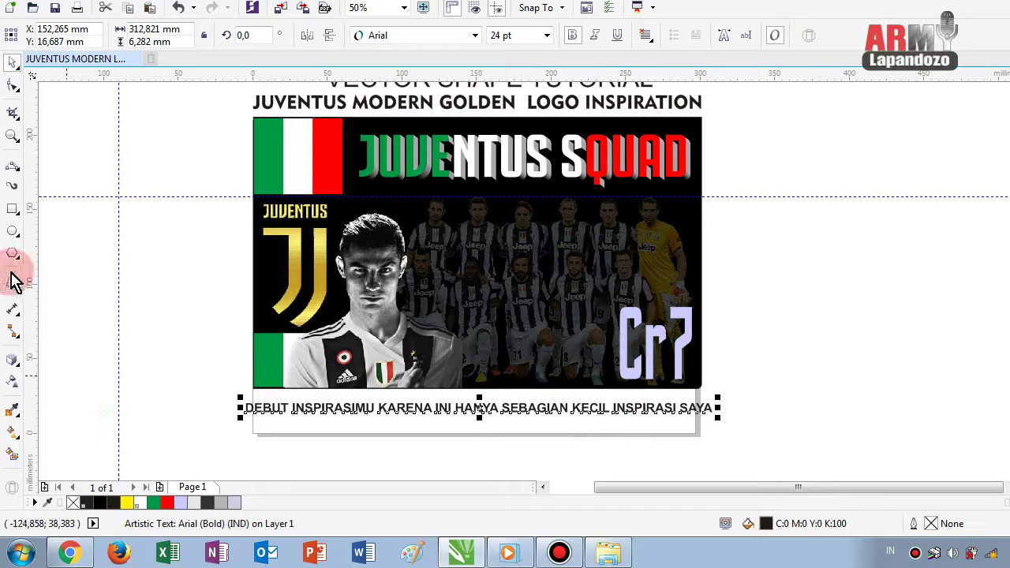
pyautogui.click(160, 390)
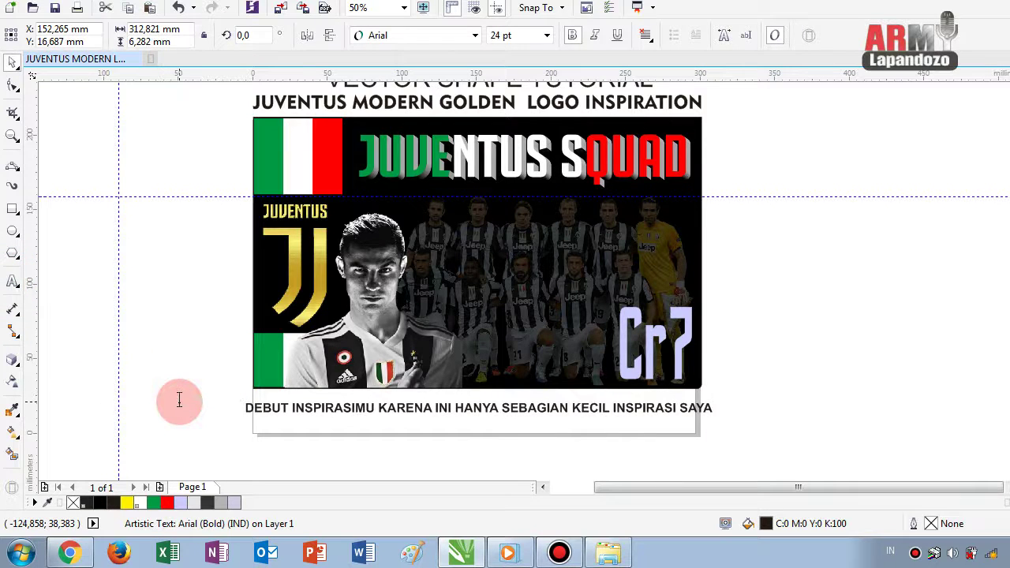
pyautogui.click(179, 400)
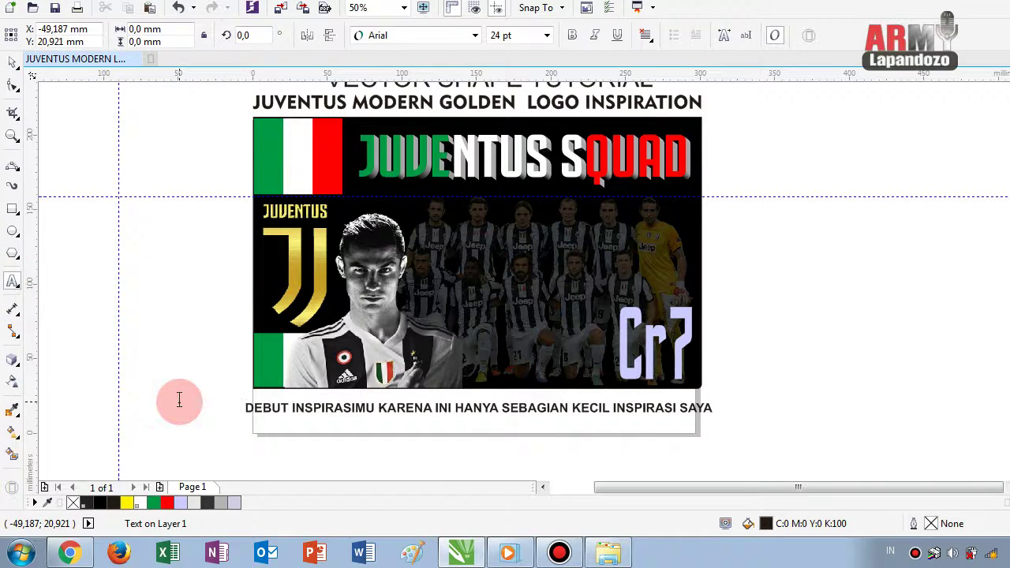
pyautogui.click(715, 408)
pyautogui.hotkey('ctrl', 'u')
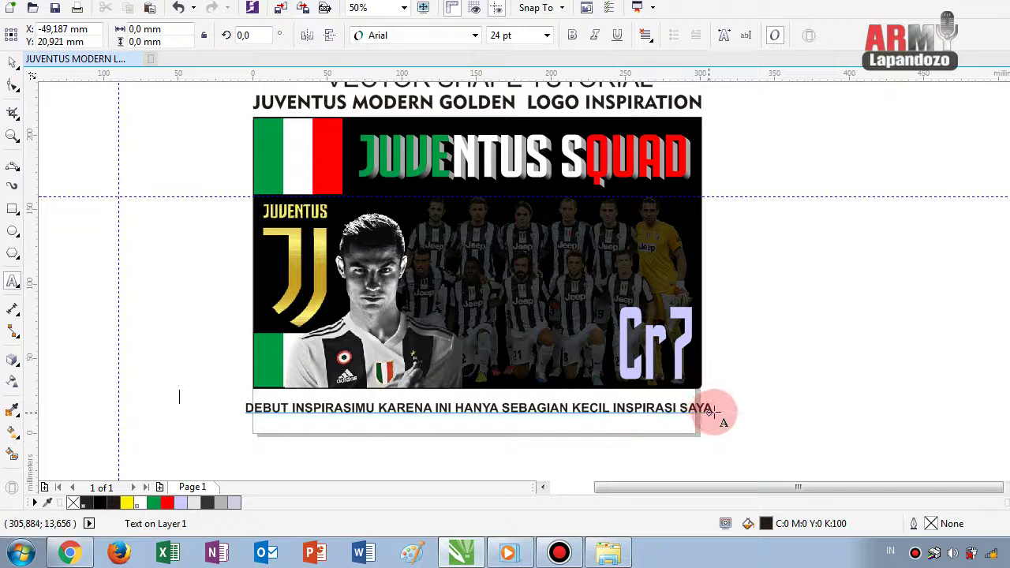
pyautogui.hotkey('ctrl', 'u')
pyautogui.hotkey('ctrl', 'u')
pyautogui.hotkey('ctrl', 'u')
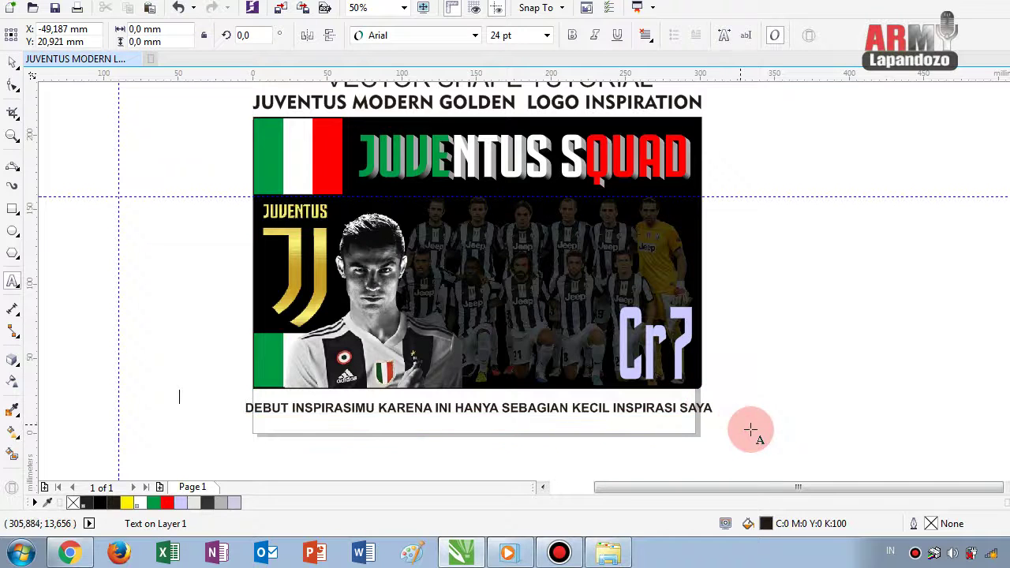